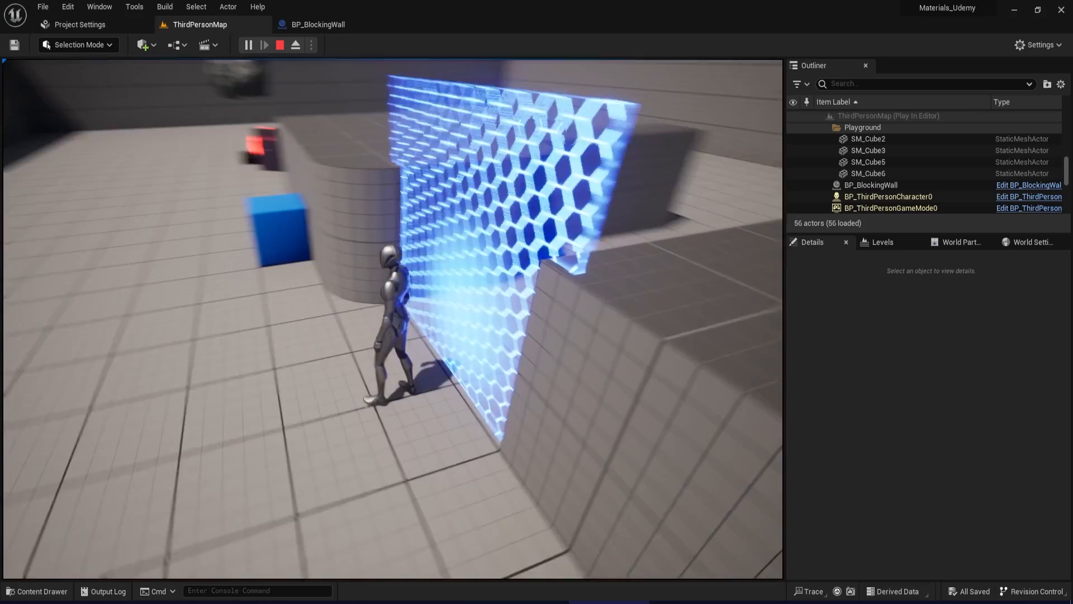
Walk the character around the hexagonal barrier wall to examine its effect from several sides, and end the play session.
{"action": "key", "text": "w"}
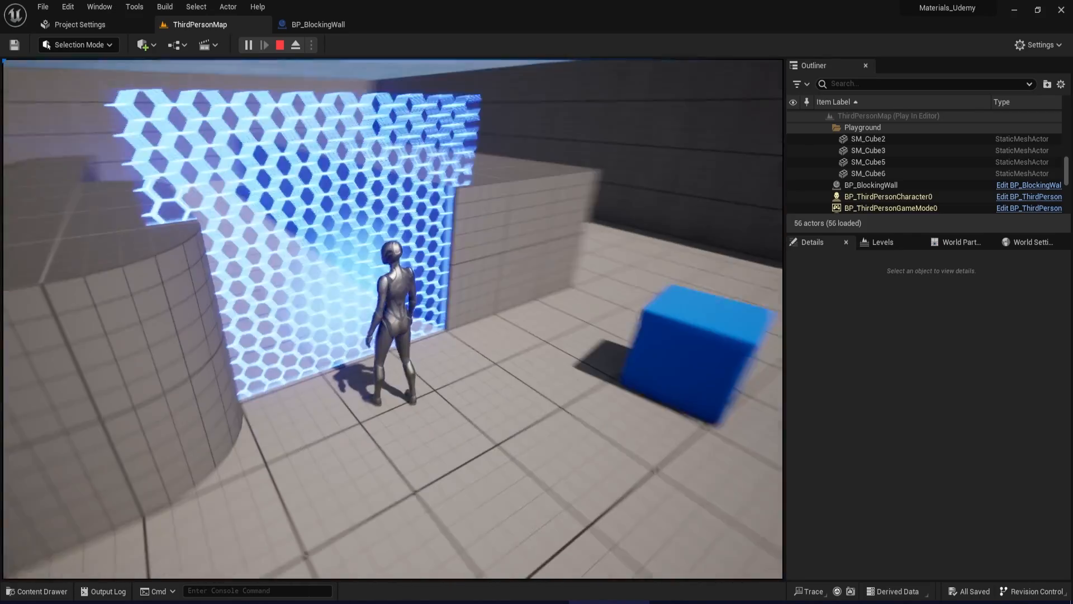
{"action": "key", "text": "s"}
{"action": "key", "text": "a"}
{"action": "key", "text": "s"}
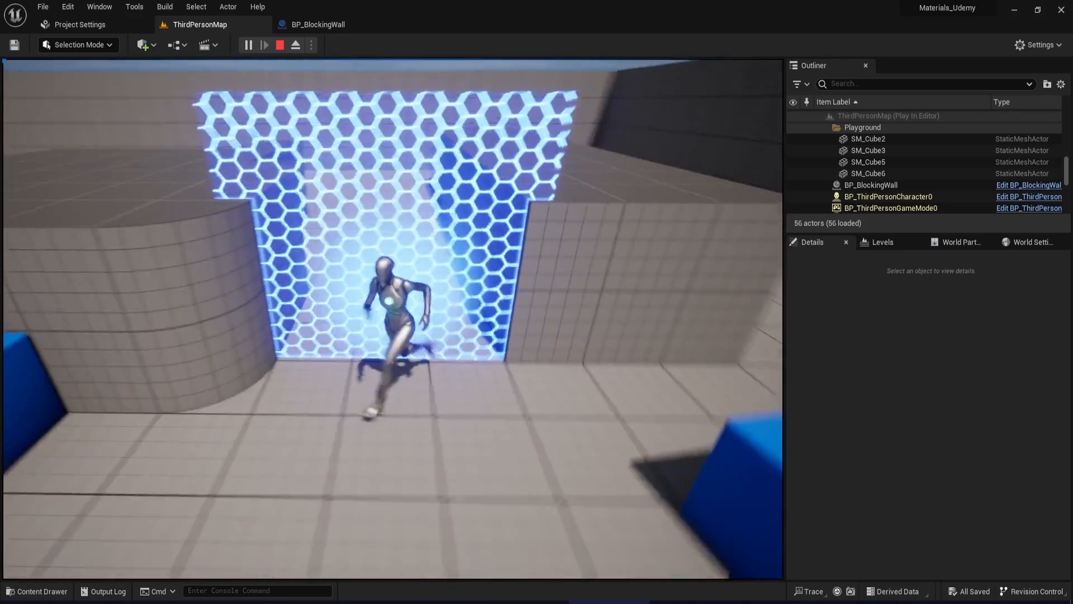
{"action": "key", "text": "a"}
{"action": "key", "text": "w"}
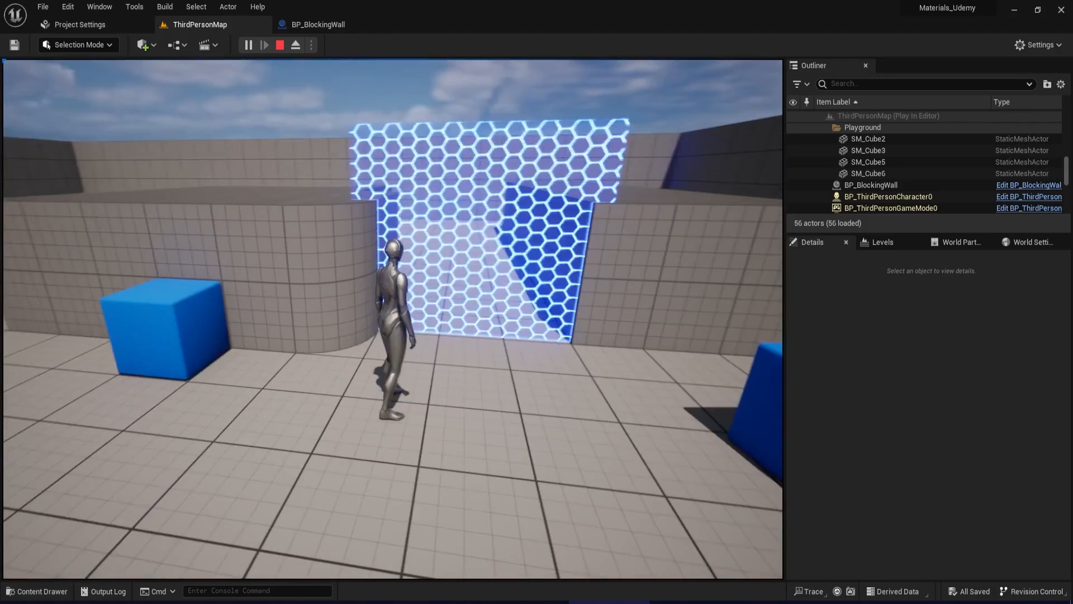
{"action": "key", "text": "d"}
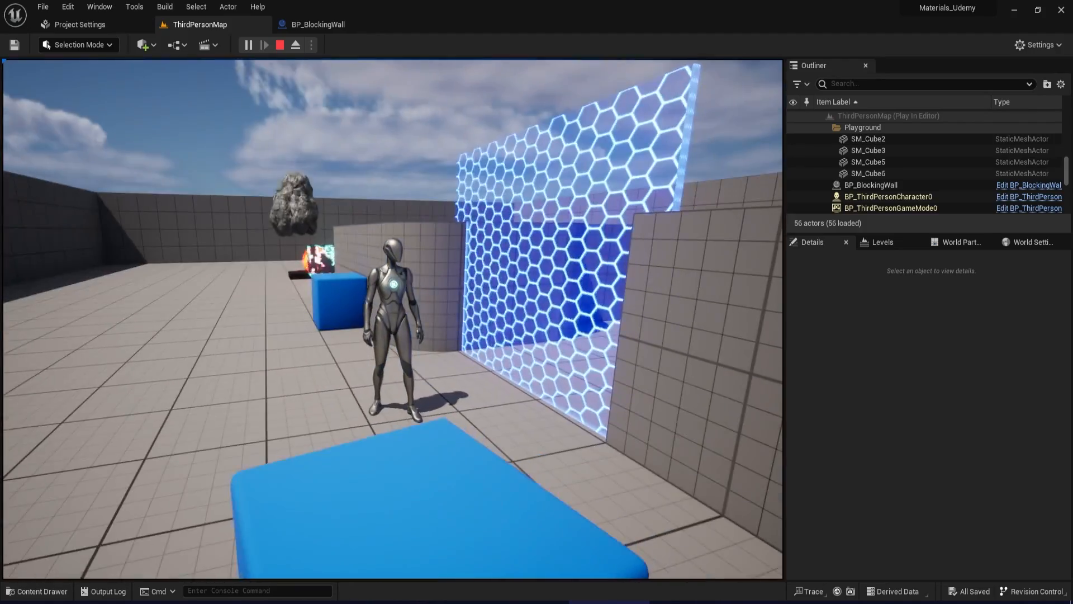
{"action": "key", "text": "s"}
{"action": "key", "text": "Escape"}
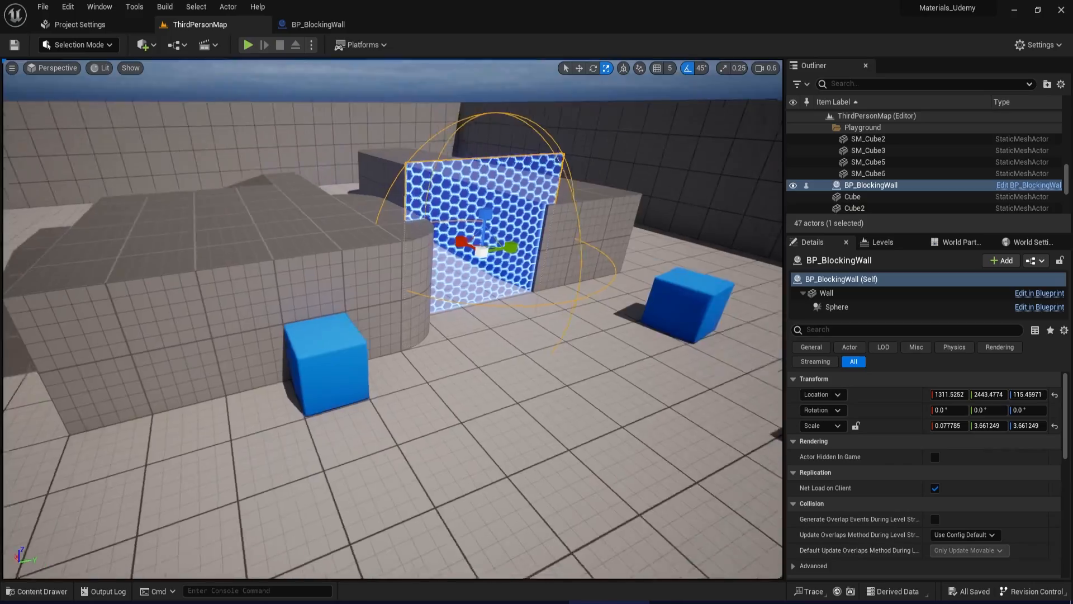
Delete the BP_BlockingWall actor from between the two blocks and save the level.
{"action": "right_click_drag", "start_coordinate": [464, 252], "coordinate": [444, 240]}
{"action": "key", "text": "d"}
{"action": "key", "text": "w"}
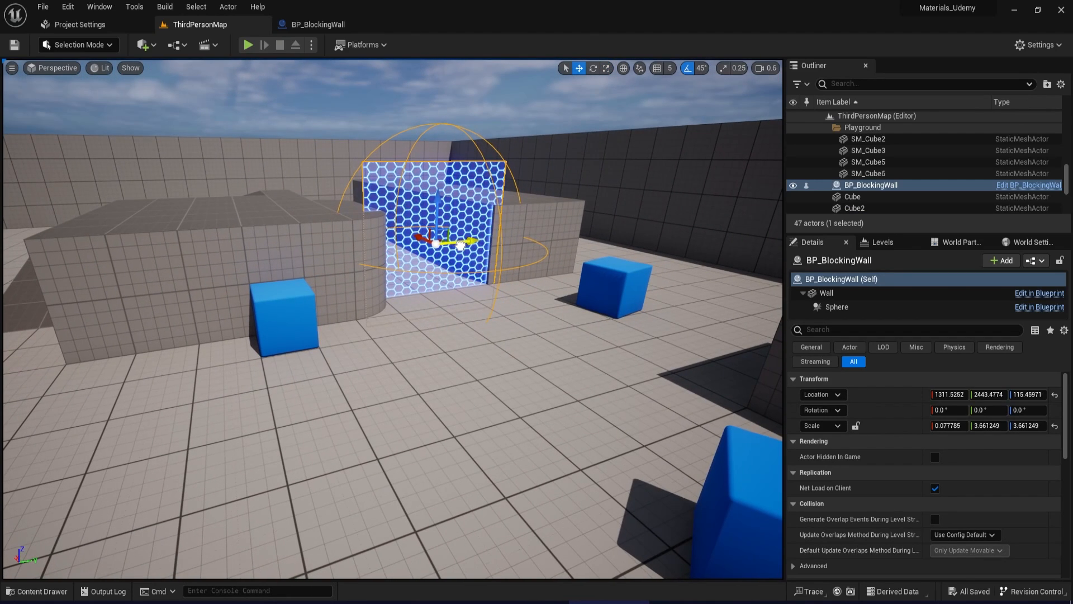
{"action": "left_click_drag", "start_coordinate": [463, 244], "coordinate": [448, 246]}
{"action": "key", "text": "Delete"}
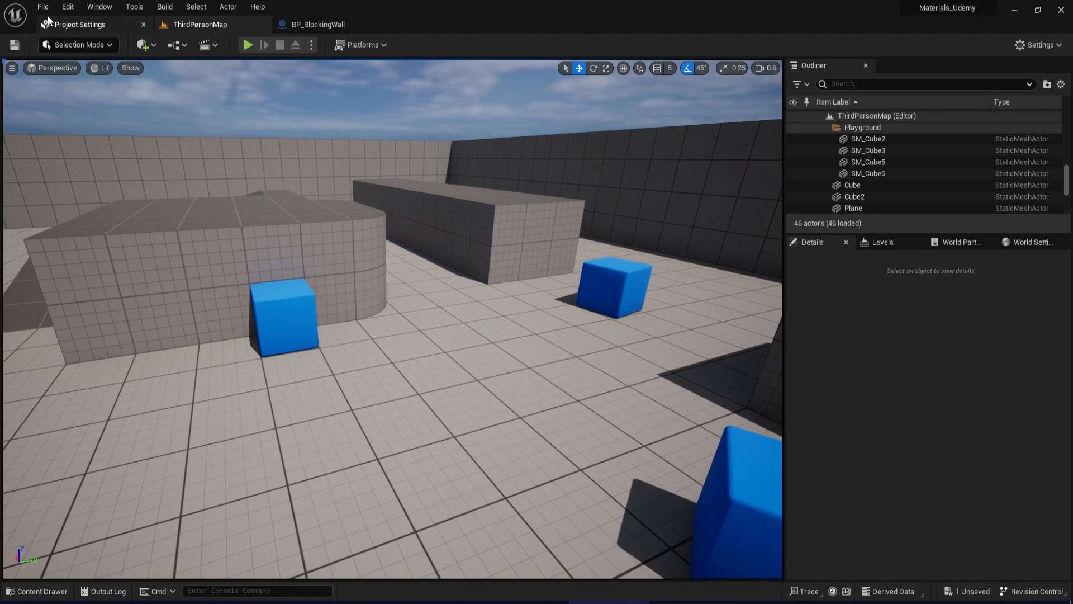
{"action": "left_click", "coordinate": [21, 43]}
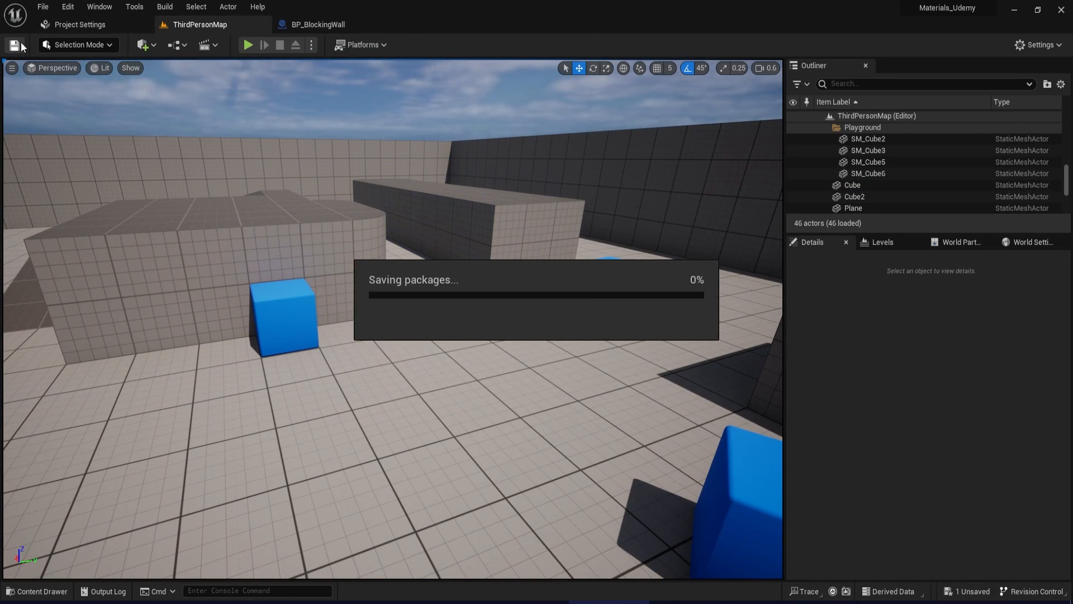
Create a material named M_Barrier in the Materials/Mor content folder and open it for editing.
{"action": "left_click", "coordinate": [37, 590]}
{"action": "scroll", "coordinate": [97, 523], "scroll_direction": "down", "scroll_amount": 3}
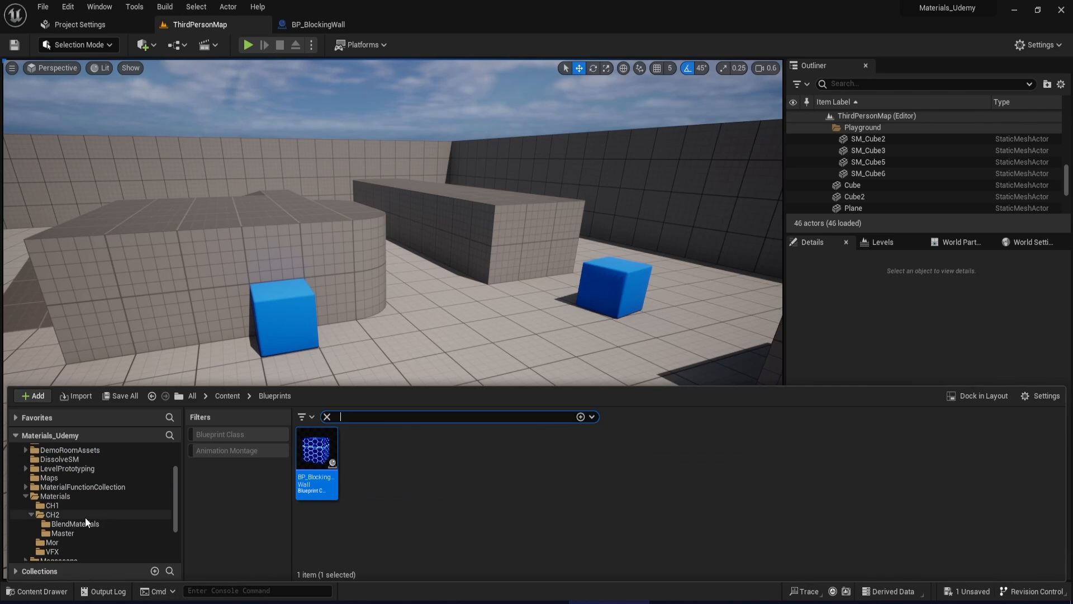
{"action": "left_click", "coordinate": [66, 496]}
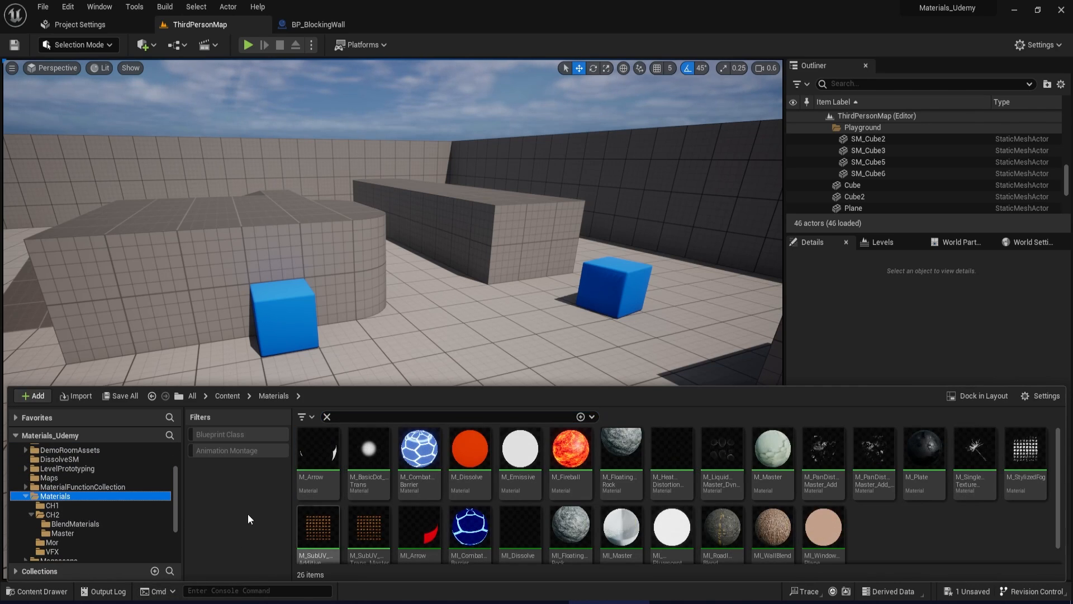
{"action": "scroll", "coordinate": [72, 529], "scroll_direction": "down", "scroll_amount": 1}
{"action": "left_click", "coordinate": [58, 524]}
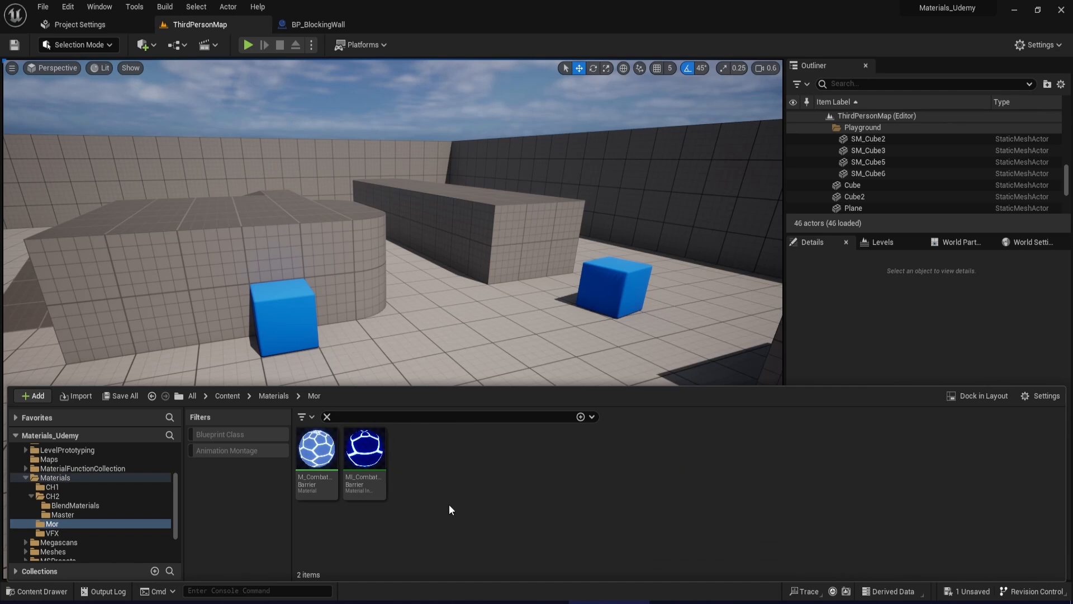
{"action": "right_click", "coordinate": [447, 513]}
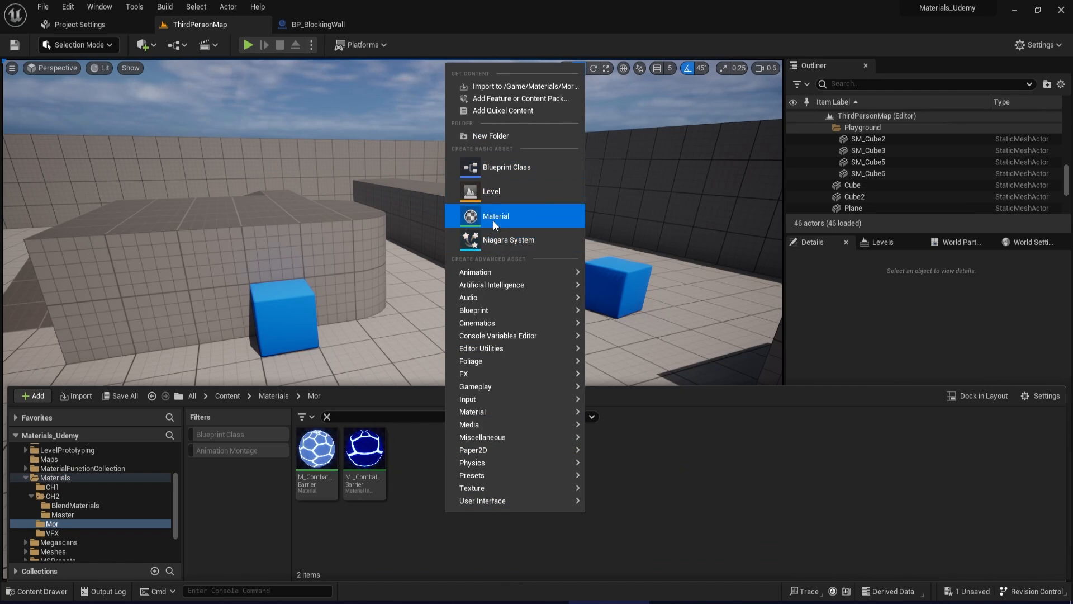
{"action": "left_click", "coordinate": [493, 213]}
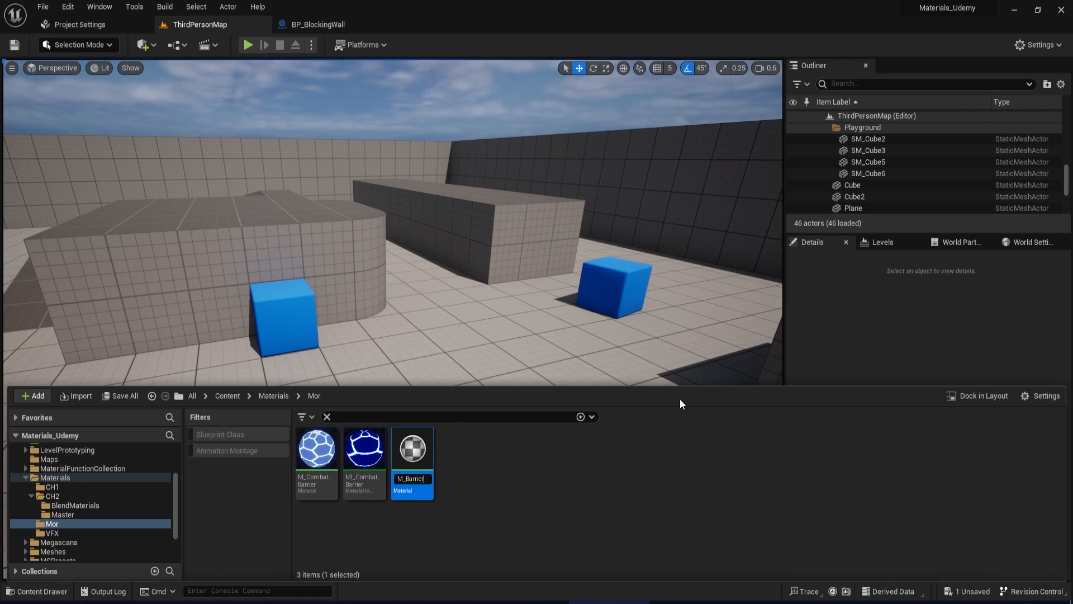
{"action": "key", "text": "Return"}
{"action": "key", "text": "Return"}
Set M_Barrier's blend mode to Translucent and its shading model to Unlit.
{"action": "right_click_drag", "start_coordinate": [667, 235], "coordinate": [806, 284]}
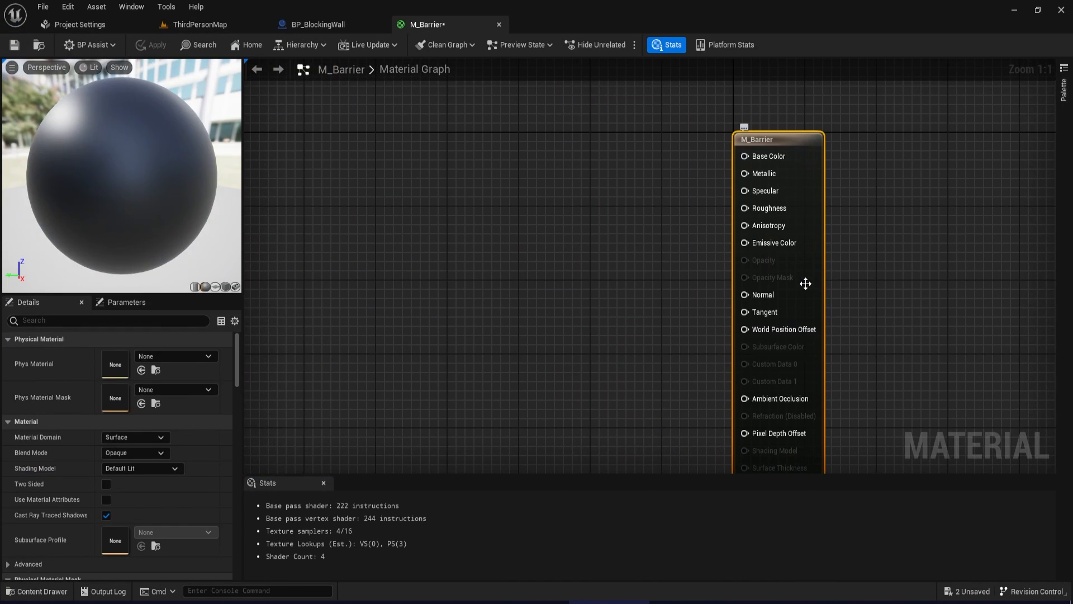
{"action": "left_click", "coordinate": [137, 453]}
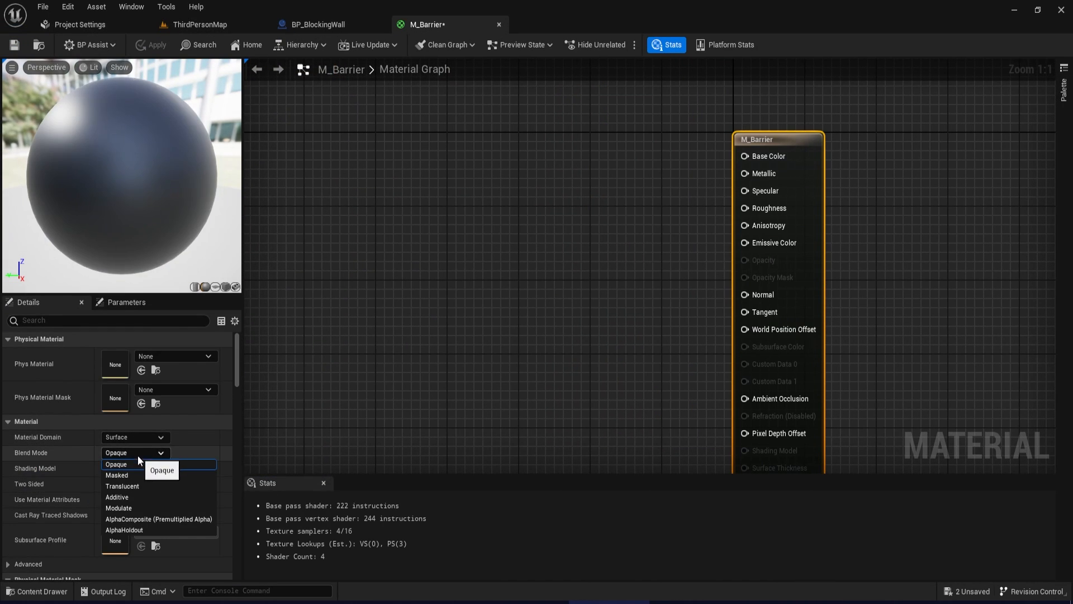
{"action": "left_click", "coordinate": [127, 487]}
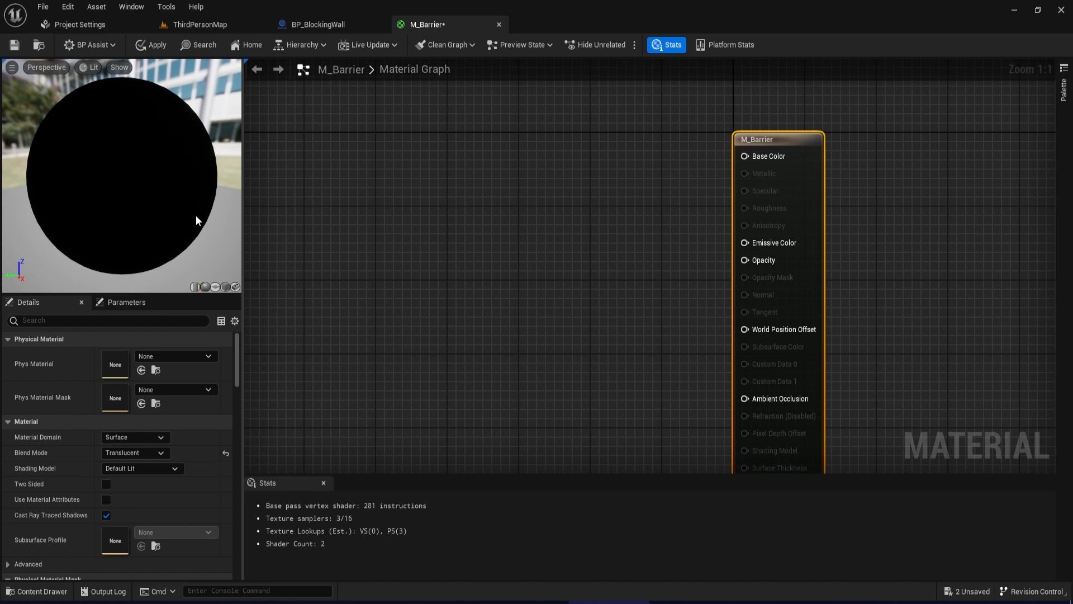
{"action": "left_click", "coordinate": [146, 467]}
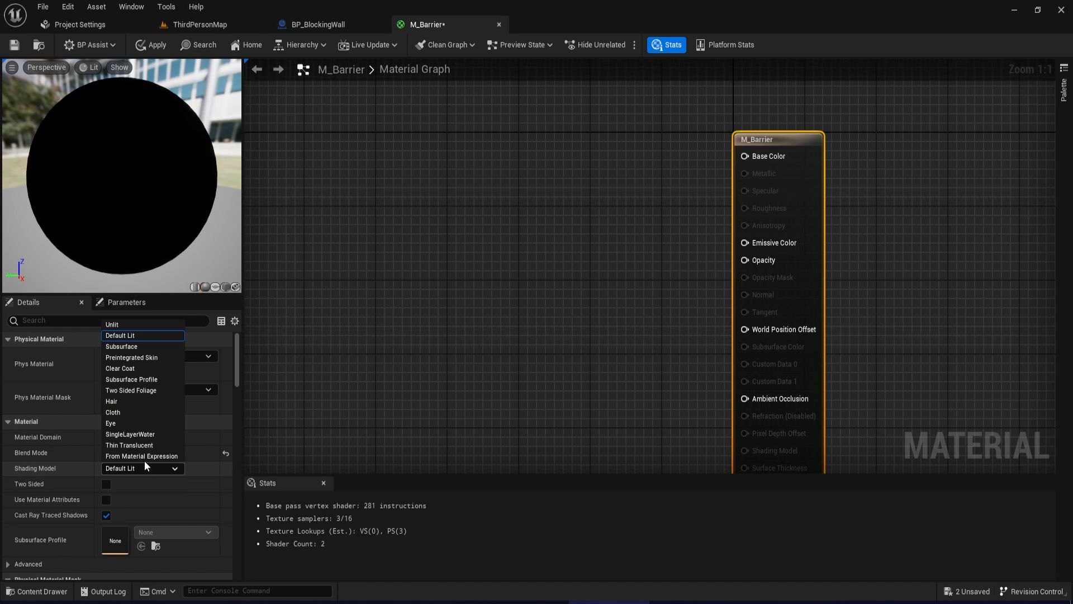
{"action": "left_click", "coordinate": [115, 324]}
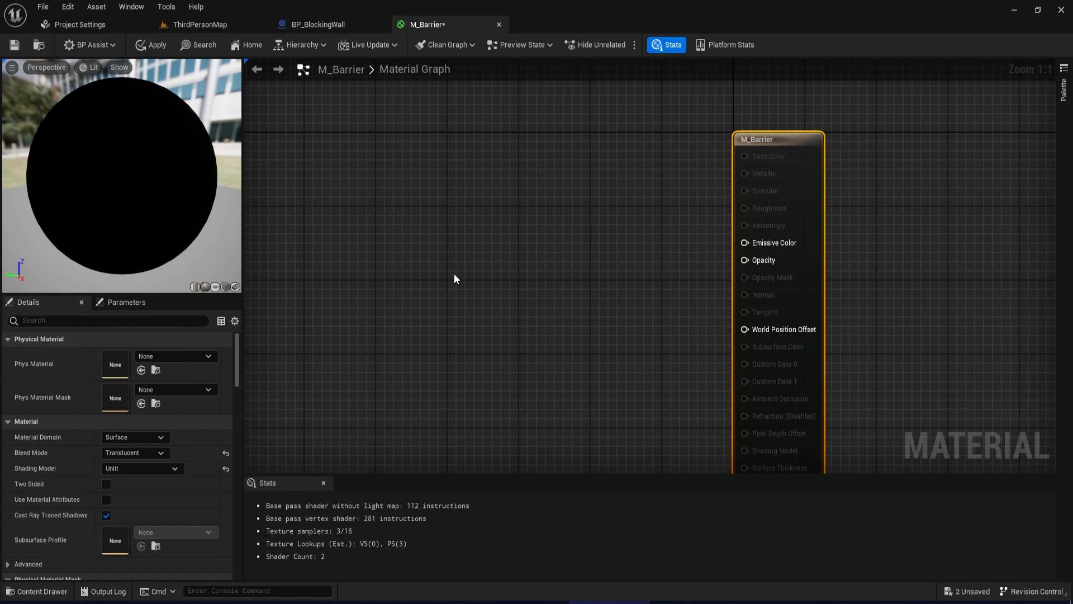
Add a TextureSampleParameter2D node to the empty graph area before the material output and name it Texture.
{"action": "right_click_drag", "start_coordinate": [452, 278], "coordinate": [568, 230]}
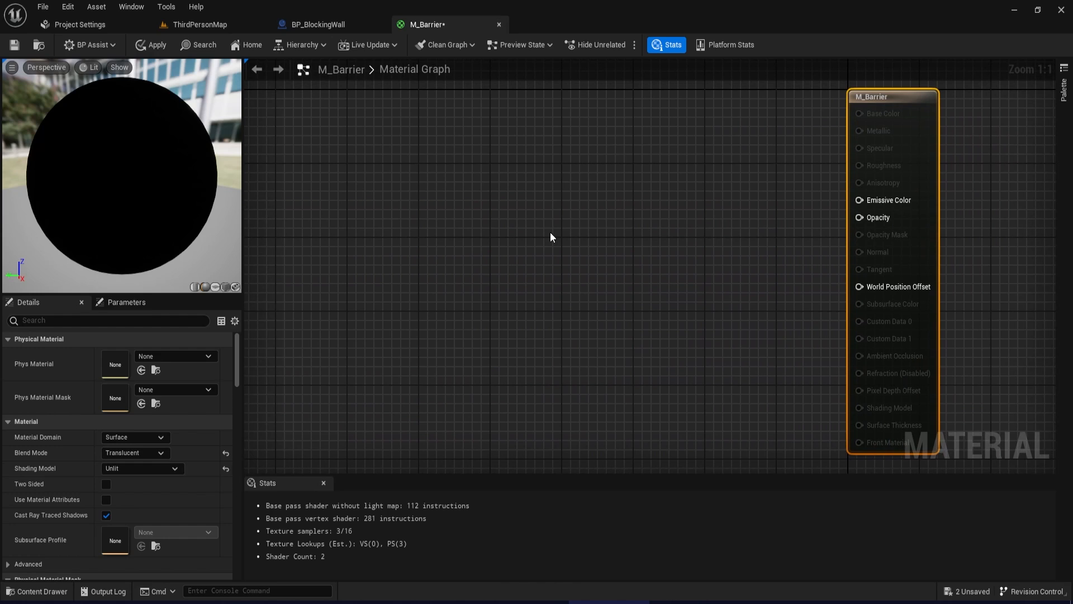
{"action": "right_click", "coordinate": [388, 271]}
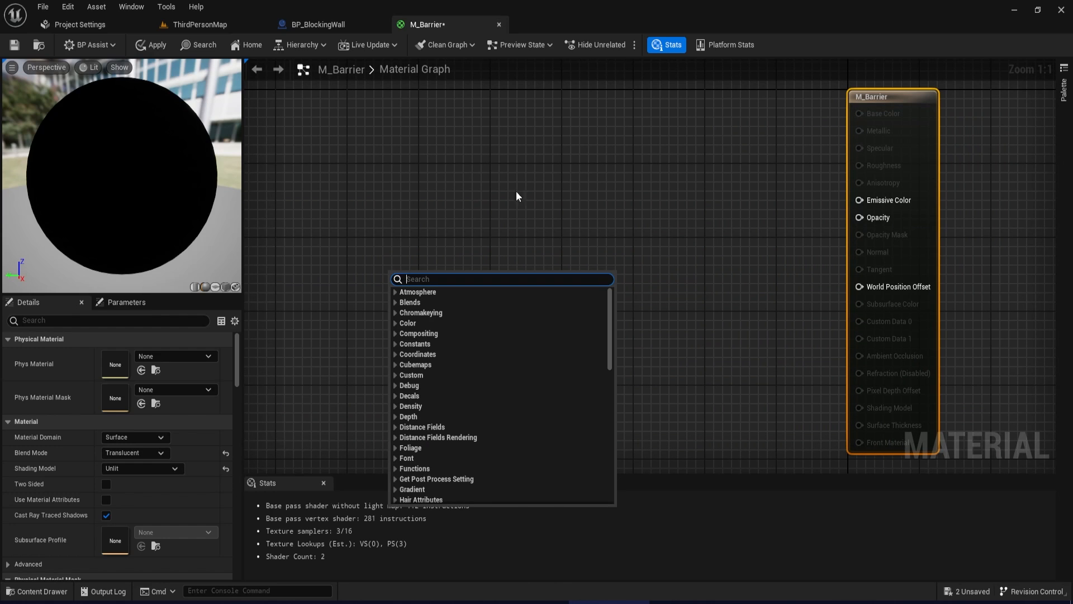
{"action": "left_click", "coordinate": [401, 230]}
{"action": "right_click", "coordinate": [304, 272]}
{"action": "right_click_drag", "start_coordinate": [418, 189], "coordinate": [608, 169]}
{"action": "right_click", "coordinate": [513, 264]}
{"action": "type", "text": "texture"}
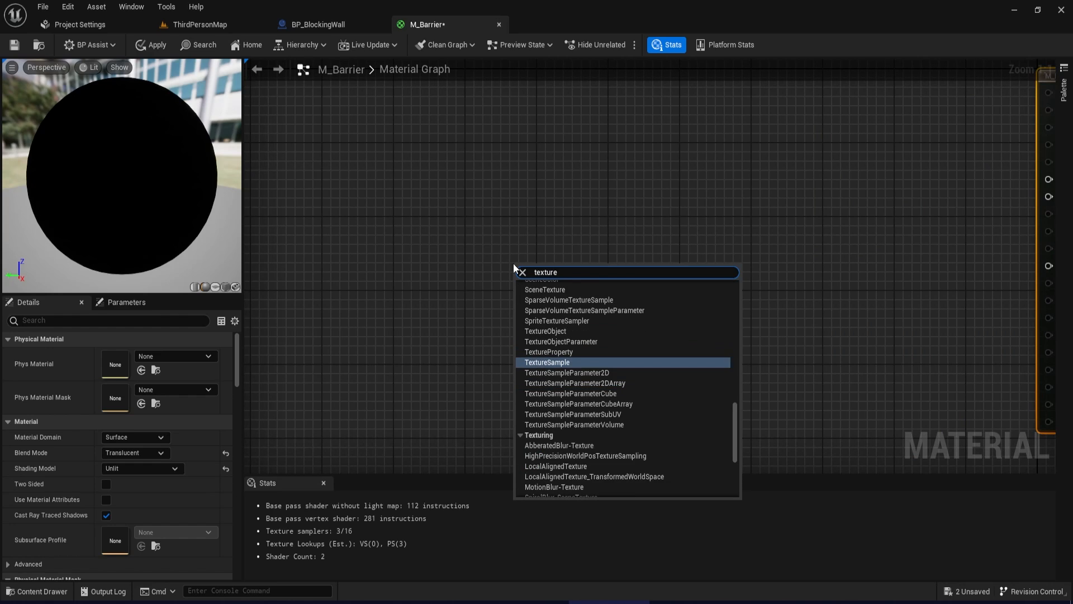
{"action": "key", "text": "Down"}
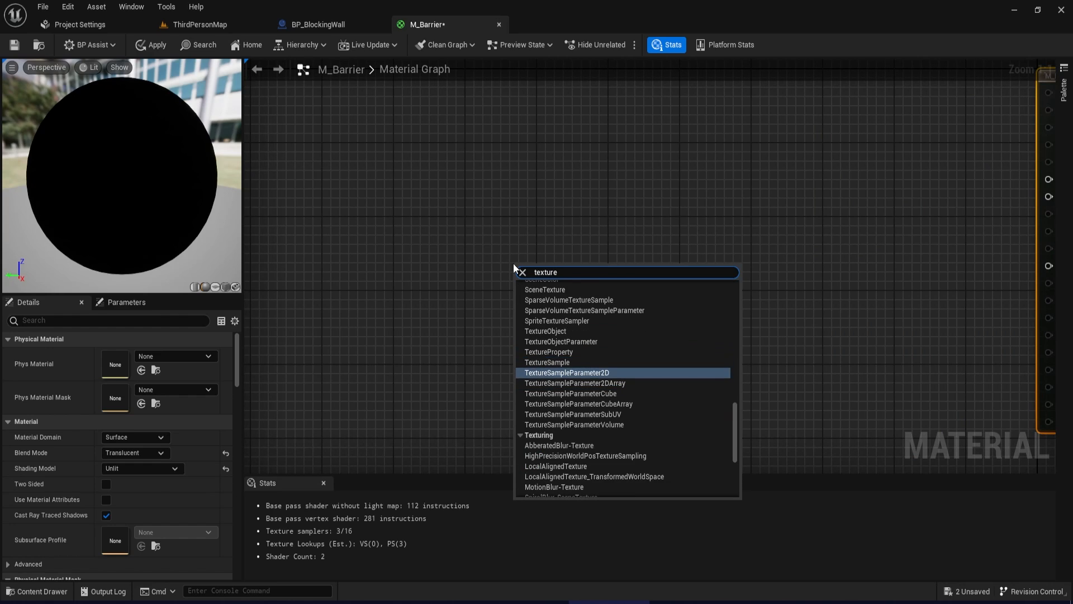
{"action": "key", "text": "Return"}
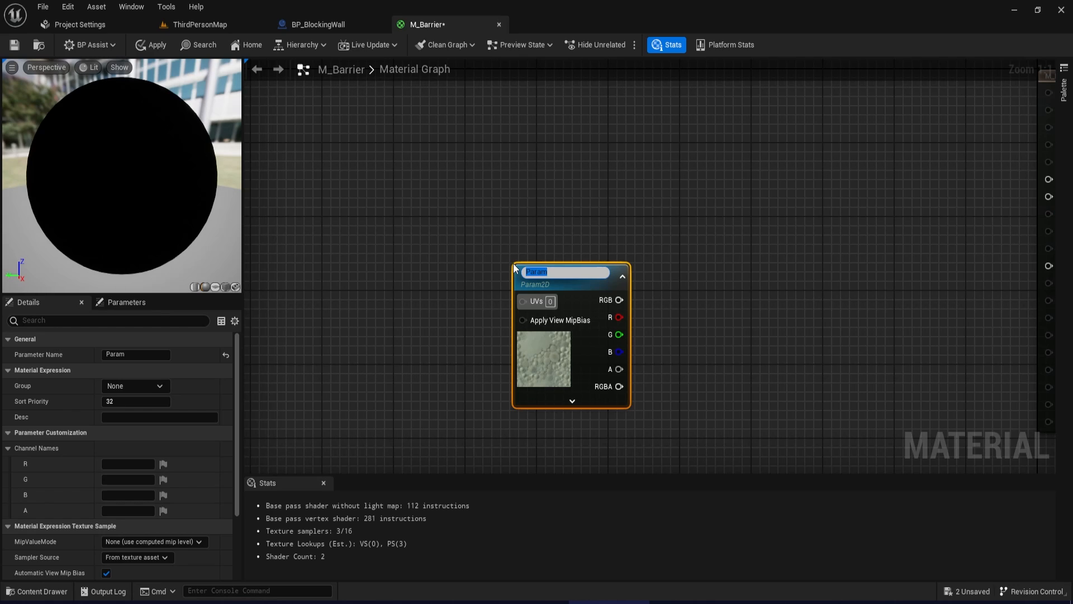
{"action": "type", "text": "Texture"}
{"action": "key", "text": "Return"}
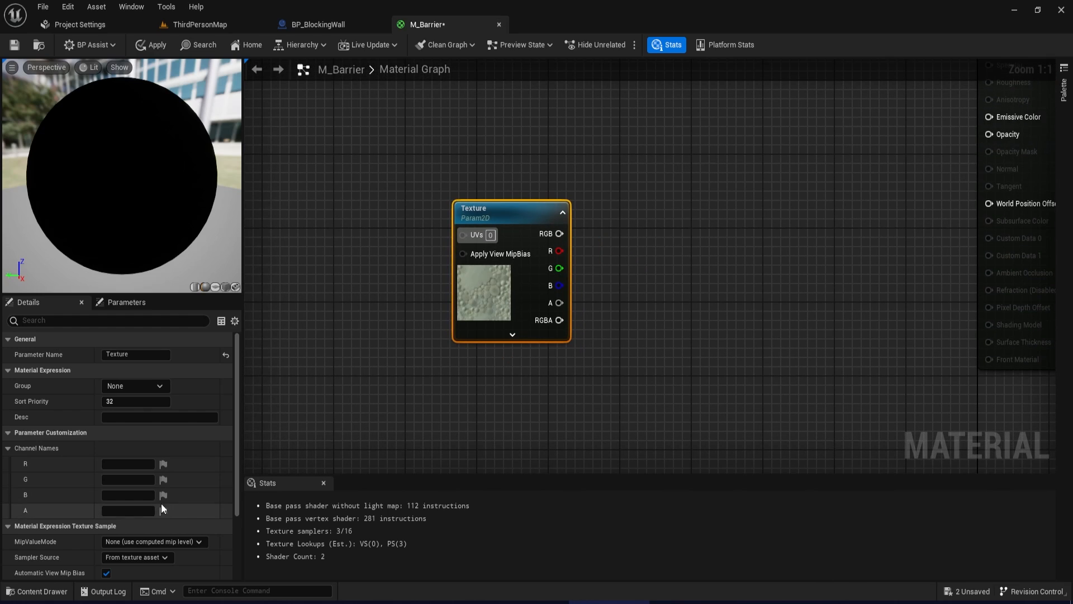
Assign the T_Tech_Hex_Tile_M texture to the Texture parameter node.
{"action": "scroll", "coordinate": [161, 503], "scroll_direction": "down", "scroll_amount": 3}
{"action": "left_click", "coordinate": [174, 525]}
{"action": "type", "text": "hex"}
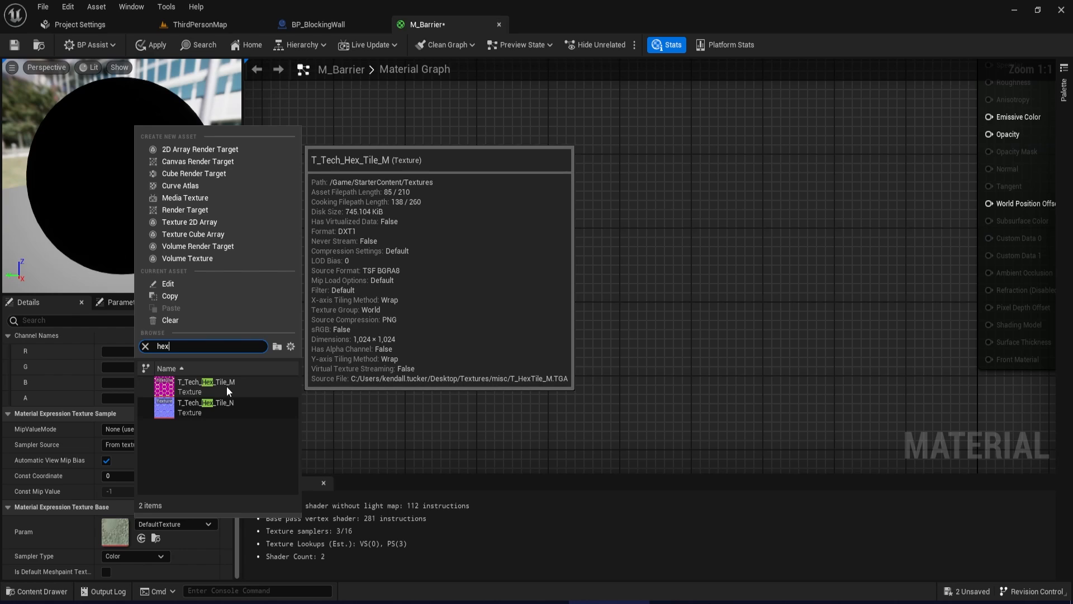
{"action": "left_click", "coordinate": [227, 386]}
{"action": "left_click", "coordinate": [38, 591]}
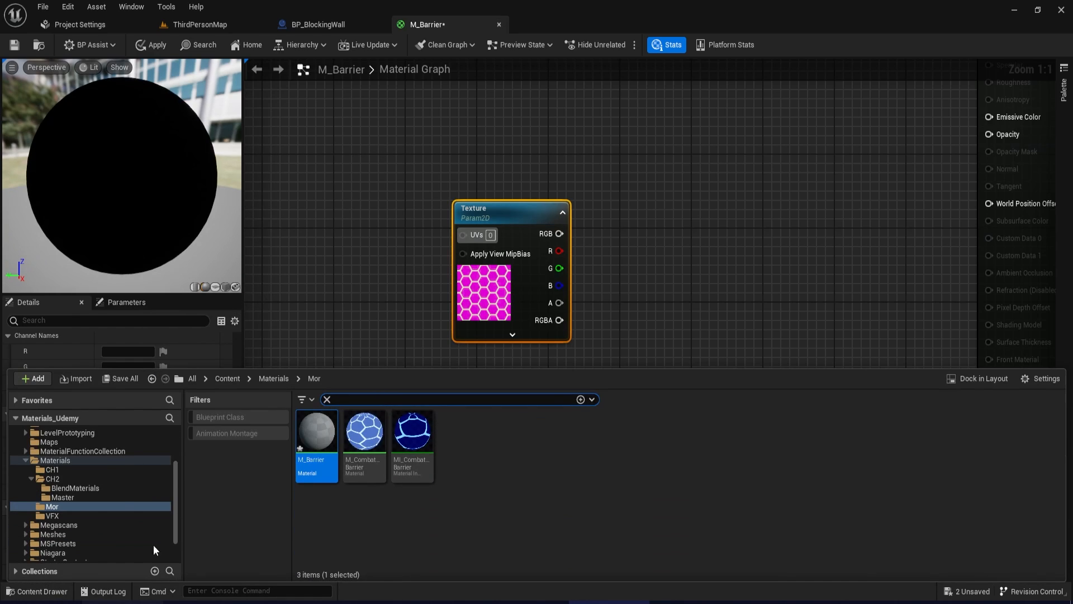
{"action": "left_click", "coordinate": [33, 380]}
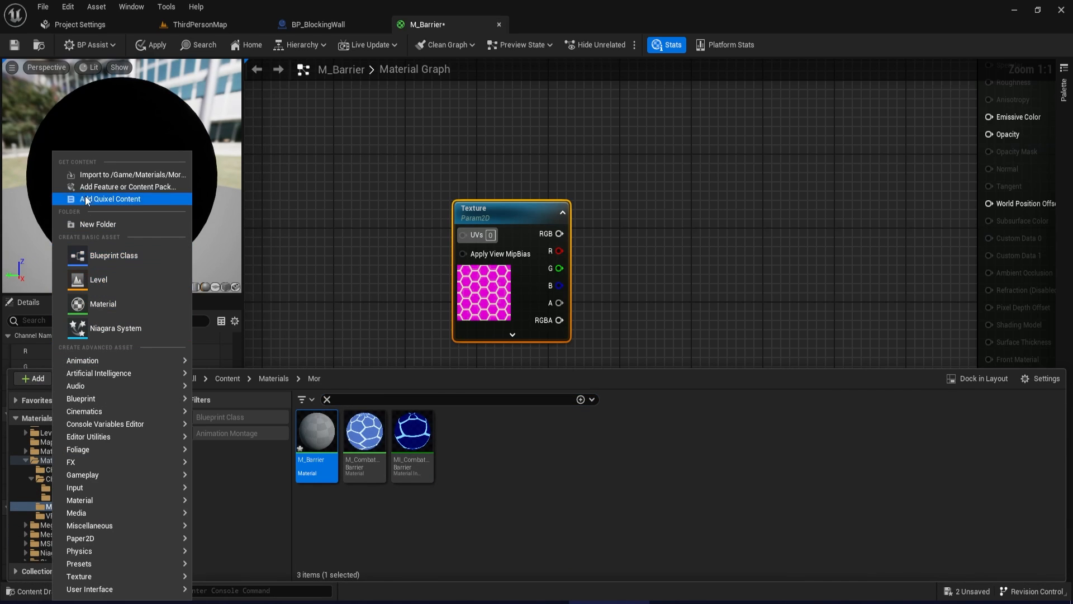
{"action": "left_click", "coordinate": [143, 188]}
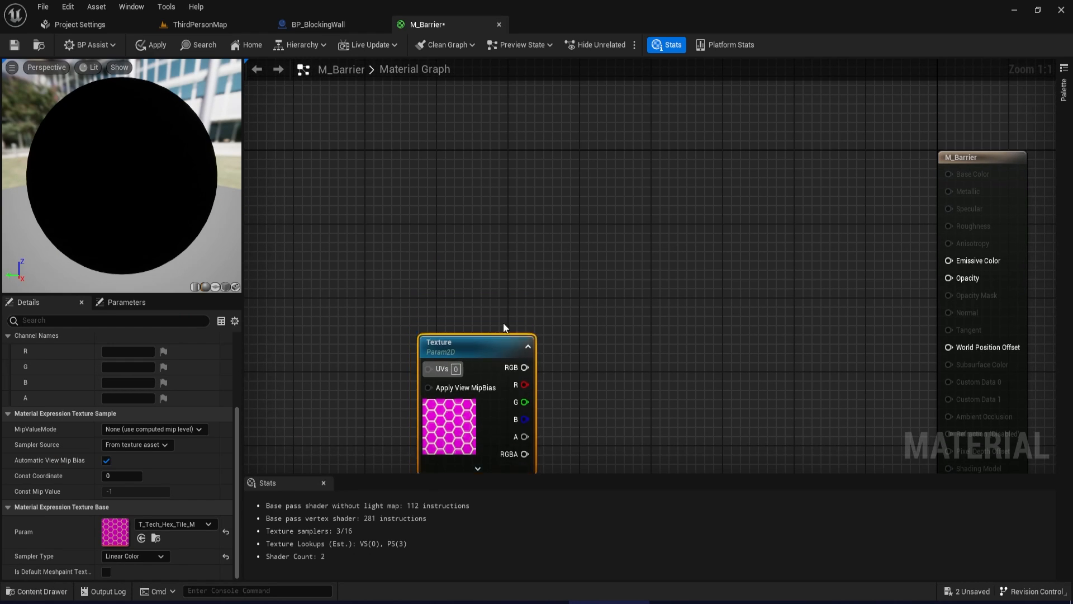
Move the Texture node up in the graph and inspect the blue and green channels of its T_Tech_Hex_Tile_M texture separately.
{"action": "left_click_drag", "start_coordinate": [503, 323], "coordinate": [486, 250]}
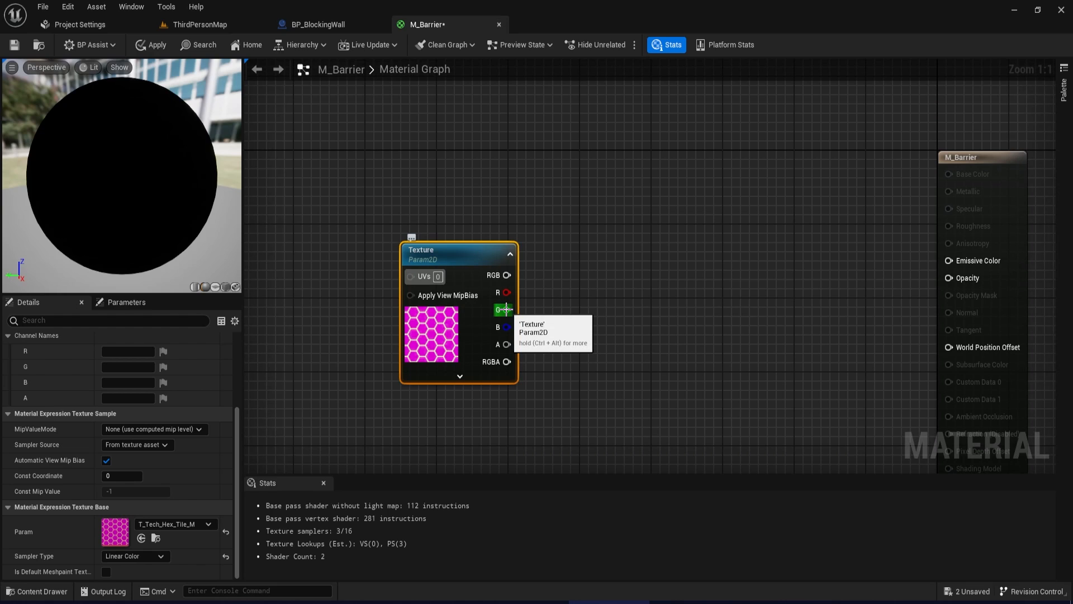
{"action": "double_click", "coordinate": [115, 531]}
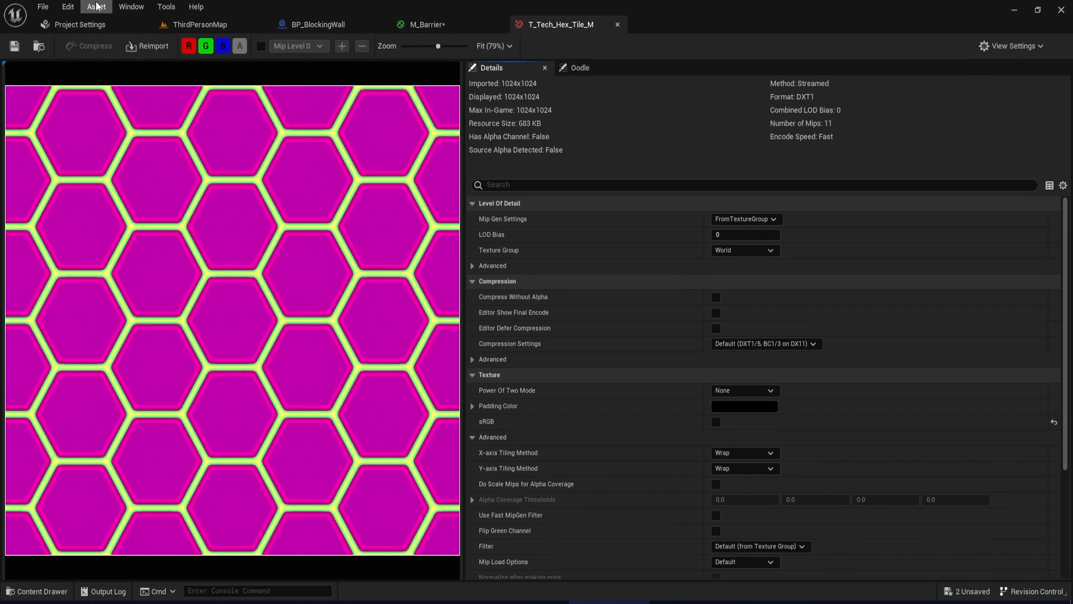
{"action": "left_click", "coordinate": [189, 45]}
{"action": "left_click", "coordinate": [206, 45]}
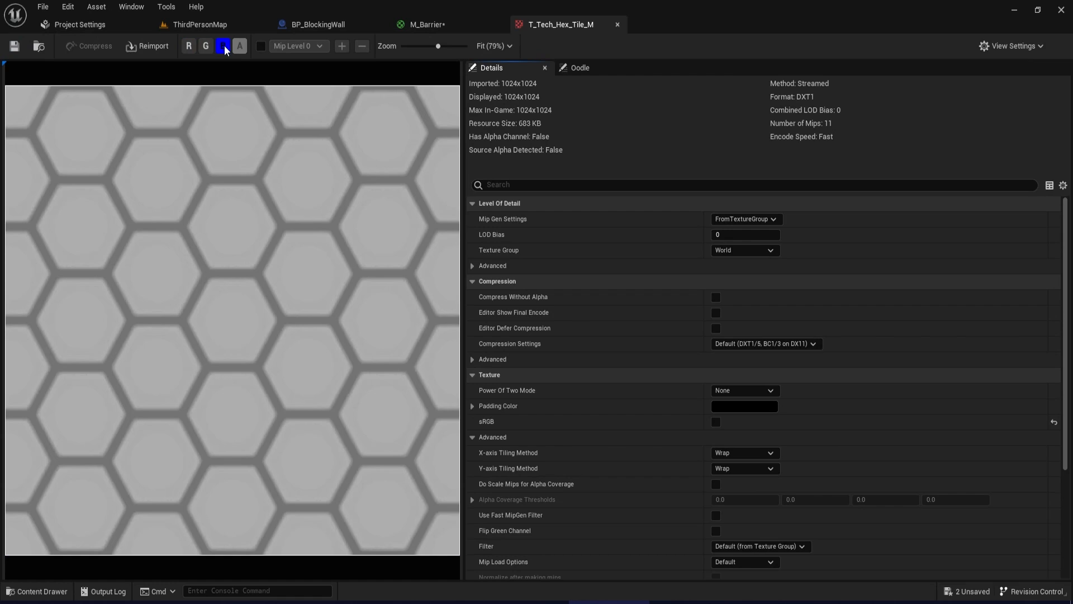
{"action": "left_click", "coordinate": [223, 45]}
{"action": "left_click", "coordinate": [206, 45]}
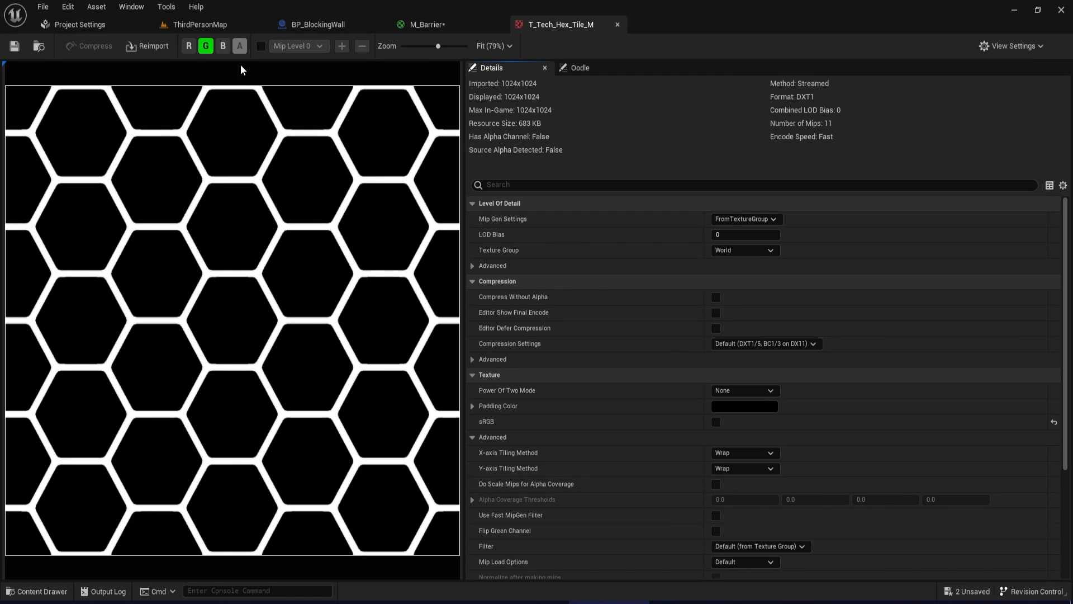
View the hex tile texture's red channel on its own, and return to showing only the green channel.
{"action": "left_click", "coordinate": [206, 46]}
{"action": "left_click", "coordinate": [223, 45]}
{"action": "left_click", "coordinate": [189, 45]}
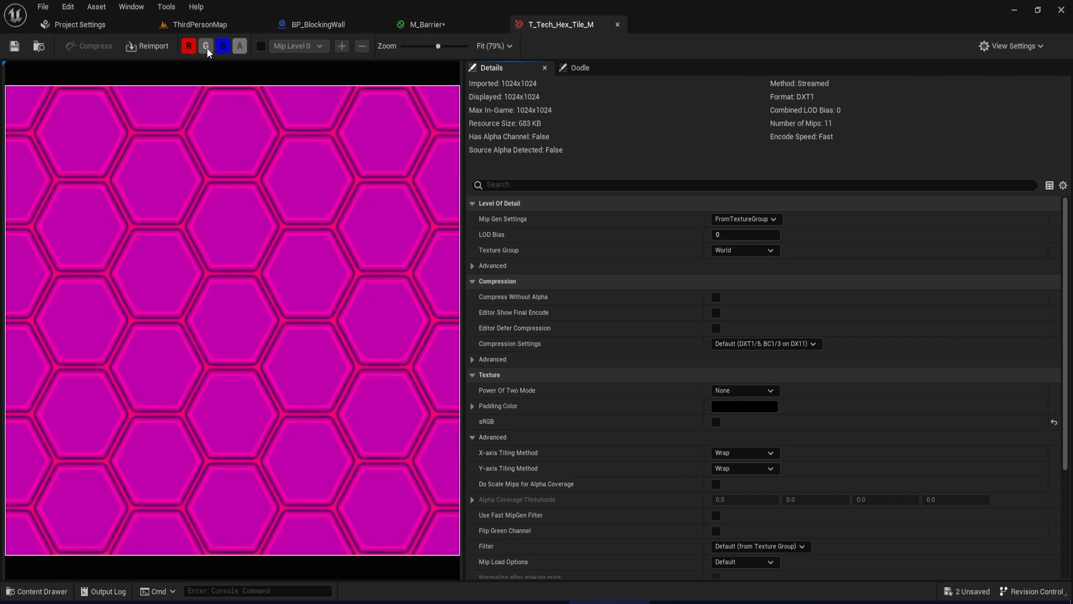
{"action": "left_click", "coordinate": [205, 45]}
{"action": "left_click", "coordinate": [223, 45]}
{"action": "left_click", "coordinate": [206, 46]}
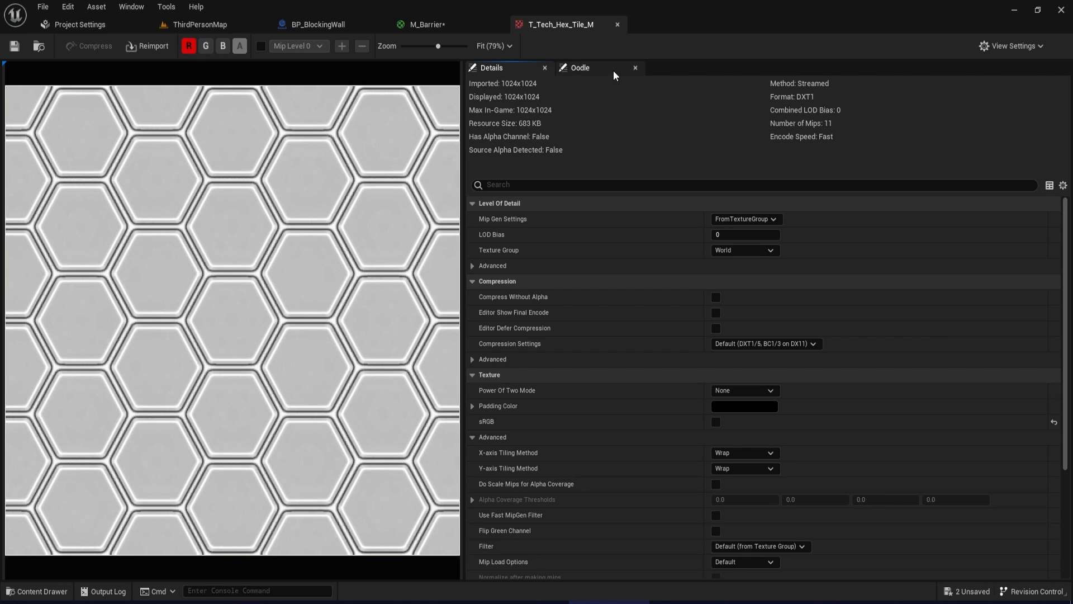
{"action": "left_click", "coordinate": [189, 48]}
{"action": "left_click", "coordinate": [206, 45]}
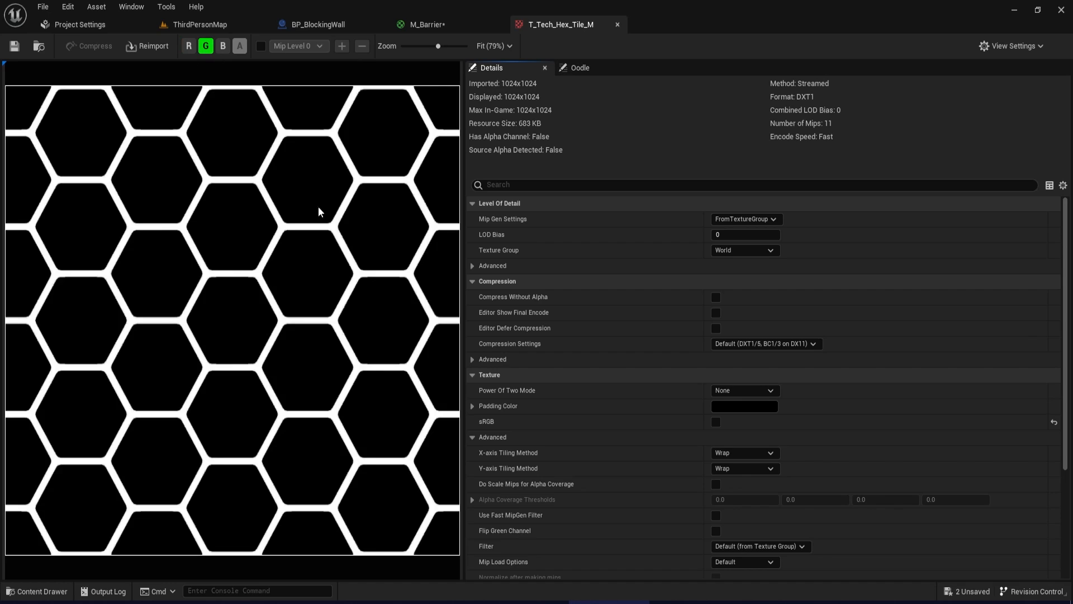
Close the hex texture and connect the Texture node's green channel output to the Opacity input of M_Barrier.
{"action": "left_click", "coordinate": [618, 25]}
{"action": "right_click_drag", "start_coordinate": [629, 292], "coordinate": [555, 236]}
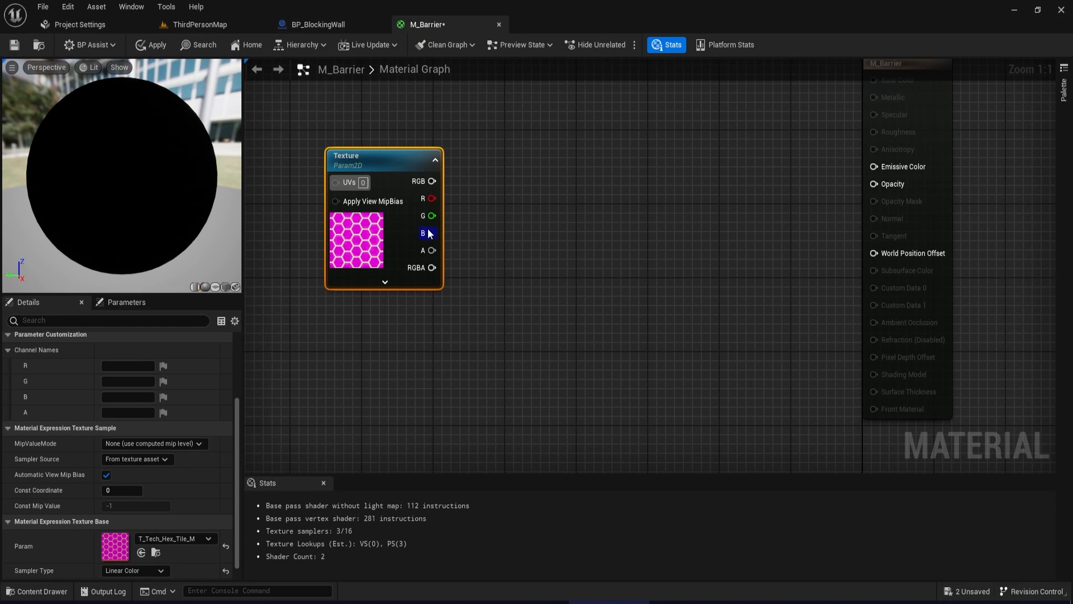
{"action": "left_click_drag", "start_coordinate": [431, 216], "coordinate": [766, 188]}
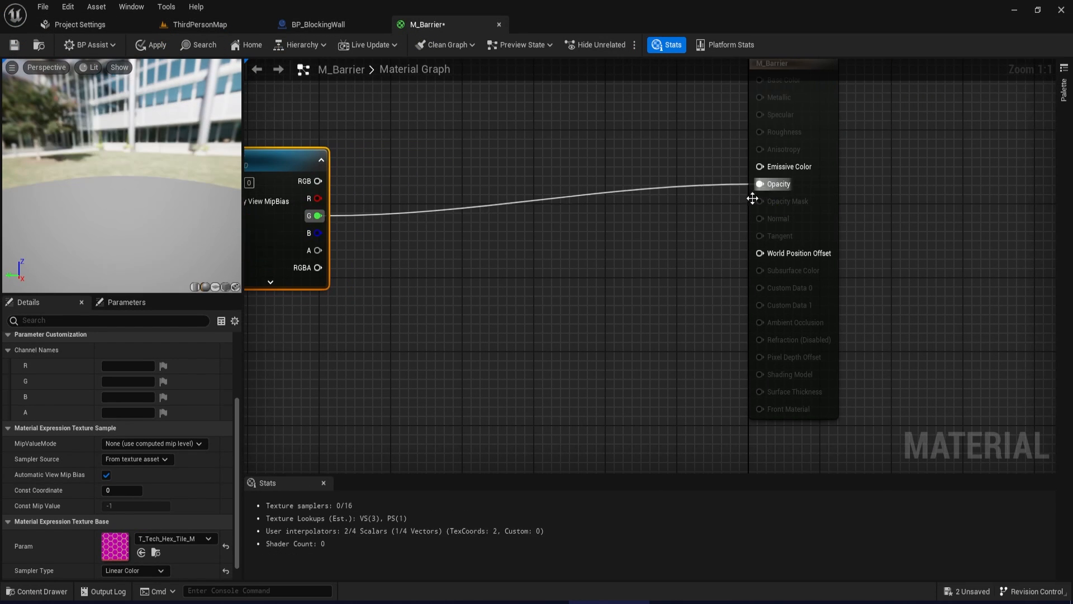
{"action": "left_click_drag", "start_coordinate": [316, 218], "coordinate": [329, 223]}
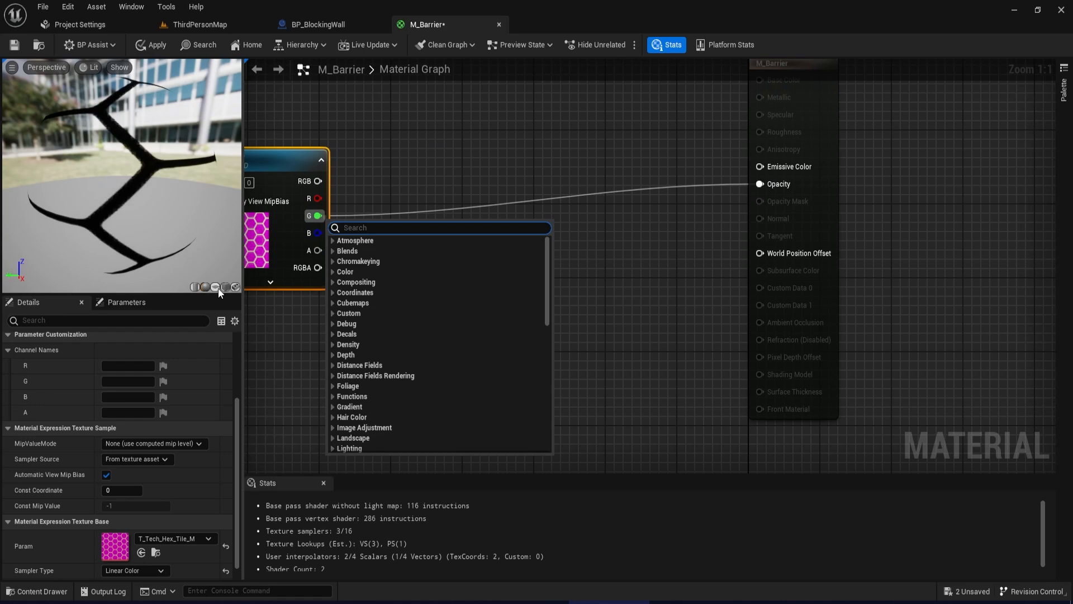
Switch the material preview to a plane and connect the Texture node's green output to Emissive Color as well.
{"action": "left_click", "coordinate": [216, 286]}
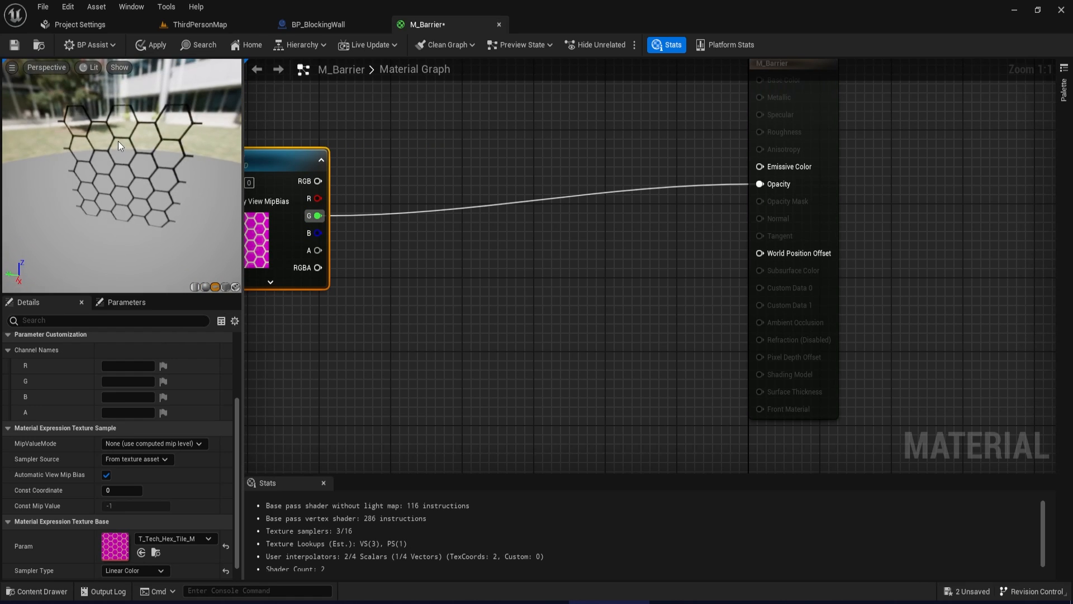
{"action": "mouse_move", "coordinate": [125, 168]}
{"action": "left_mouse_down"}
{"action": "mouse_move", "coordinate": [114, 159]}
{"action": "mouse_move", "coordinate": [132, 167]}
{"action": "mouse_move", "coordinate": [123, 170]}
{"action": "left_mouse_up"}
{"action": "right_click_drag", "start_coordinate": [371, 147], "coordinate": [493, 197]}
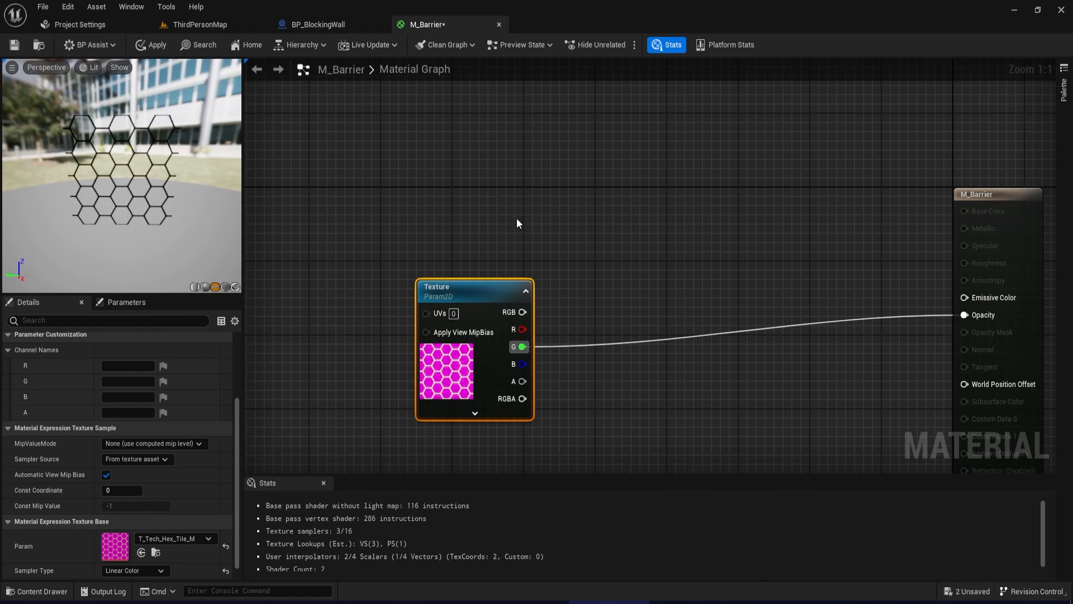
{"action": "left_click_drag", "start_coordinate": [520, 346], "coordinate": [964, 297]}
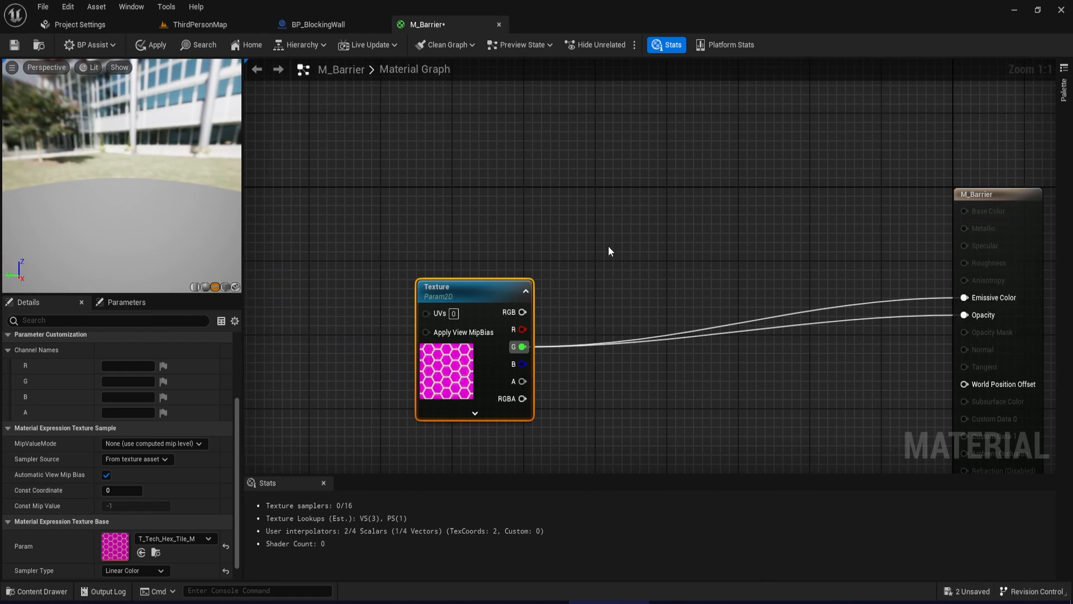
Add a vector parameter named Color above the Texture node with a light blue default of about R 0.091, G 0.51, B 0.984.
{"action": "right_click_drag", "start_coordinate": [498, 182], "coordinate": [504, 221]}
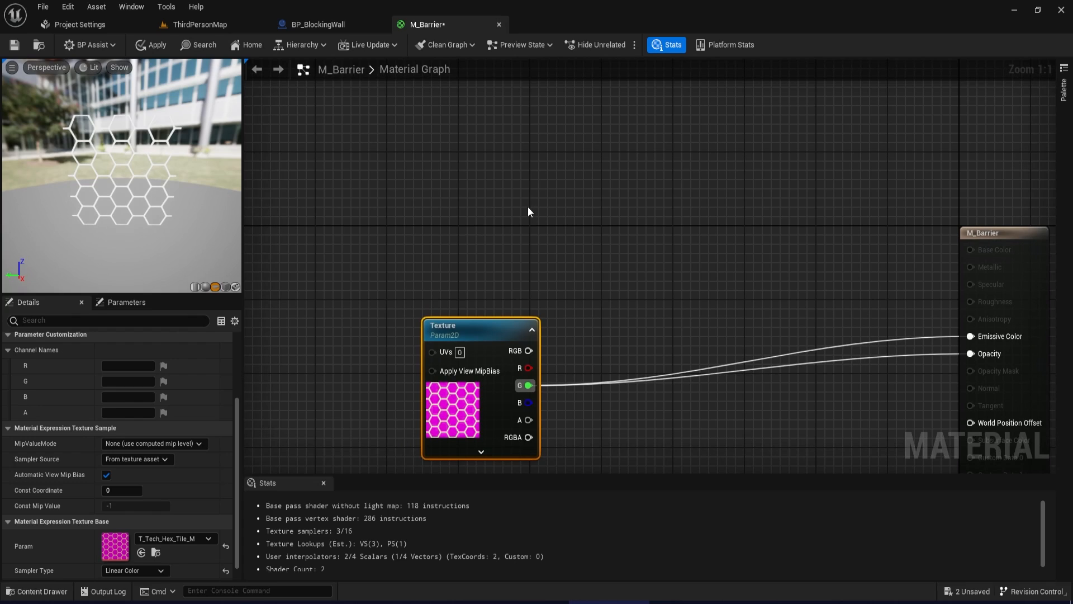
{"action": "left_click", "coordinate": [458, 183]}
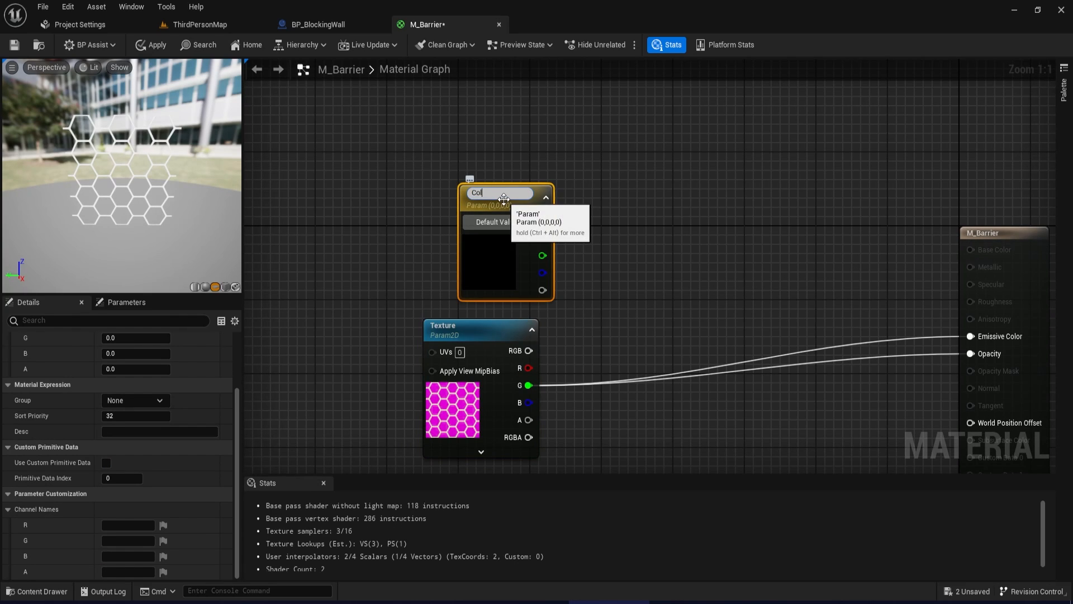
{"action": "type", "text": "Color"}
{"action": "key", "text": "Return"}
{"action": "double_click", "coordinate": [493, 257]}
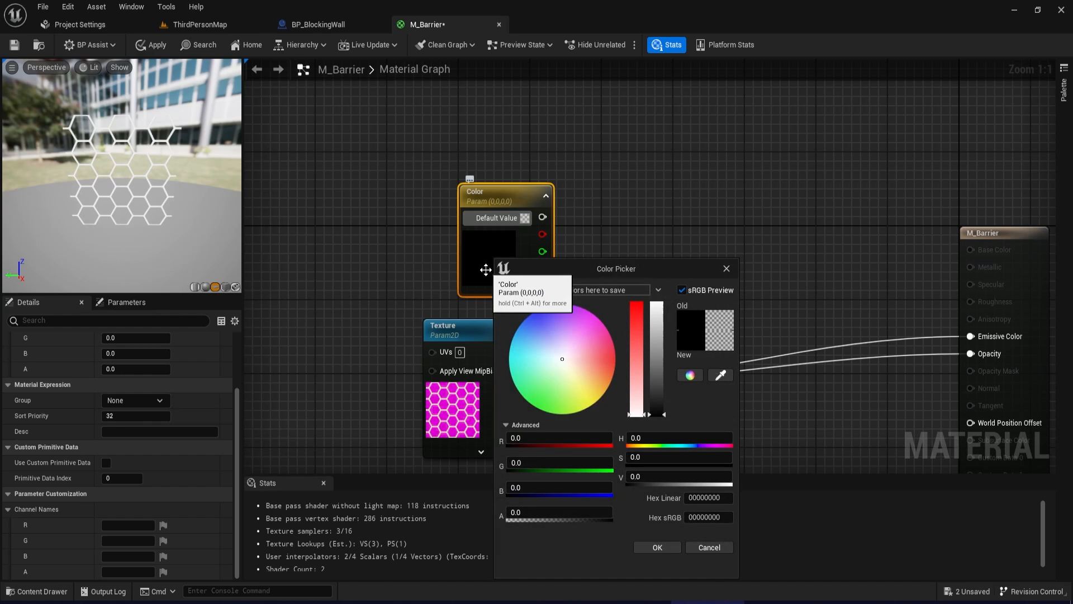
{"action": "left_click_drag", "start_coordinate": [563, 365], "coordinate": [521, 332]}
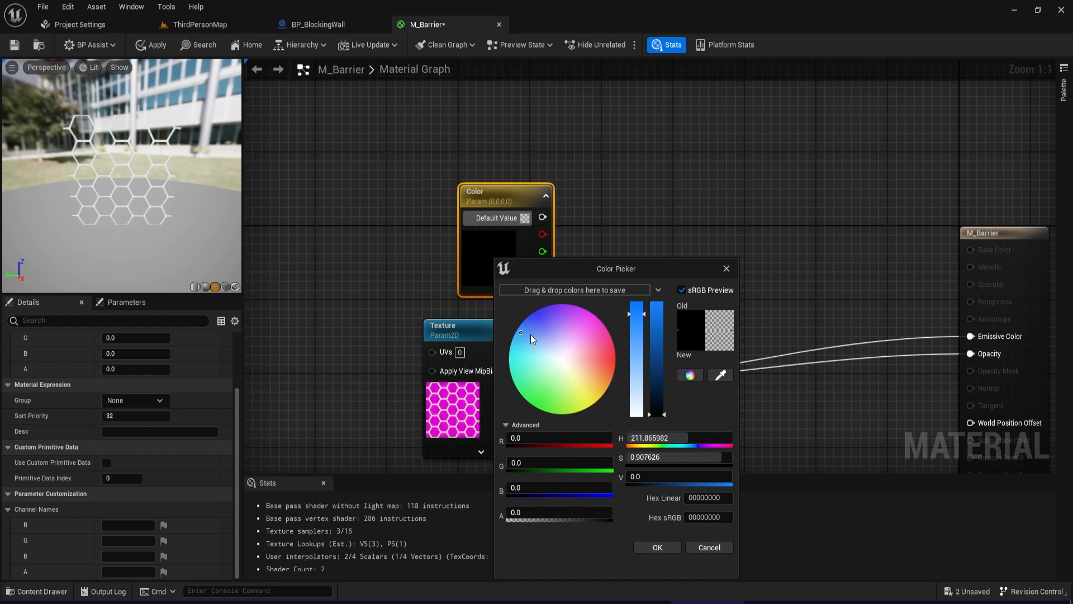
{"action": "left_click_drag", "start_coordinate": [651, 414], "coordinate": [651, 305]}
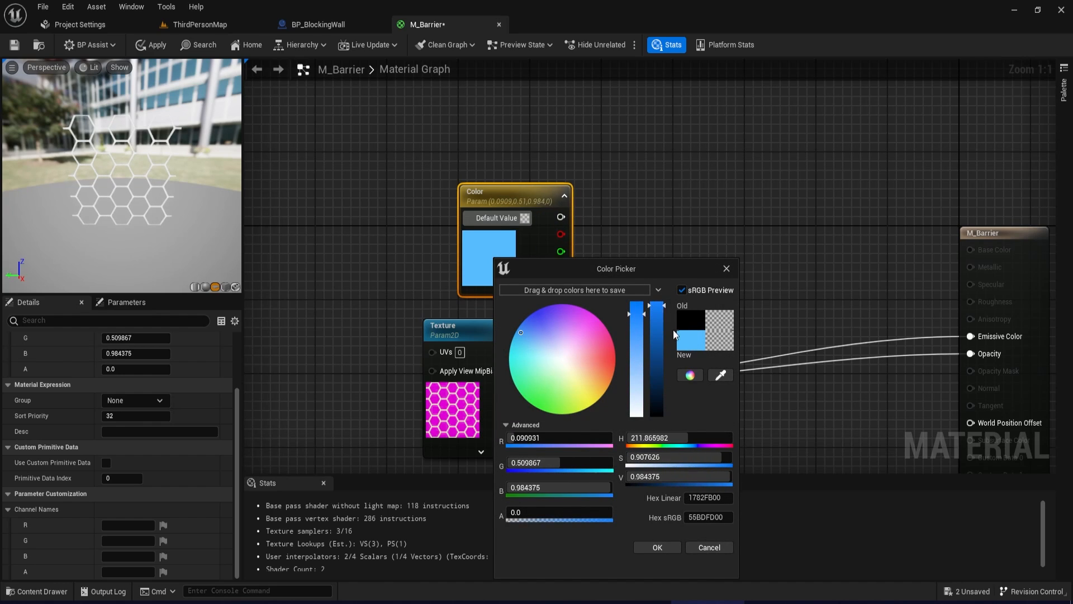
{"action": "left_click", "coordinate": [652, 553]}
Multiply the Color parameter by the Texture node's green channel and feed the result into Emissive Color.
{"action": "right_click_drag", "start_coordinate": [682, 268], "coordinate": [574, 218]}
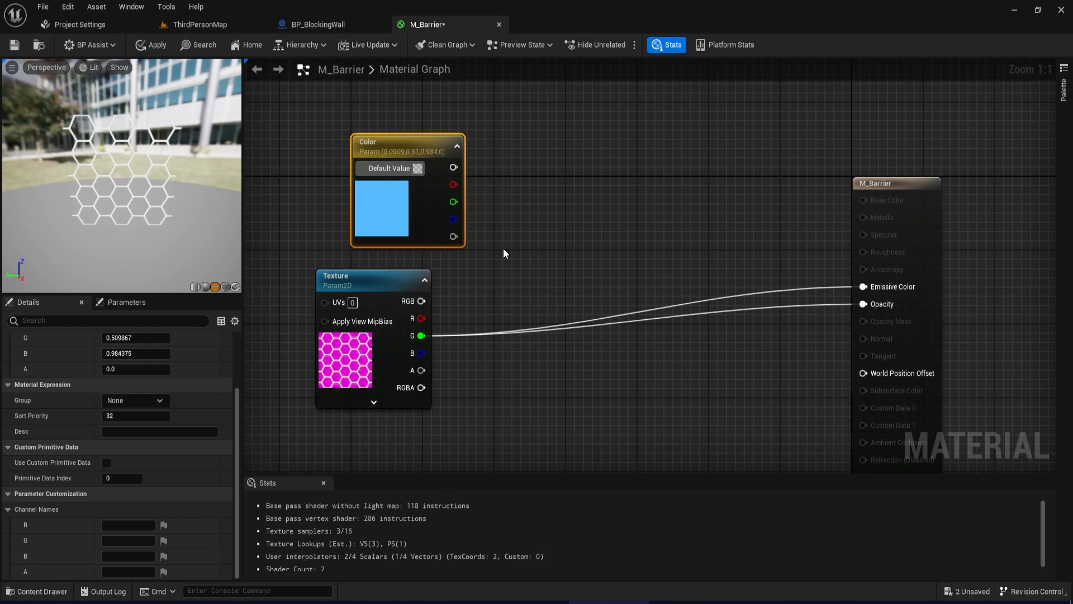
{"action": "left_click", "coordinate": [526, 214]}
{"action": "left_click_drag", "start_coordinate": [454, 167], "coordinate": [536, 239]}
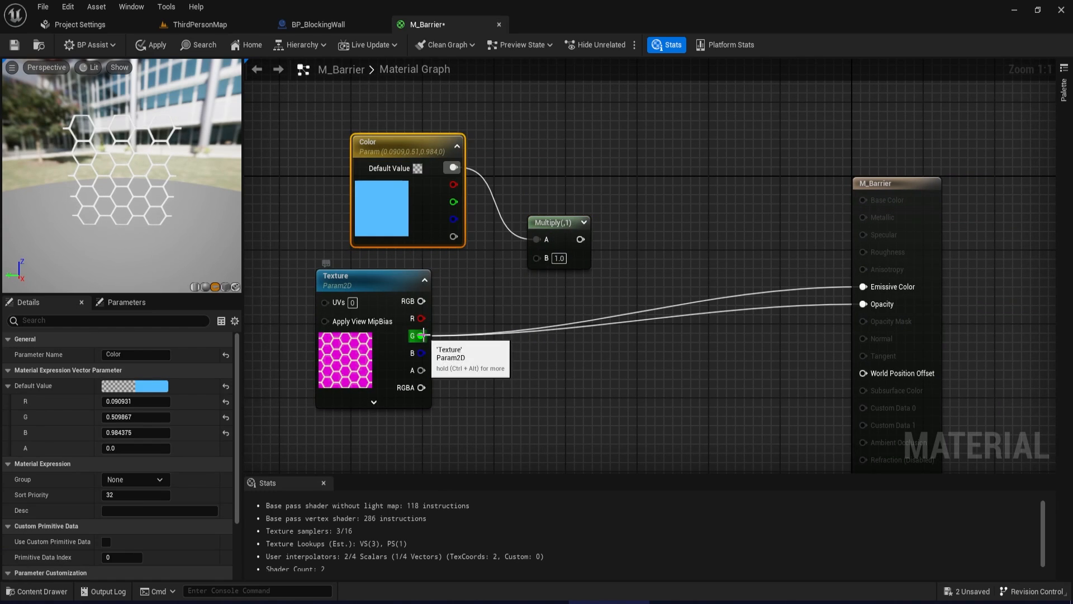
{"action": "left_click_drag", "start_coordinate": [422, 335], "coordinate": [874, 288]}
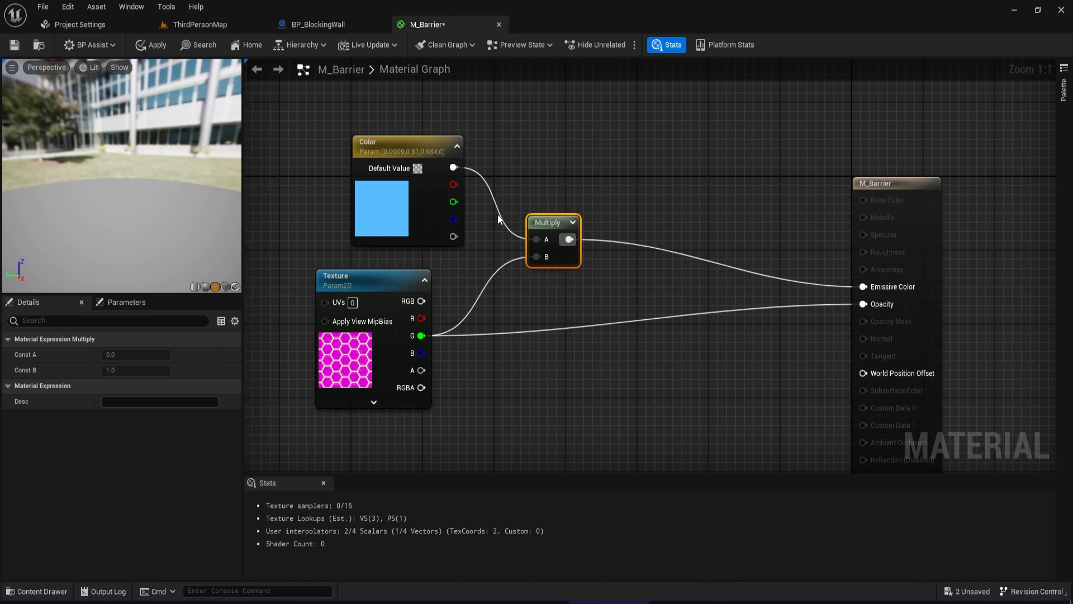
{"action": "mouse_move", "coordinate": [149, 156]}
{"action": "left_mouse_down"}
{"action": "mouse_move", "coordinate": [135, 168]}
{"action": "mouse_move", "coordinate": [168, 152]}
{"action": "mouse_move", "coordinate": [145, 156]}
{"action": "left_mouse_up"}
{"action": "scroll", "coordinate": [149, 156], "scroll_direction": "down", "scroll_amount": 3}
{"action": "scroll", "coordinate": [148, 156], "scroll_direction": "up", "scroll_amount": 6}
{"action": "left_click_drag", "start_coordinate": [559, 223], "coordinate": [551, 175]}
Insert a second Multiply node before Emissive Color and add a scalar parameter named Boost below it.
{"action": "left_click", "coordinate": [662, 235]}
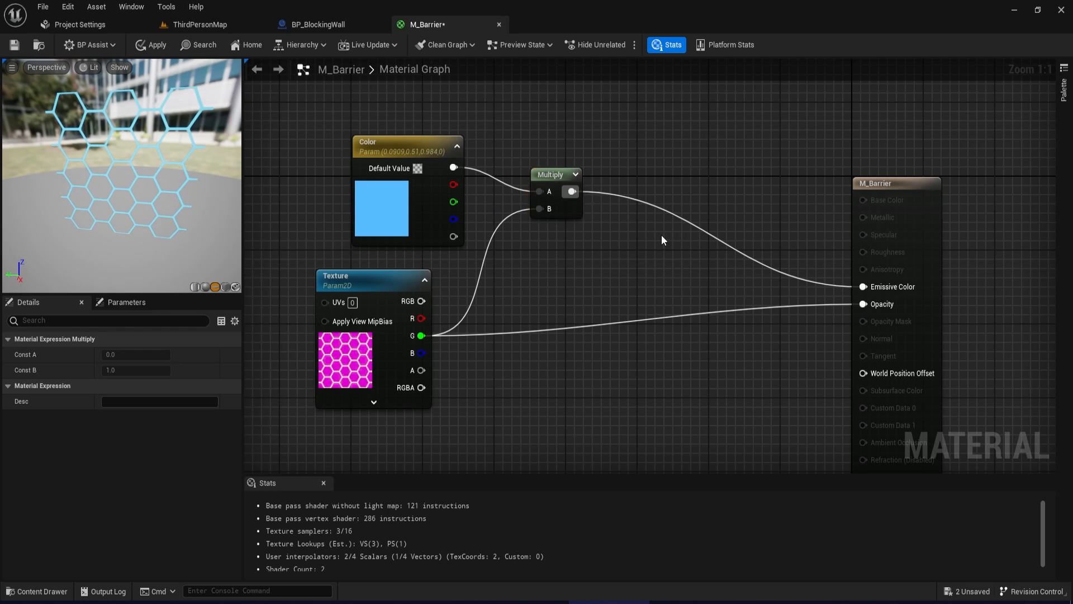
{"action": "left_click_drag", "start_coordinate": [672, 259], "coordinate": [904, 290]}
{"action": "left_click", "coordinate": [528, 260]}
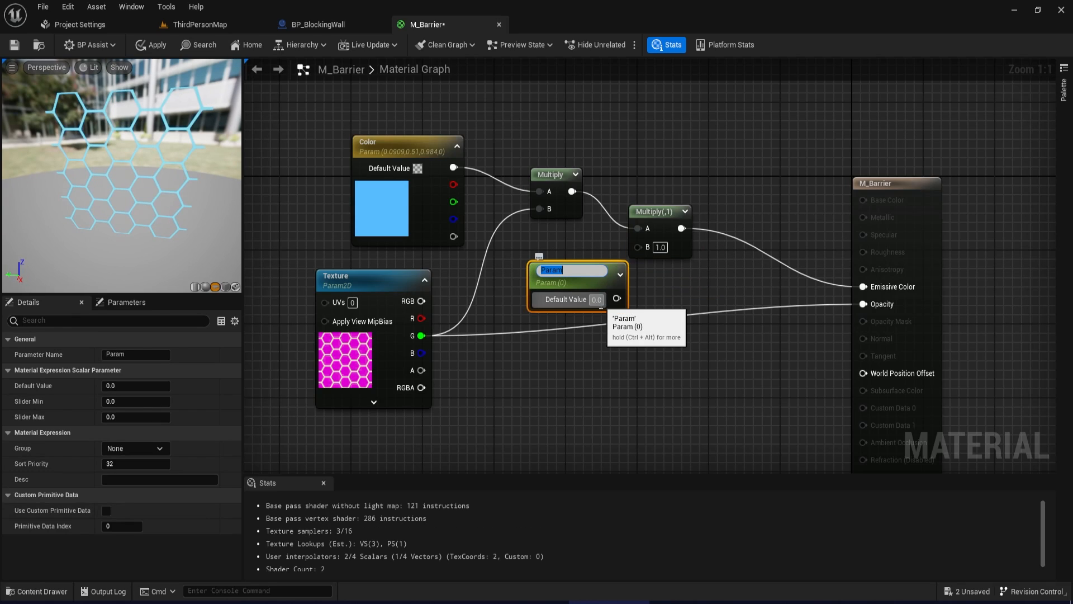
{"action": "type", "text": "Boost"}
{"action": "key", "text": "Return"}
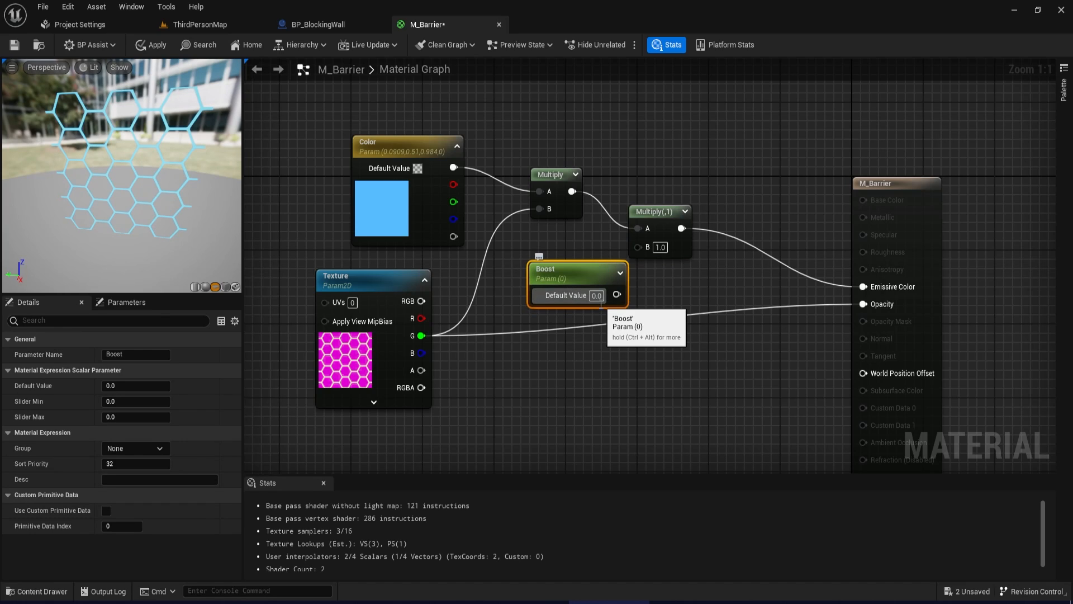
Set Boost's default value to 30 and connect it to the B input of the second Multiply node.
{"action": "left_click", "coordinate": [597, 296]}
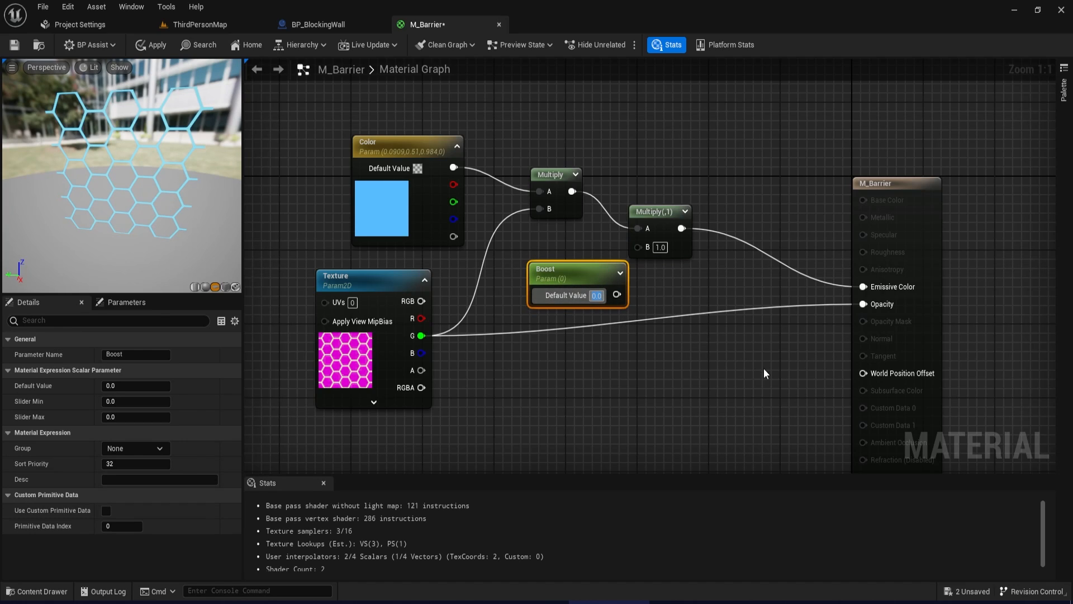
{"action": "type", "text": "30"}
{"action": "key", "text": "Return"}
{"action": "left_click_drag", "start_coordinate": [621, 295], "coordinate": [655, 246]}
{"action": "left_click_drag", "start_coordinate": [594, 273], "coordinate": [569, 271]}
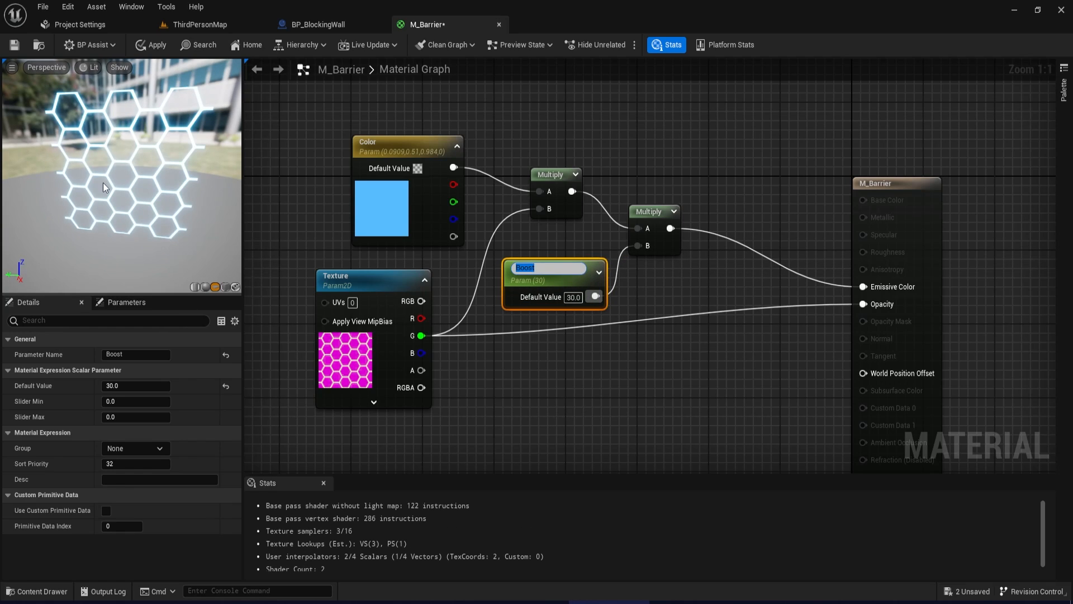
Save M_Barrier and create a material instance from it named MI_Barrier2 in the Mor folder.
{"action": "left_click", "coordinate": [15, 45]}
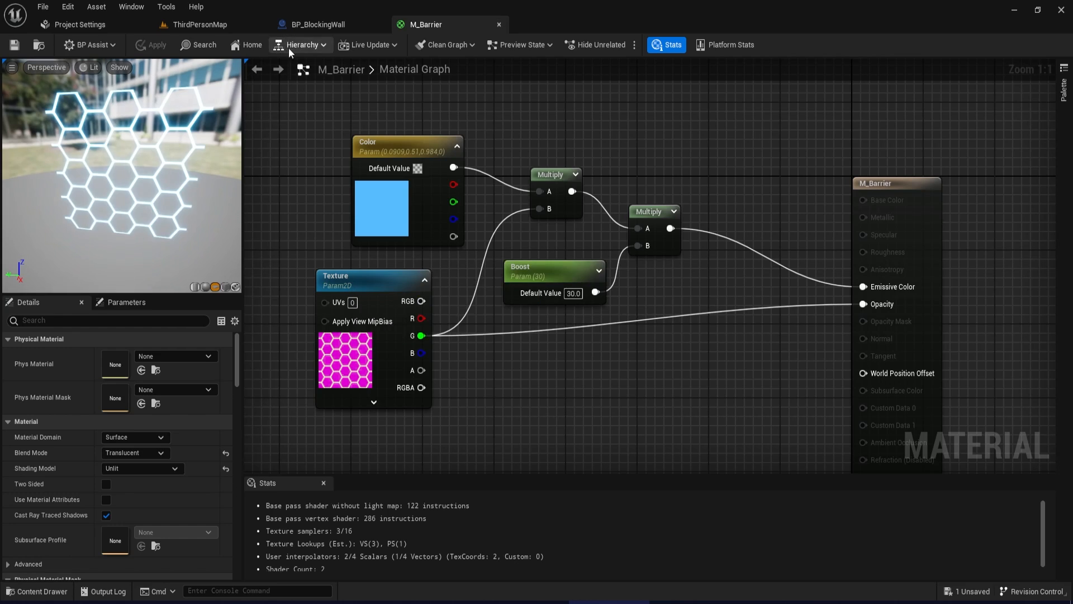
{"action": "left_click", "coordinate": [36, 591]}
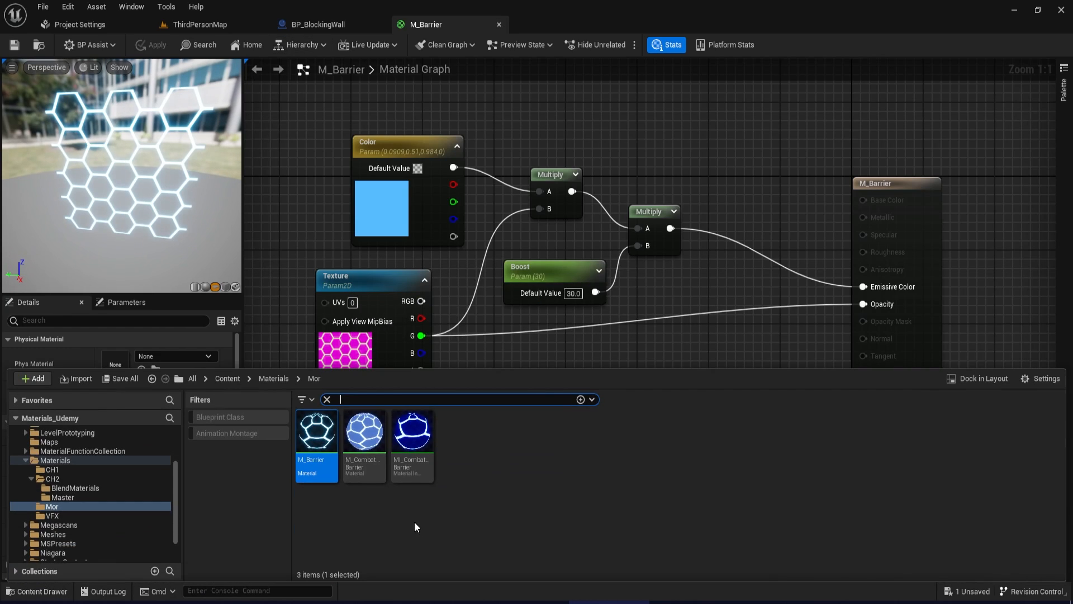
{"action": "right_click", "coordinate": [326, 443]}
{"action": "left_click", "coordinate": [390, 170]}
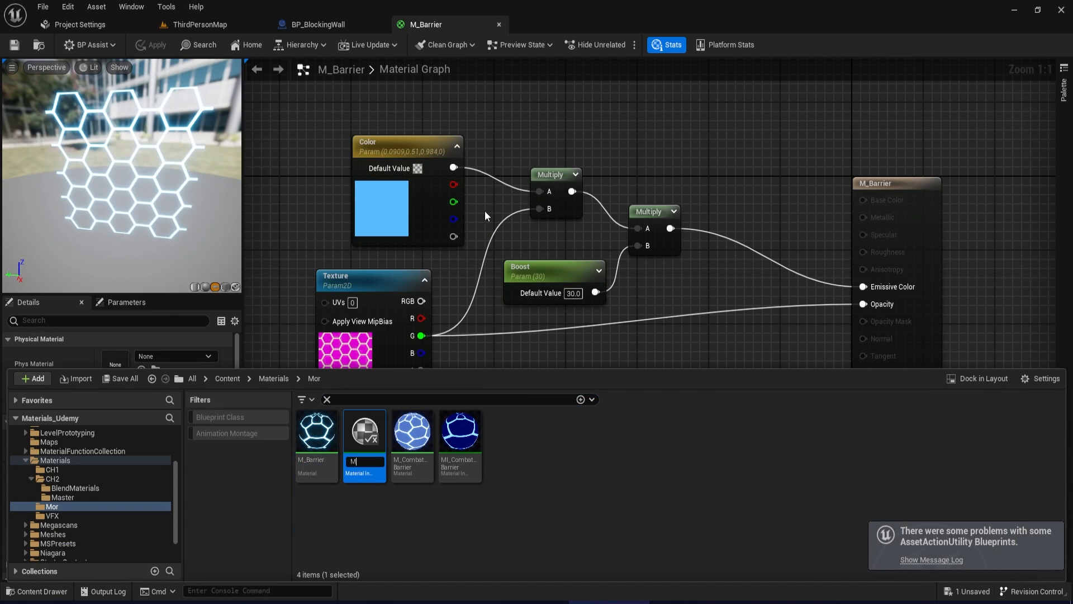
{"action": "type", "text": "MI_Bar"}
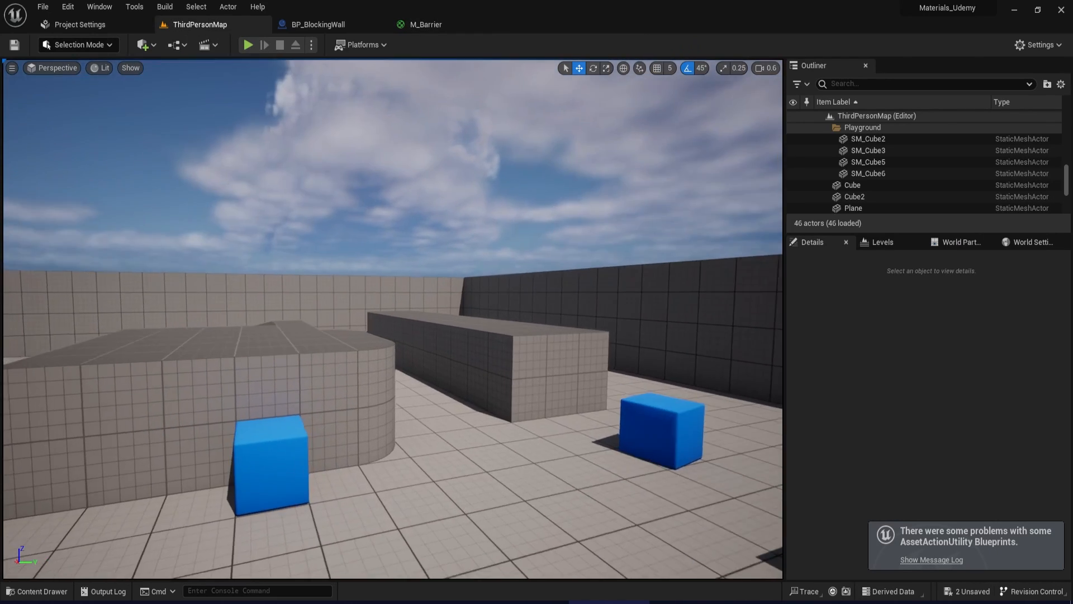
Place a cube on the ThirdPersonMap floor near the grey blocks and raise it to about Z 67.
{"action": "key", "text": "w"}
{"action": "right_click_drag", "start_coordinate": [392, 280], "coordinate": [391, 324]}
{"action": "left_click", "coordinate": [145, 45]}
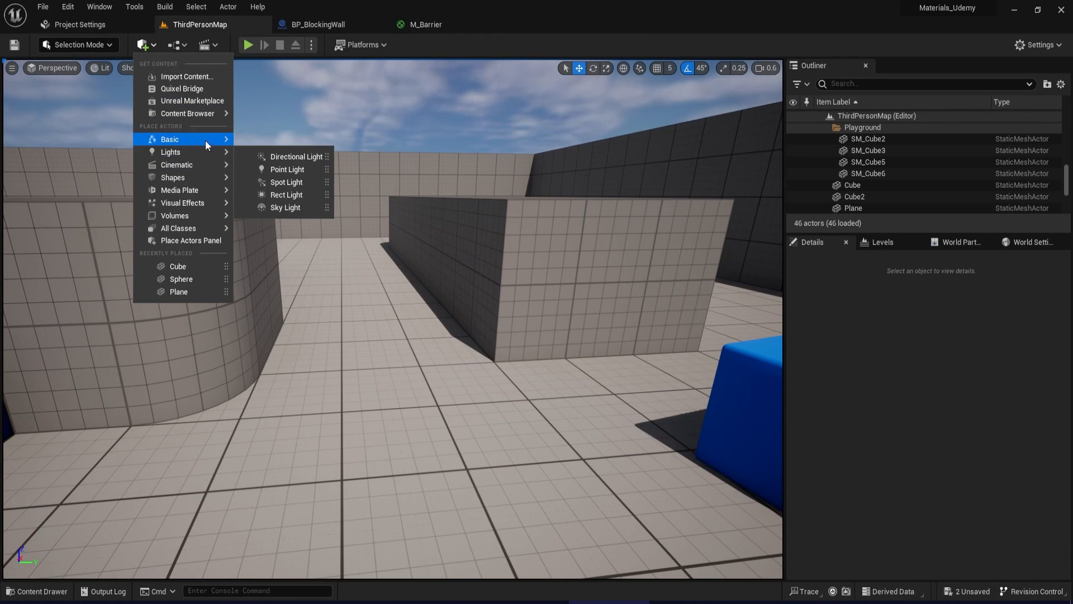
{"action": "mouse_move", "coordinate": [206, 140]}
{"action": "mouse_move", "coordinate": [212, 178]}
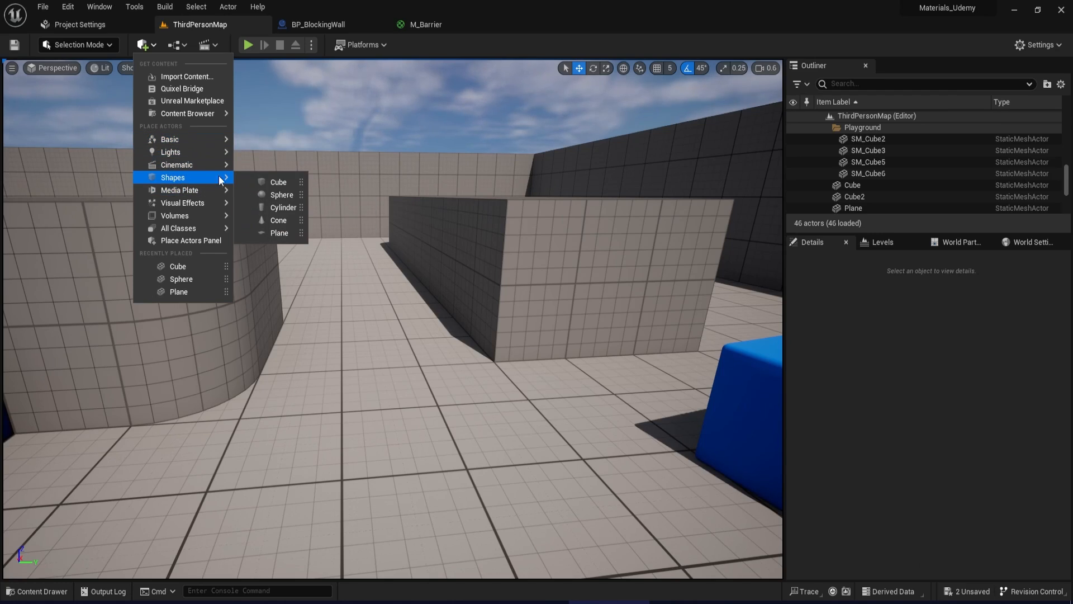
{"action": "left_click_drag", "start_coordinate": [286, 183], "coordinate": [356, 366]}
{"action": "left_click_drag", "start_coordinate": [355, 323], "coordinate": [355, 269]}
{"action": "right_click_drag", "start_coordinate": [355, 270], "coordinate": [332, 257]}
{"action": "mouse_move", "coordinate": [400, 342]}
{"action": "right_mouse_down"}
{"action": "mouse_move", "coordinate": [335, 347]}
{"action": "mouse_move", "coordinate": [380, 372]}
{"action": "mouse_move", "coordinate": [400, 341]}
{"action": "right_mouse_up"}
Scale the new cube into a thin, wide wall of about 0.07 in X, 3.89 in Y and 2.95 in Z.
{"action": "key", "text": "e"}
{"action": "key", "text": "r"}
{"action": "left_click_drag", "start_coordinate": [404, 334], "coordinate": [355, 354]}
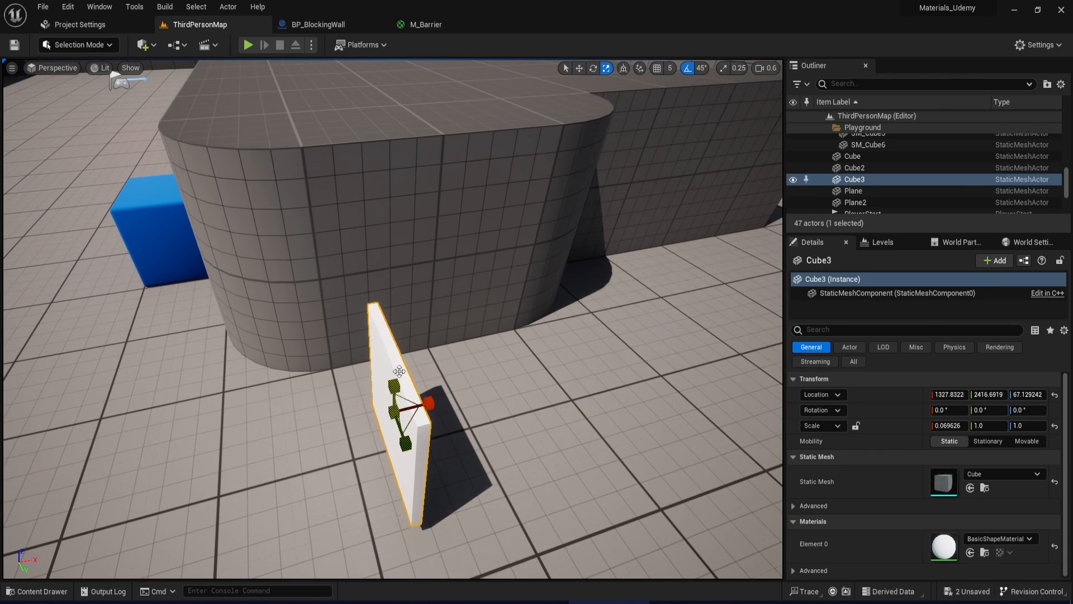
{"action": "left_click_drag", "start_coordinate": [395, 385], "coordinate": [428, 537]}
{"action": "mouse_move", "coordinate": [313, 311]}
{"action": "right_mouse_down"}
{"action": "mouse_move", "coordinate": [386, 280]}
{"action": "mouse_move", "coordinate": [414, 287]}
{"action": "mouse_move", "coordinate": [313, 311]}
{"action": "right_mouse_up"}
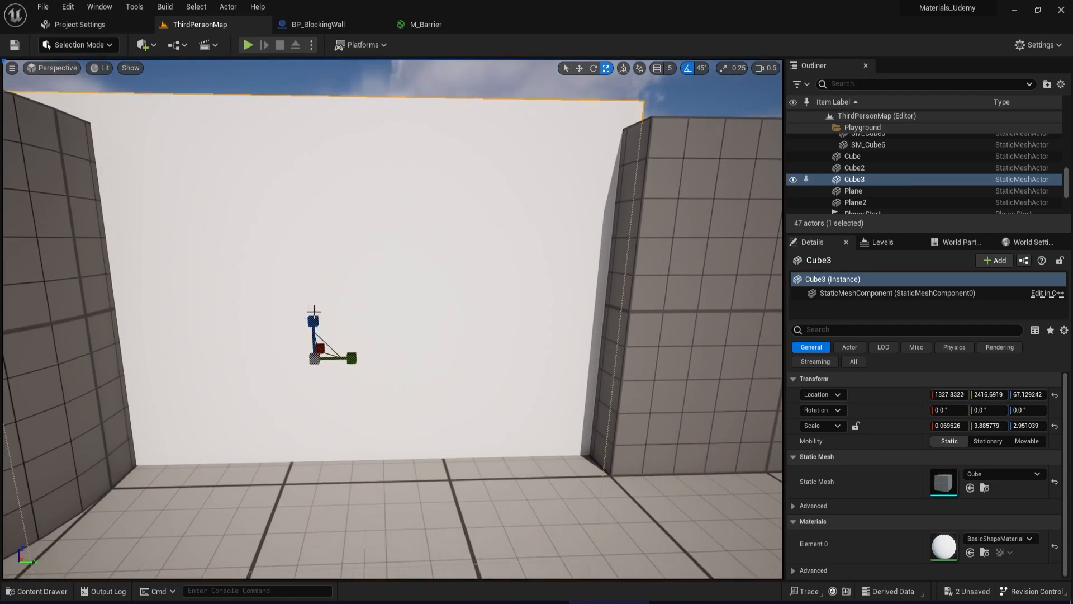
Apply MI_Barrier2 to the wall, then raise it to about Z 154 and rescale it to about 3.87 in Y and 3.6 in Z.
{"action": "left_click", "coordinate": [971, 553]}
{"action": "right_click_drag", "start_coordinate": [455, 337], "coordinate": [425, 393]}
{"action": "left_click_drag", "start_coordinate": [406, 387], "coordinate": [378, 313]}
{"action": "key", "text": "e"}
{"action": "key", "text": "r"}
{"action": "left_click_drag", "start_coordinate": [414, 387], "coordinate": [448, 387]}
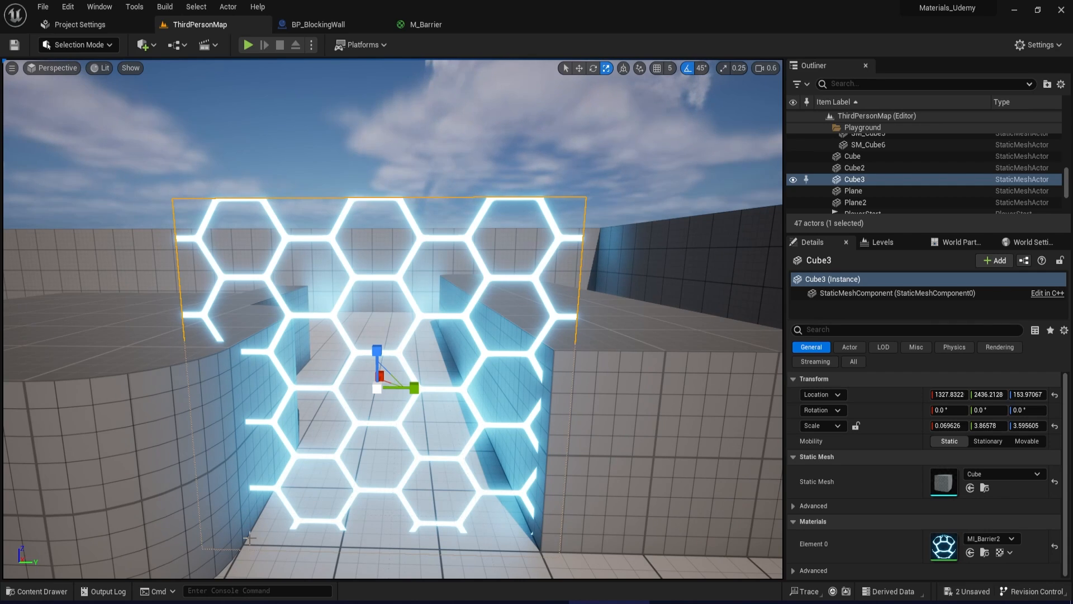
Return to the M_Barrier graph and add an ObjectScale node in the empty area before the Texture node.
{"action": "left_click", "coordinate": [38, 591]}
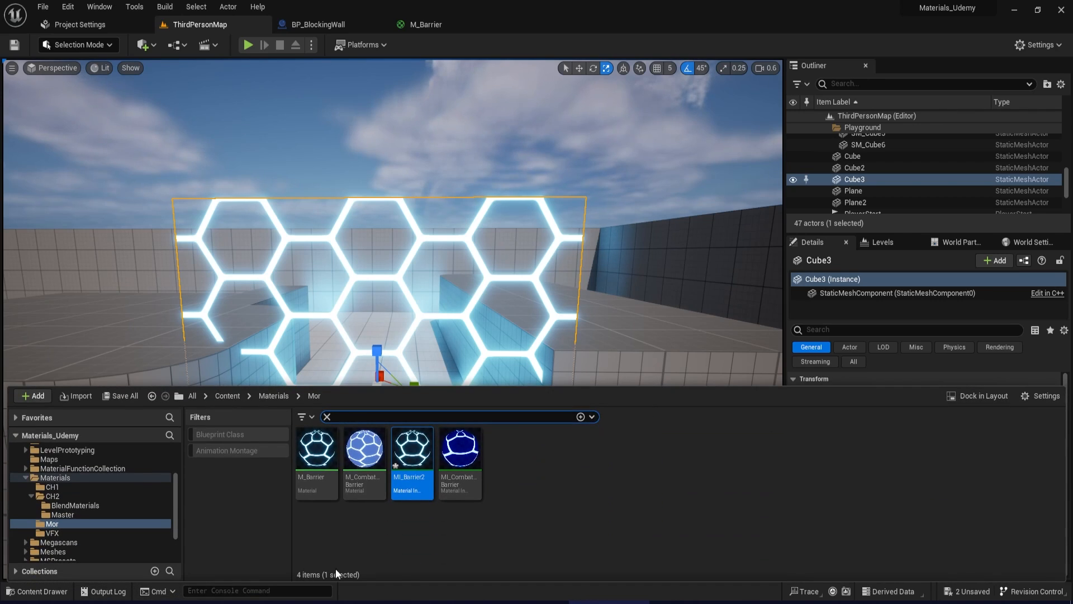
{"action": "left_click", "coordinate": [425, 25]}
{"action": "right_click", "coordinate": [385, 195]}
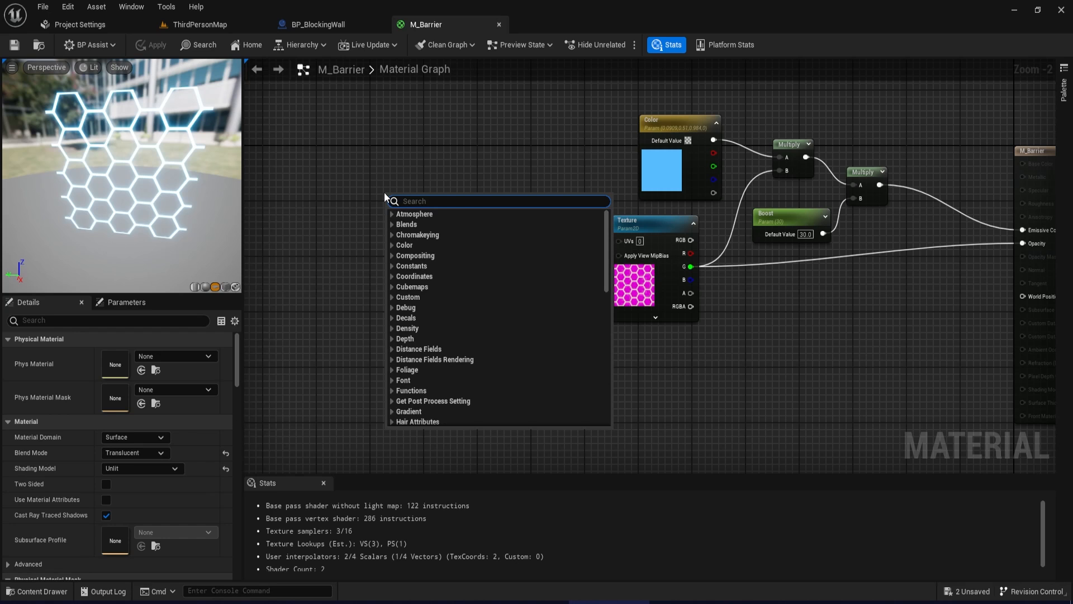
{"action": "type", "text": "obj"}
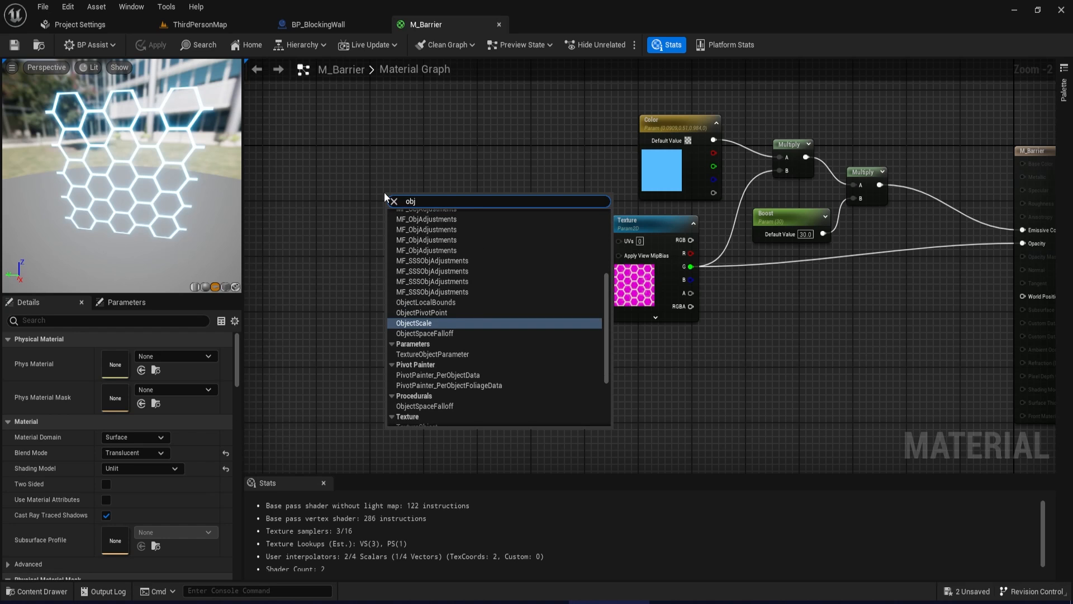
{"action": "left_click", "coordinate": [441, 323]}
{"action": "scroll", "coordinate": [486, 241], "scroll_direction": "up", "scroll_amount": 2}
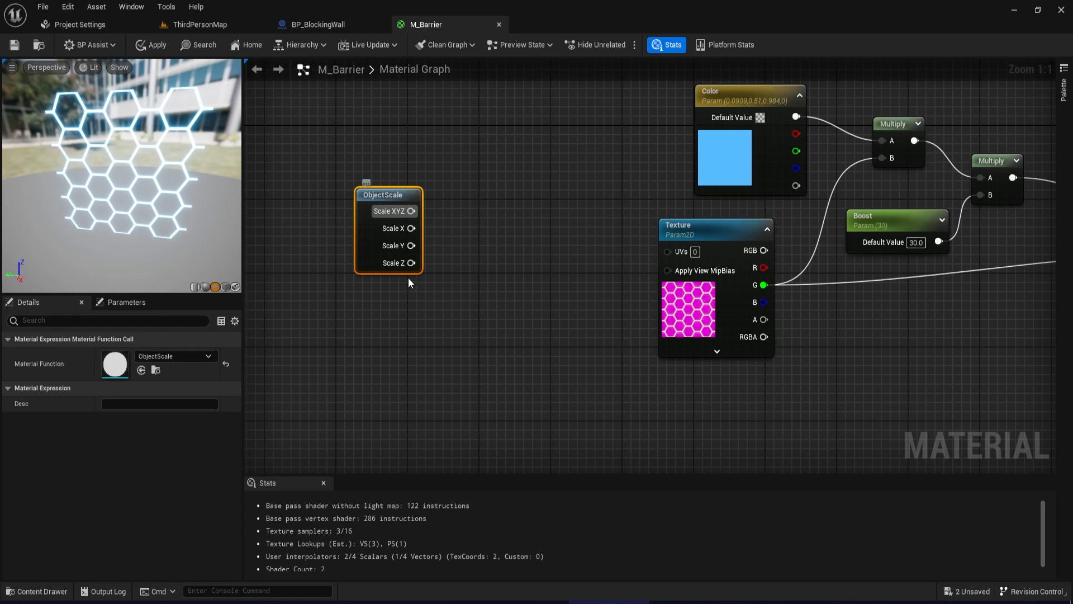
{"action": "left_click_drag", "start_coordinate": [394, 196], "coordinate": [401, 162]}
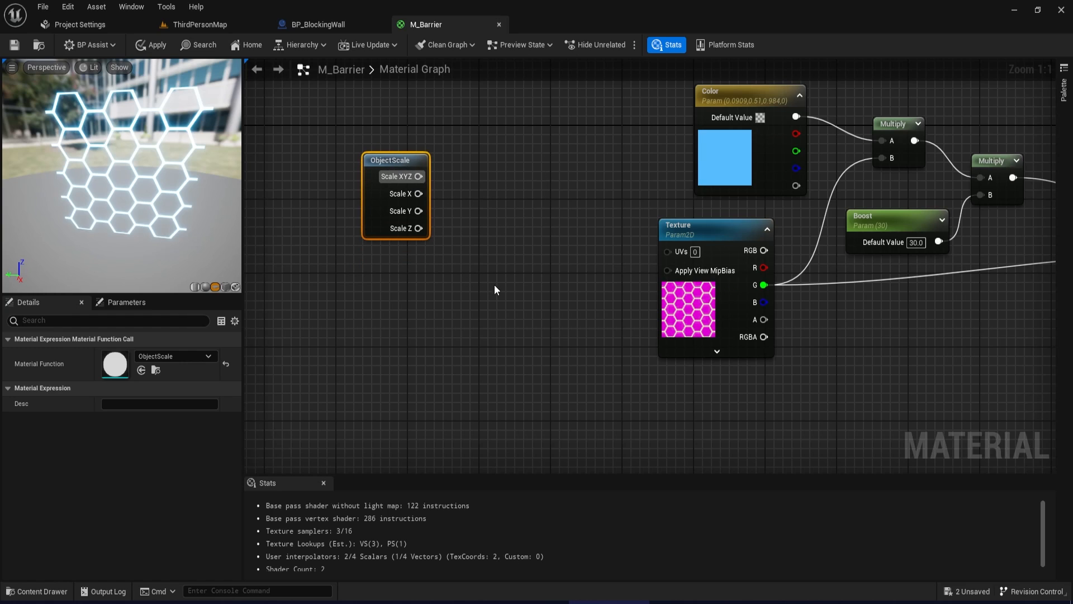
Add a TextureCoordinate node and place it just below the ObjectScale node.
{"action": "right_click_drag", "start_coordinate": [487, 272], "coordinate": [516, 276]}
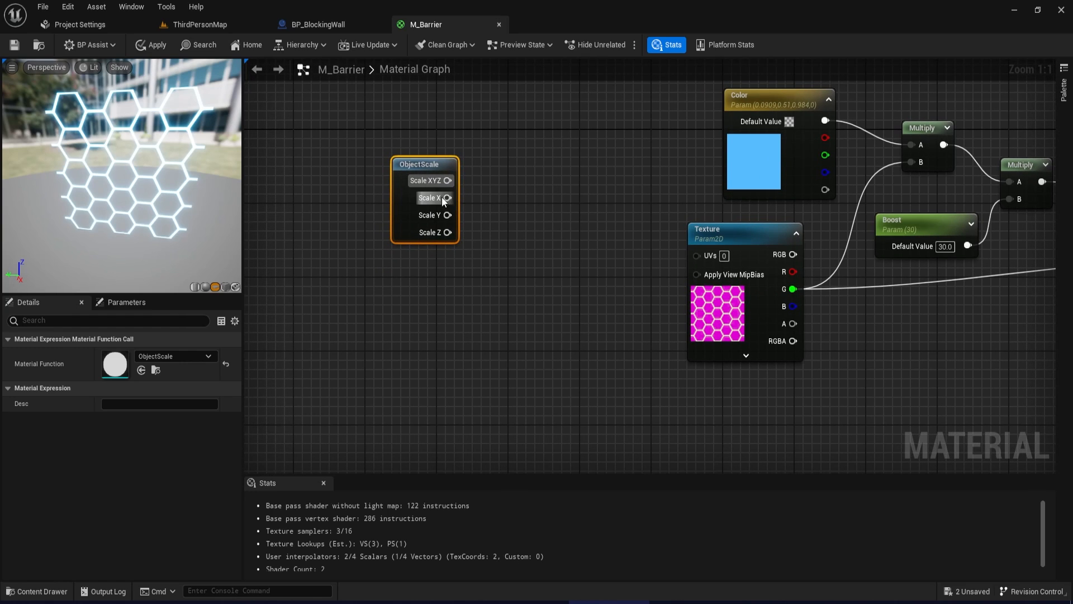
{"action": "right_click", "coordinate": [429, 273]}
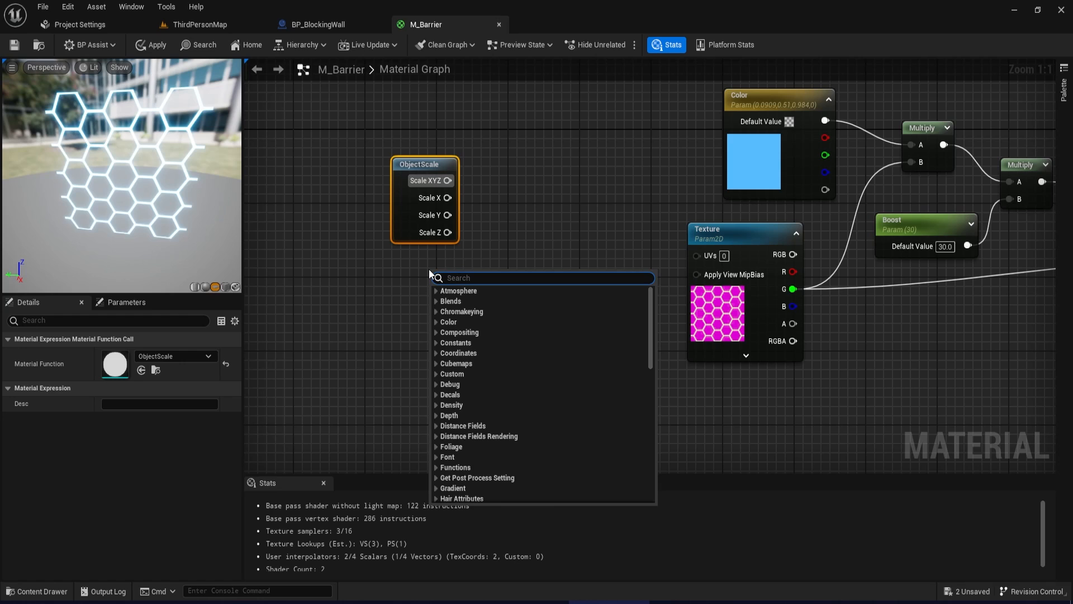
{"action": "type", "text": "text"}
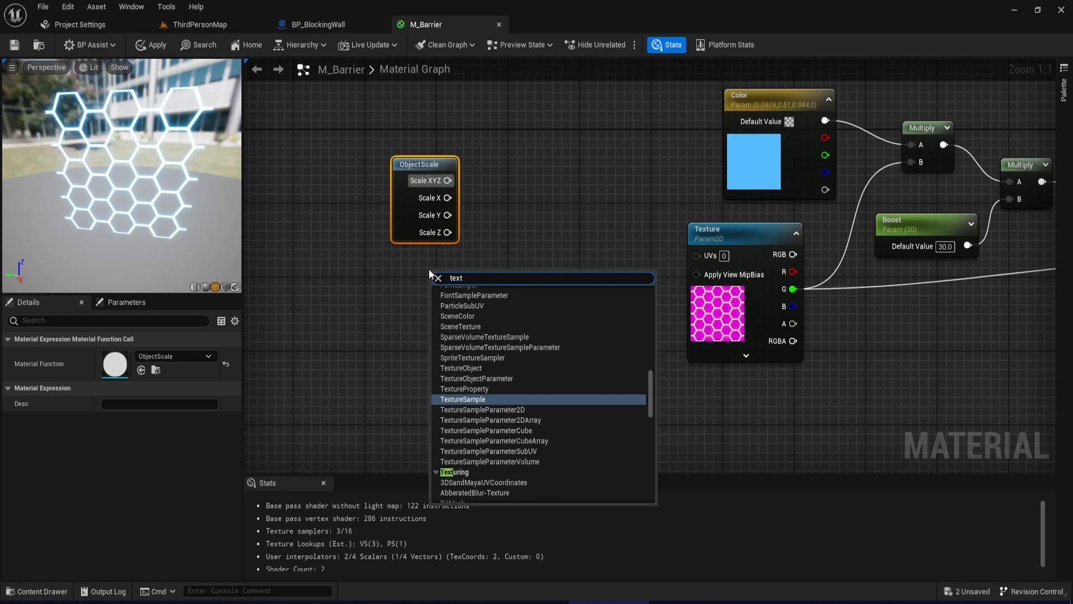
{"action": "type", "text": "ureco"}
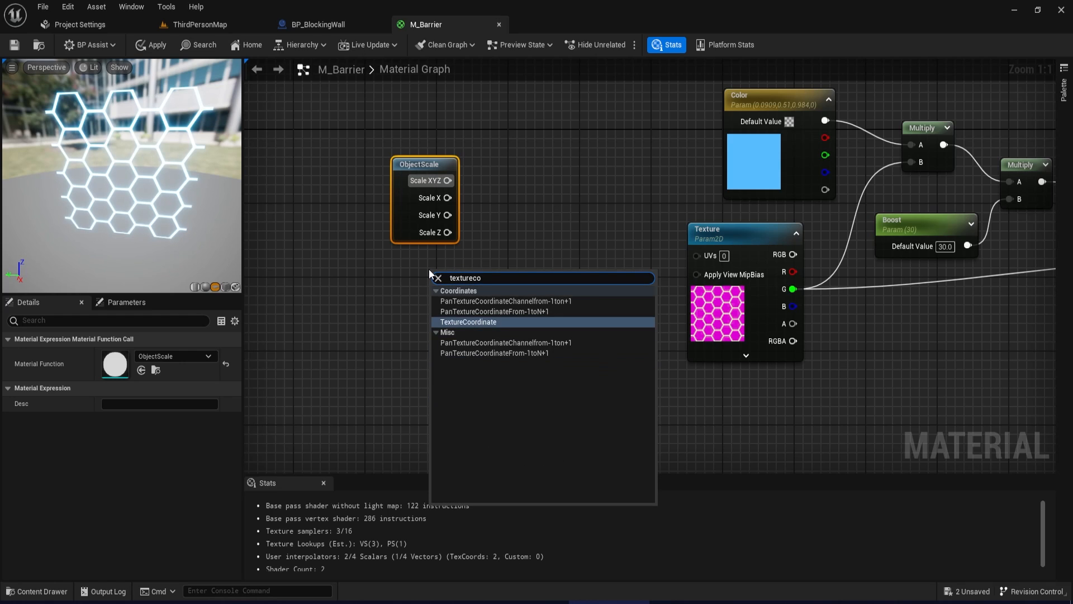
{"action": "key", "text": "Return"}
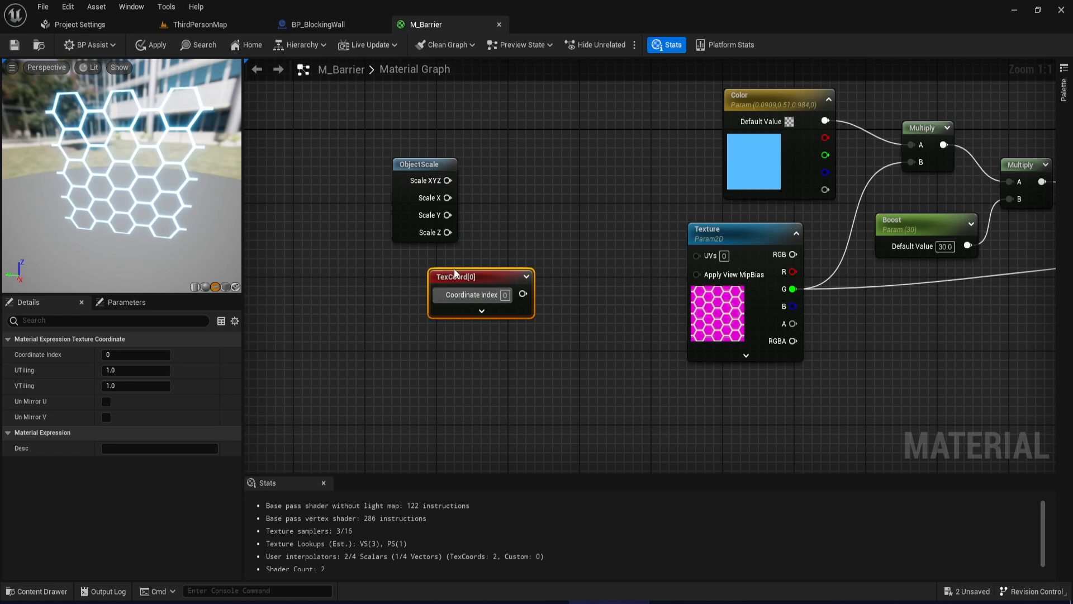
{"action": "left_click_drag", "start_coordinate": [454, 268], "coordinate": [400, 258]}
{"action": "left_click_drag", "start_coordinate": [416, 163], "coordinate": [399, 154]}
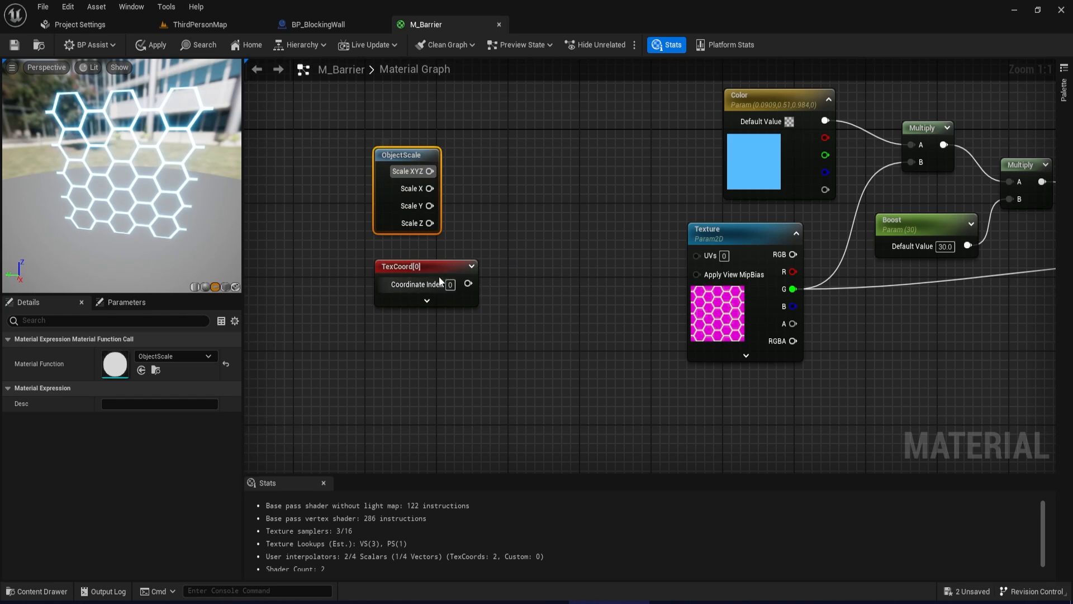
{"action": "mouse_move", "coordinate": [433, 271]}
{"action": "left_mouse_down"}
{"action": "mouse_move", "coordinate": [411, 270]}
{"action": "mouse_move", "coordinate": [433, 289]}
{"action": "left_mouse_up"}
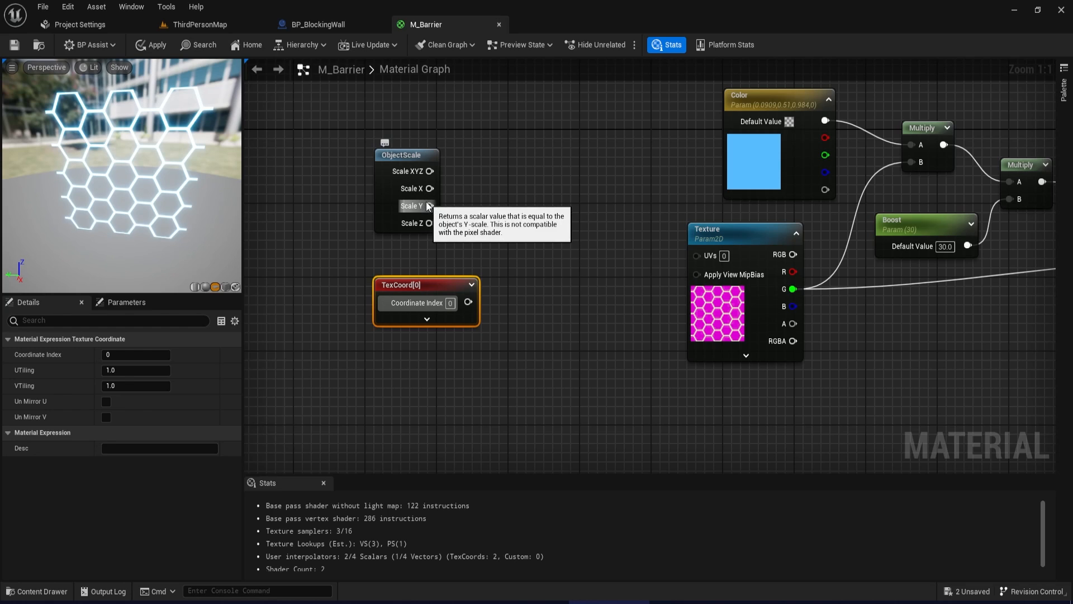
Combine ObjectScale's Scale Y and Scale Z in a new MakeFloat2 node, as X and Y respectively.
{"action": "left_click_drag", "start_coordinate": [430, 205], "coordinate": [551, 280]}
{"action": "type", "text": "make"}
{"action": "key", "text": "Return"}
Multiply the MakeFloat2 result by TexCoord, feed the product into the Texture node's UVs and save the material.
{"action": "left_click", "coordinate": [541, 261]}
{"action": "left_click_drag", "start_coordinate": [468, 301], "coordinate": [588, 280]}
{"action": "left_click", "coordinate": [694, 274]}
{"action": "left_click", "coordinate": [14, 45]}
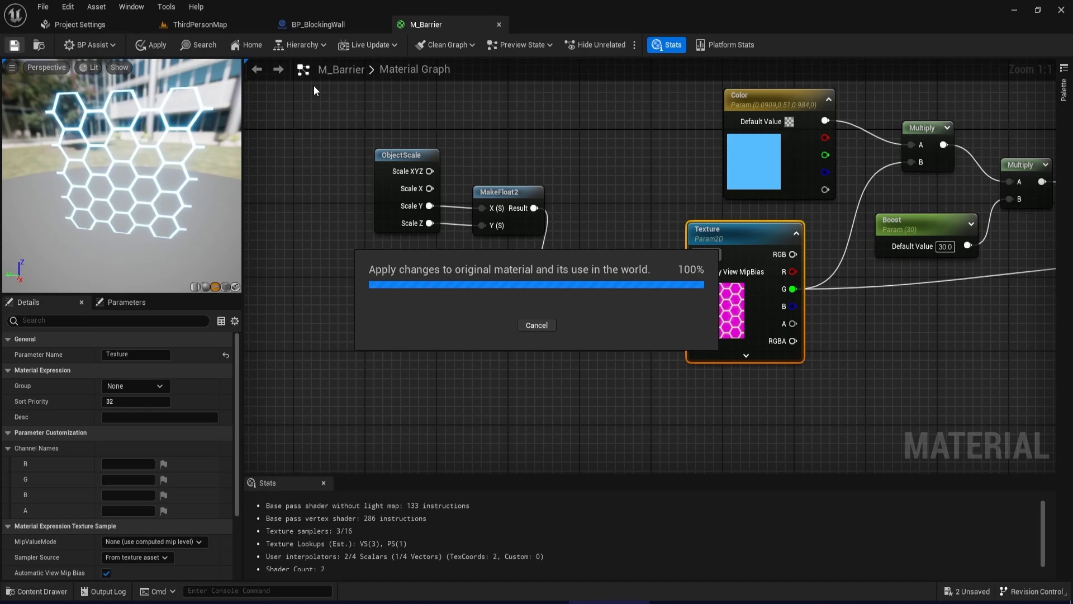
Return to ThirdPersonMap and rescale the barrier wall to about 3.4 in Y and 3.4 in Z.
{"action": "left_click", "coordinate": [200, 25]}
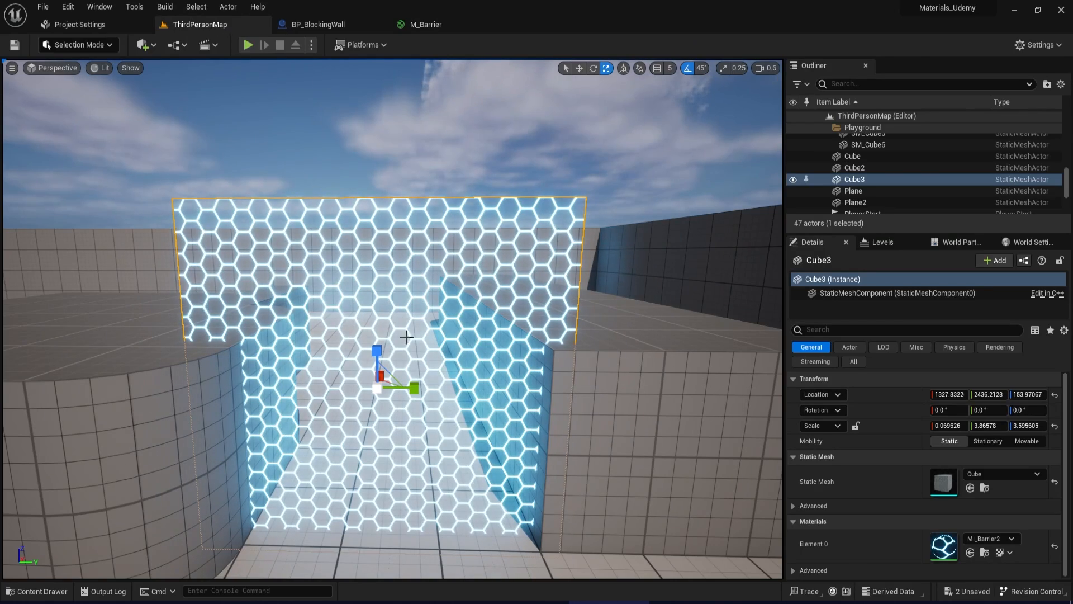
{"action": "mouse_move", "coordinate": [413, 388]}
{"action": "left_mouse_down"}
{"action": "mouse_move", "coordinate": [447, 388]}
{"action": "mouse_move", "coordinate": [363, 387]}
{"action": "mouse_move", "coordinate": [481, 388]}
{"action": "mouse_move", "coordinate": [418, 388]}
{"action": "left_mouse_up"}
{"action": "left_click_drag", "start_coordinate": [377, 351], "coordinate": [377, 321]}
{"action": "mouse_move", "coordinate": [415, 388]}
{"action": "left_mouse_down"}
{"action": "mouse_move", "coordinate": [442, 388]}
{"action": "mouse_move", "coordinate": [380, 388]}
{"action": "mouse_move", "coordinate": [394, 388]}
{"action": "left_mouse_up"}
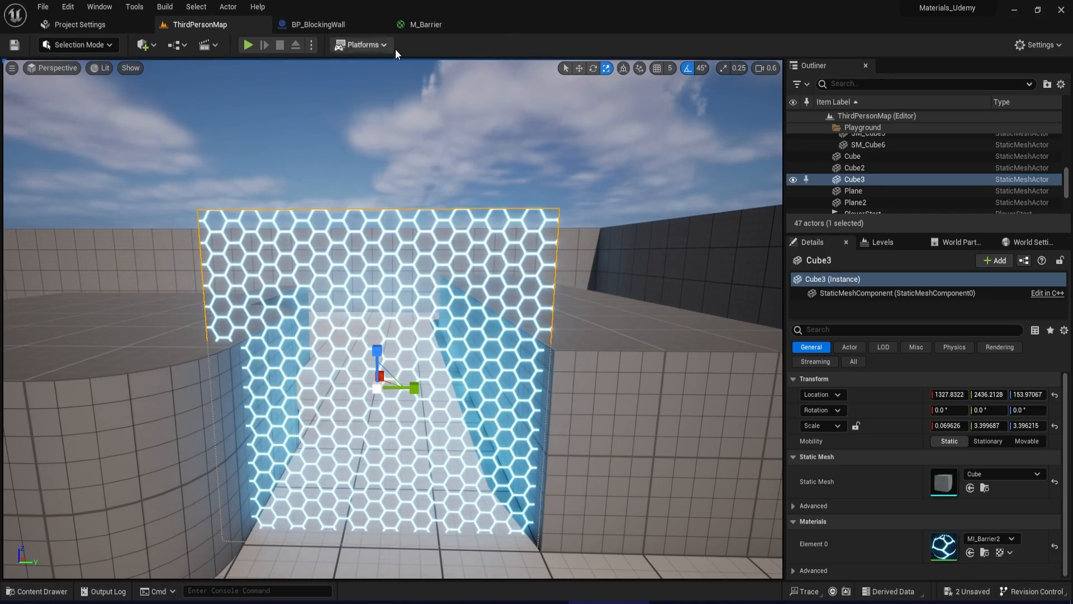
Return to the M_Barrier graph and add a scalar parameter named u_Tiling below the TexCoord node.
{"action": "left_click", "coordinate": [425, 25]}
{"action": "scroll", "coordinate": [620, 253], "scroll_direction": "up", "scroll_amount": 3}
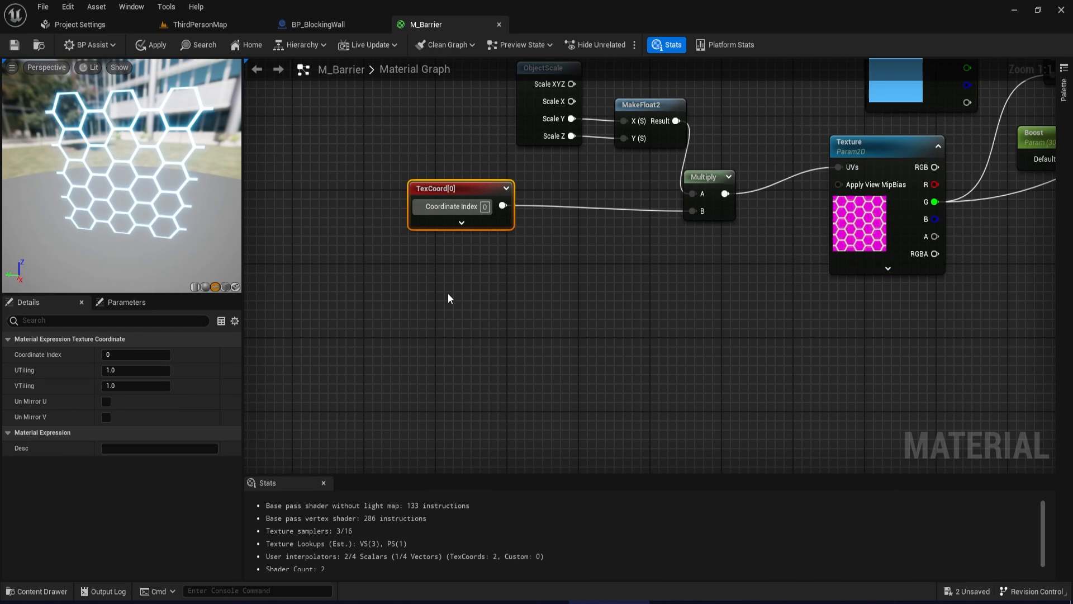
{"action": "left_click", "coordinate": [415, 280]}
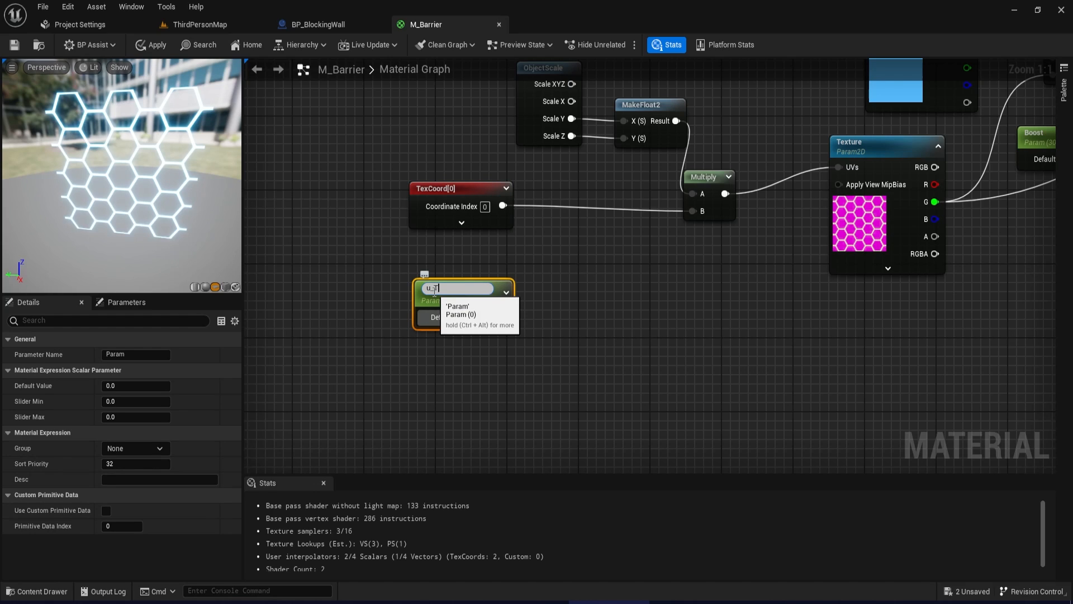
{"action": "type", "text": "u_Tiling"}
{"action": "key", "text": "Return"}
Add a scalar parameter named v_Tiling and align it directly below u_Tiling.
{"action": "right_click", "coordinate": [439, 356]}
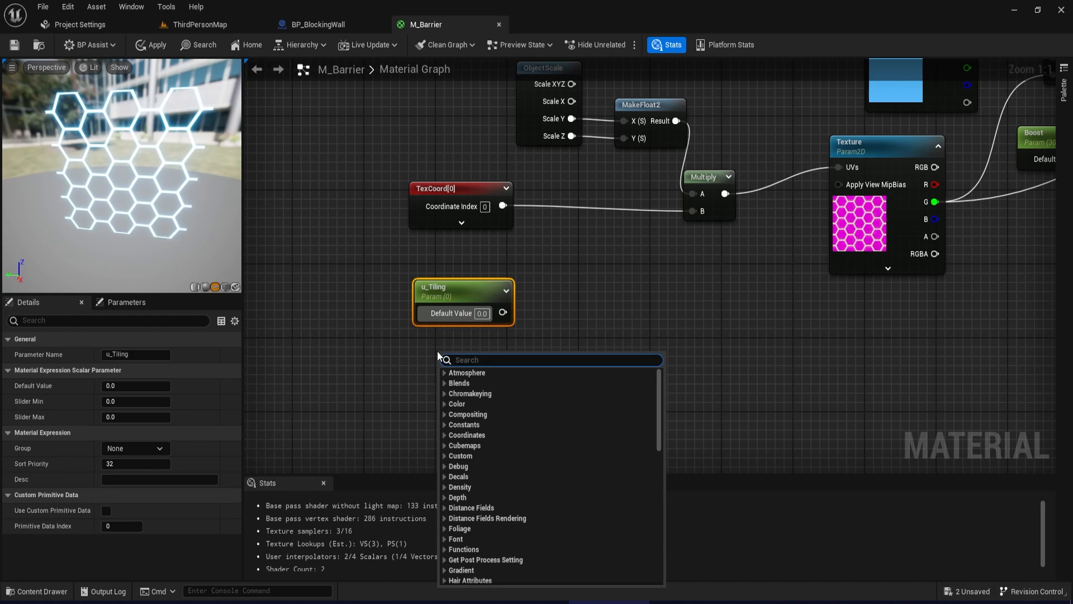
{"action": "left_click", "coordinate": [413, 358]}
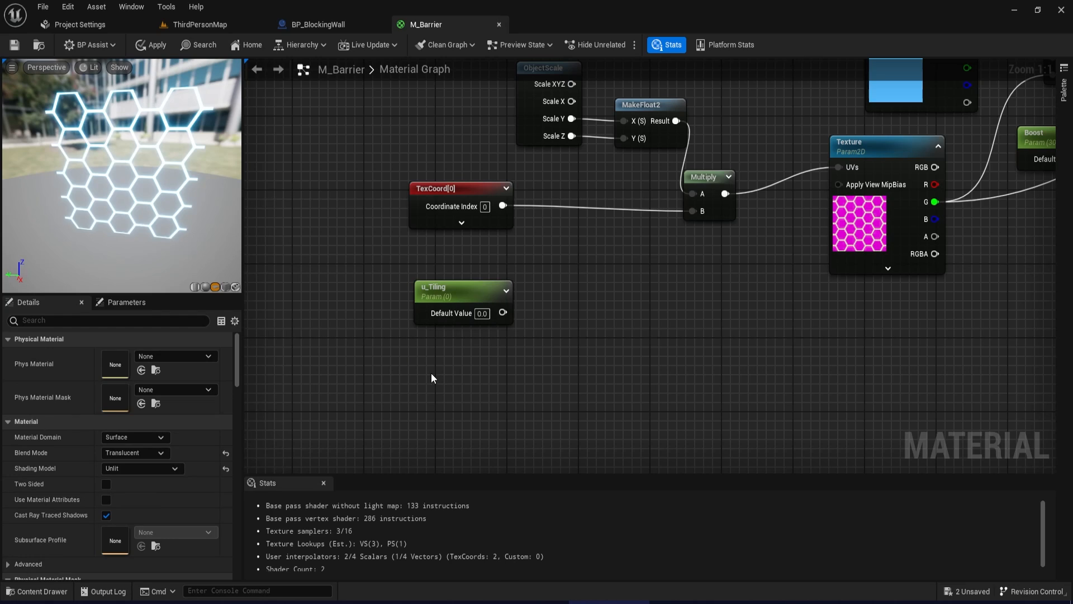
{"action": "left_click", "coordinate": [430, 354]}
{"action": "type", "text": "sss"}
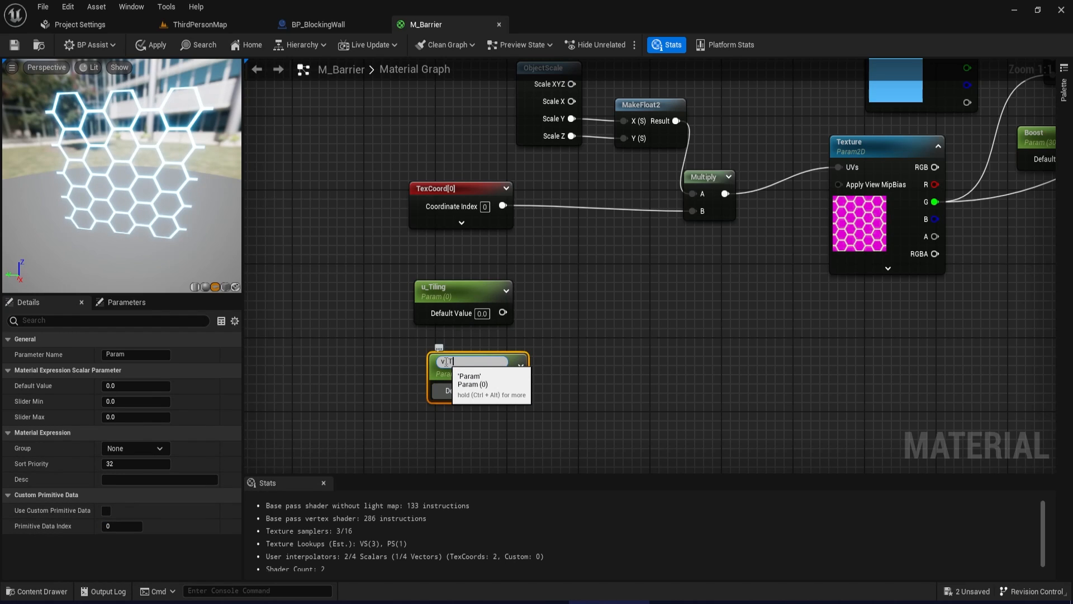
{"action": "type", "text": "ng"}
{"action": "key", "text": "Return"}
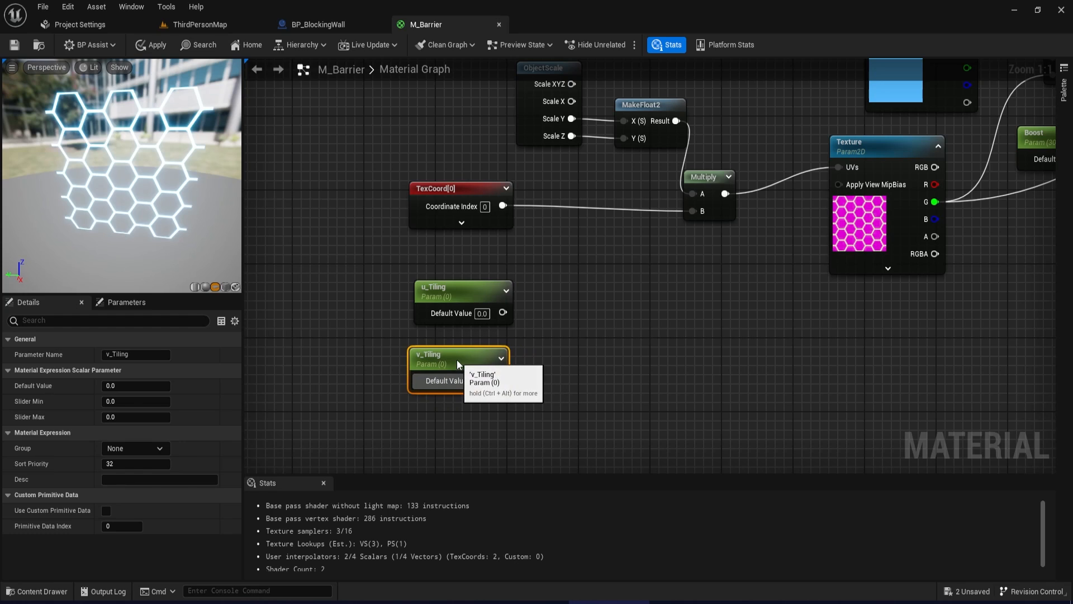
{"action": "left_click_drag", "start_coordinate": [454, 310], "coordinate": [447, 303]}
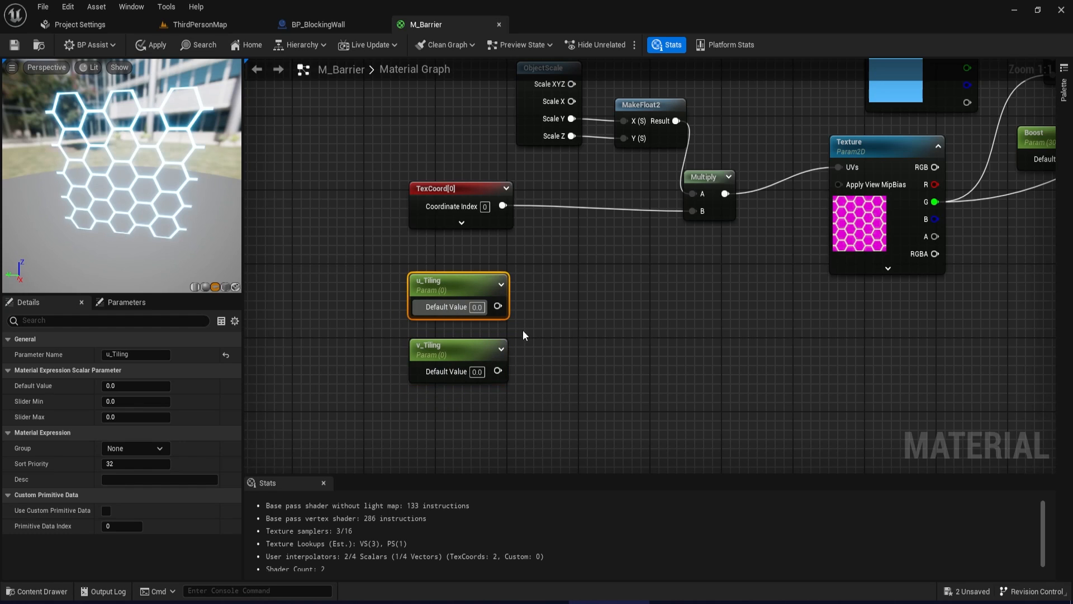
Duplicate the MakeFloat2 node beside the tiling parameters and connect u_Tiling to X and v_Tiling to Y.
{"action": "left_click", "coordinate": [641, 120]}
{"action": "key", "text": "ctrl+c"}
{"action": "key", "text": "ctrl+v"}
{"action": "left_click_drag", "start_coordinate": [498, 306], "coordinate": [552, 343]}
{"action": "left_click_drag", "start_coordinate": [497, 371], "coordinate": [561, 317]}
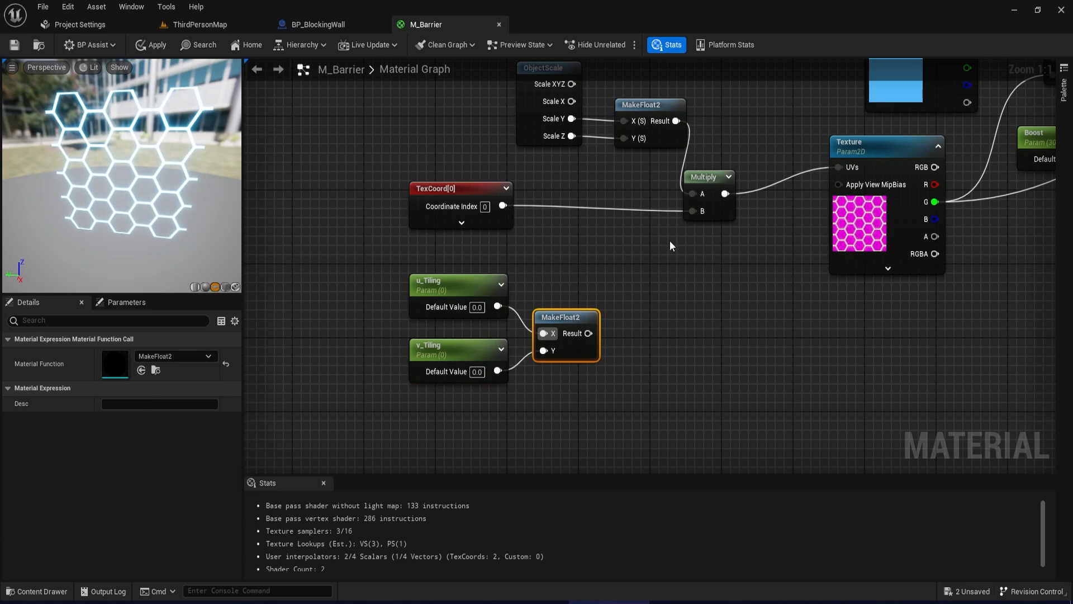
Multiply TexCoord by the tiling MakeFloat2 result, route it into B of the object-scale Multiply and save the material.
{"action": "left_click", "coordinate": [607, 218]}
{"action": "left_click_drag", "start_coordinate": [502, 206], "coordinate": [588, 333]}
{"action": "left_click_drag", "start_coordinate": [647, 241], "coordinate": [692, 211]}
{"action": "left_click_drag", "start_coordinate": [627, 224], "coordinate": [636, 207]}
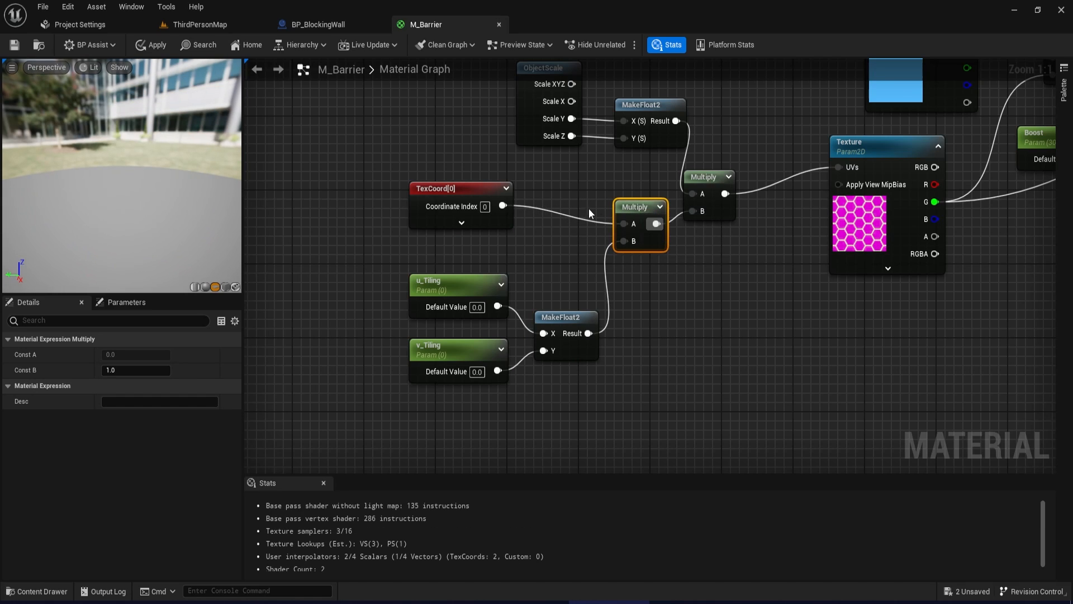
{"action": "left_click", "coordinate": [12, 44]}
Set the default values of u_Tiling and v_Tiling to 1 and save the material.
{"action": "left_click", "coordinate": [478, 307]}
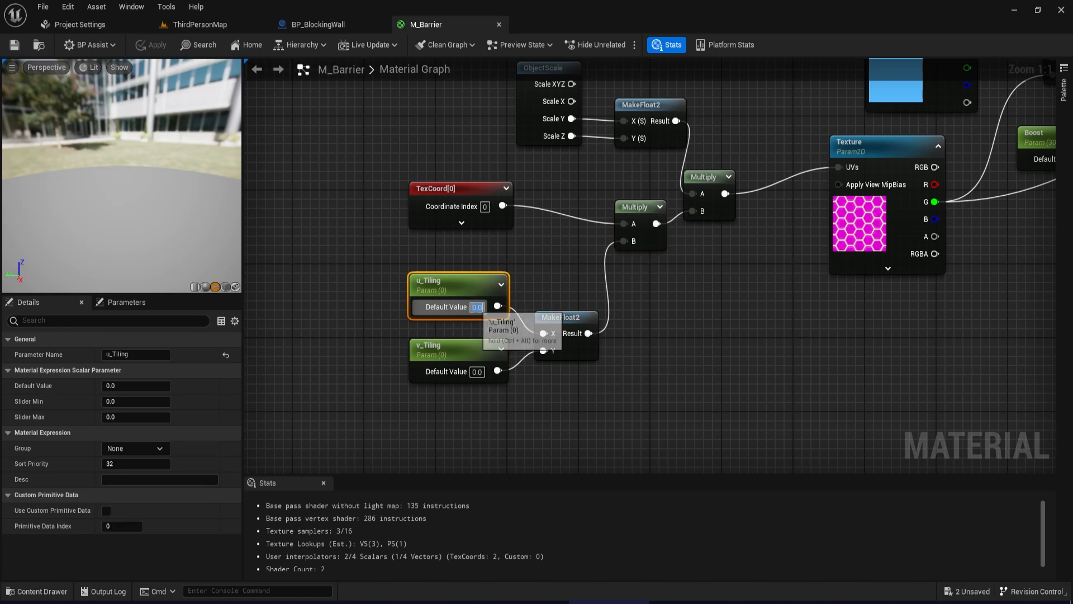
{"action": "type", "text": "1"}
{"action": "left_click", "coordinate": [477, 371]}
{"action": "type", "text": "1"}
{"action": "left_click", "coordinate": [487, 419]}
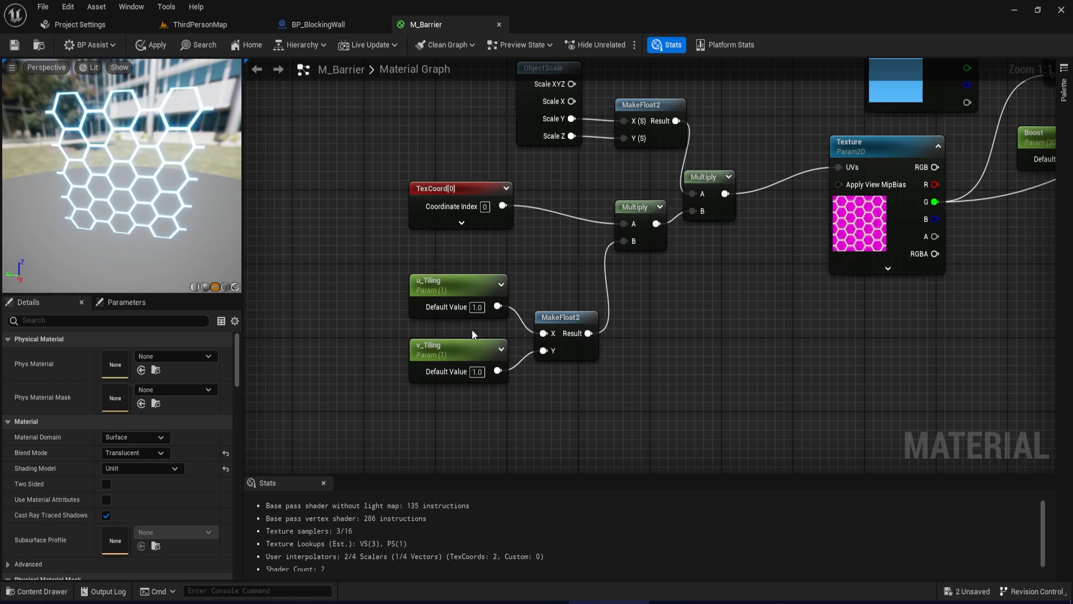
{"action": "left_click", "coordinate": [14, 45]}
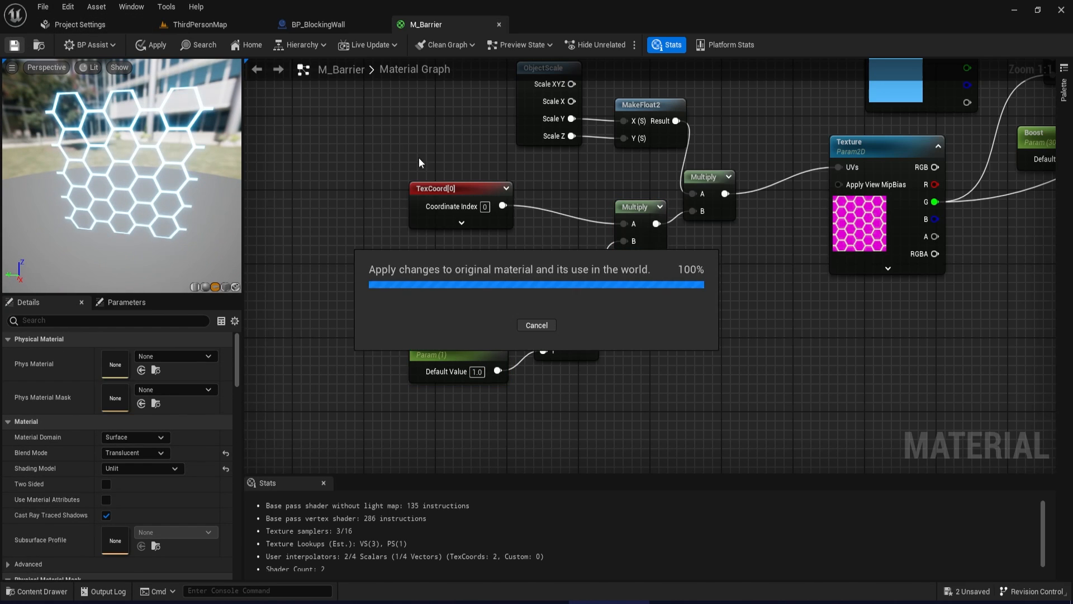
Open the MI_Barrier2 instance and float its editor in a separate window over the ThirdPersonMap viewport.
{"action": "left_click", "coordinate": [204, 25]}
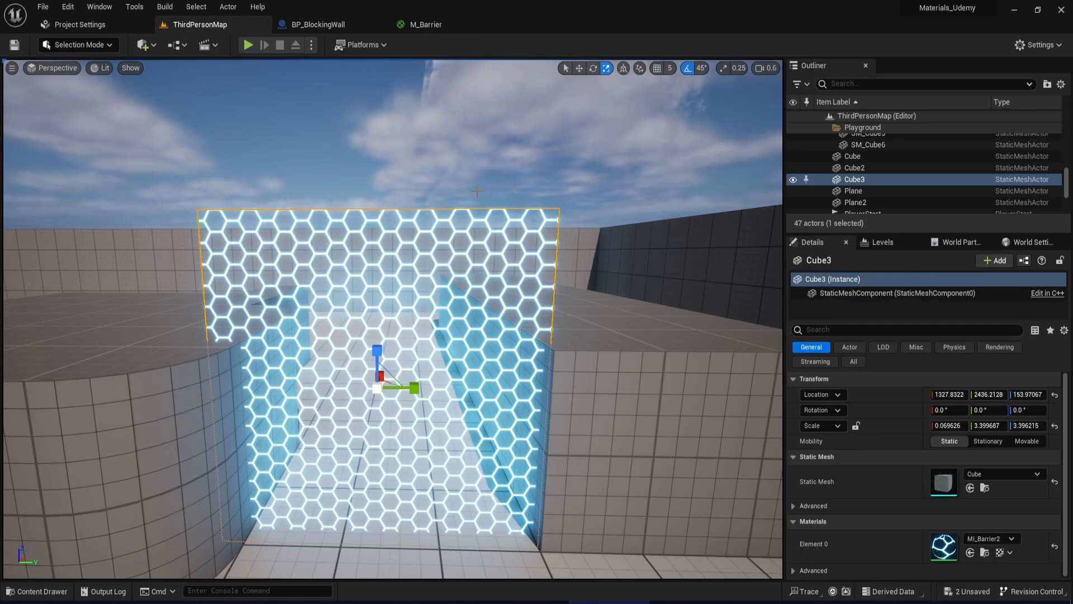
{"action": "left_click", "coordinate": [37, 591]}
{"action": "double_click", "coordinate": [410, 450]}
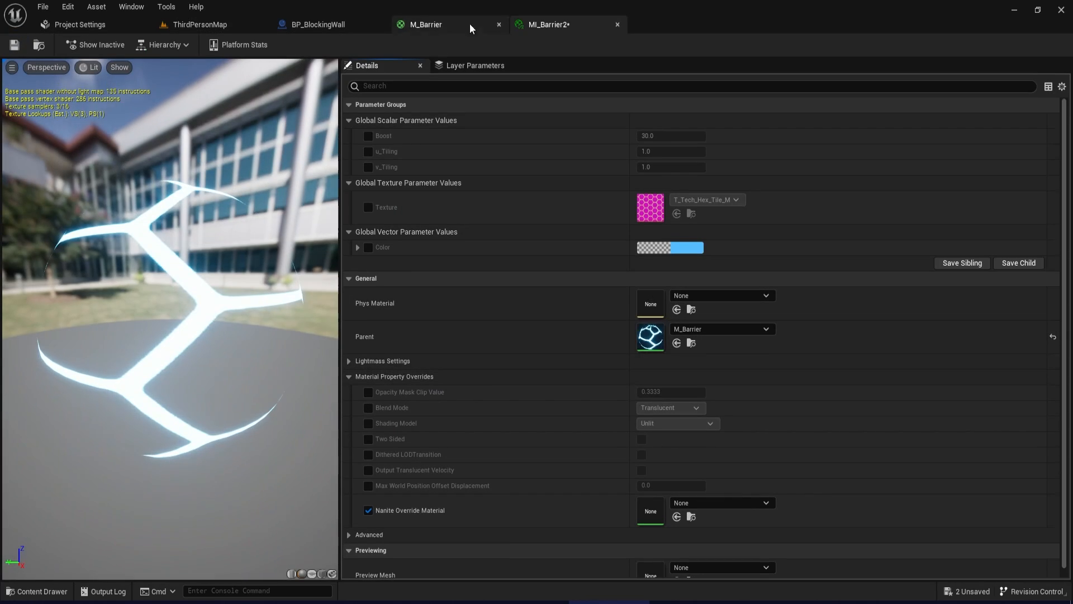
{"action": "left_click_drag", "start_coordinate": [548, 25], "coordinate": [610, 137]}
{"action": "left_click", "coordinate": [207, 24]}
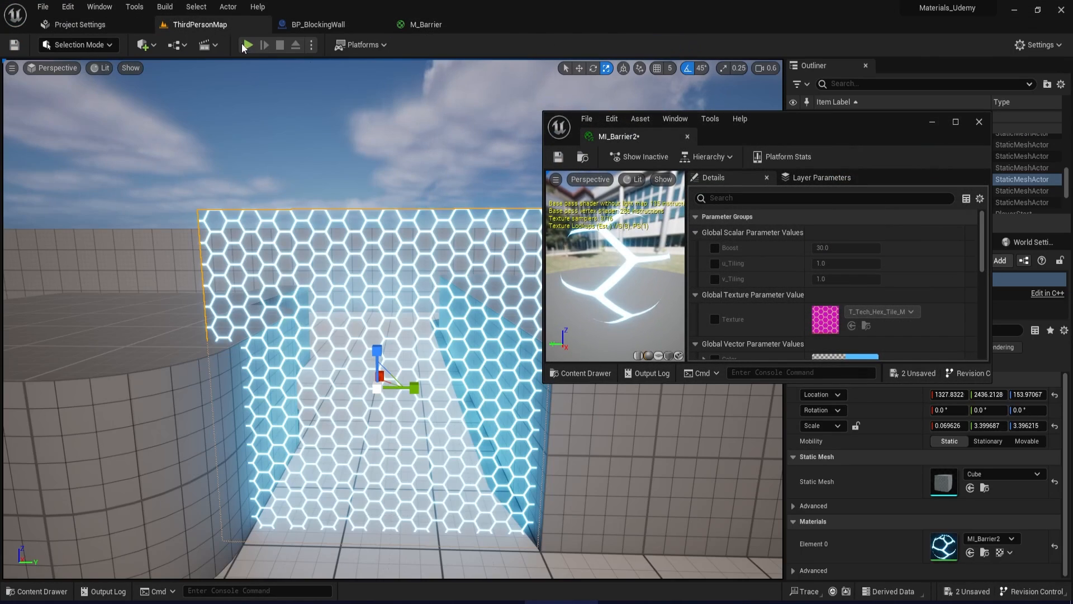
Enable the Boost, u_Tiling and v_Tiling overrides in MI_Barrier2.
{"action": "scroll", "coordinate": [727, 274], "scroll_direction": "down", "scroll_amount": 1}
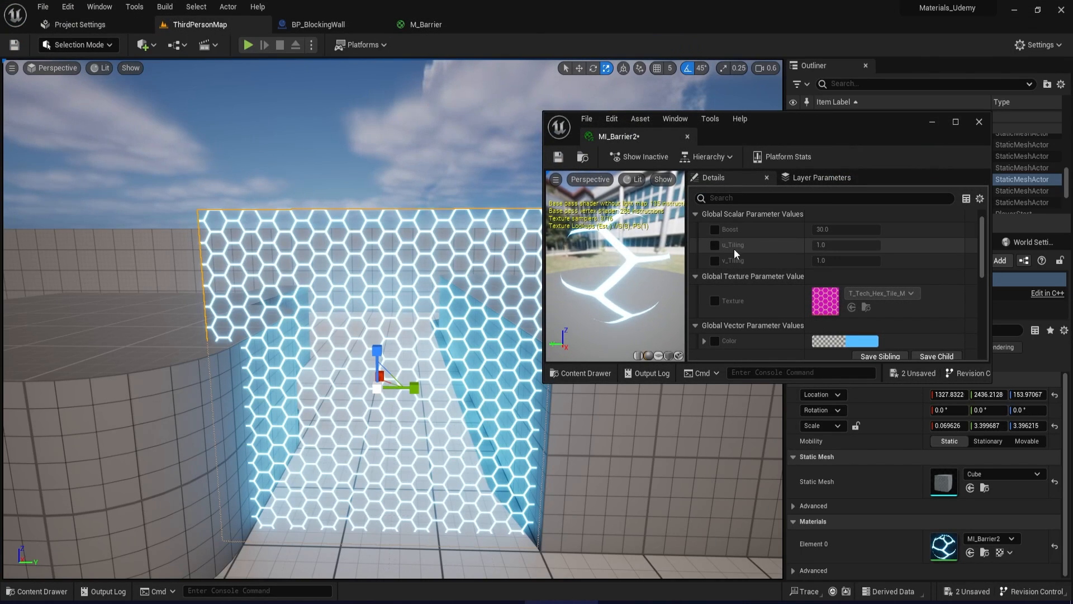
{"action": "left_click", "coordinate": [715, 229]}
{"action": "left_click", "coordinate": [714, 245]}
{"action": "left_click", "coordinate": [716, 260]}
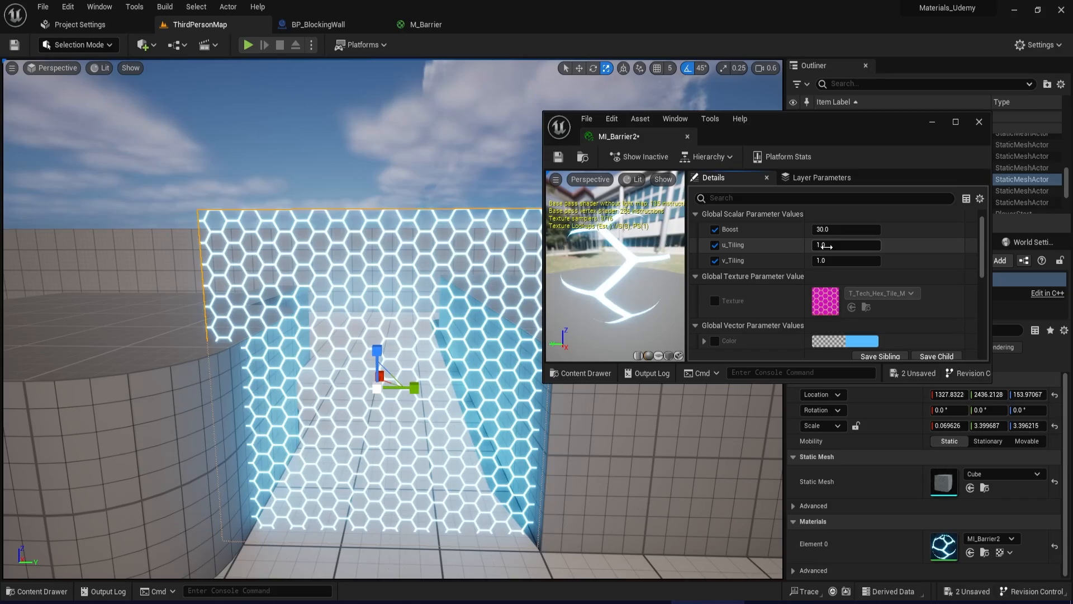
Try other Boost, u_Tiling and v_Tiling values on MI_Barrier2 and reset all three to their defaults.
{"action": "mouse_move", "coordinate": [844, 245]}
{"action": "left_mouse_down"}
{"action": "mouse_move", "coordinate": [872, 245]}
{"action": "mouse_move", "coordinate": [845, 244]}
{"action": "mouse_move", "coordinate": [855, 260]}
{"action": "mouse_move", "coordinate": [838, 261]}
{"action": "mouse_move", "coordinate": [836, 230]}
{"action": "mouse_move", "coordinate": [872, 230]}
{"action": "mouse_move", "coordinate": [825, 230]}
{"action": "mouse_move", "coordinate": [836, 230]}
{"action": "left_mouse_up"}
{"action": "left_click", "coordinate": [971, 230]}
{"action": "left_click", "coordinate": [971, 245]}
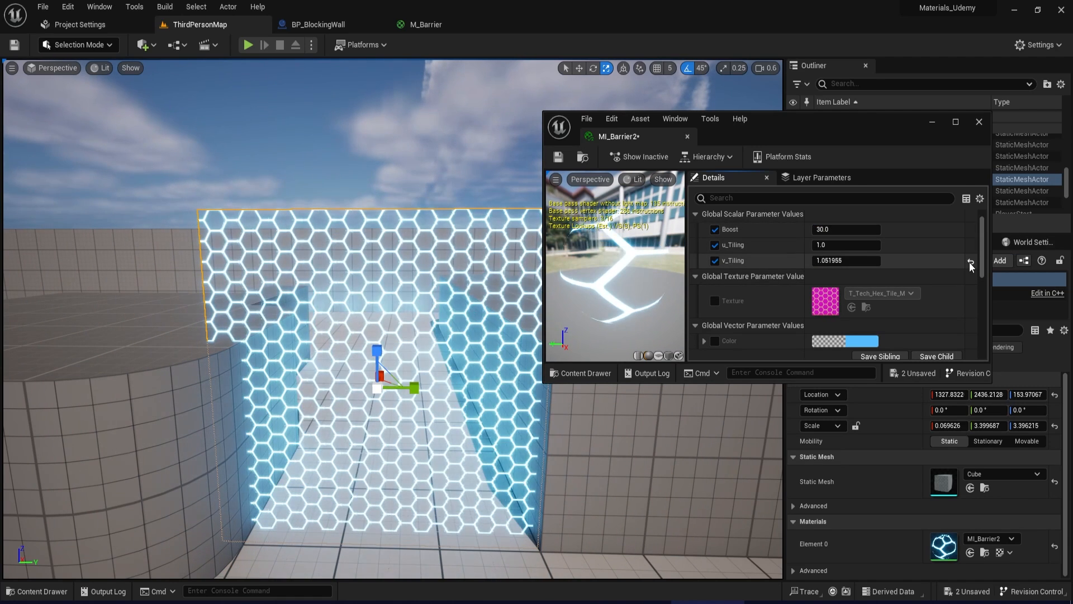
{"action": "left_click", "coordinate": [971, 261]}
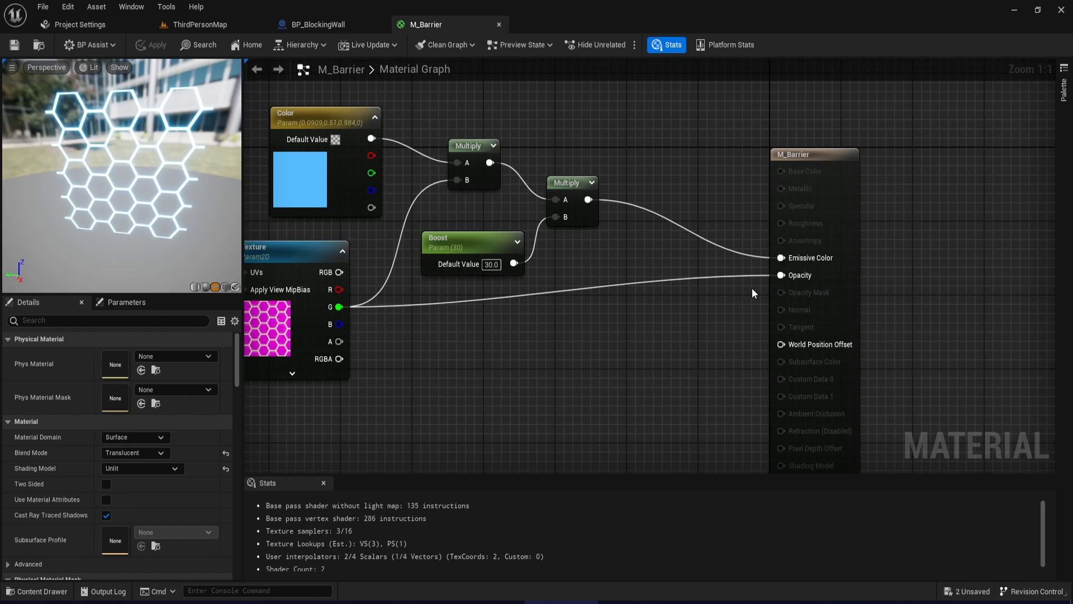
In the M_Barrier graph, shift the two Multiply nodes and the Boost node together away from the Color and Texture nodes.
{"action": "right_click_drag", "start_coordinate": [494, 344], "coordinate": [593, 388]}
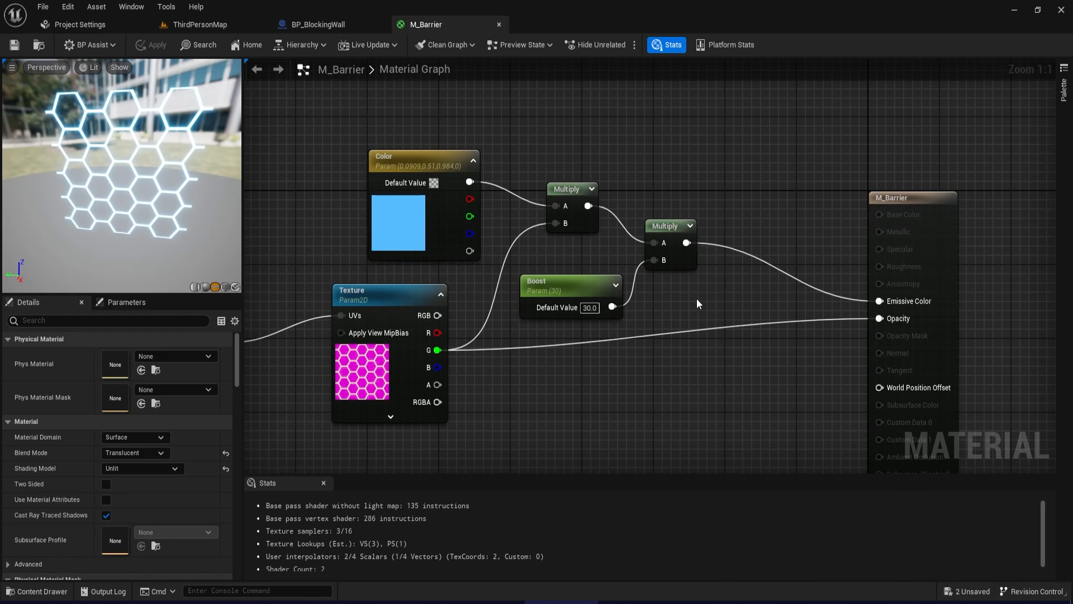
{"action": "left_click_drag", "start_coordinate": [699, 305], "coordinate": [579, 215]}
{"action": "left_click_drag", "start_coordinate": [668, 226], "coordinate": [717, 199]}
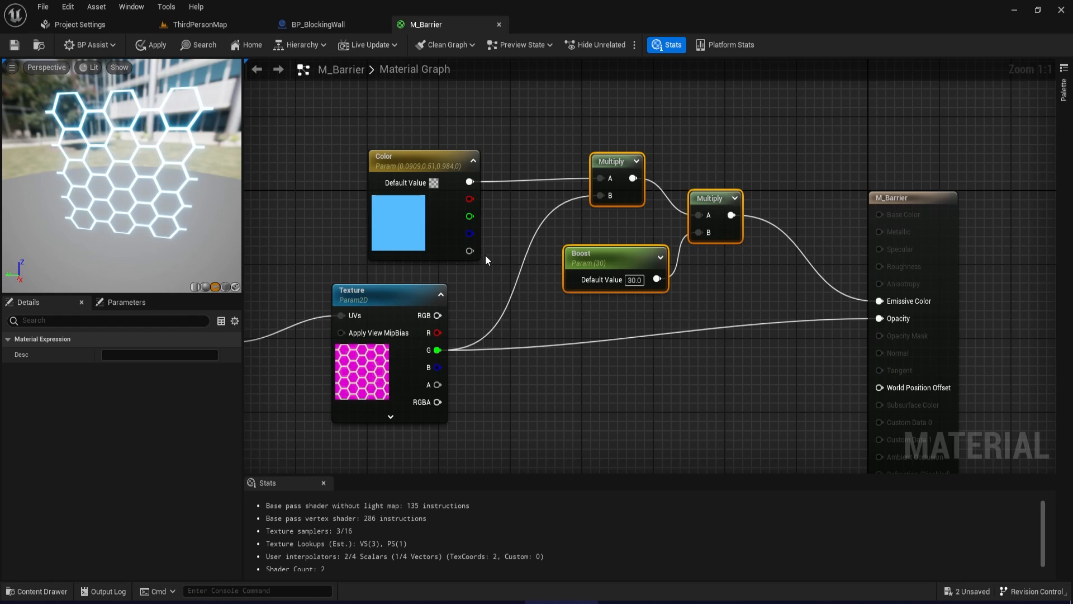
Add the Color parameter's alpha to the Texture's G channel with an Add node and connect the sum to Opacity.
{"action": "left_click_drag", "start_coordinate": [470, 251], "coordinate": [544, 350]}
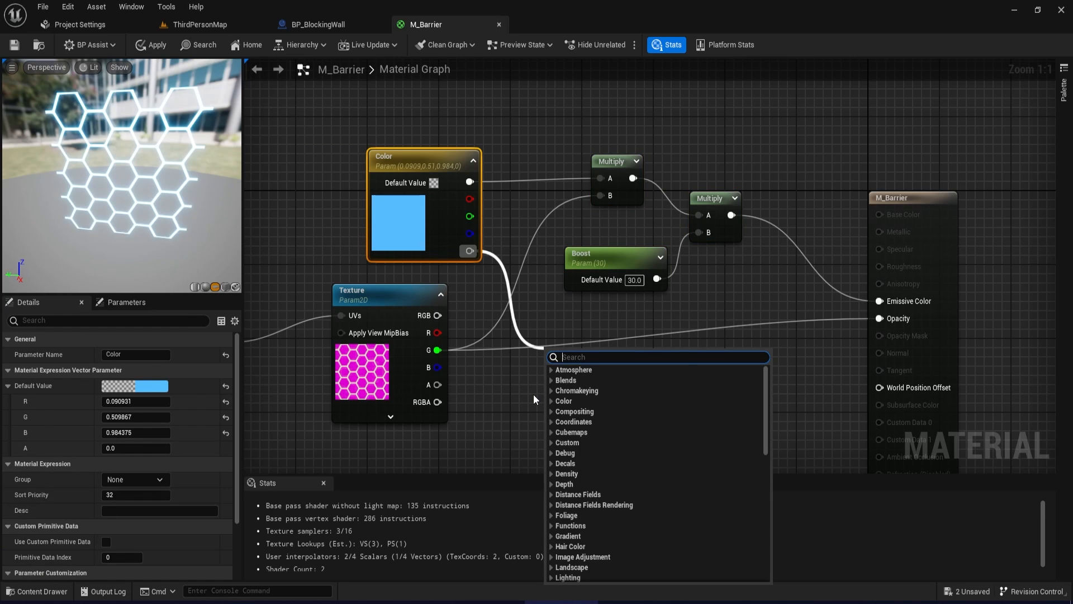
{"action": "type", "text": "add"}
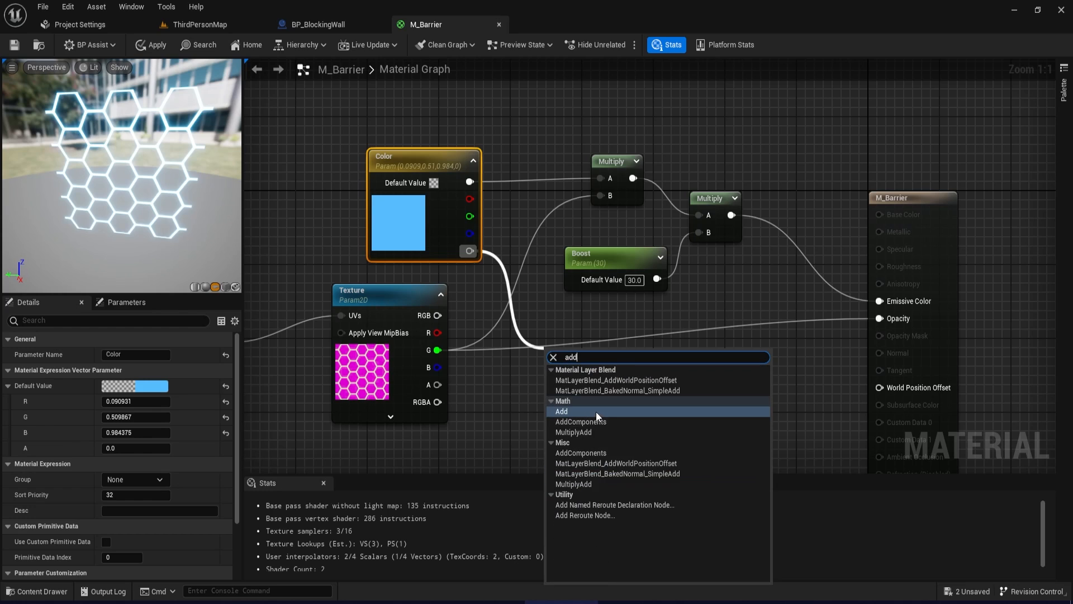
{"action": "left_click", "coordinate": [597, 413]}
{"action": "left_click_drag", "start_coordinate": [437, 350], "coordinate": [879, 318]}
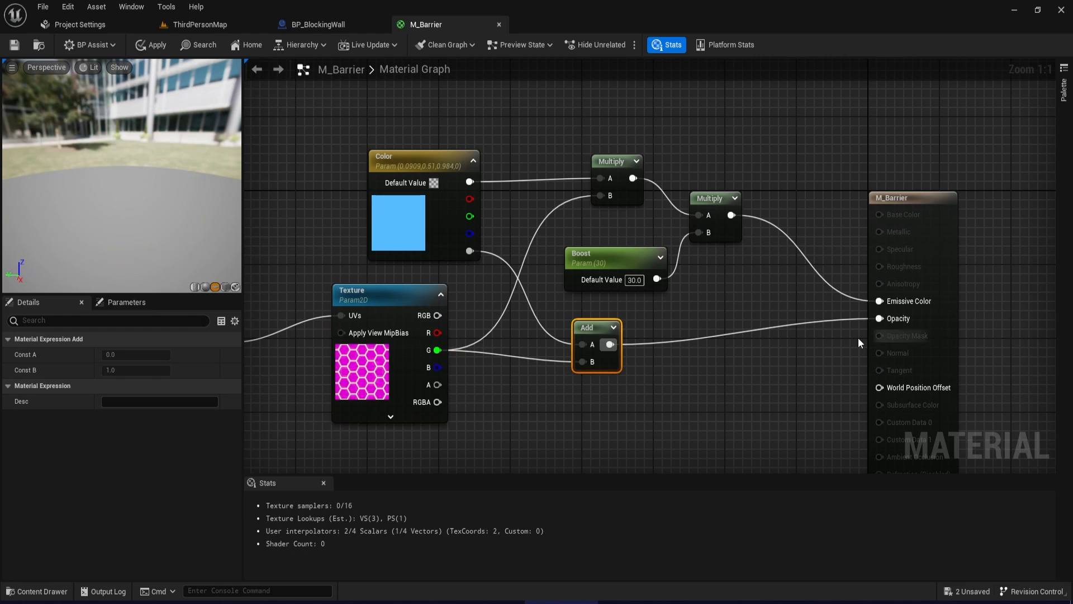
{"action": "left_click_drag", "start_coordinate": [596, 332], "coordinate": [606, 323]}
{"action": "left_click", "coordinate": [453, 222]}
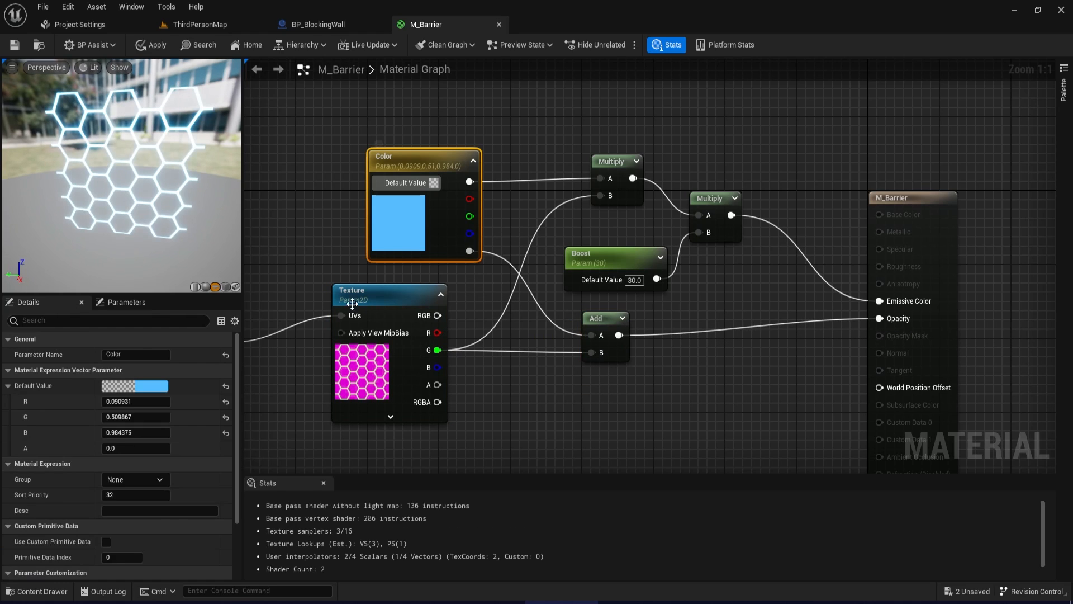
Set the Color parameter's default alpha to 0.458.
{"action": "double_click", "coordinate": [410, 217]}
{"action": "left_click_drag", "start_coordinate": [426, 474], "coordinate": [488, 498]}
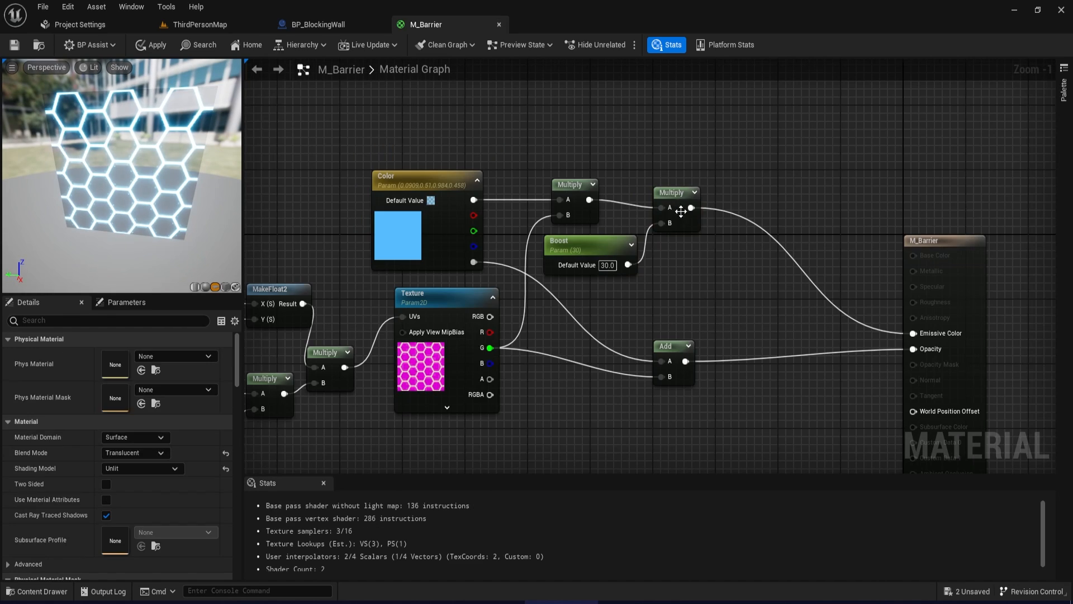
Sum the second Multiply's result and the Color RGB in a new Add node and connect it to Emissive Color.
{"action": "left_click", "coordinate": [666, 188]}
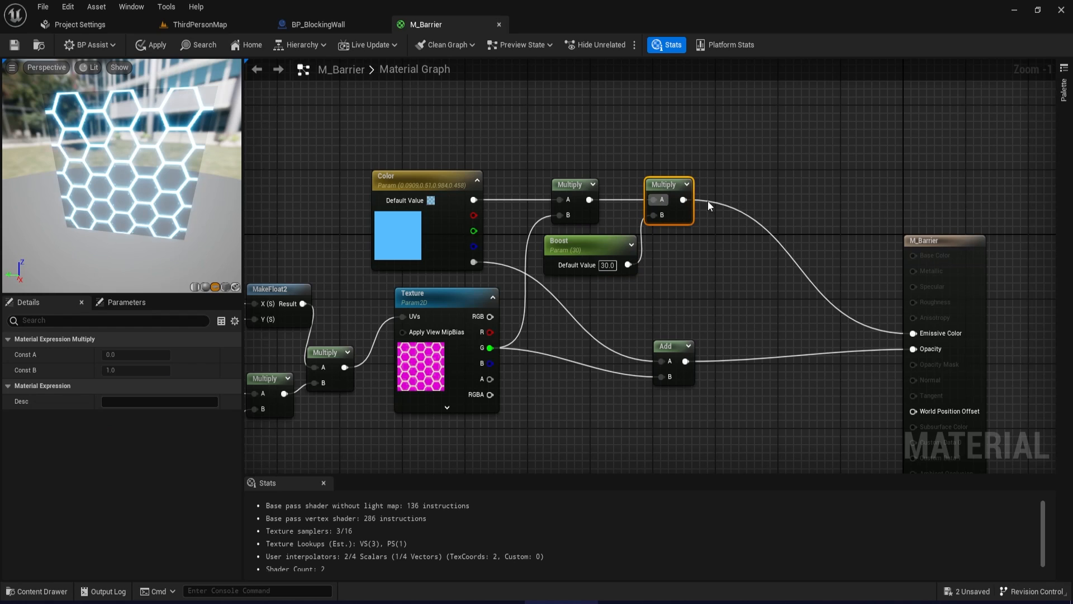
{"action": "key", "text": "a"}
{"action": "left_click", "coordinate": [729, 195]}
{"action": "left_click_drag", "start_coordinate": [741, 197], "coordinate": [762, 185]}
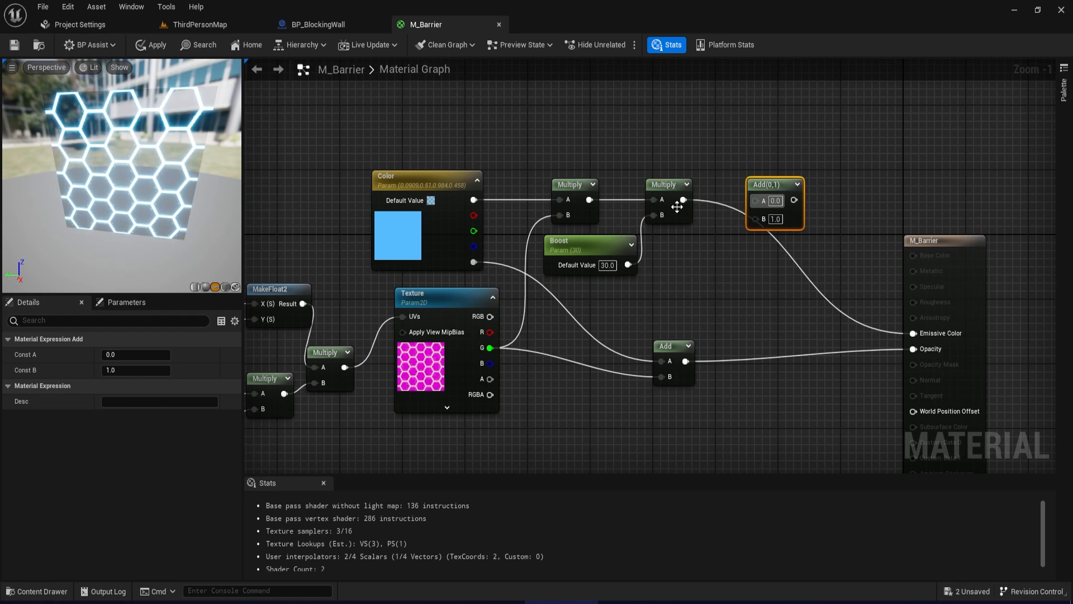
{"action": "left_click_drag", "start_coordinate": [683, 200], "coordinate": [756, 200]}
{"action": "left_click_drag", "start_coordinate": [473, 200], "coordinate": [757, 217]}
{"action": "left_click_drag", "start_coordinate": [780, 200], "coordinate": [937, 333]}
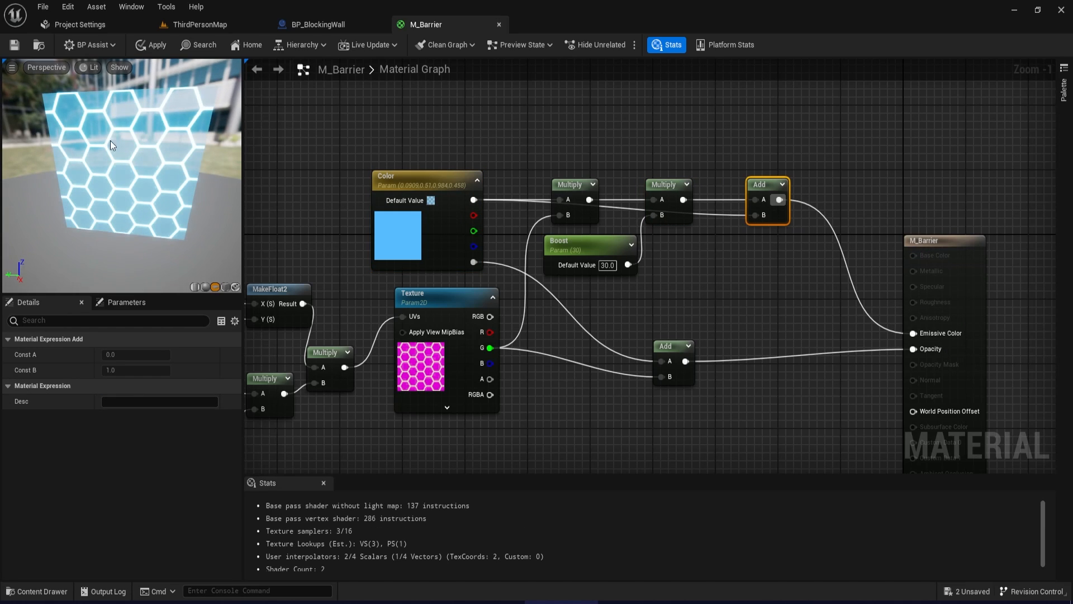
Switch to the ThirdPersonMap level and, in MI_Barrier2, enable the Color override and set its alpha to 0.202.
{"action": "left_click", "coordinate": [207, 24]}
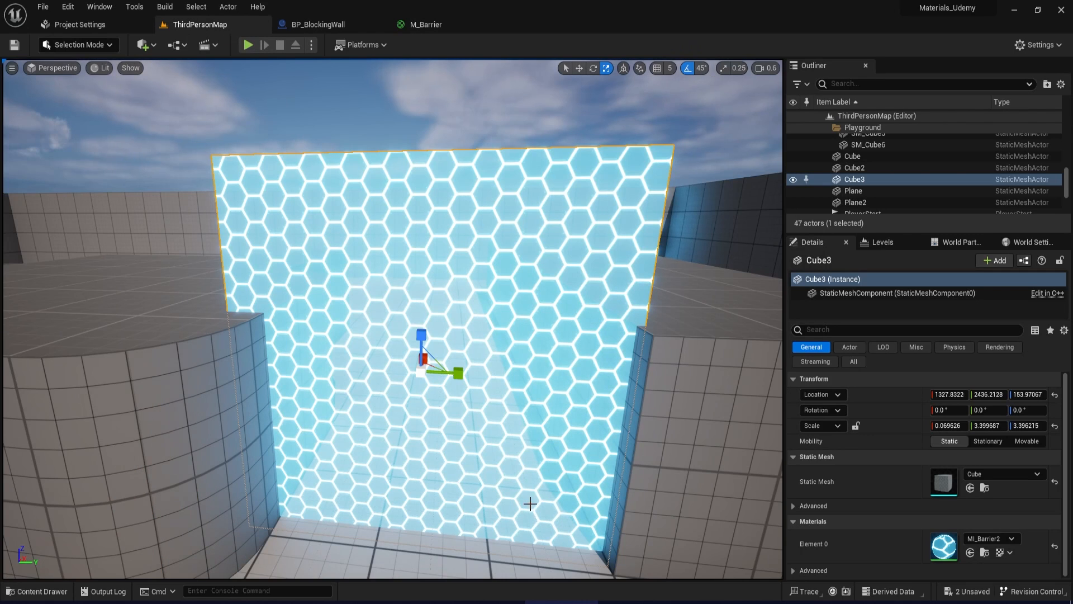
{"action": "left_click", "coordinate": [707, 602]}
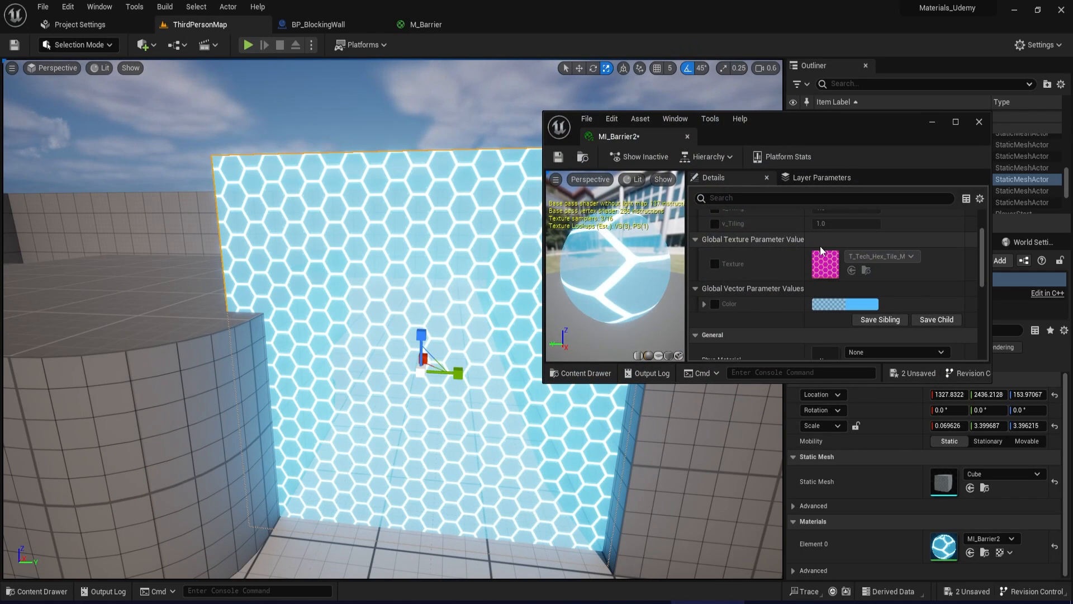
{"action": "scroll", "coordinate": [773, 273], "scroll_direction": "up", "scroll_amount": 2}
{"action": "scroll", "coordinate": [773, 285], "scroll_direction": "down", "scroll_amount": 3}
{"action": "left_click", "coordinate": [704, 285]}
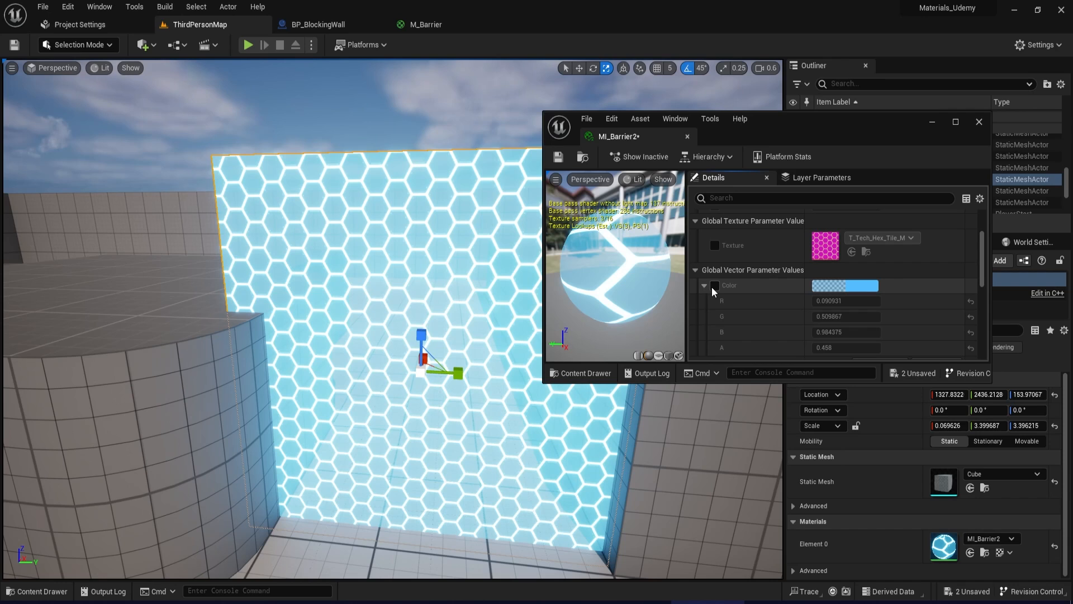
{"action": "left_click", "coordinate": [715, 285]}
{"action": "scroll", "coordinate": [799, 325], "scroll_direction": "down", "scroll_amount": 3}
{"action": "left_click_drag", "start_coordinate": [840, 292], "coordinate": [799, 292]}
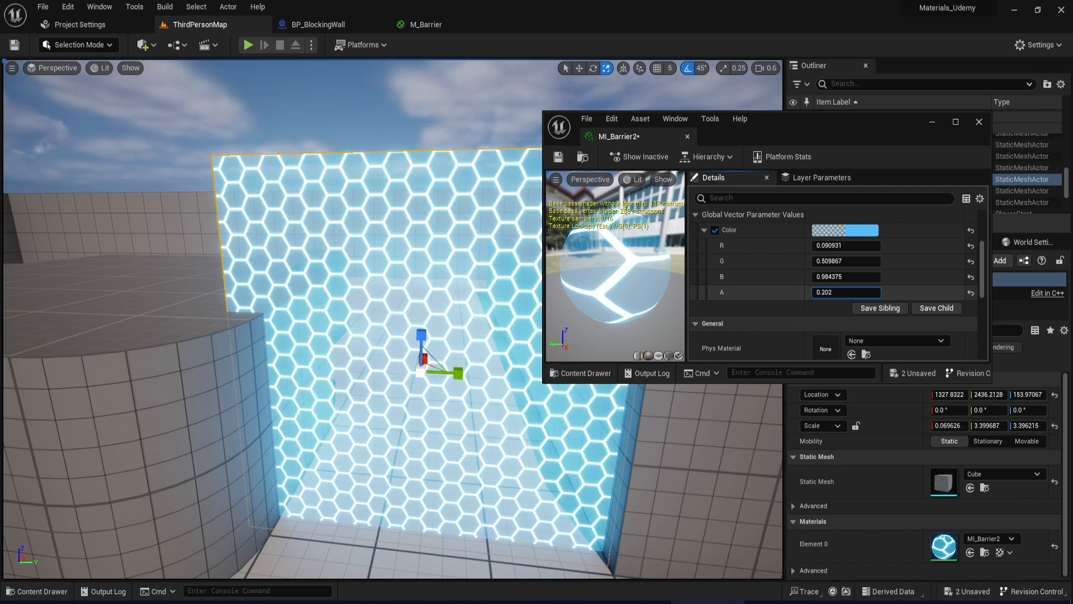
Change MI_Barrier2's Color to a deeper blue with R 0.028394, G 0.11435 and B 0.984375, and save the instance.
{"action": "scroll", "coordinate": [858, 252], "scroll_direction": "up", "scroll_amount": 1}
{"action": "mouse_move", "coordinate": [660, 319]}
{"action": "left_mouse_down"}
{"action": "mouse_move", "coordinate": [666, 308]}
{"action": "mouse_move", "coordinate": [650, 311]}
{"action": "left_mouse_up"}
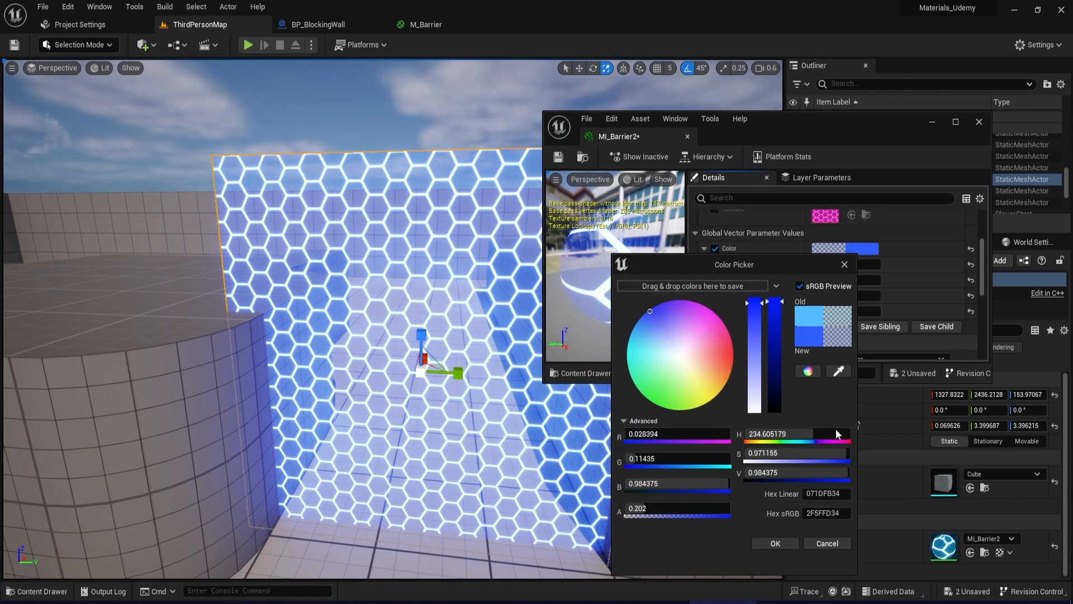
{"action": "left_click", "coordinate": [776, 544]}
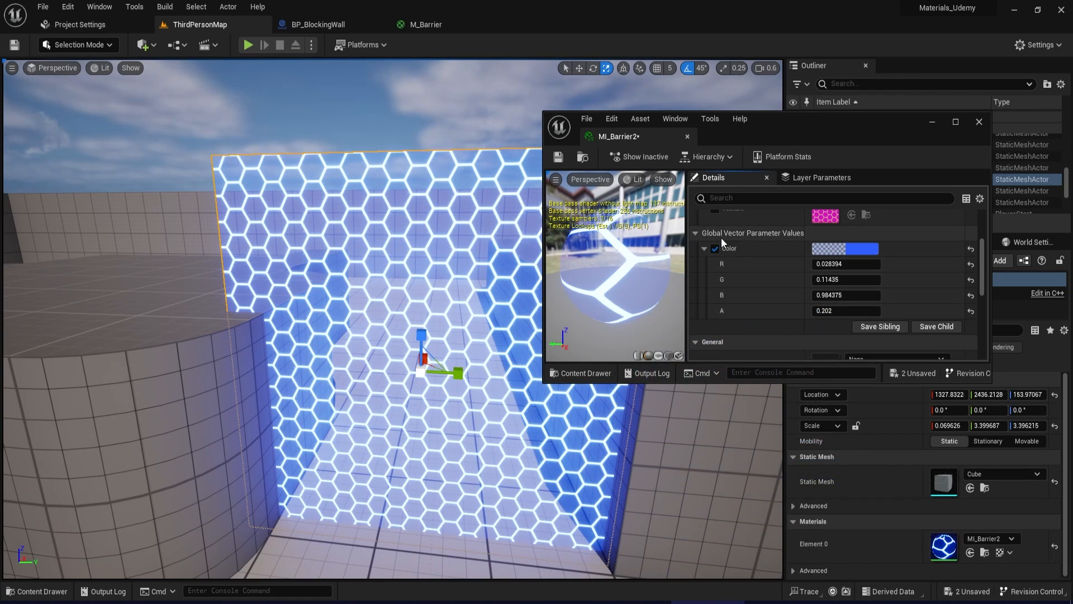
{"action": "scroll", "coordinate": [752, 272], "scroll_direction": "up", "scroll_amount": 1}
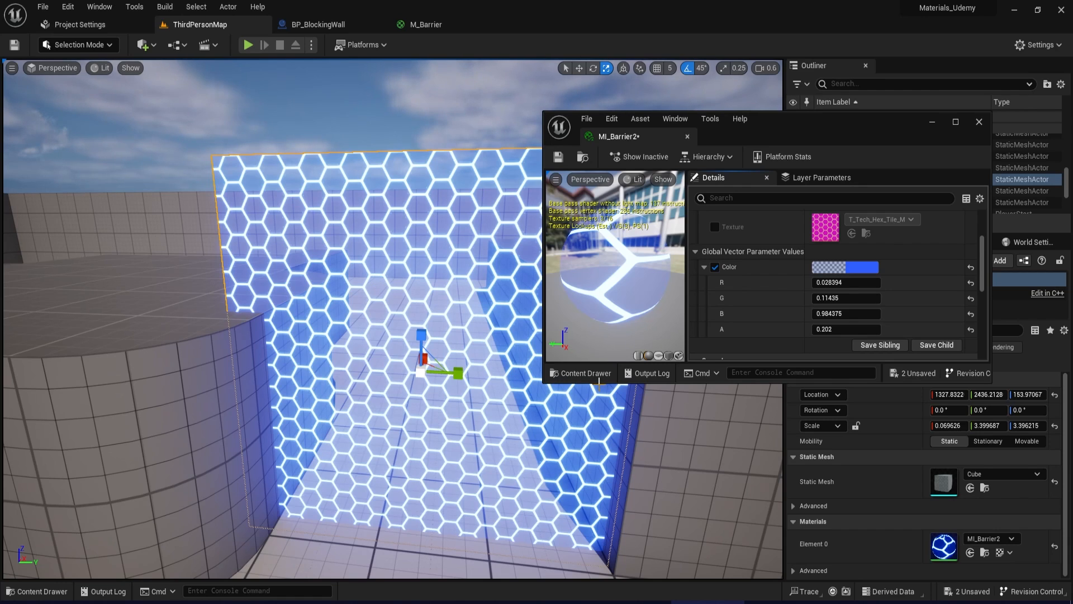
{"action": "left_click", "coordinate": [558, 156]}
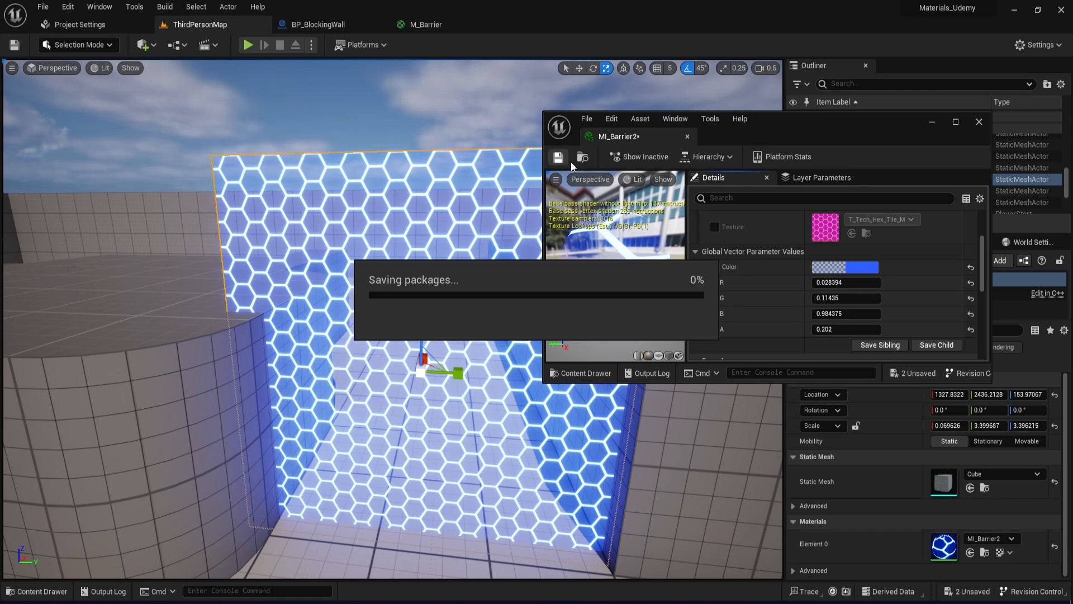
{"action": "left_click", "coordinate": [933, 123]}
{"action": "right_click_drag", "start_coordinate": [550, 373], "coordinate": [581, 417]}
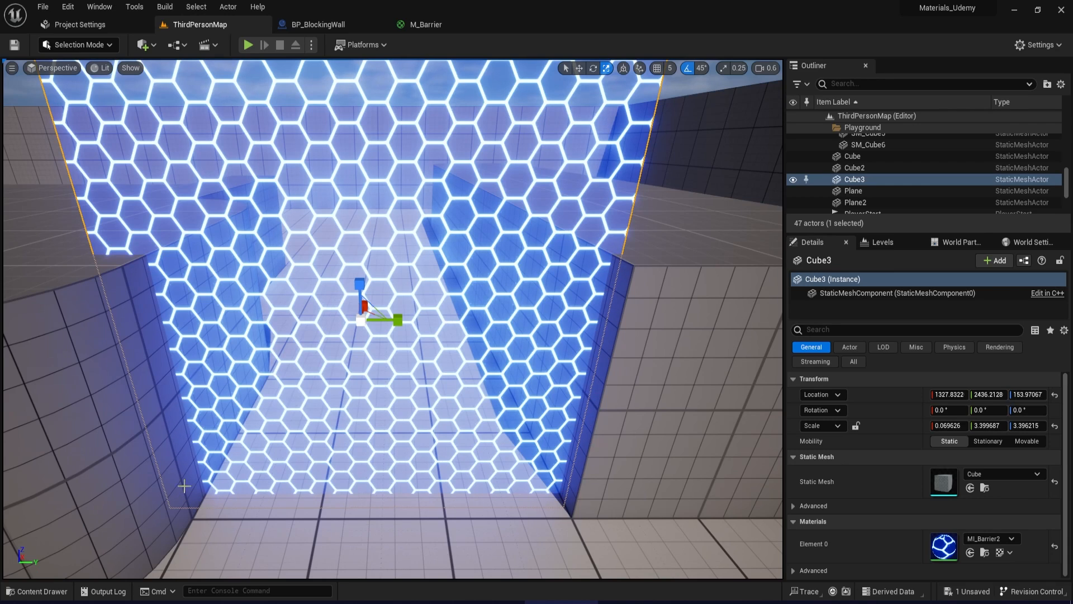
Add a Depth Fade node to the M_Barrier graph above the Color node and collapse its preview.
{"action": "left_click", "coordinate": [430, 24]}
{"action": "right_click_drag", "start_coordinate": [681, 366], "coordinate": [683, 223]}
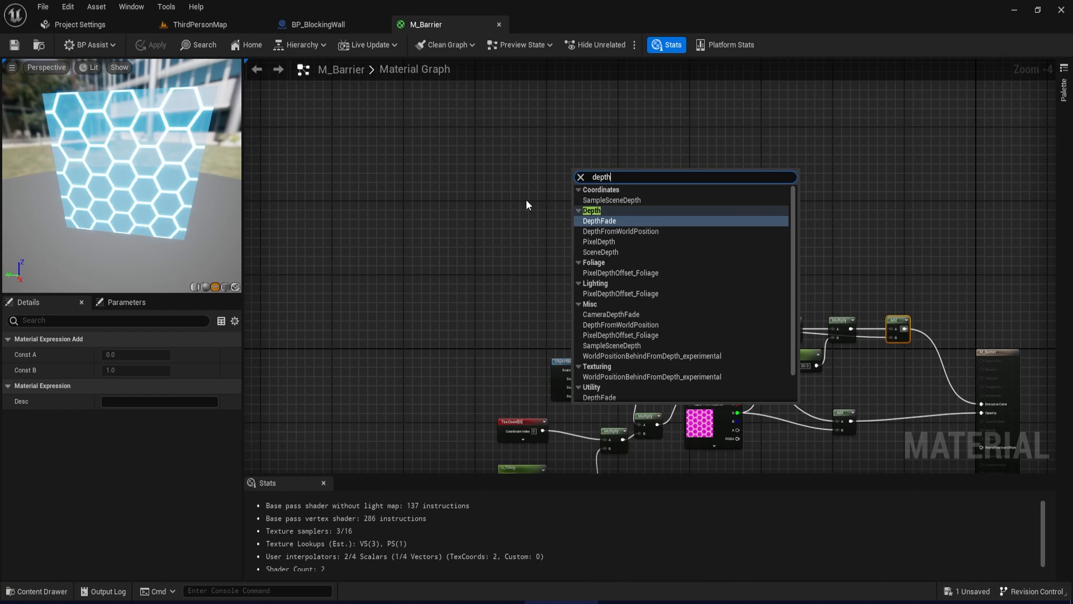
{"action": "key", "text": "Return"}
{"action": "scroll", "coordinate": [740, 228], "scroll_direction": "up", "scroll_amount": 3}
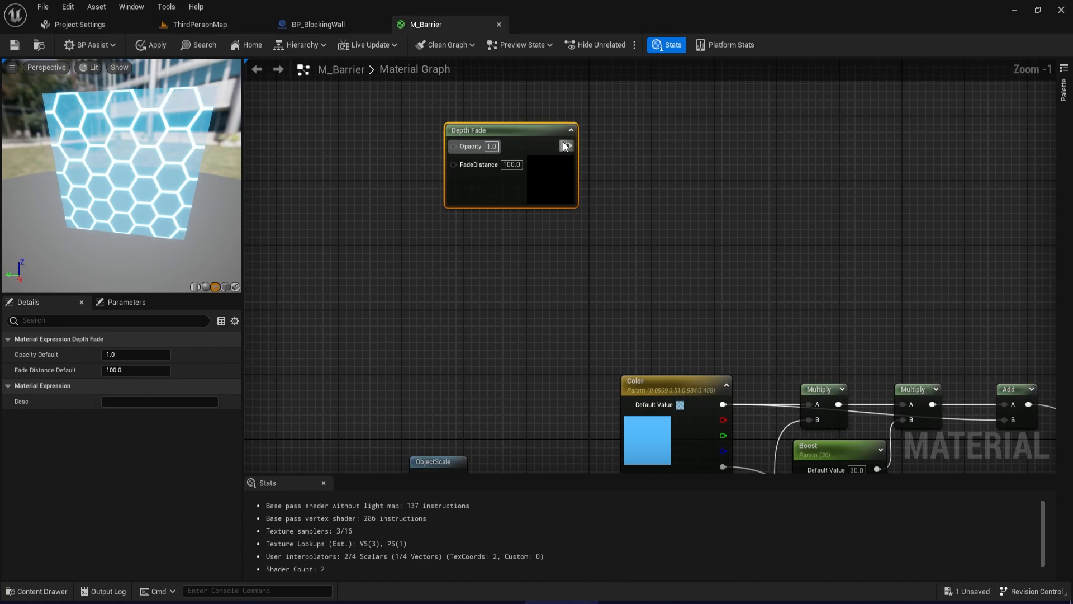
{"action": "right_click_drag", "start_coordinate": [545, 158], "coordinate": [607, 189]}
{"action": "left_click_drag", "start_coordinate": [607, 190], "coordinate": [618, 206]}
{"action": "right_click_drag", "start_coordinate": [793, 246], "coordinate": [642, 209]}
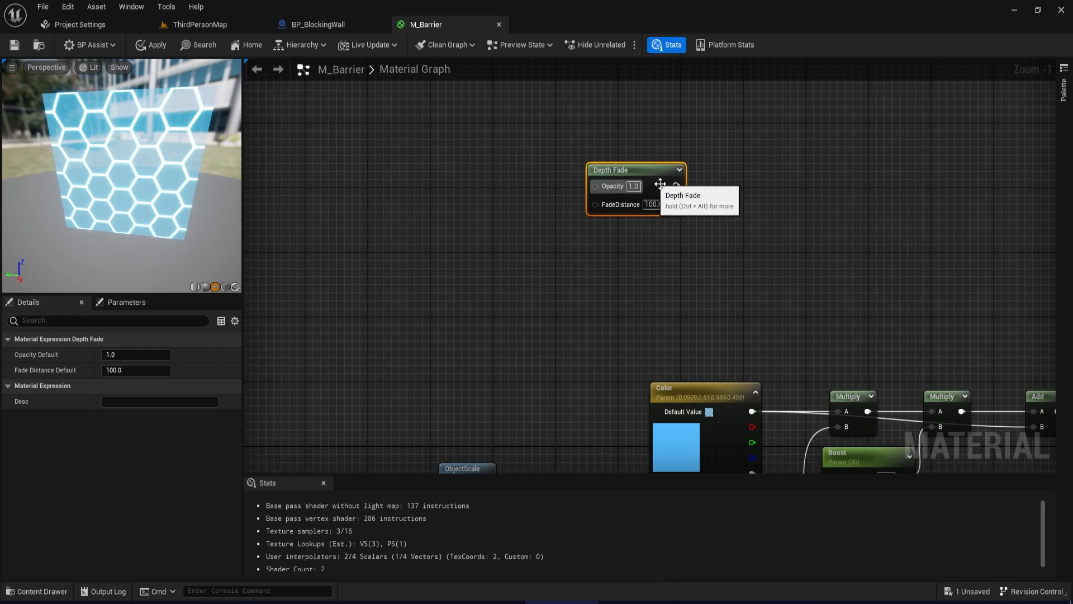
{"action": "right_click_drag", "start_coordinate": [763, 235], "coordinate": [570, 140]}
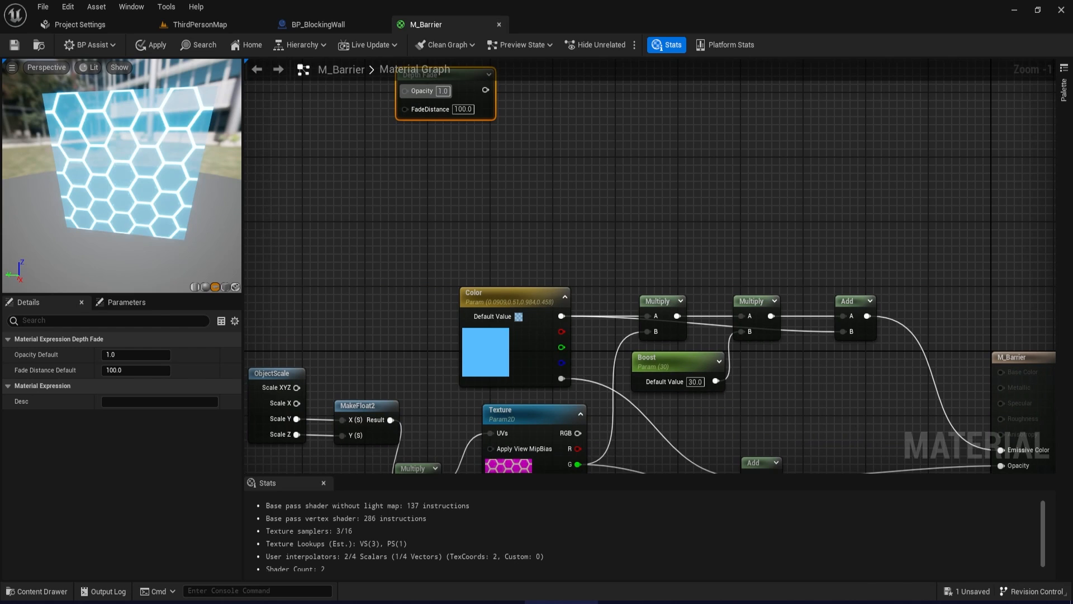
{"action": "right_click_drag", "start_coordinate": [580, 179], "coordinate": [835, 226]}
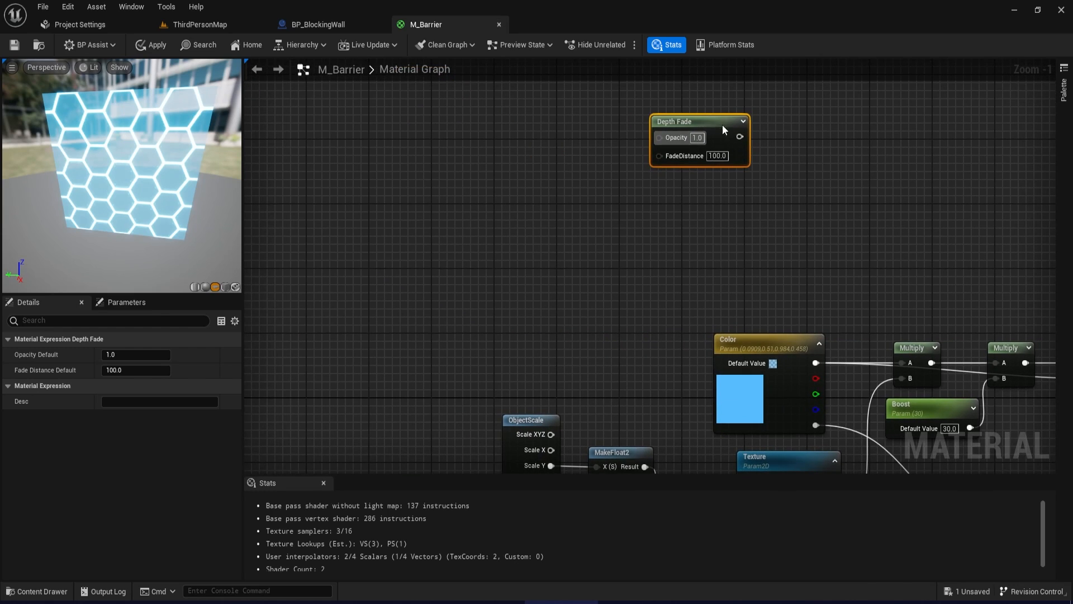
{"action": "left_click_drag", "start_coordinate": [723, 129], "coordinate": [769, 145]}
Add a scalar parameter named Fade Distance with default value 200 and connect it to the Depth Fade's FadeDistance input.
{"action": "left_click", "coordinate": [575, 158]}
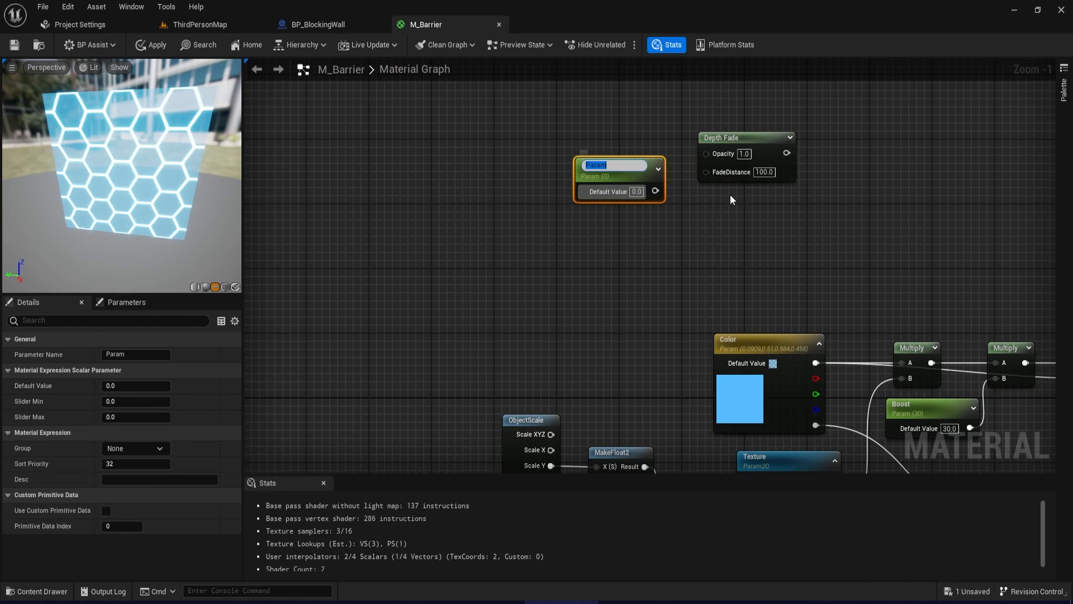
{"action": "type", "text": "Fade Distance"}
{"action": "key", "text": "Return"}
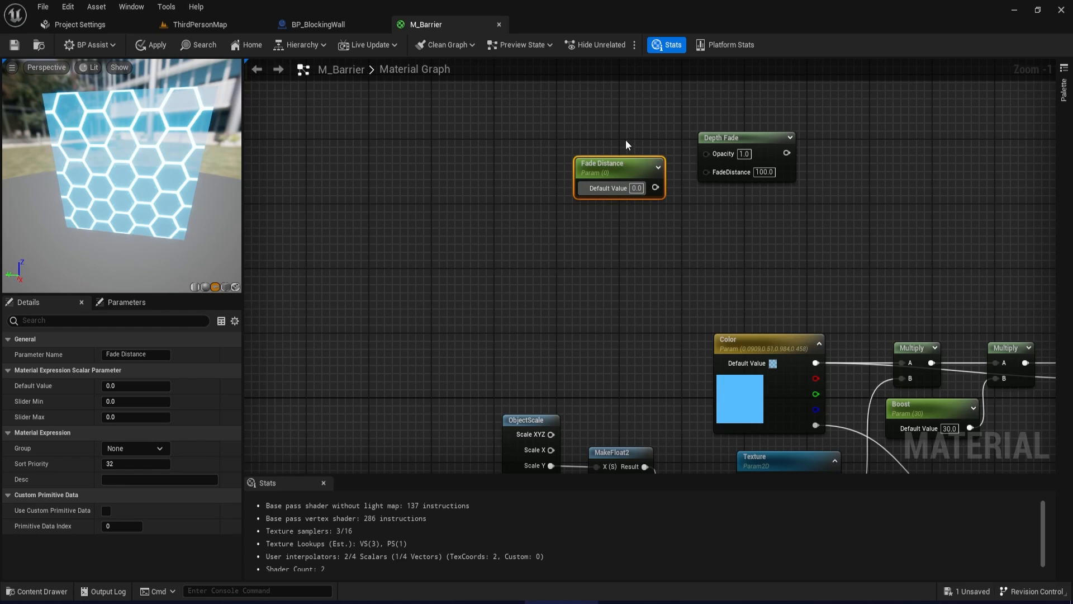
{"action": "left_click", "coordinate": [637, 188]}
{"action": "type", "text": "20"}
{"action": "key", "text": "Return"}
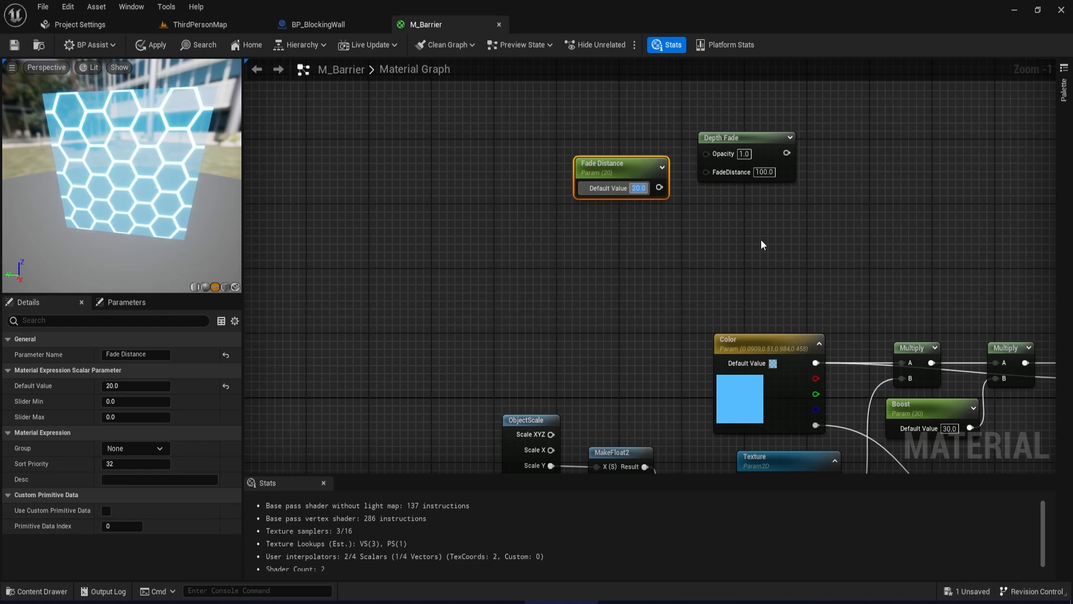
{"action": "type", "text": "200"}
{"action": "key", "text": "Return"}
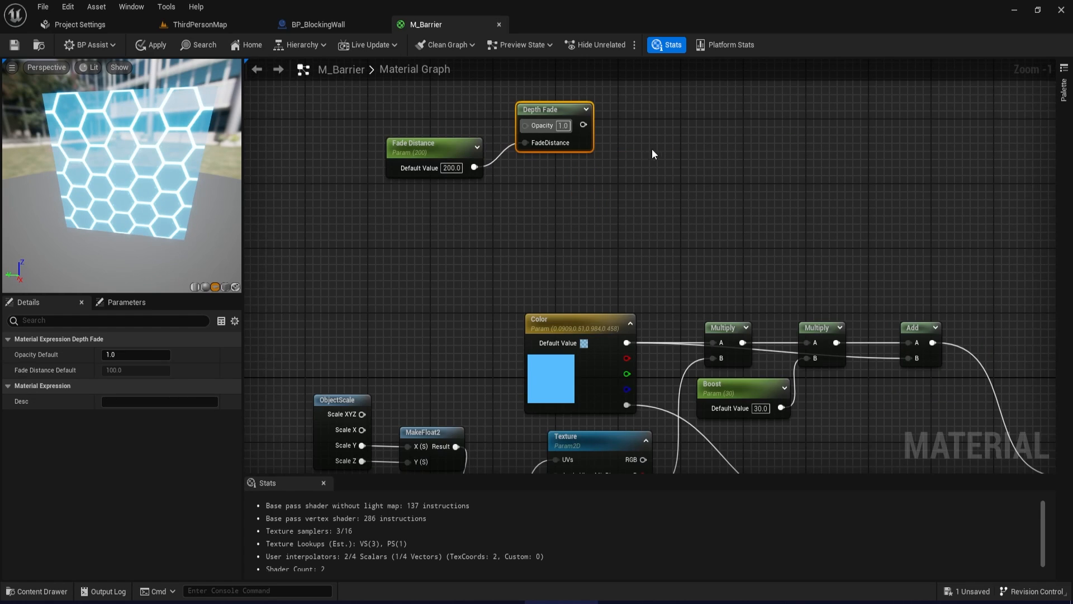
Feed the Depth Fade output into the Base of a new Power node and align the two nodes.
{"action": "left_click_drag", "start_coordinate": [583, 124], "coordinate": [725, 138]}
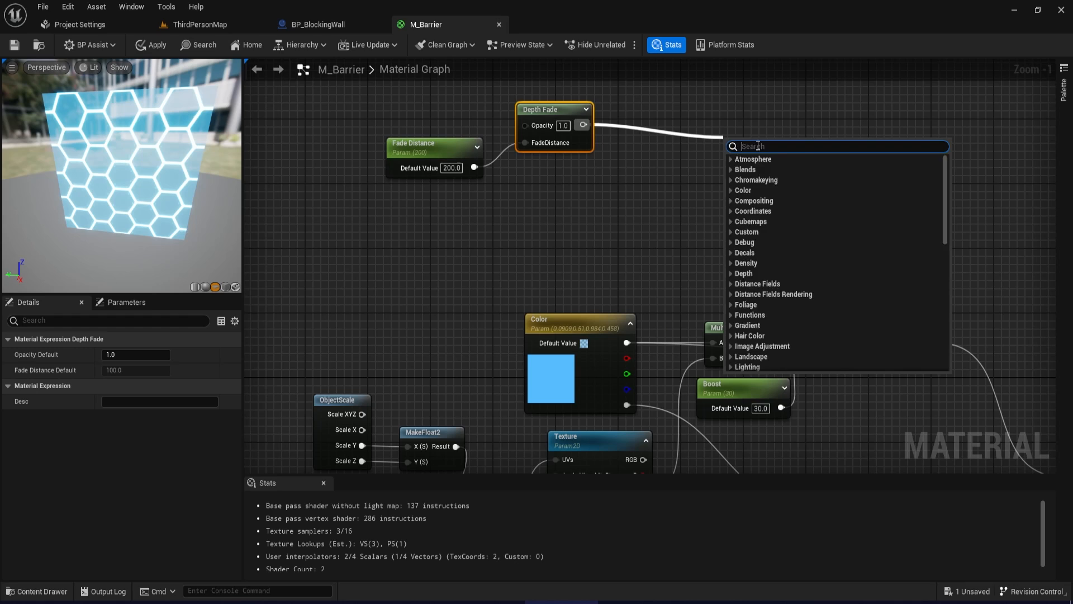
{"action": "type", "text": "powe"}
{"action": "key", "text": "Return"}
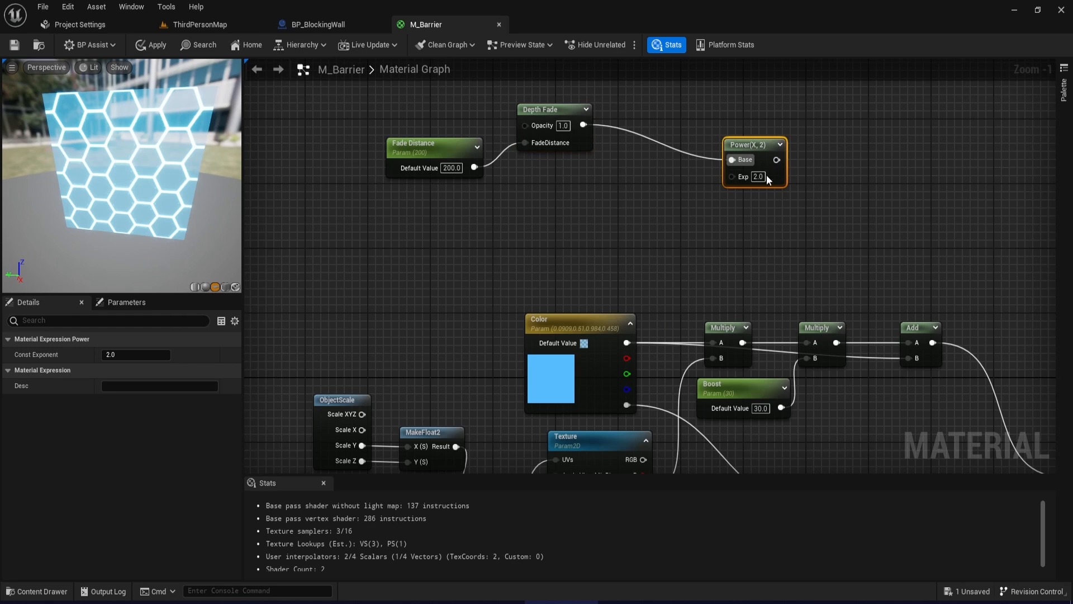
{"action": "left_click_drag", "start_coordinate": [750, 146], "coordinate": [723, 112]}
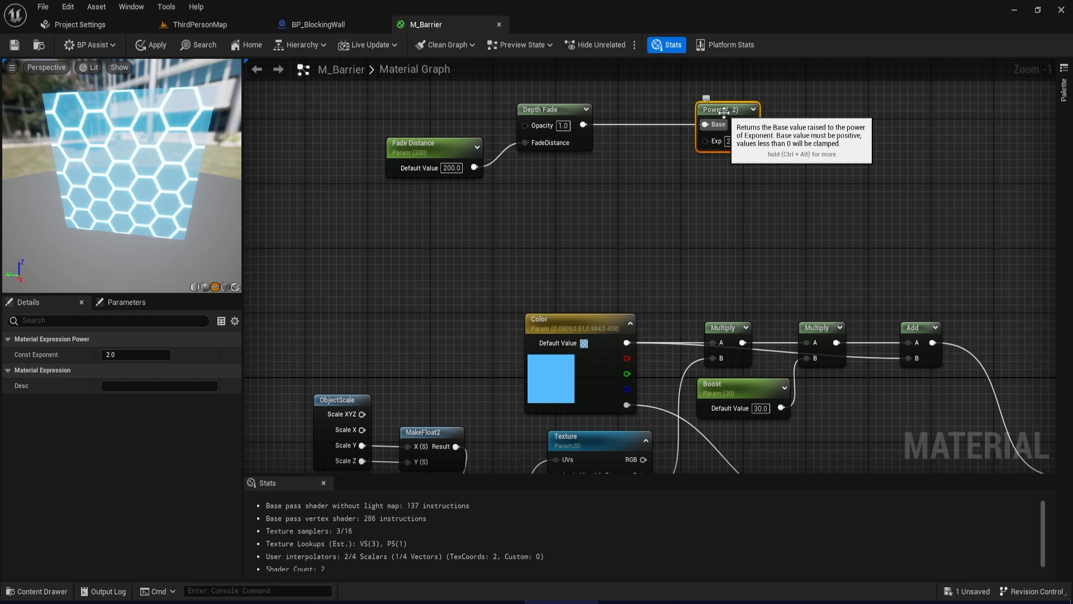
Add a scalar parameter named Fade Exponent with default value 5 and connect it to the Power node's Exp input.
{"action": "scroll", "coordinate": [691, 151], "scroll_direction": "up", "scroll_amount": 1}
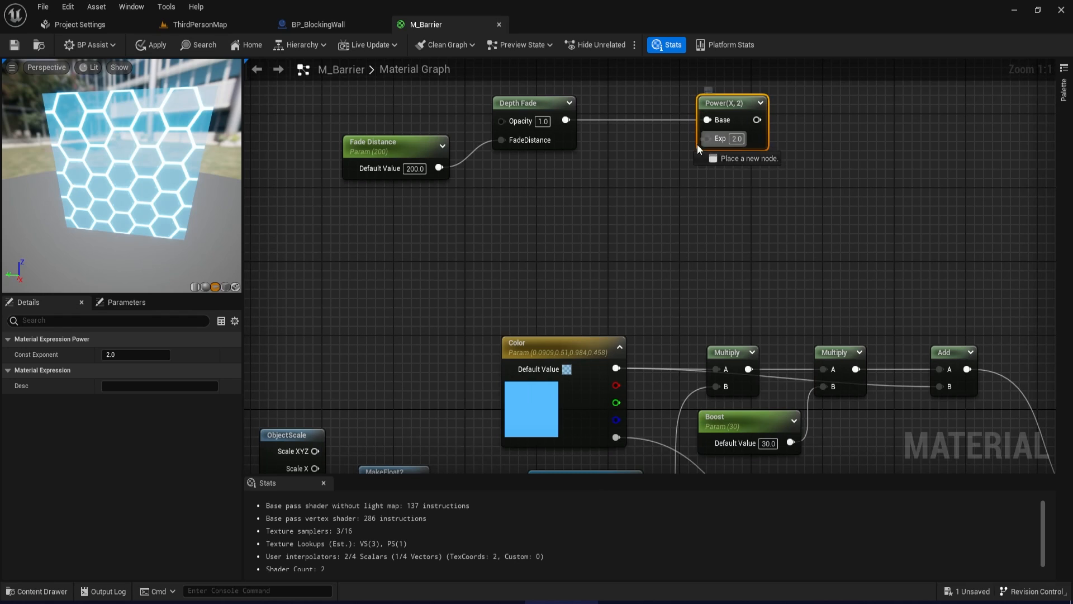
{"action": "left_click_drag", "start_coordinate": [697, 144], "coordinate": [698, 147]}
{"action": "left_click", "coordinate": [581, 200]}
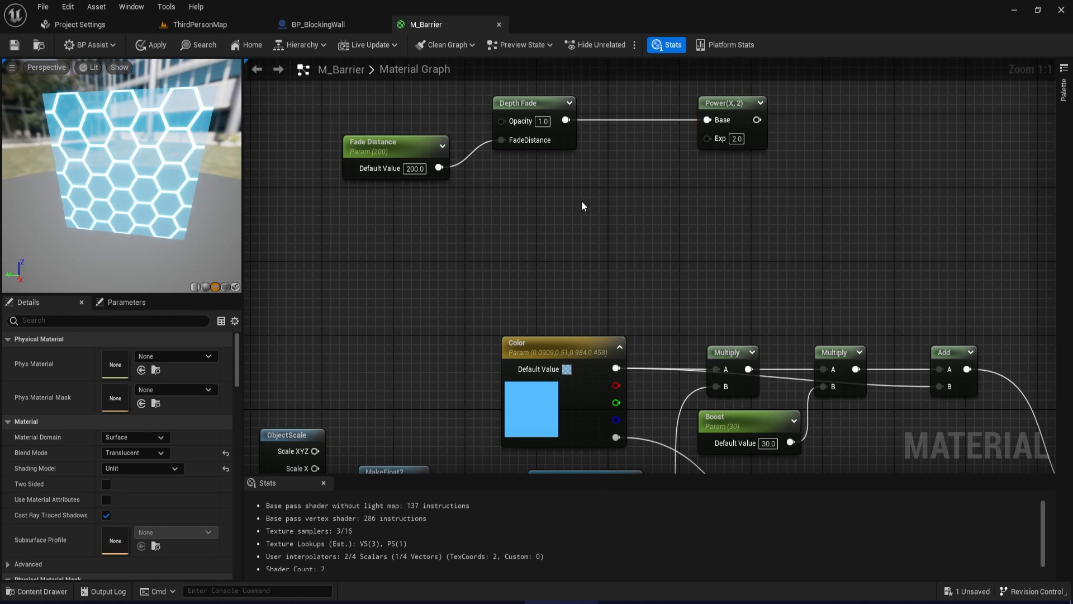
{"action": "left_click", "coordinate": [559, 212]}
{"action": "type", "text": "Fade Expo"}
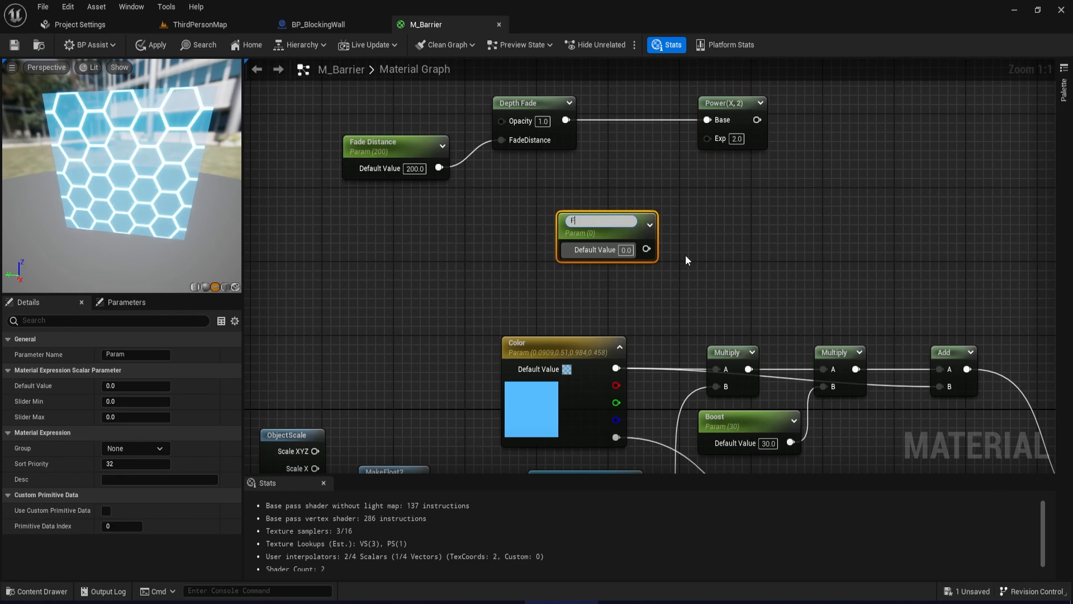
{"action": "type", "text": "nent"}
{"action": "key", "text": "Return"}
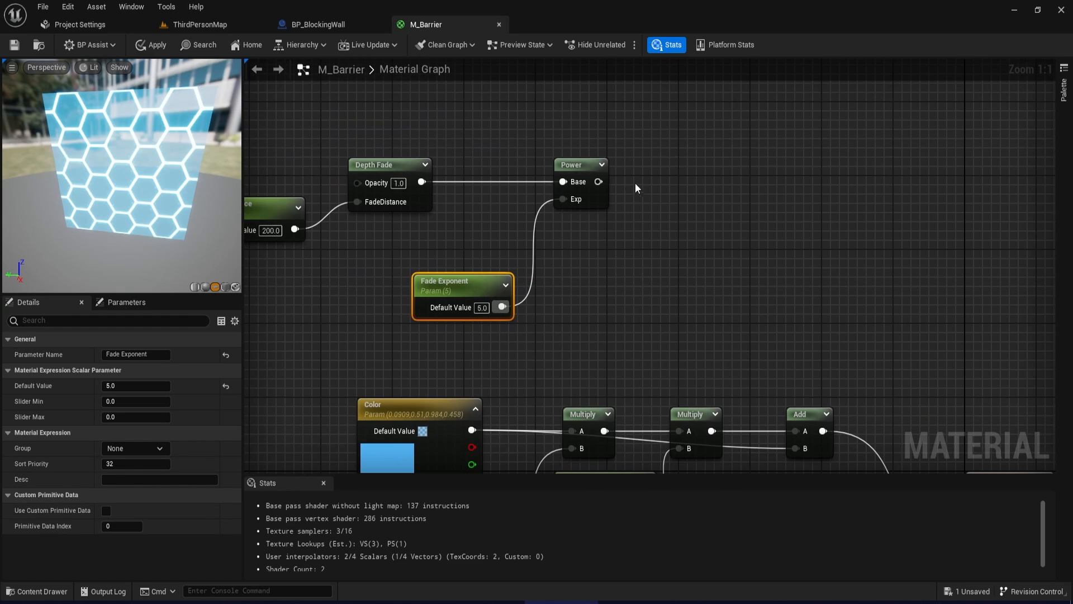
Send the Power node's output into a new named reroute called DepthFadeLine.
{"action": "left_click_drag", "start_coordinate": [597, 182], "coordinate": [728, 187]}
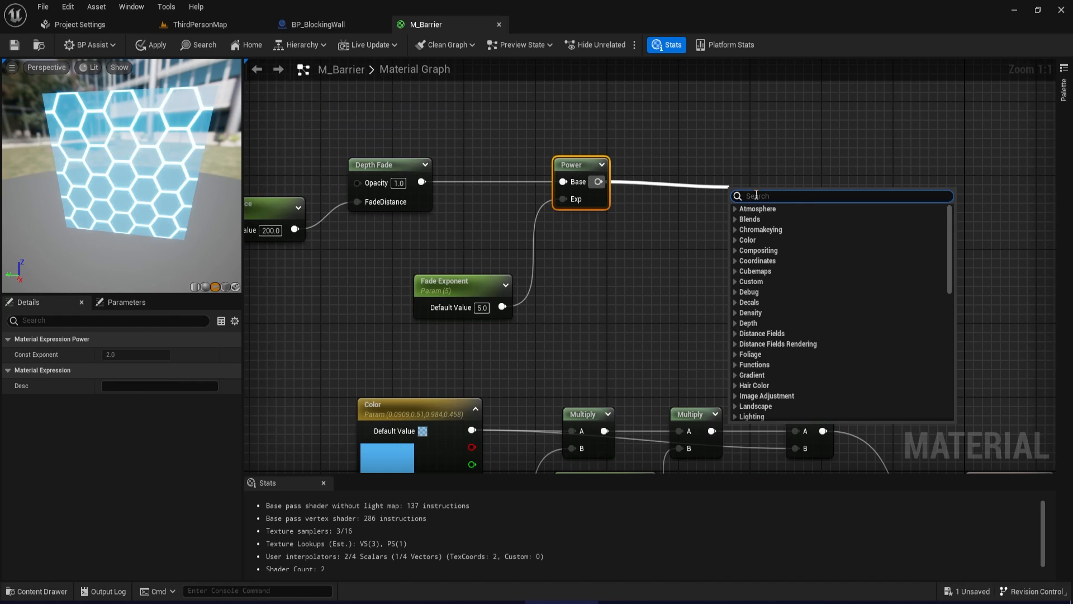
{"action": "type", "text": "name"}
{"action": "key", "text": "Return"}
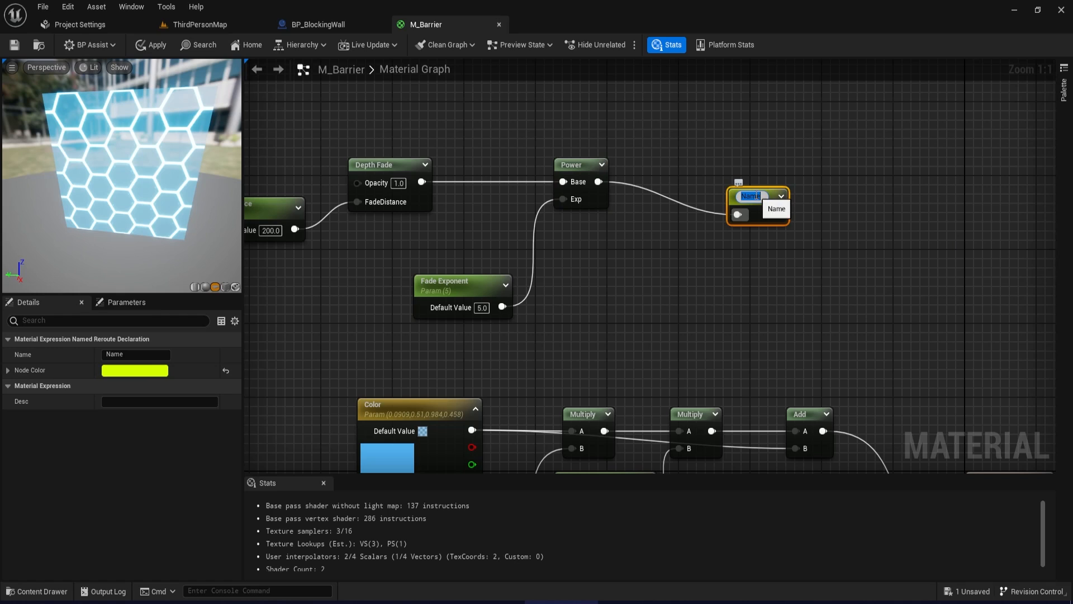
{"action": "type", "text": "DepthFadeLi"}
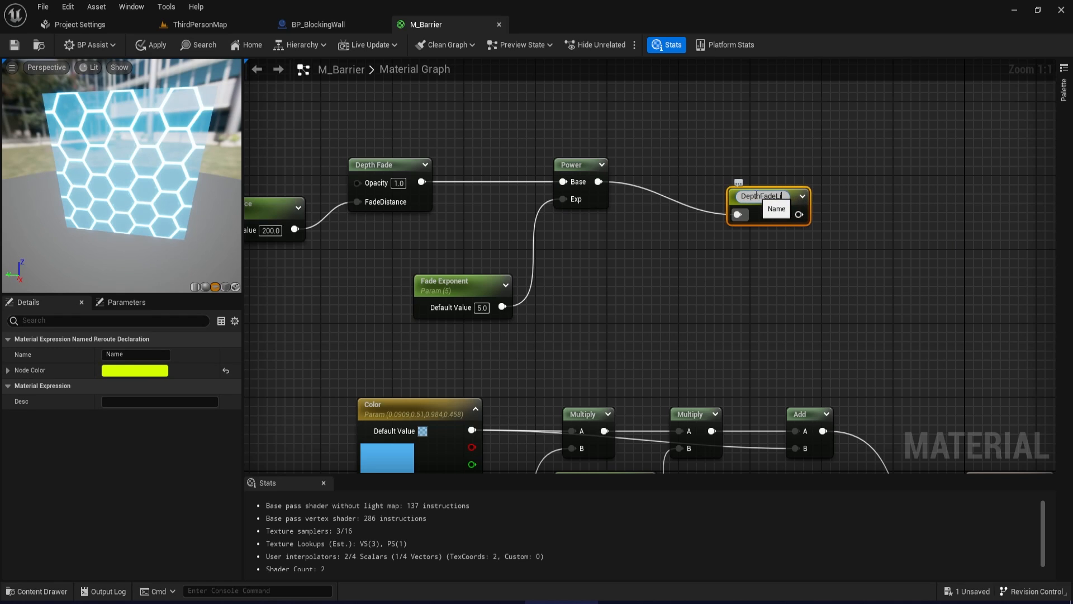
{"action": "key", "text": "Return"}
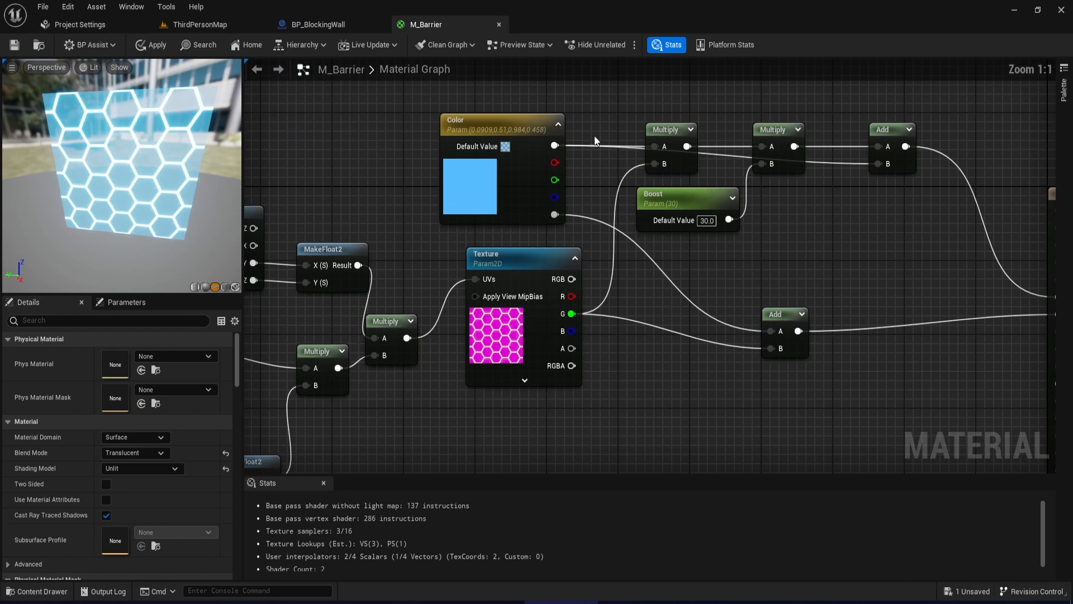
Move the Color node up and away from the Multiply nodes, and add a DepthFadeLine reroute usage node above Texture.
{"action": "right_click_drag", "start_coordinate": [625, 167], "coordinate": [605, 220]}
{"action": "left_click_drag", "start_coordinate": [468, 183], "coordinate": [378, 108]}
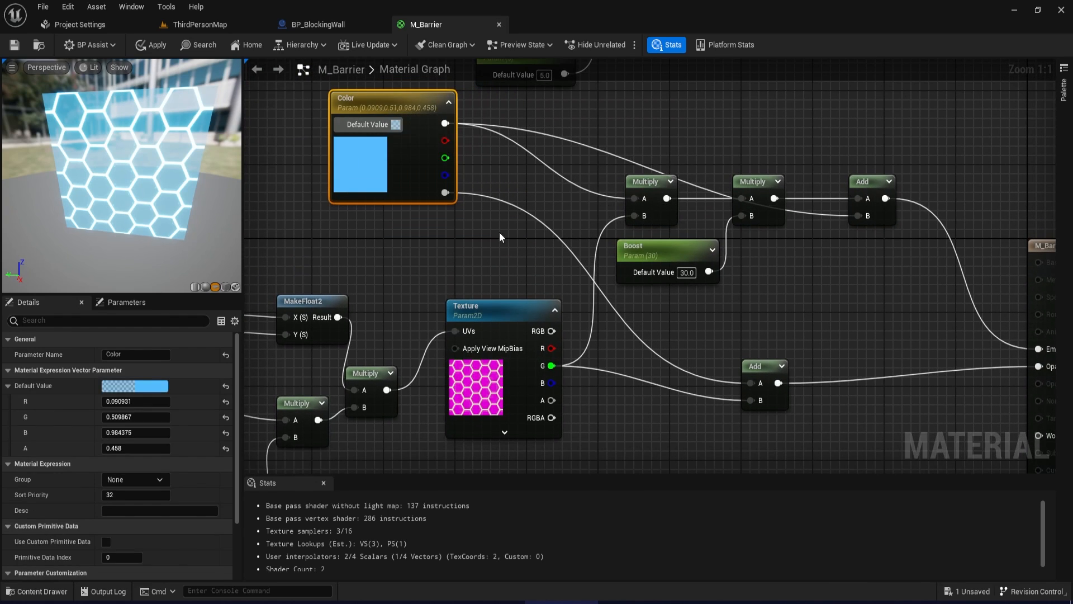
{"action": "right_click", "coordinate": [481, 241]}
{"action": "type", "text": "depth"}
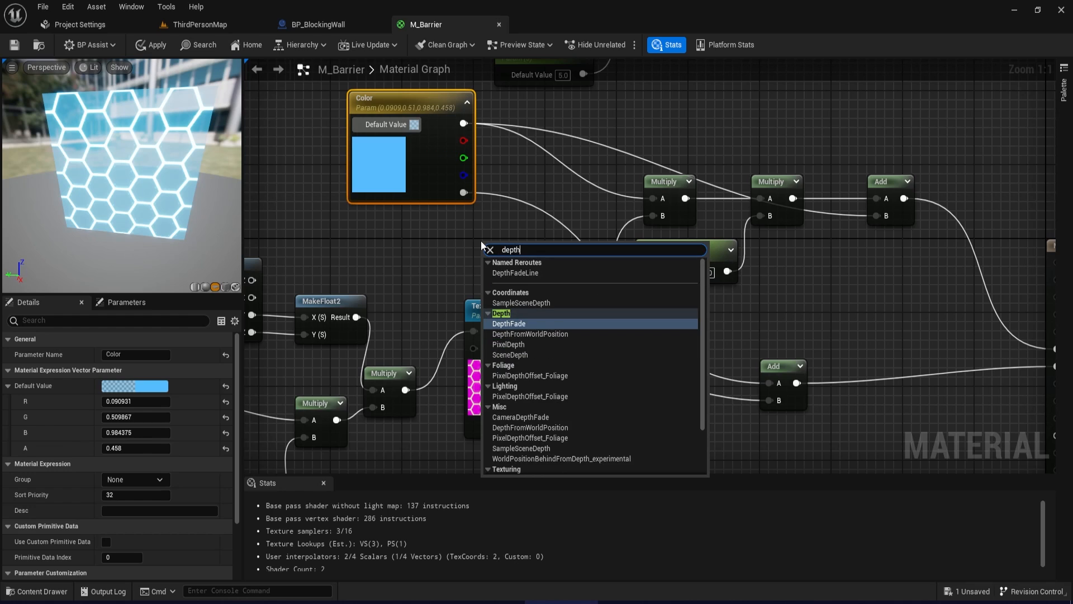
{"action": "left_click", "coordinate": [570, 274]}
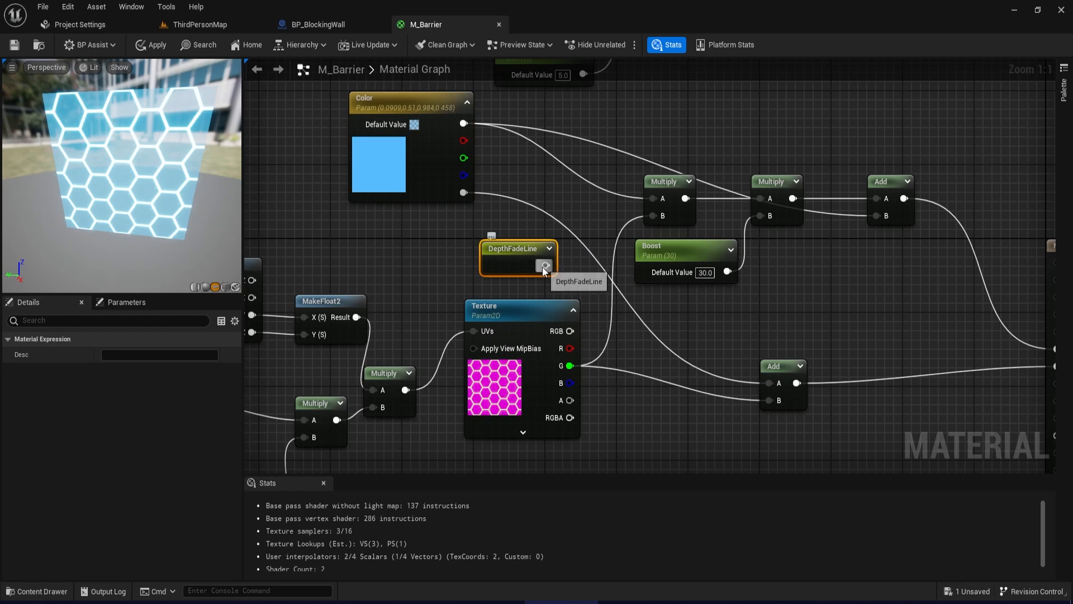
Combine DepthFadeLine with the Texture's green channel in a new Max node and feed the result into the first Multiply's B input.
{"action": "left_click_drag", "start_coordinate": [545, 267], "coordinate": [567, 199]}
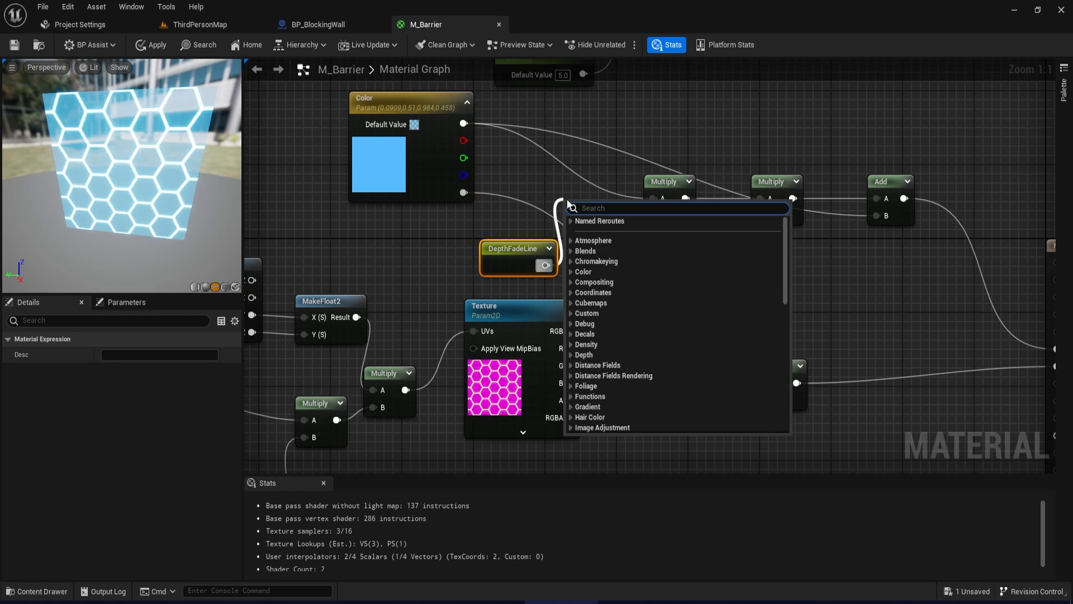
{"action": "type", "text": "max"}
{"action": "key", "text": "Return"}
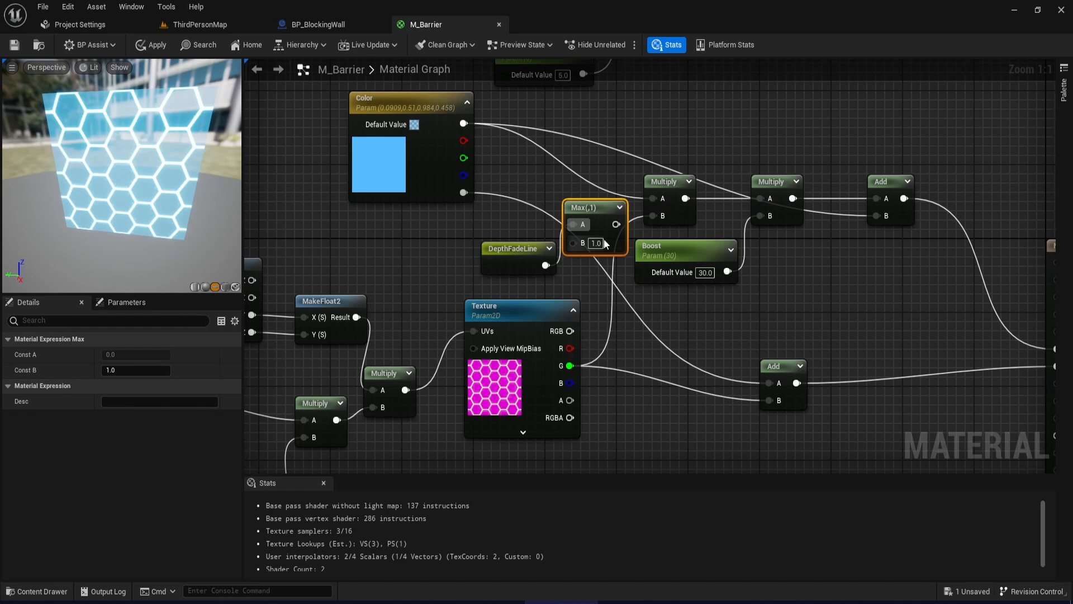
{"action": "left_click_drag", "start_coordinate": [602, 203], "coordinate": [611, 193]}
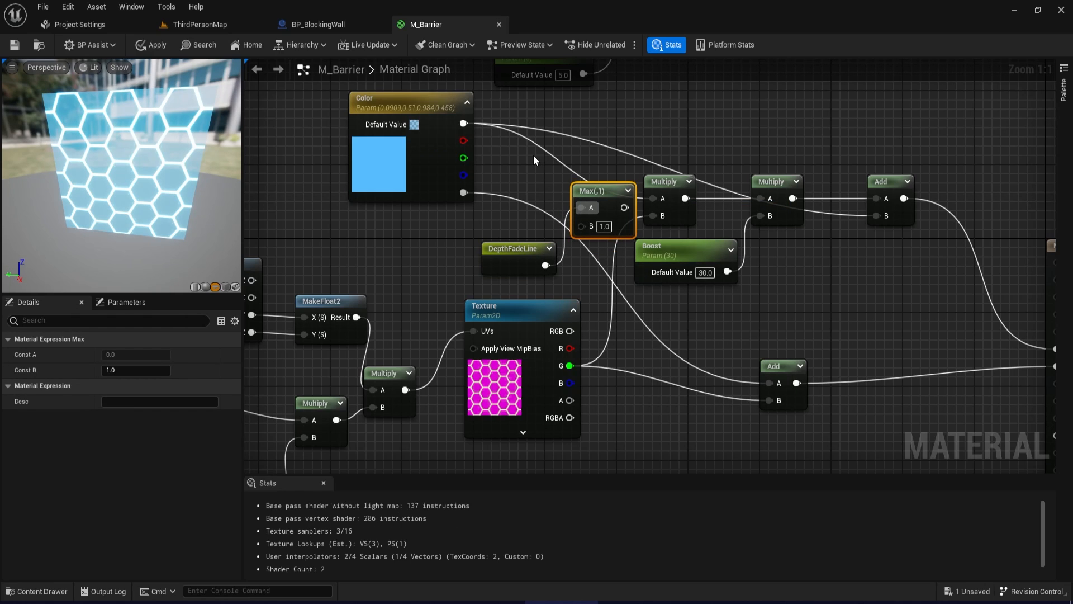
{"action": "left_click_drag", "start_coordinate": [571, 348], "coordinate": [654, 216]}
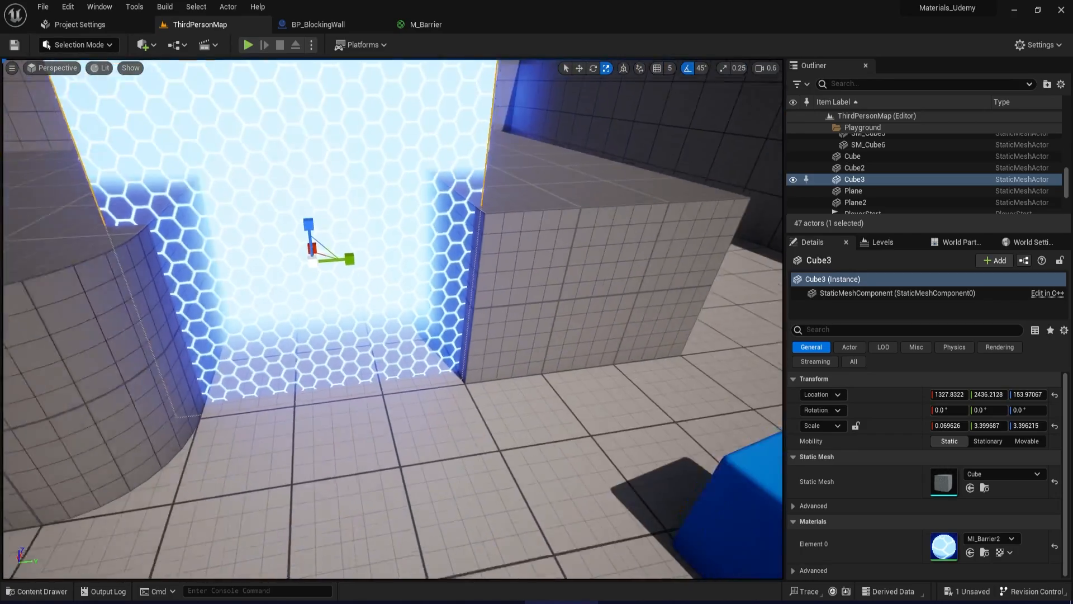
In M_Barrier, insert a 1-x node between the Depth Fade output and the Power node's Base, and line it up.
{"action": "right_click_drag", "start_coordinate": [393, 318], "coordinate": [337, 269]}
{"action": "left_click", "coordinate": [433, 25]}
{"action": "right_click_drag", "start_coordinate": [545, 175], "coordinate": [581, 317]}
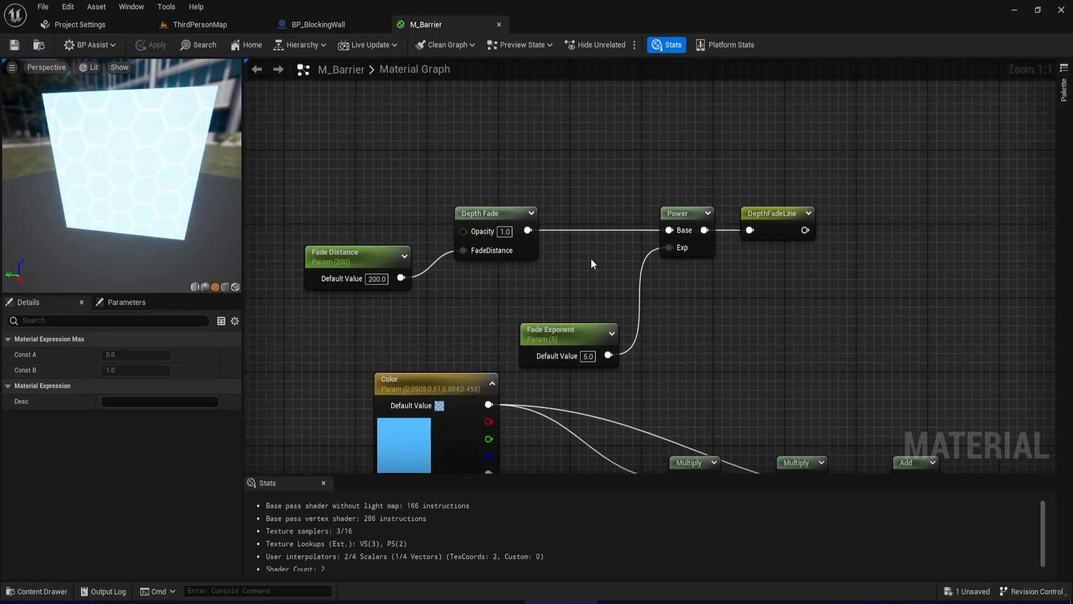
{"action": "left_click_drag", "start_coordinate": [527, 230], "coordinate": [638, 224]}
{"action": "type", "text": "1-"}
{"action": "key", "text": "Return"}
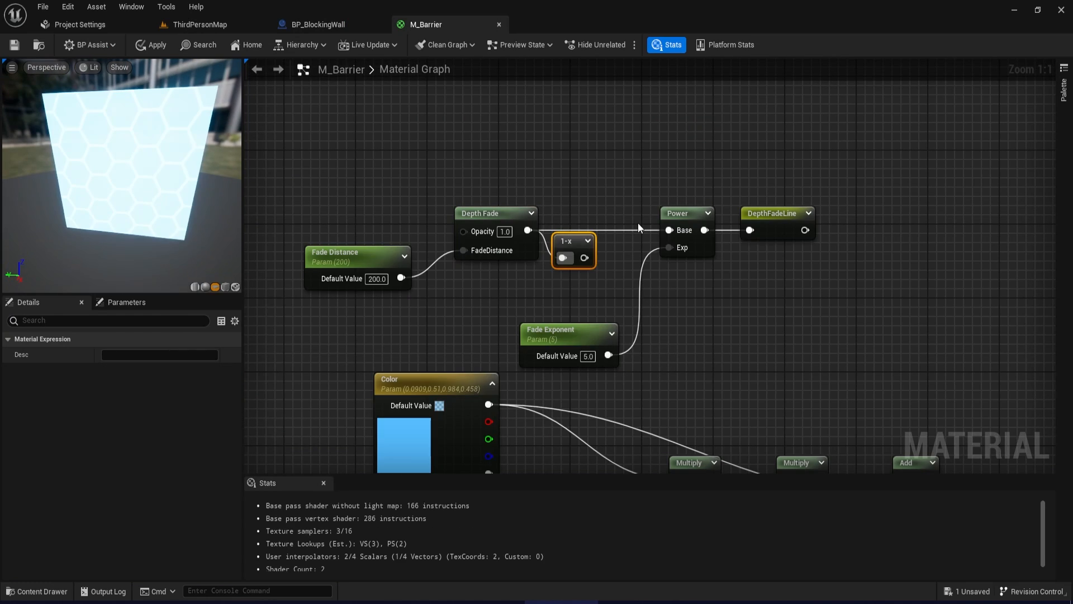
{"action": "left_click_drag", "start_coordinate": [584, 258], "coordinate": [670, 230]}
{"action": "left_click_drag", "start_coordinate": [560, 244], "coordinate": [577, 225]}
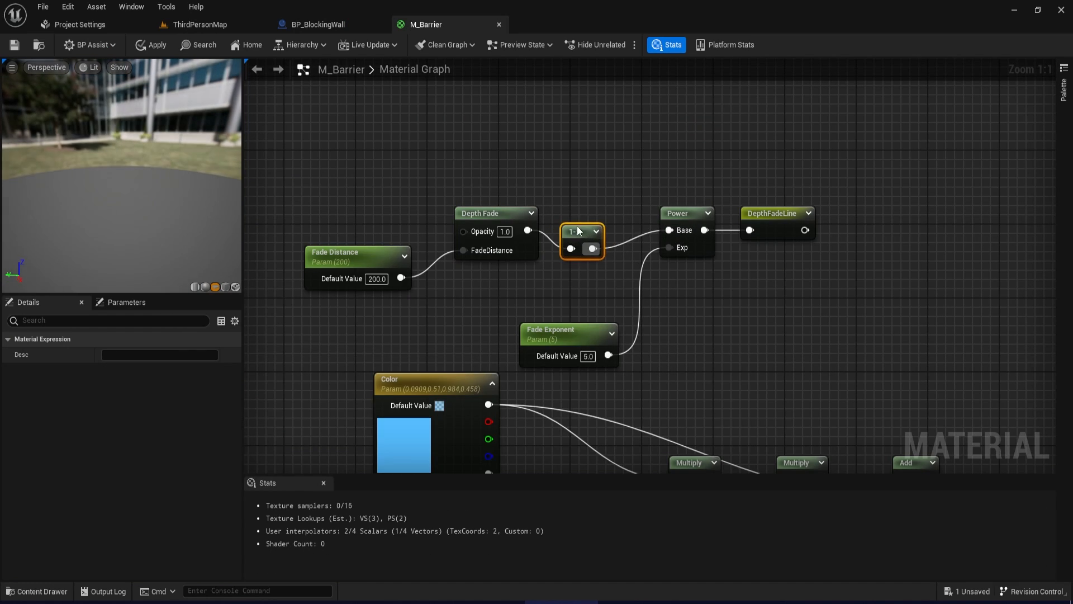
Save the material and inspect the barrier wall up close in ThirdPersonMap.
{"action": "left_click", "coordinate": [14, 45]}
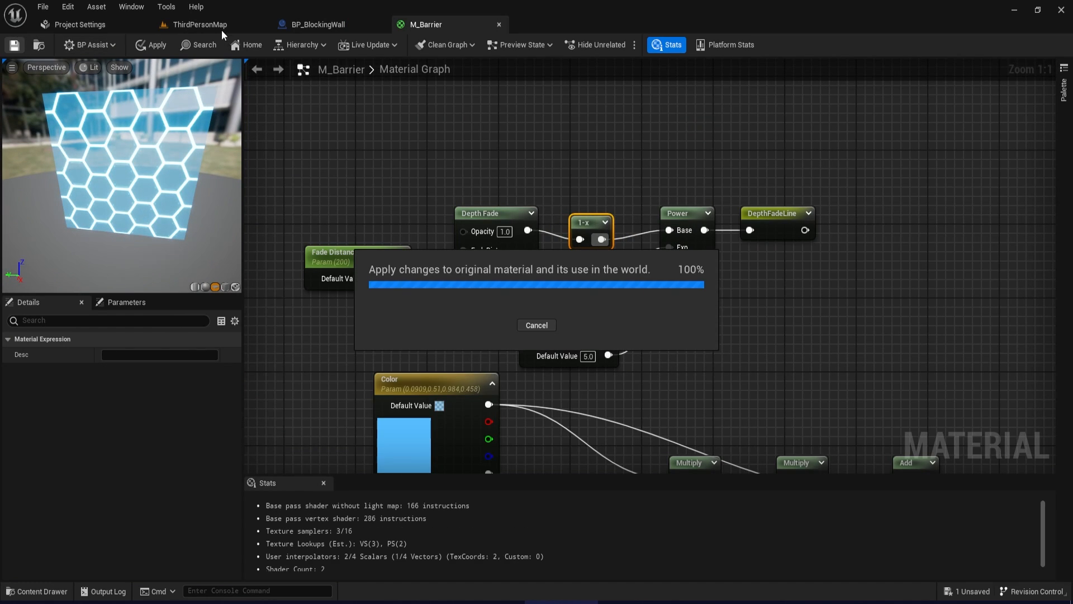
{"action": "left_click", "coordinate": [208, 23]}
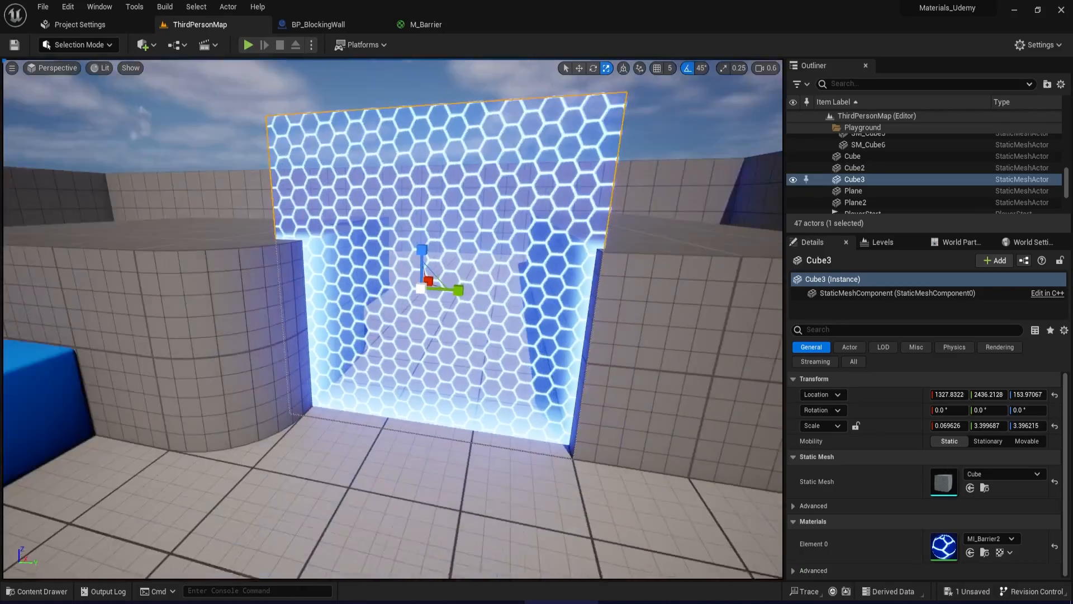
{"action": "key", "text": "w"}
{"action": "right_click_drag", "start_coordinate": [393, 319], "coordinate": [483, 341]}
{"action": "key", "text": "e"}
{"action": "key", "text": "q"}
{"action": "key", "text": "s"}
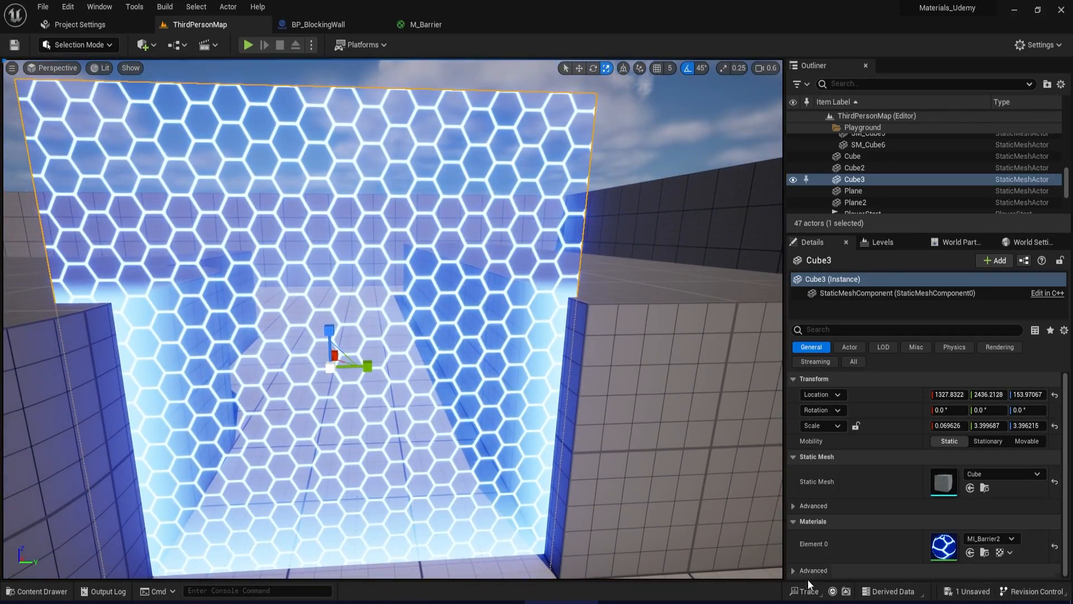
Open the wall's MI_Barrier2 material instance and override Fade Exponent with 10, checking the barrier in the level.
{"action": "double_click", "coordinate": [944, 546]}
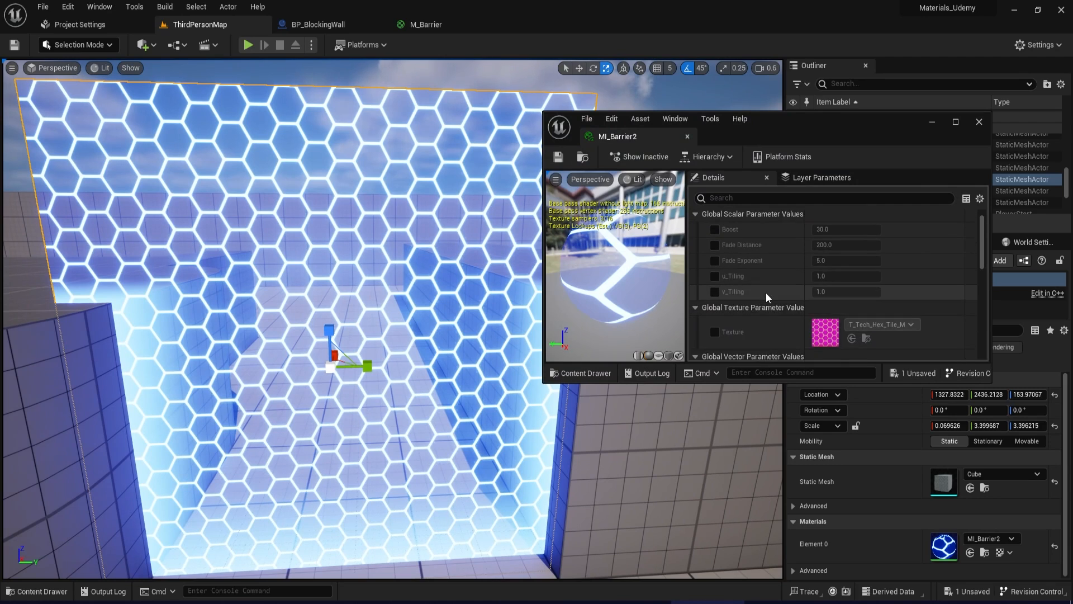
{"action": "left_click", "coordinate": [715, 279]}
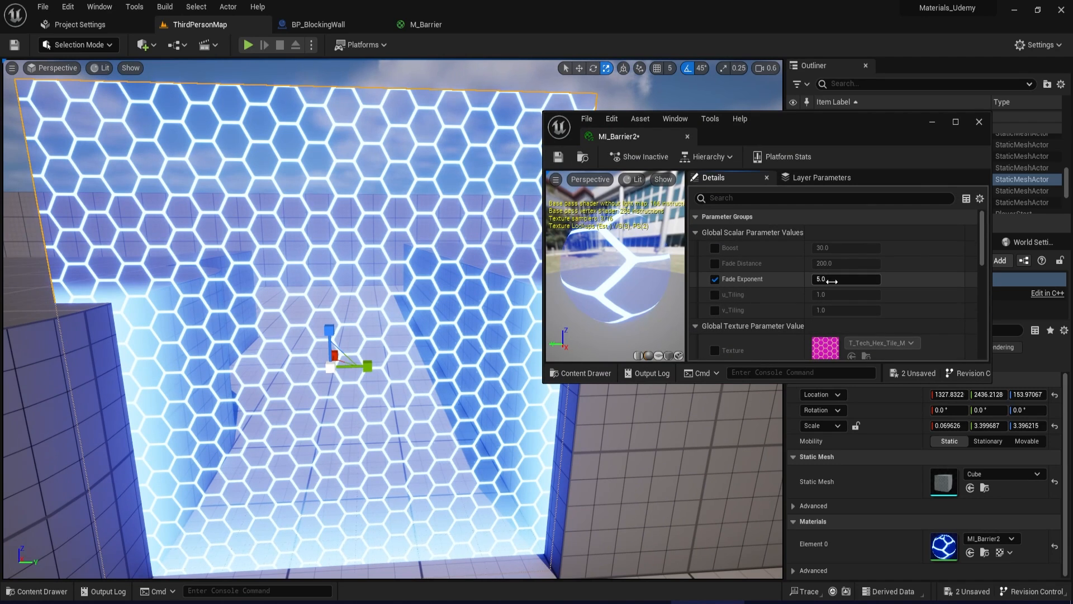
{"action": "left_click", "coordinate": [831, 281]}
{"action": "type", "text": "10"}
{"action": "key", "text": "Return"}
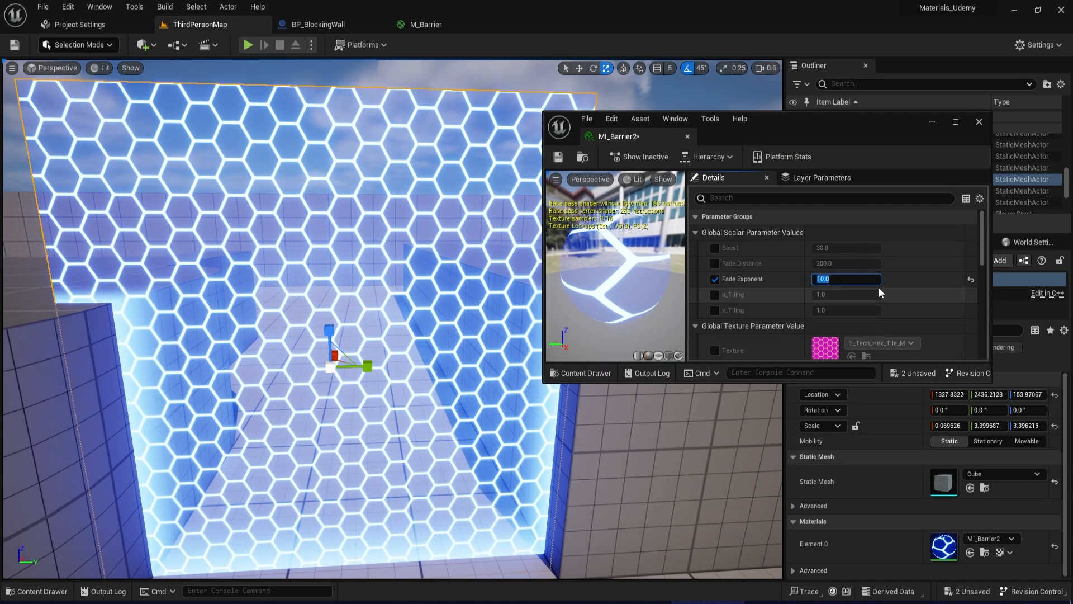
{"action": "right_click_drag", "start_coordinate": [545, 482], "coordinate": [565, 531]}
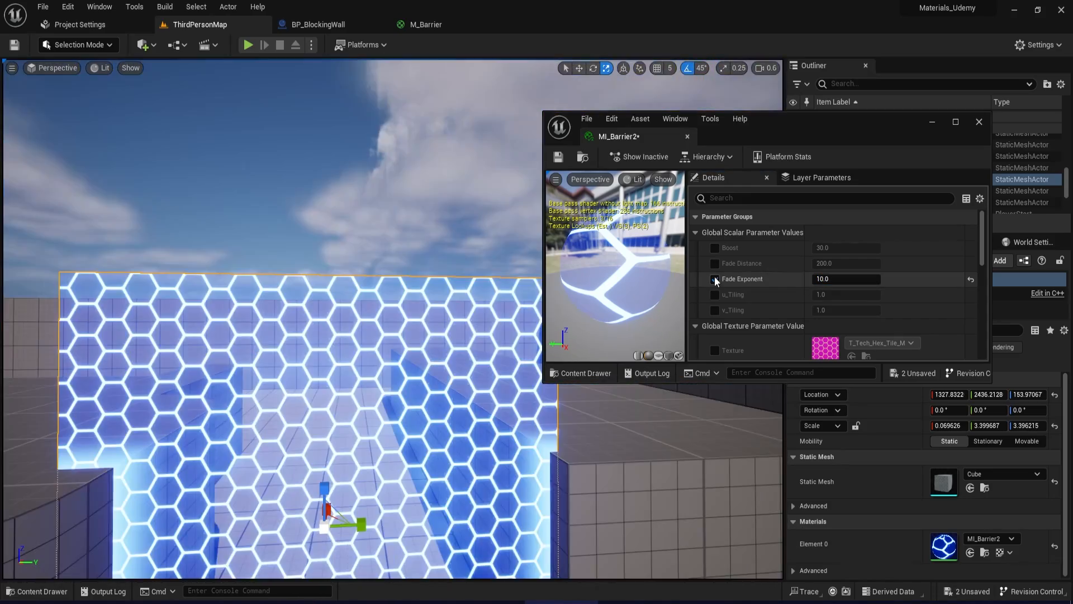
Set MI_Barrier2's Fade Exponent to 41, and enable the Fade Distance override and adjust its value.
{"action": "left_click", "coordinate": [715, 279]}
{"action": "left_click", "coordinate": [847, 279]}
{"action": "type", "text": "41"}
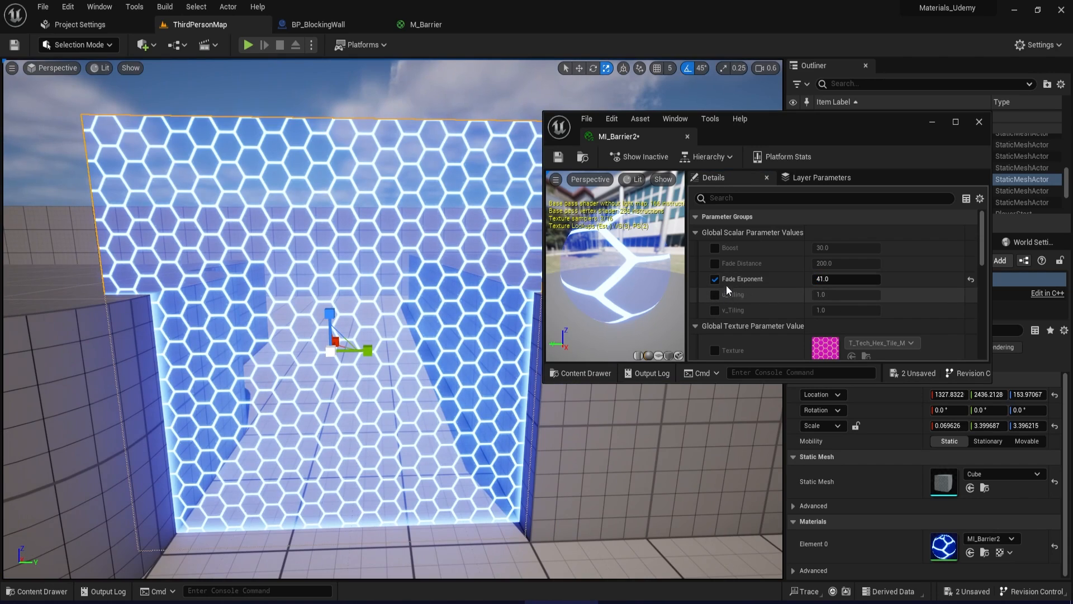
{"action": "left_click", "coordinate": [715, 263]}
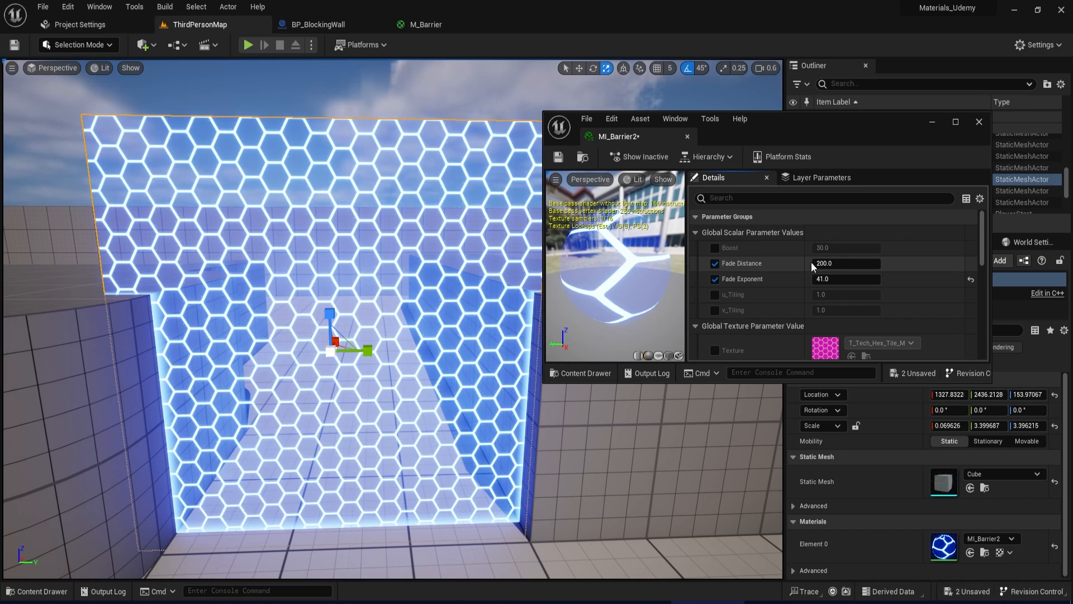
{"action": "left_click_drag", "start_coordinate": [813, 267], "coordinate": [855, 267]}
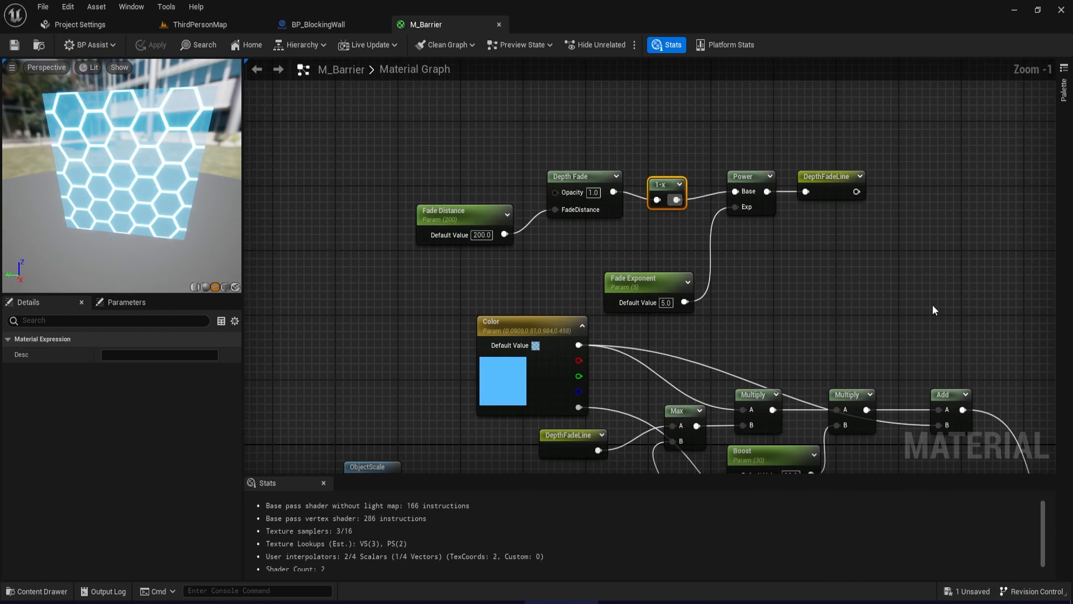
In M_Barrier, move the depth-fade nodes above the Color node and wrap them in a comment box named DepthFade.
{"action": "left_click_drag", "start_coordinate": [933, 310], "coordinate": [460, 158]}
{"action": "left_click_drag", "start_coordinate": [586, 177], "coordinate": [571, 96]}
{"action": "type", "text": "c"}
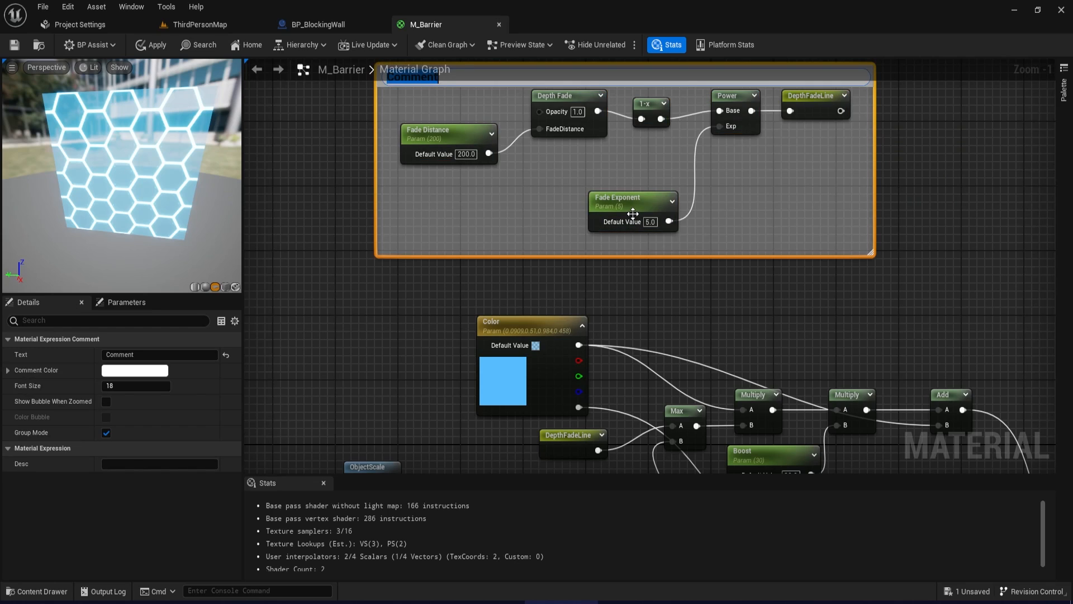
{"action": "type", "text": "DepthFade"}
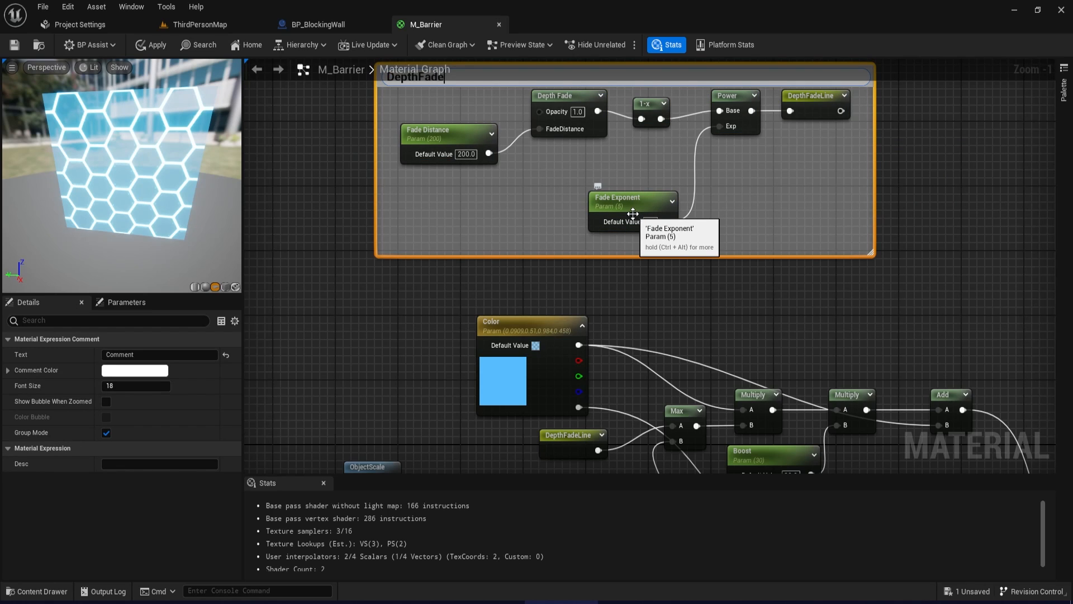
{"action": "key", "text": "Return"}
Rename the depth-fade comment box to DepthFadeLine.
{"action": "right_click_drag", "start_coordinate": [501, 194], "coordinate": [550, 239]}
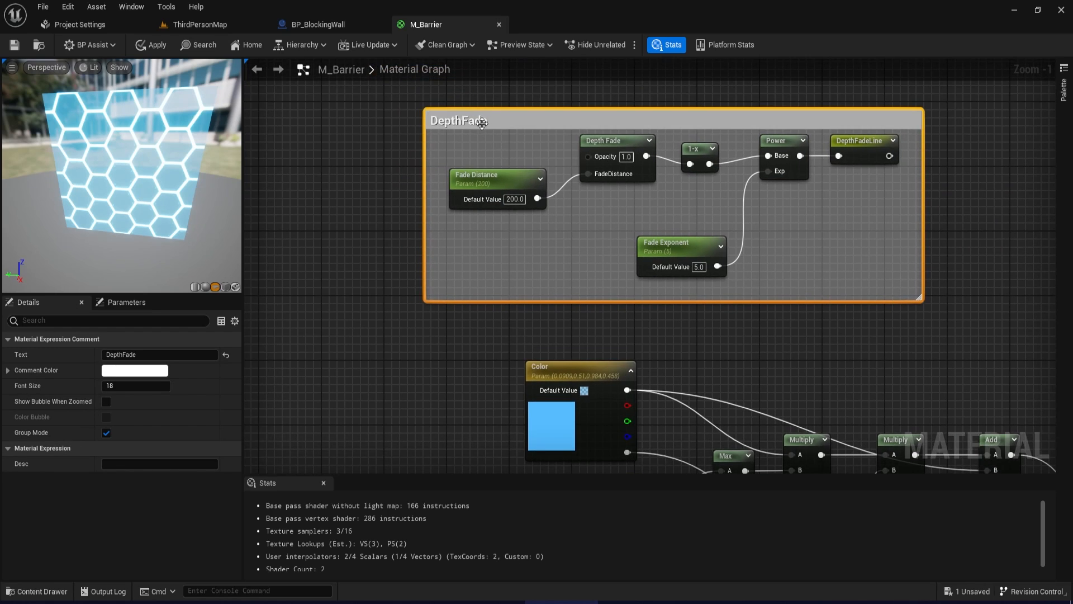
{"action": "double_click", "coordinate": [485, 123]}
{"action": "left_click", "coordinate": [503, 124]}
{"action": "type", "text": "Line"}
{"action": "key", "text": "Return"}
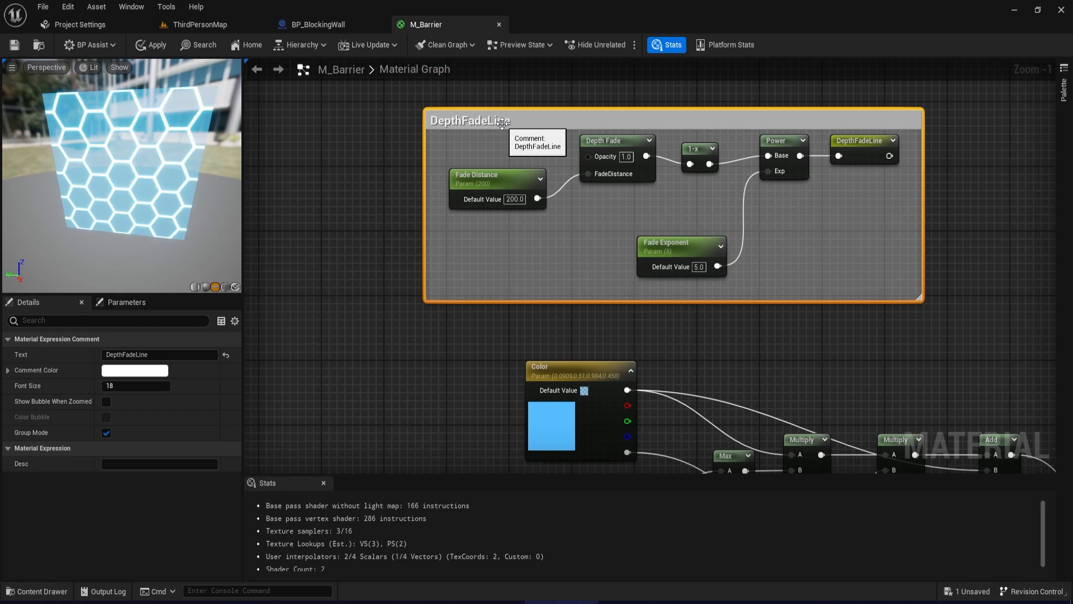
Move the Texture node and its tiling nodes as a group to the left, well clear of the Color and Max nodes.
{"action": "scroll", "coordinate": [860, 373], "scroll_direction": "down", "scroll_amount": 3}
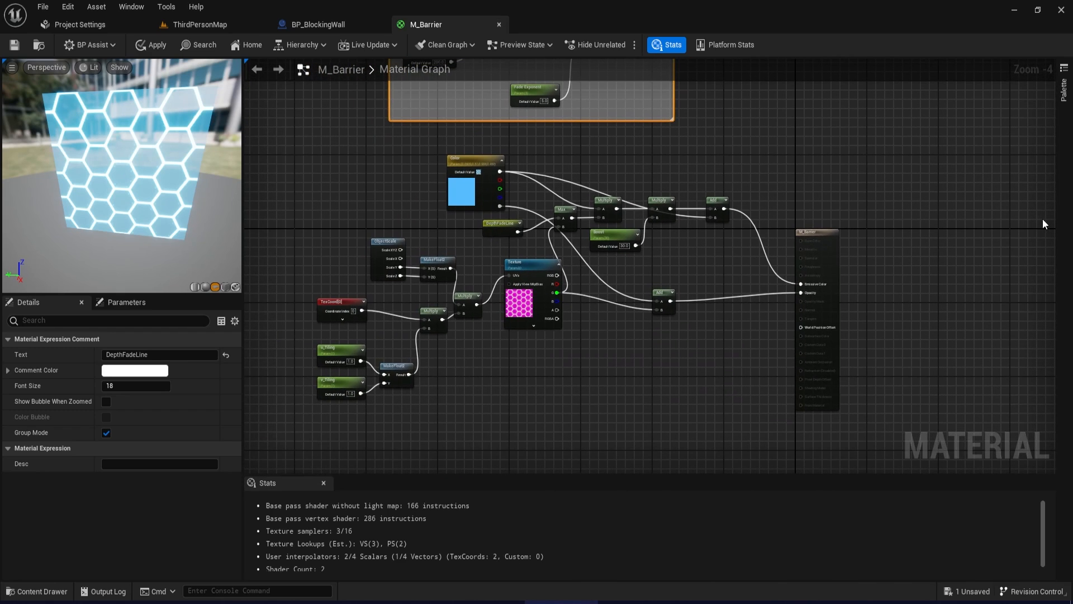
{"action": "scroll", "coordinate": [531, 329], "scroll_direction": "down", "scroll_amount": 2}
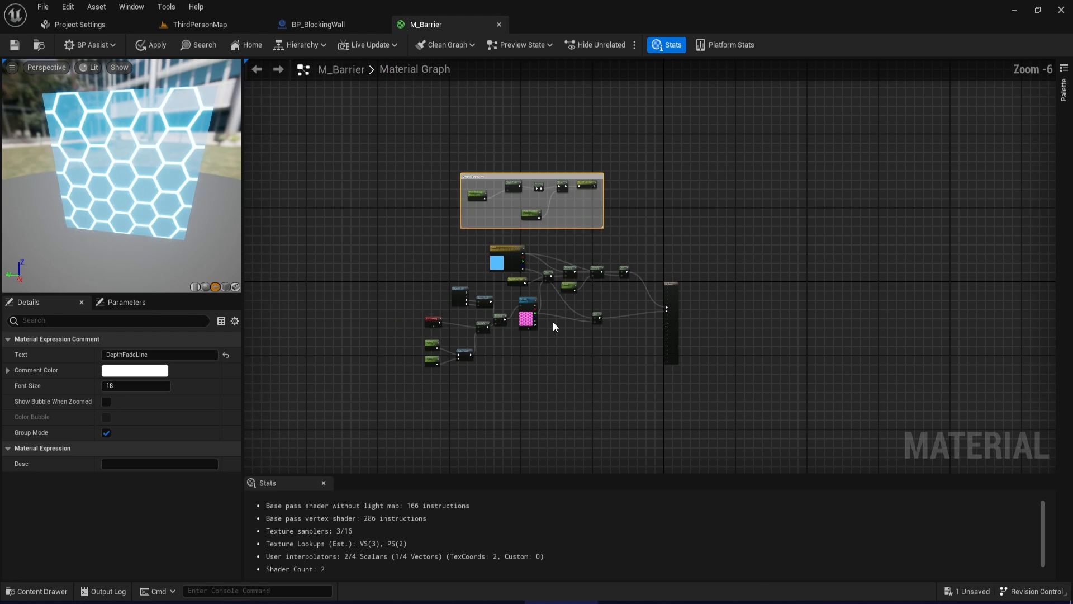
{"action": "scroll", "coordinate": [544, 358], "scroll_direction": "up", "scroll_amount": 2}
{"action": "right_click_drag", "start_coordinate": [478, 352], "coordinate": [591, 348]}
{"action": "scroll", "coordinate": [584, 363], "scroll_direction": "up", "scroll_amount": 1}
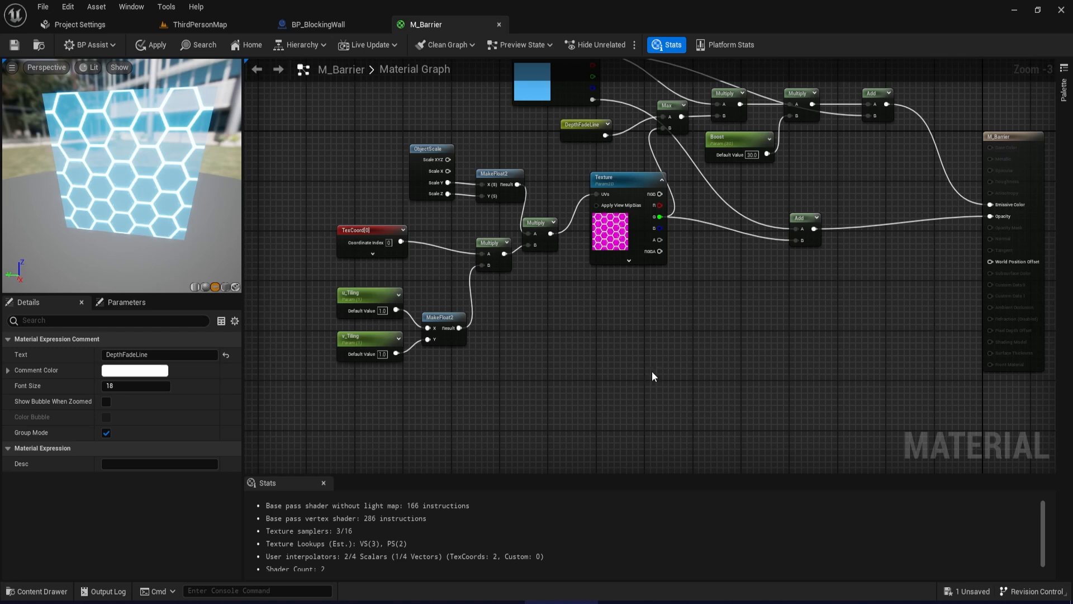
{"action": "scroll", "coordinate": [665, 294], "scroll_direction": "down", "scroll_amount": 1}
{"action": "right_click_drag", "start_coordinate": [708, 279], "coordinate": [700, 327]}
{"action": "scroll", "coordinate": [622, 353], "scroll_direction": "up", "scroll_amount": 1}
{"action": "right_click_drag", "start_coordinate": [669, 379], "coordinate": [716, 276]}
{"action": "left_click_drag", "start_coordinate": [694, 335], "coordinate": [430, 129]}
{"action": "right_click_drag", "start_coordinate": [720, 137], "coordinate": [803, 213]}
{"action": "left_click_drag", "start_coordinate": [759, 195], "coordinate": [432, 223]}
{"action": "right_click_drag", "start_coordinate": [498, 324], "coordinate": [832, 285]}
{"action": "left_click_drag", "start_coordinate": [779, 187], "coordinate": [662, 177]}
{"action": "right_click_drag", "start_coordinate": [972, 214], "coordinate": [510, 218]}
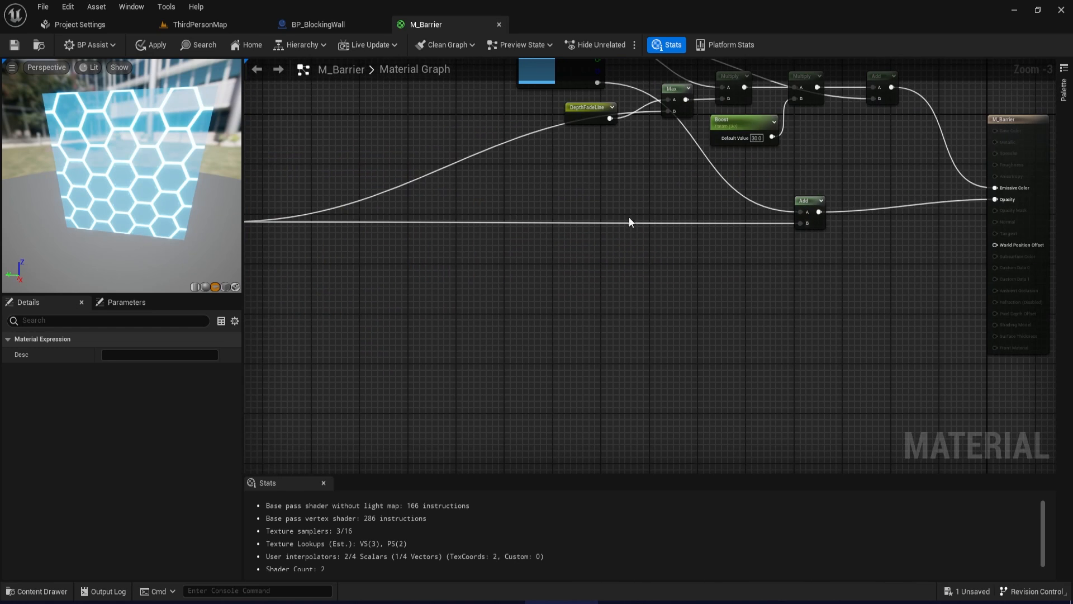
Insert a reroute point on the Texture's green-channel wire and place it just before the Max and opacity Add nodes.
{"action": "double_click", "coordinate": [505, 143]}
{"action": "left_click_drag", "start_coordinate": [508, 146], "coordinate": [803, 223]}
{"action": "right_click_drag", "start_coordinate": [544, 240], "coordinate": [711, 267]}
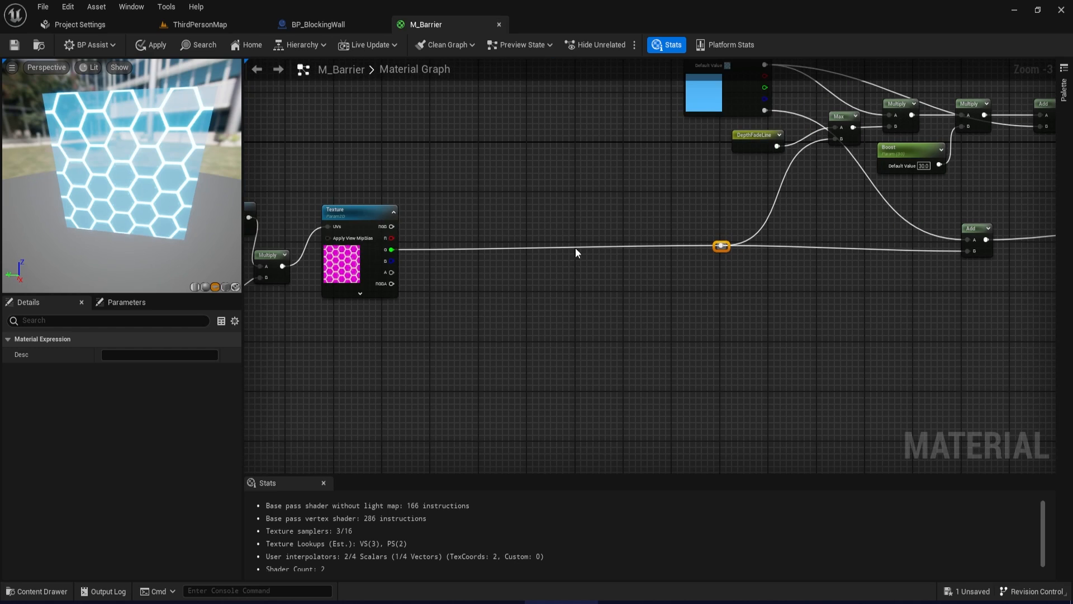
Send the Texture's green channel into a new named reroute called Texture and align it beside the Texture node.
{"action": "right_click_drag", "start_coordinate": [427, 255], "coordinate": [655, 259]}
{"action": "left_click_drag", "start_coordinate": [623, 248], "coordinate": [664, 256]}
{"action": "type", "text": "named"}
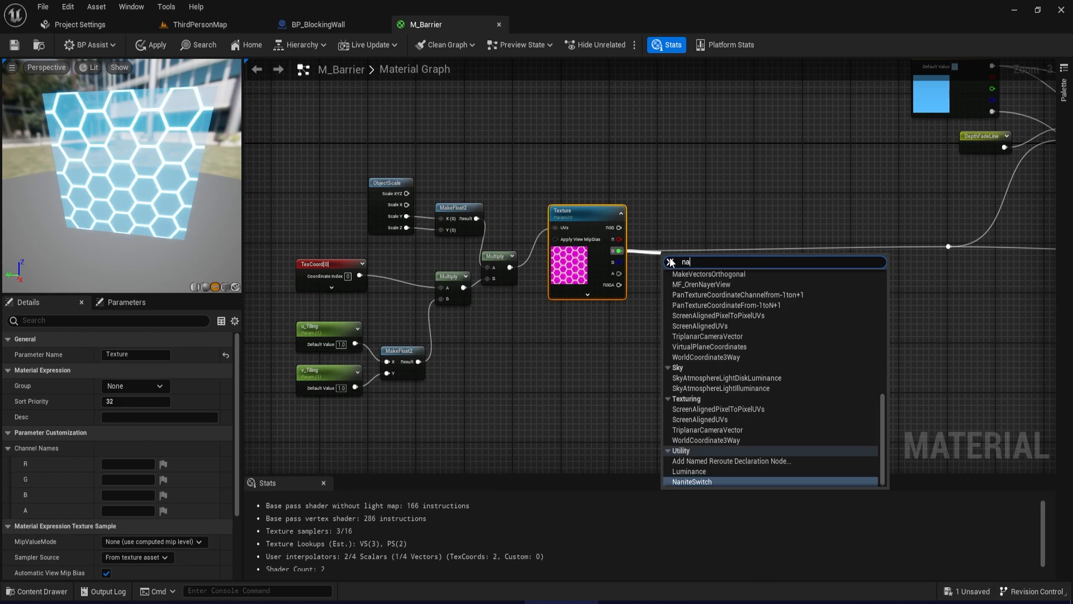
{"action": "key", "text": "Return"}
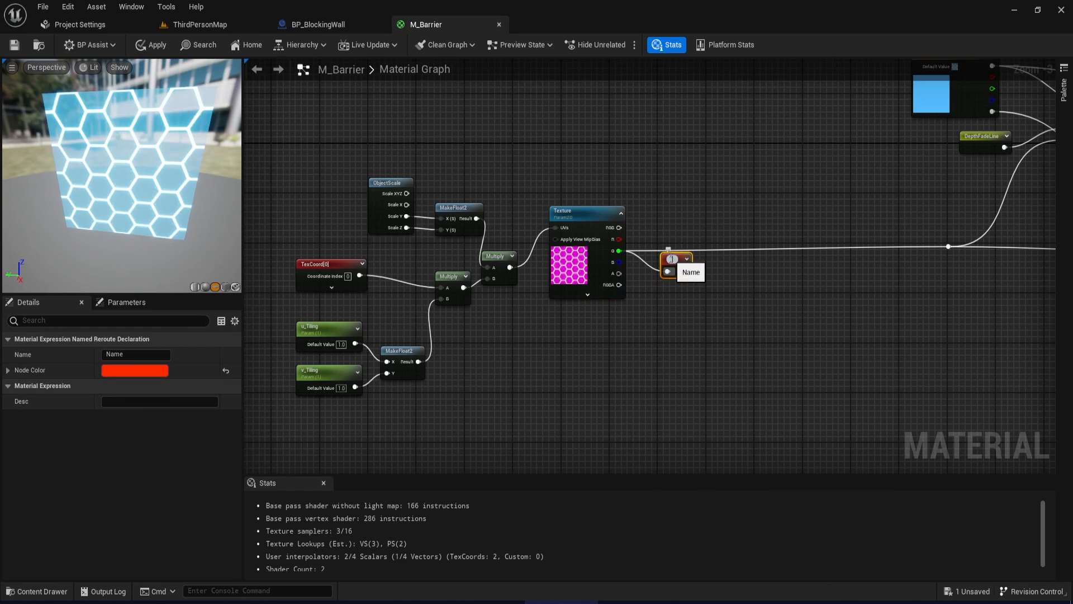
{"action": "key", "text": "Return"}
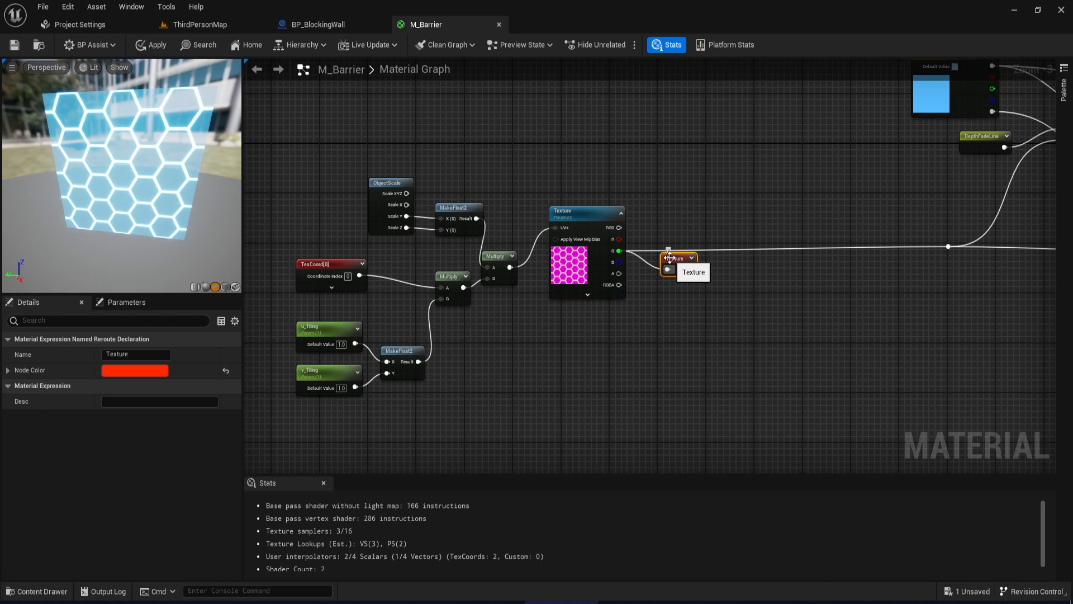
{"action": "left_click_drag", "start_coordinate": [673, 258], "coordinate": [659, 242]}
Wrap the tiling nodes, Texture sample and its named reroute in a comment box named Texture.
{"action": "left_click_drag", "start_coordinate": [727, 352], "coordinate": [441, 192]}
{"action": "left_click_drag", "start_coordinate": [491, 151], "coordinate": [970, 453]}
{"action": "right_click_drag", "start_coordinate": [912, 416], "coordinate": [702, 415]}
{"action": "type", "text": "c"}
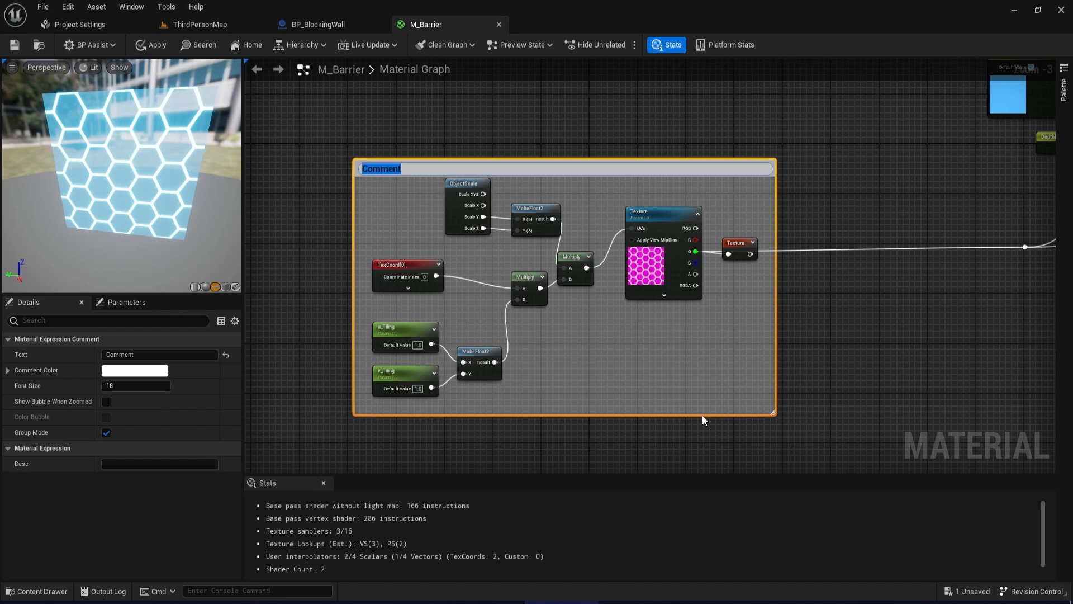
{"action": "type", "text": "Textur"}
{"action": "type", "text": "e"}
{"action": "key", "text": "Return"}
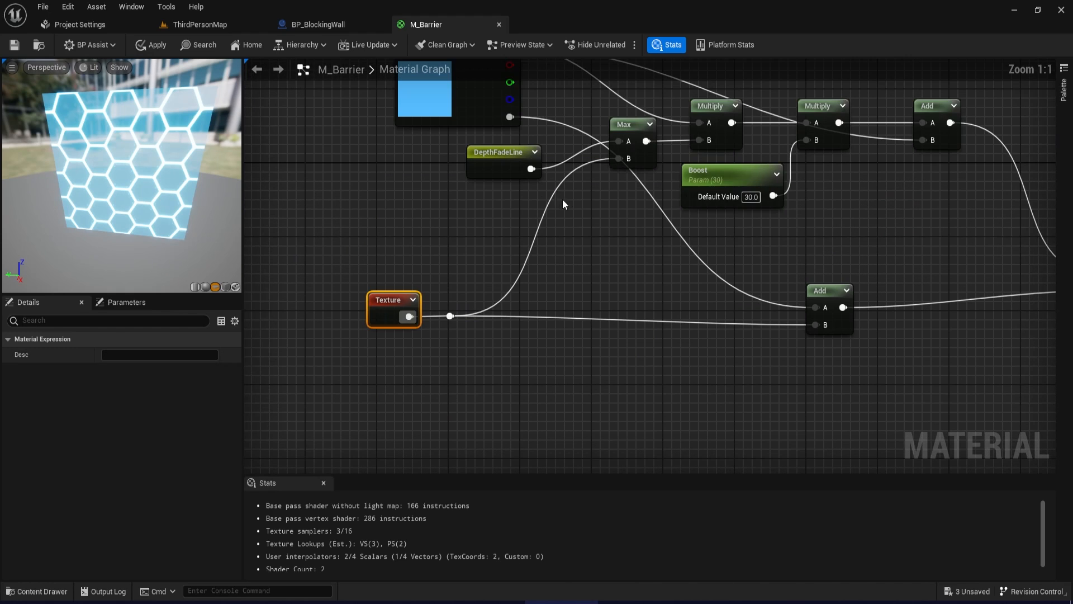
Nudge the DepthFadeLine usage node slightly farther from the Max node and review the surrounding graph layout.
{"action": "mouse_move", "coordinate": [497, 159]}
{"action": "left_mouse_down"}
{"action": "mouse_move", "coordinate": [477, 151]}
{"action": "mouse_move", "coordinate": [485, 159]}
{"action": "left_mouse_up"}
{"action": "right_click_drag", "start_coordinate": [257, 229], "coordinate": [484, 264]}
{"action": "right_click_drag", "start_coordinate": [363, 309], "coordinate": [715, 272]}
{"action": "scroll", "coordinate": [716, 272], "scroll_direction": "down", "scroll_amount": 2}
{"action": "right_click_drag", "start_coordinate": [811, 261], "coordinate": [404, 347]}
{"action": "right_click_drag", "start_coordinate": [379, 257], "coordinate": [360, 222]}
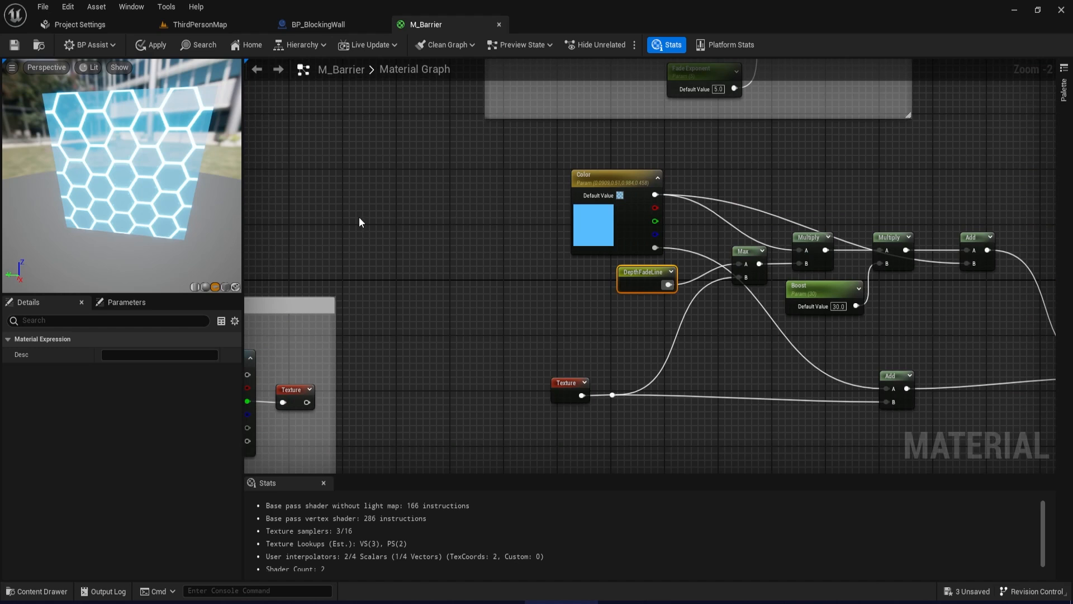
Add a Sine_Remapped function node in the empty graph area above the Texture comment box.
{"action": "left_click", "coordinate": [802, 286]}
{"action": "right_click_drag", "start_coordinate": [280, 184], "coordinate": [774, 208]}
{"action": "right_click_drag", "start_coordinate": [570, 143], "coordinate": [635, 243]}
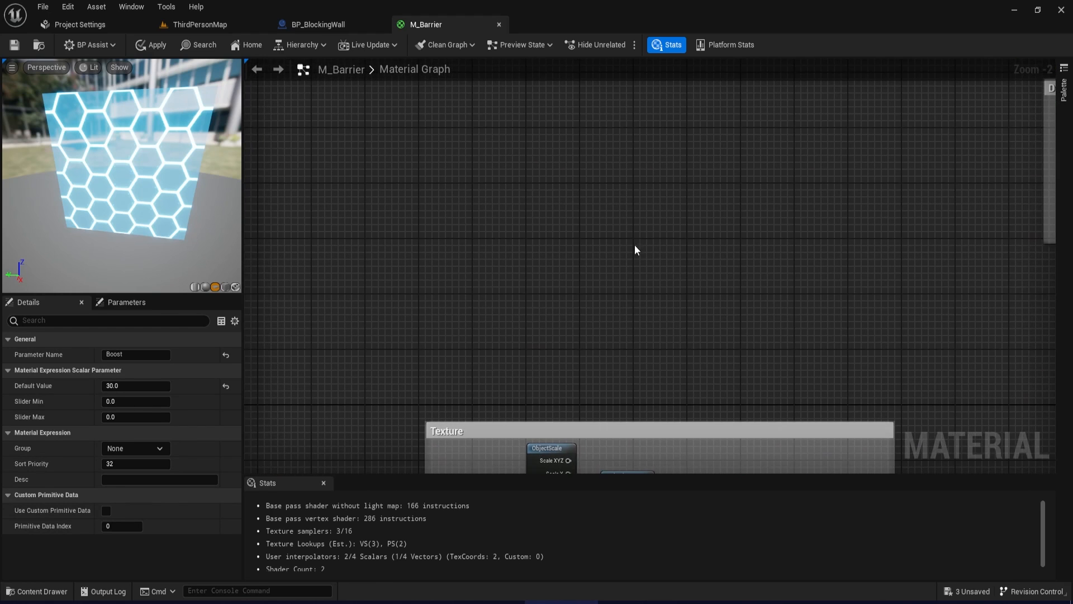
{"action": "right_click_drag", "start_coordinate": [709, 224], "coordinate": [642, 259]}
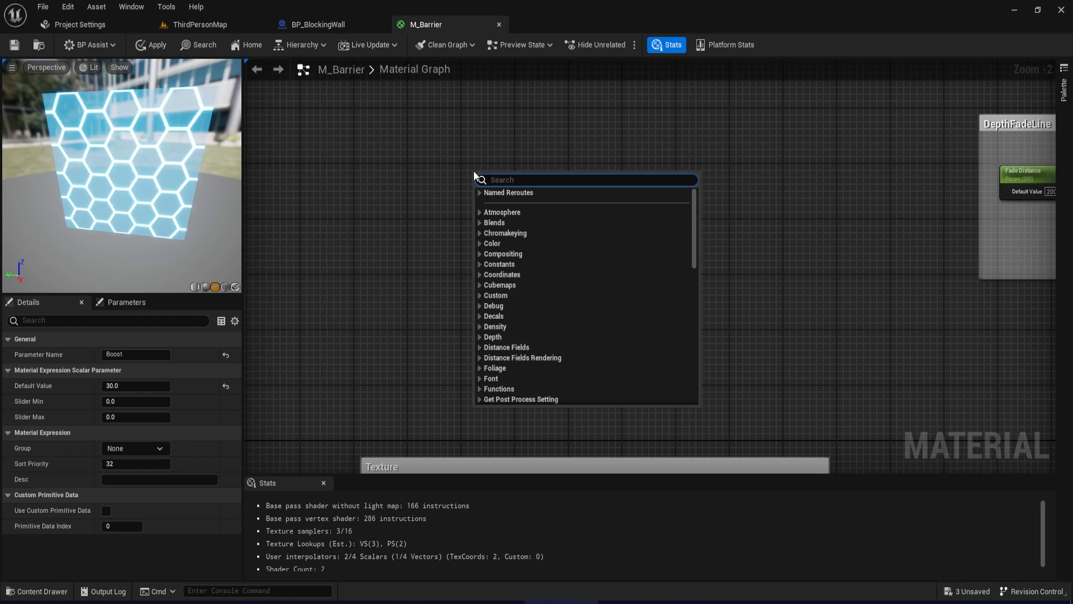
{"action": "type", "text": "sine"}
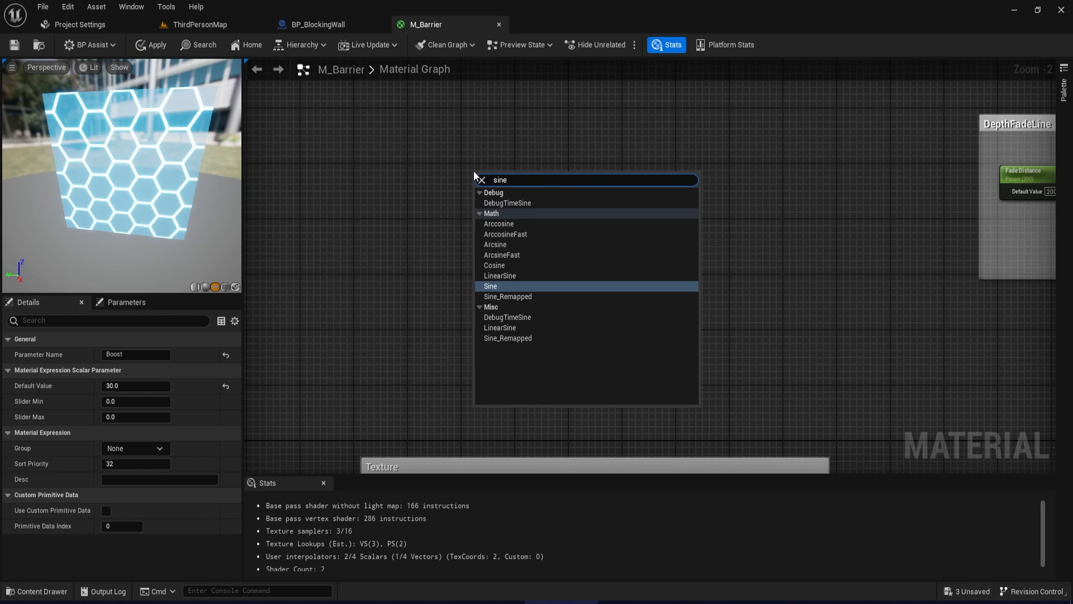
{"action": "left_click", "coordinate": [508, 297]}
{"action": "scroll", "coordinate": [597, 251], "scroll_direction": "up", "scroll_amount": 1}
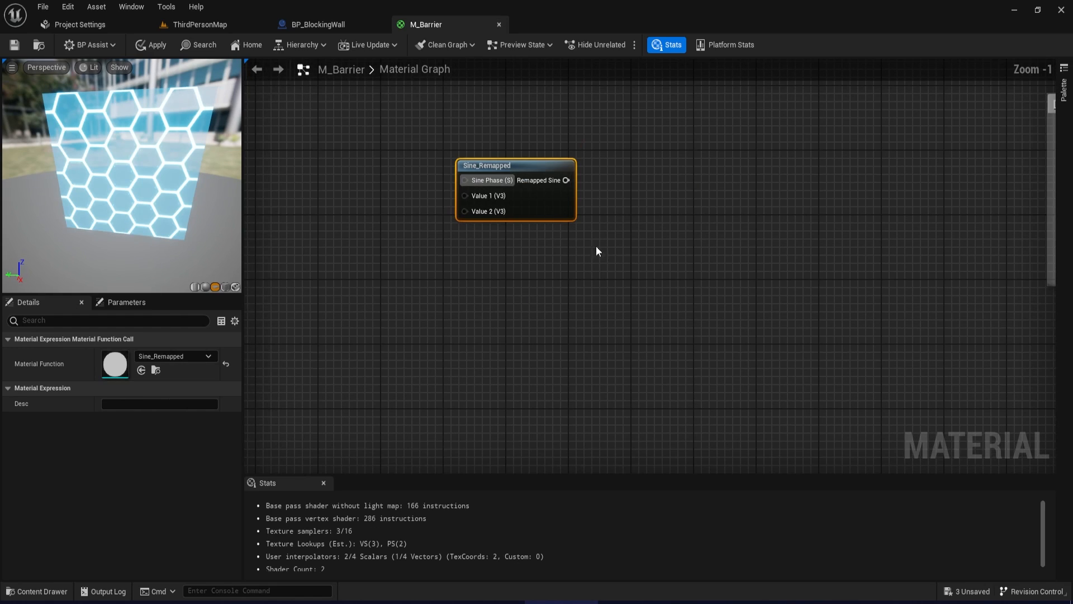
{"action": "scroll", "coordinate": [597, 247], "scroll_direction": "down", "scroll_amount": 1}
{"action": "right_click_drag", "start_coordinate": [602, 242], "coordinate": [532, 214]}
{"action": "left_click_drag", "start_coordinate": [474, 186], "coordinate": [495, 212]}
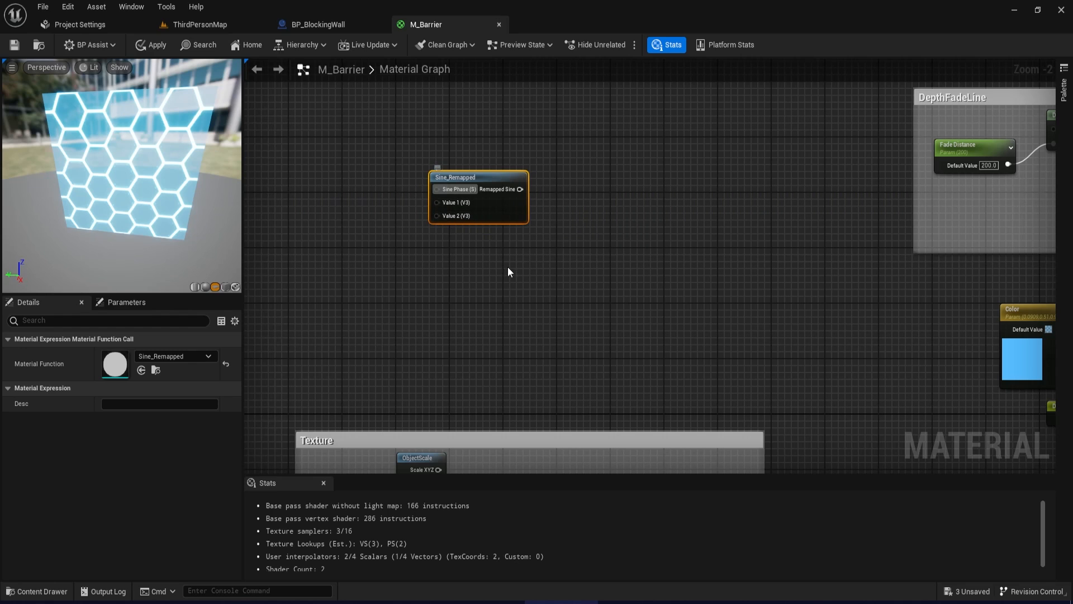
Place a constant node beside Sine_Remapped and set its value to 0.2.
{"action": "right_click_drag", "start_coordinate": [508, 268], "coordinate": [670, 281]}
{"action": "key", "text": "1"}
{"action": "left_click", "coordinate": [506, 228]}
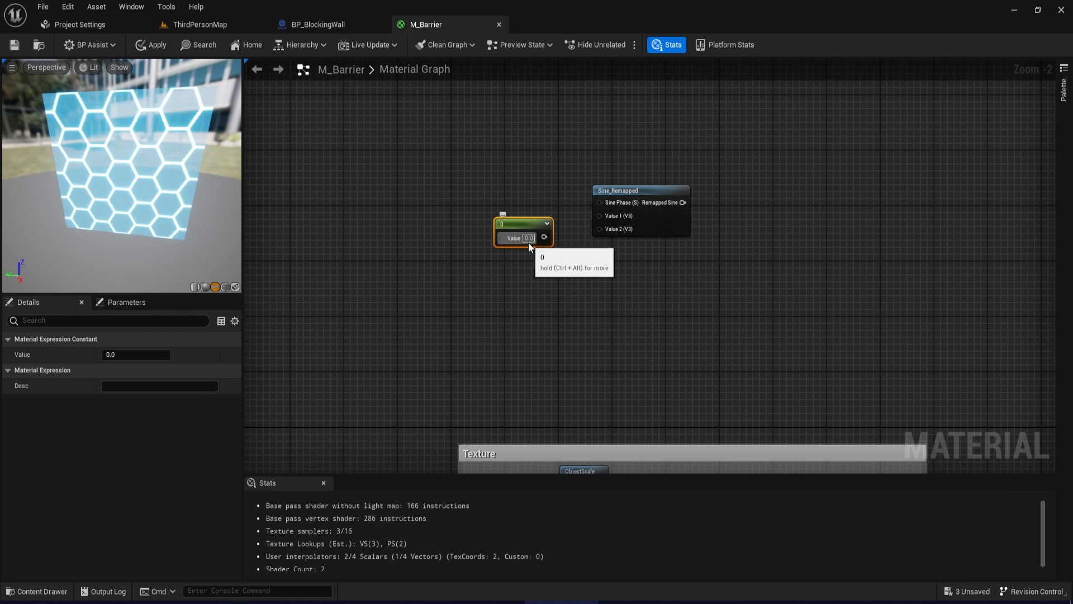
{"action": "left_click", "coordinate": [527, 237]}
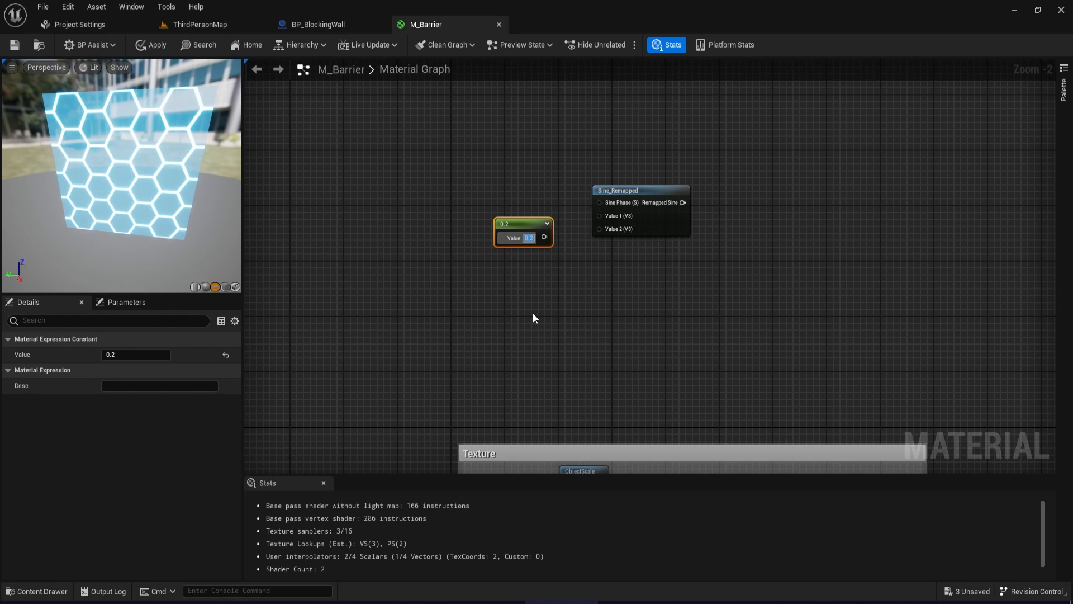
{"action": "left_click", "coordinate": [520, 266]}
{"action": "key", "text": "s"}
{"action": "left_click", "coordinate": [520, 275]}
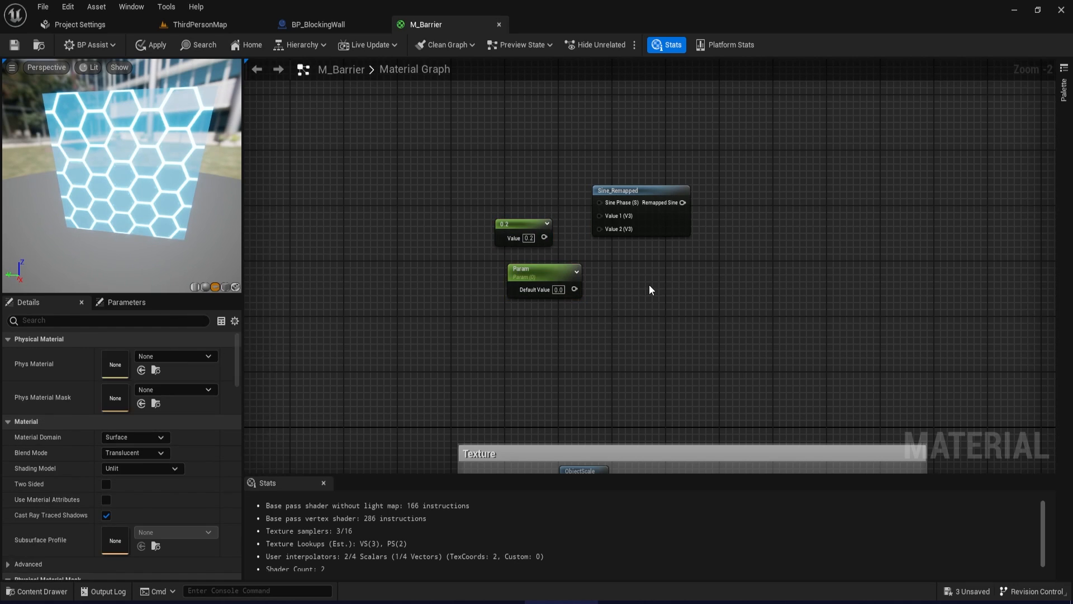
{"action": "left_click", "coordinate": [530, 281]}
{"action": "key", "text": "Delete"}
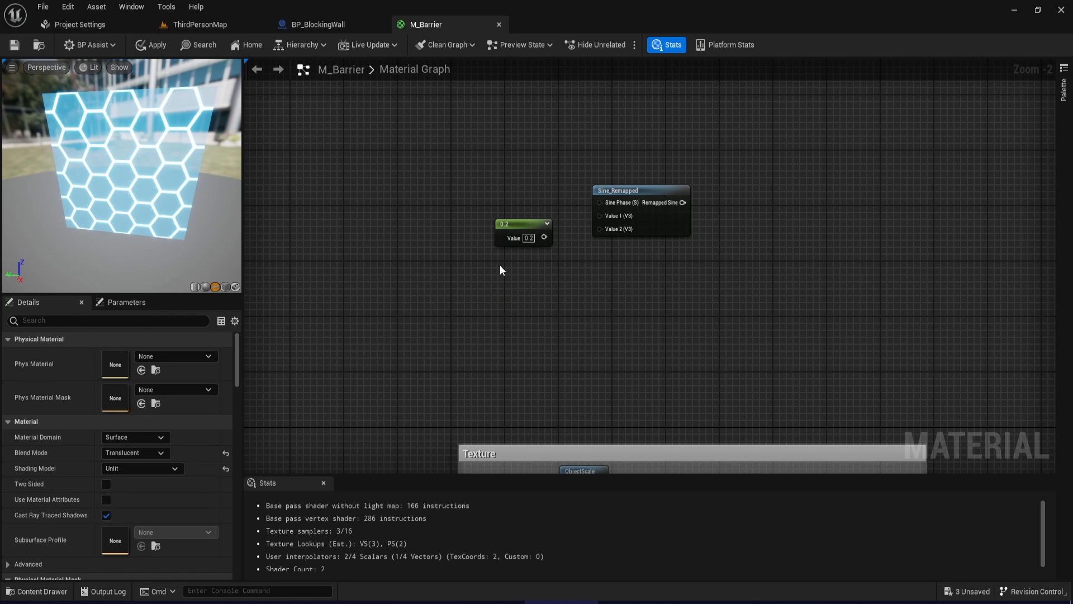
Add a second constant of 2, then wire the 0.2 constant to Sine_Remapped's Value 1 and the 2 to Value 2.
{"action": "key", "text": "1"}
{"action": "left_click", "coordinate": [504, 265]}
{"action": "left_click", "coordinate": [539, 285]}
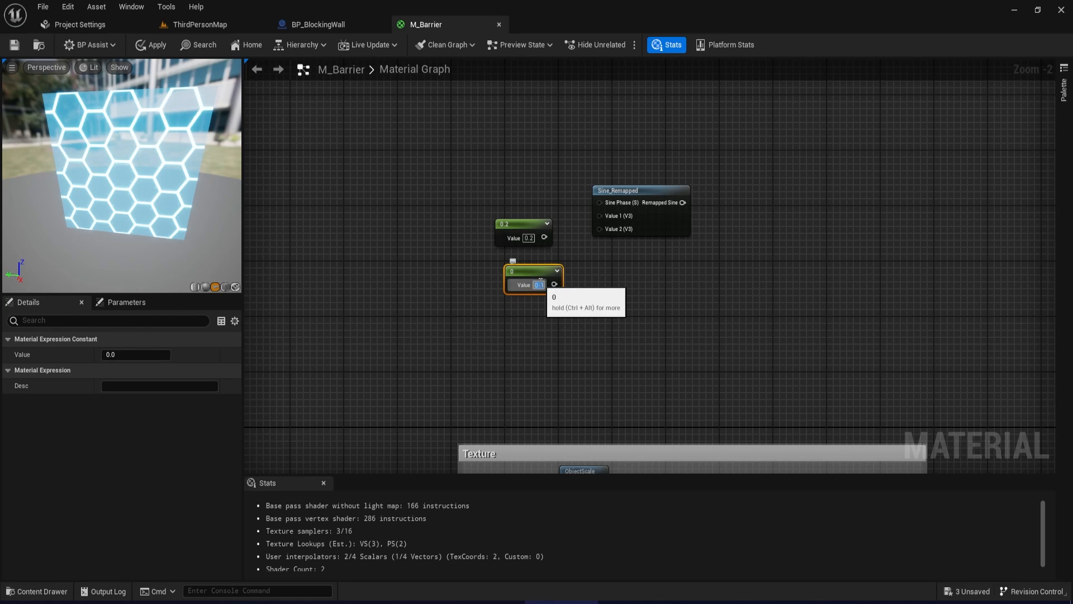
{"action": "type", "text": "20"}
{"action": "key", "text": "Return"}
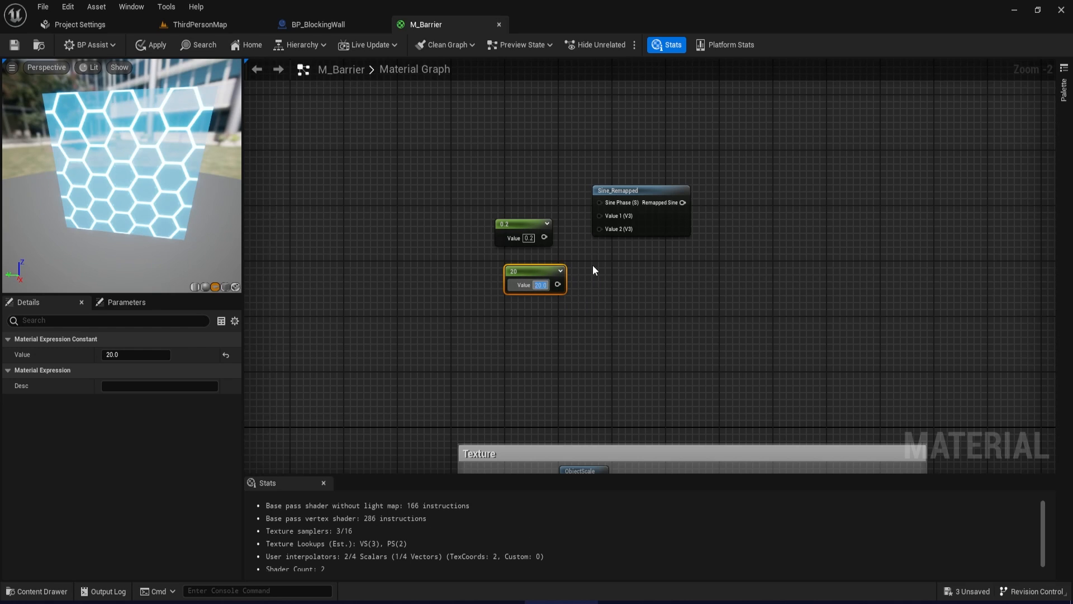
{"action": "key", "text": "Return"}
{"action": "left_click_drag", "start_coordinate": [555, 284], "coordinate": [612, 217]}
{"action": "right_click_drag", "start_coordinate": [501, 172], "coordinate": [546, 210]}
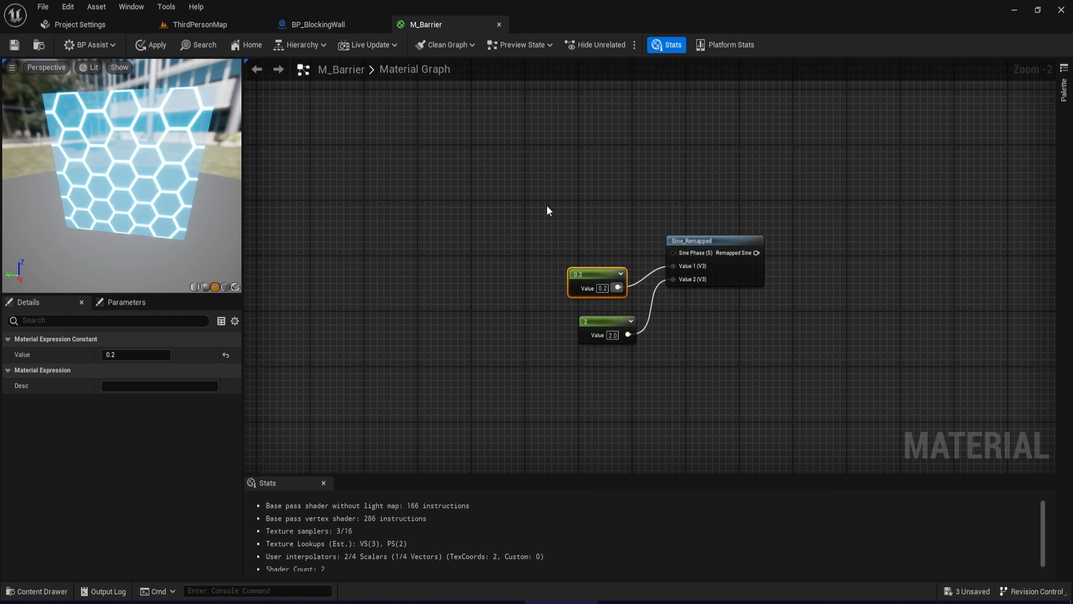
Add a Time node up and away from the two constants that feed Sine_Remapped.
{"action": "right_click", "coordinate": [494, 192]}
{"action": "type", "text": "time"}
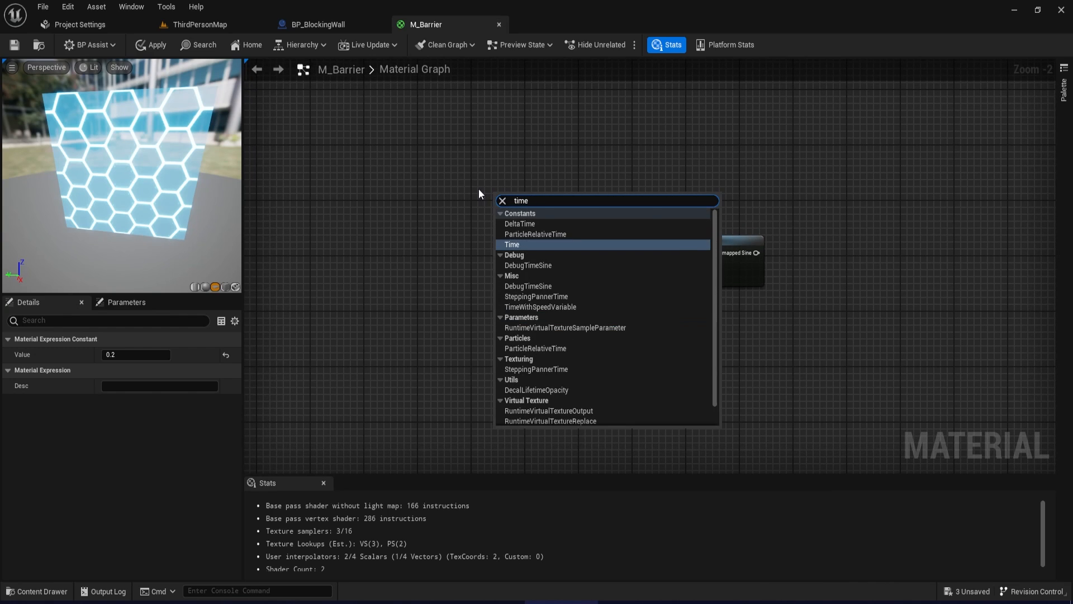
{"action": "key", "text": "Return"}
{"action": "left_click_drag", "start_coordinate": [506, 206], "coordinate": [490, 199]}
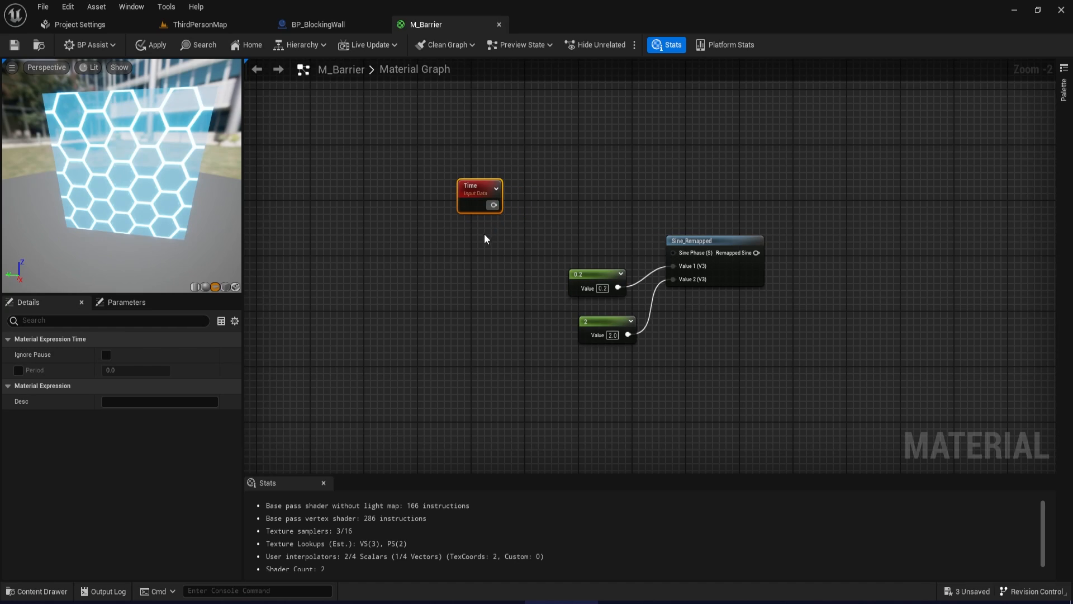
Create a scalar parameter named Pulse Speed below the Time node with a default value of 1.
{"action": "left_click", "coordinate": [461, 234]}
{"action": "type", "text": "S"}
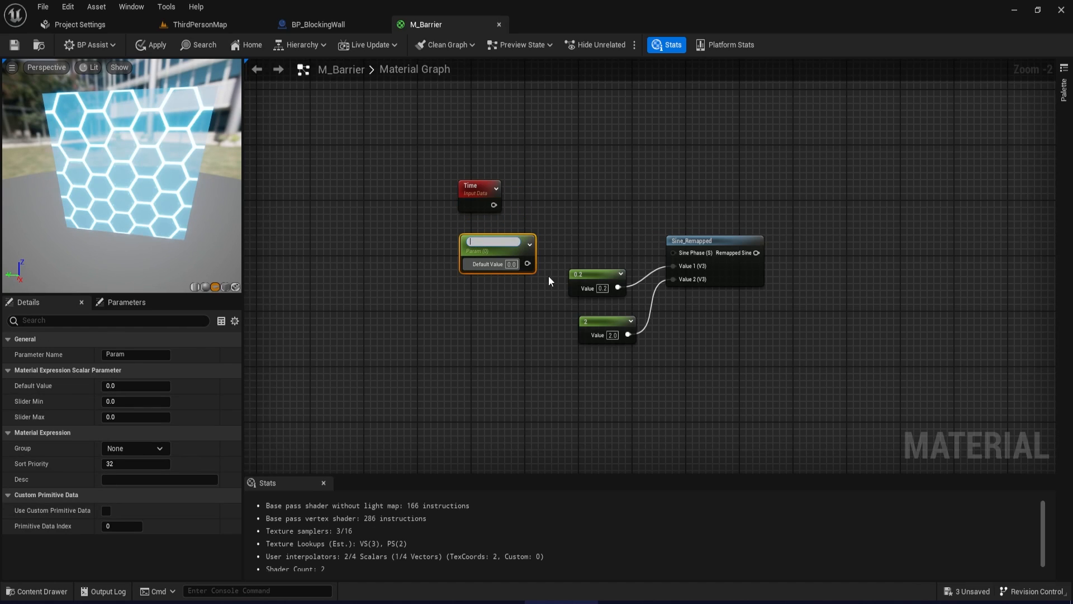
{"action": "type", "text": "ulse Speed"}
{"action": "key", "text": "Return"}
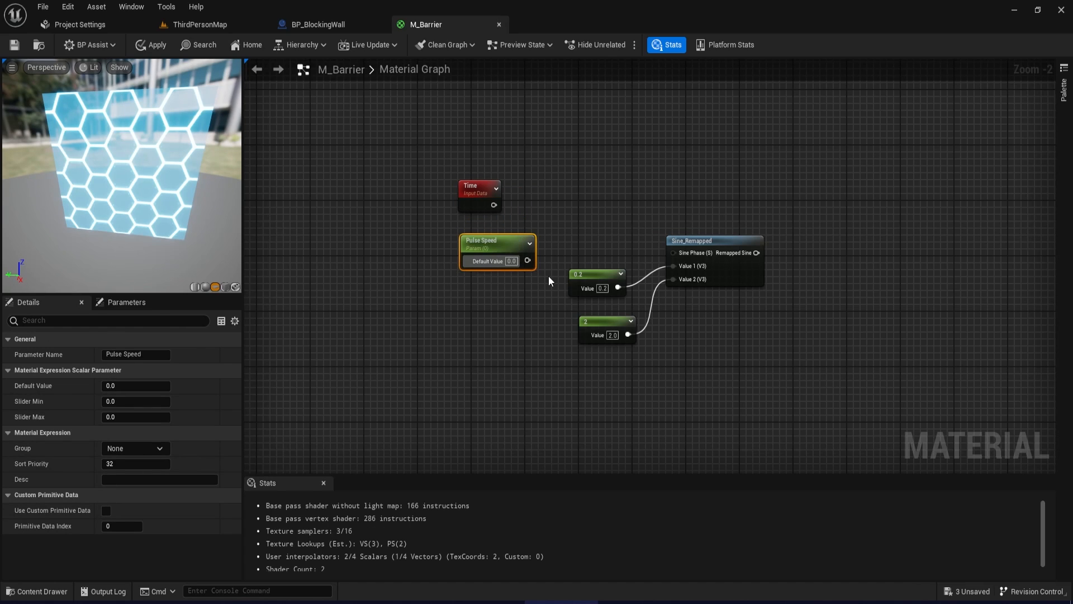
{"action": "left_click", "coordinate": [511, 261]}
{"action": "type", "text": "10"}
{"action": "key", "text": "Return"}
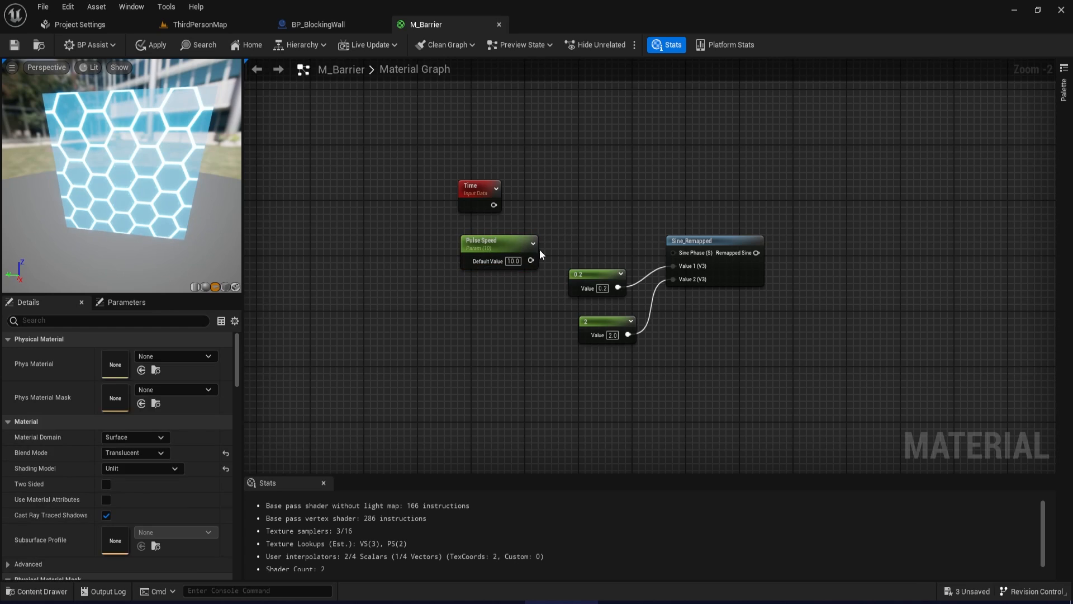
{"action": "left_click", "coordinate": [544, 256]}
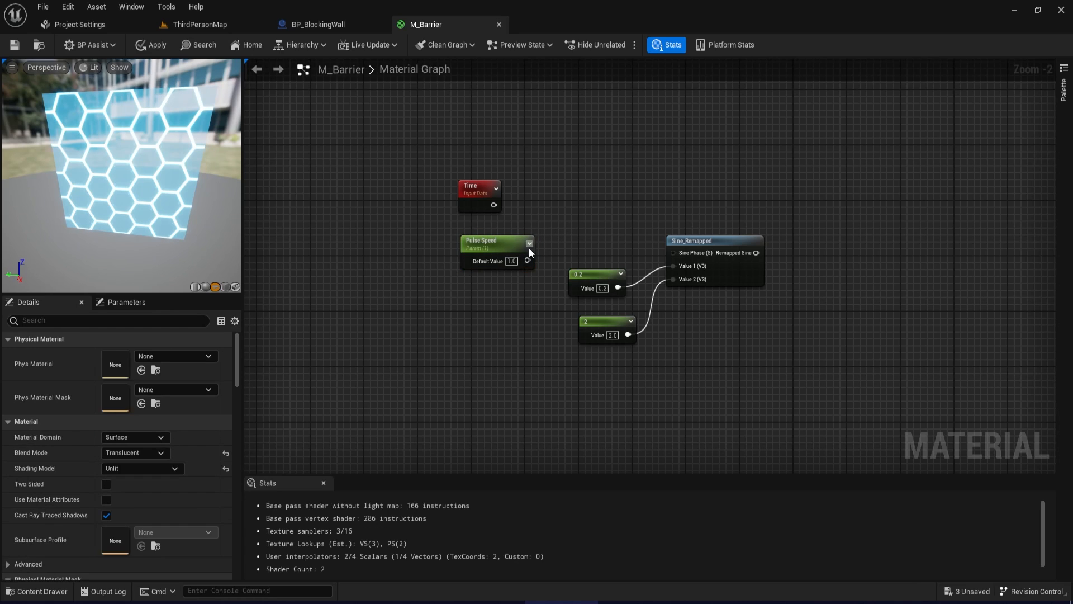
Multiply Time by Pulse Speed and feed the product into Sine_Remapped's Sine Phase input.
{"action": "left_click", "coordinate": [544, 196]}
{"action": "left_click_drag", "start_coordinate": [494, 204], "coordinate": [548, 204]}
{"action": "left_click_drag", "start_coordinate": [527, 254], "coordinate": [681, 253]}
Copy the Boost parameter next to Sine_Remapped and multiply it by the Remapped Sine output.
{"action": "right_click_drag", "start_coordinate": [768, 223], "coordinate": [601, 215]}
{"action": "right_click_drag", "start_coordinate": [950, 335], "coordinate": [615, 249]}
{"action": "left_click", "coordinate": [538, 277]}
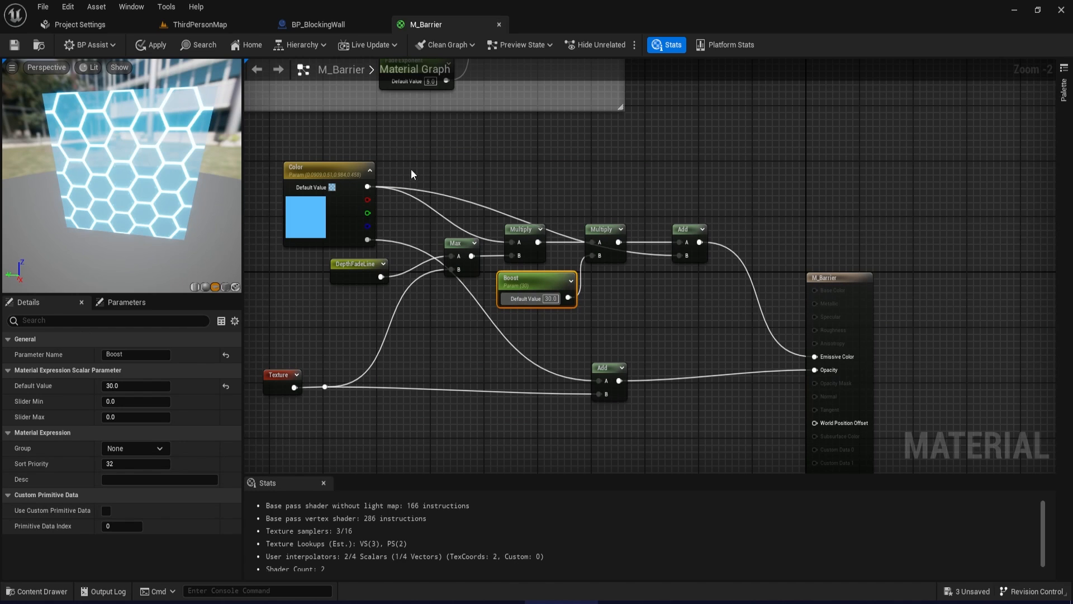
{"action": "right_click_drag", "start_coordinate": [411, 169], "coordinate": [805, 313]}
{"action": "right_click_drag", "start_coordinate": [402, 178], "coordinate": [799, 292]}
{"action": "key", "text": "ctrl+v"}
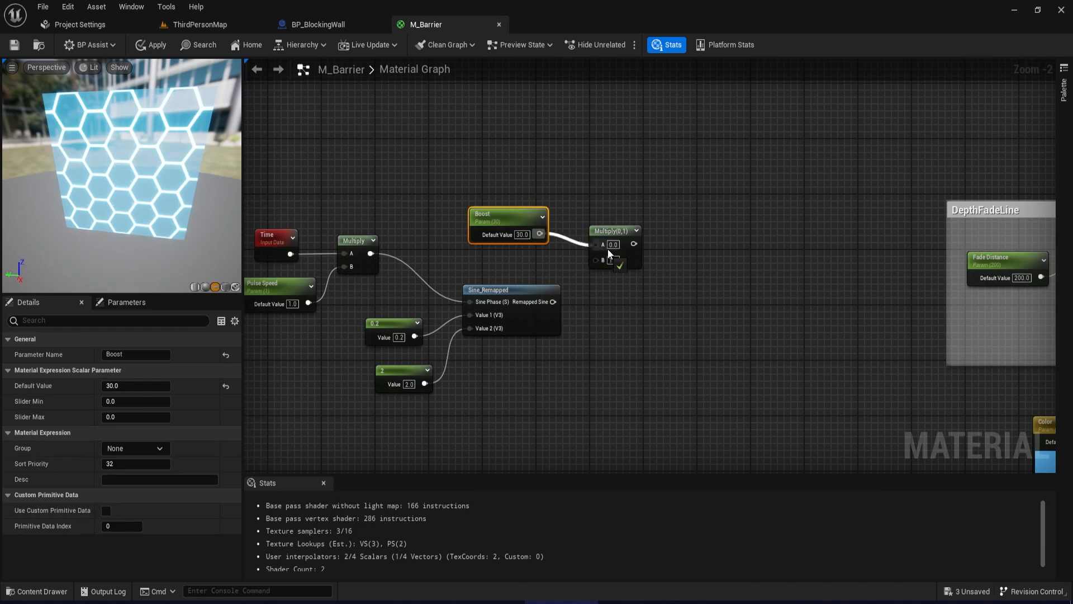
{"action": "left_click", "coordinate": [607, 248]}
Send the boost multiplication's output into a new named reroute called PulseBoost.
{"action": "left_click_drag", "start_coordinate": [605, 247], "coordinate": [643, 246]}
{"action": "type", "text": "name"}
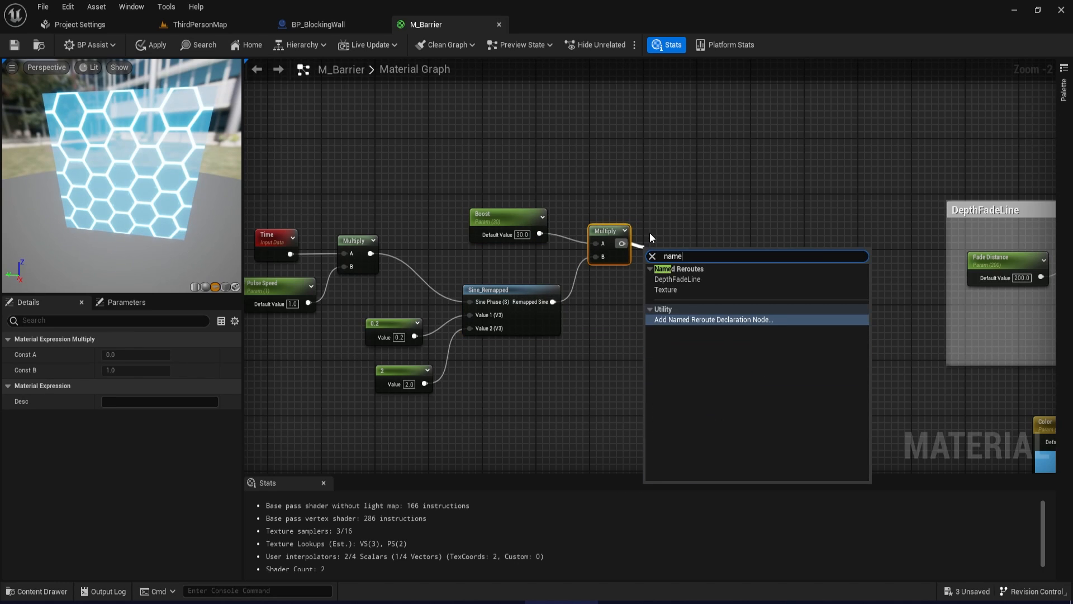
{"action": "key", "text": "Return"}
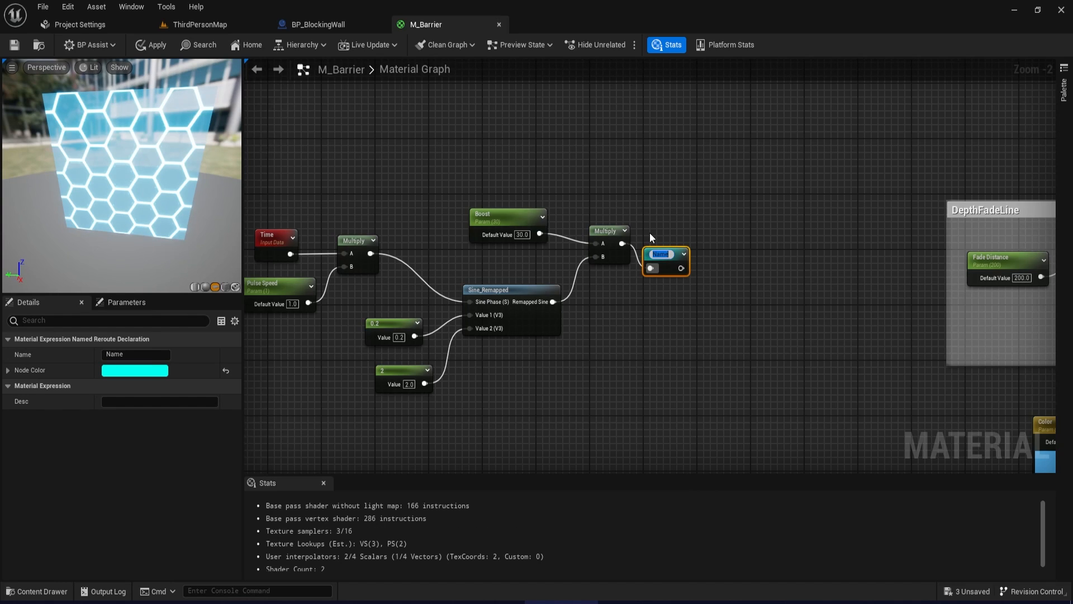
{"action": "type", "text": "PulseBoost"}
{"action": "key", "text": "Return"}
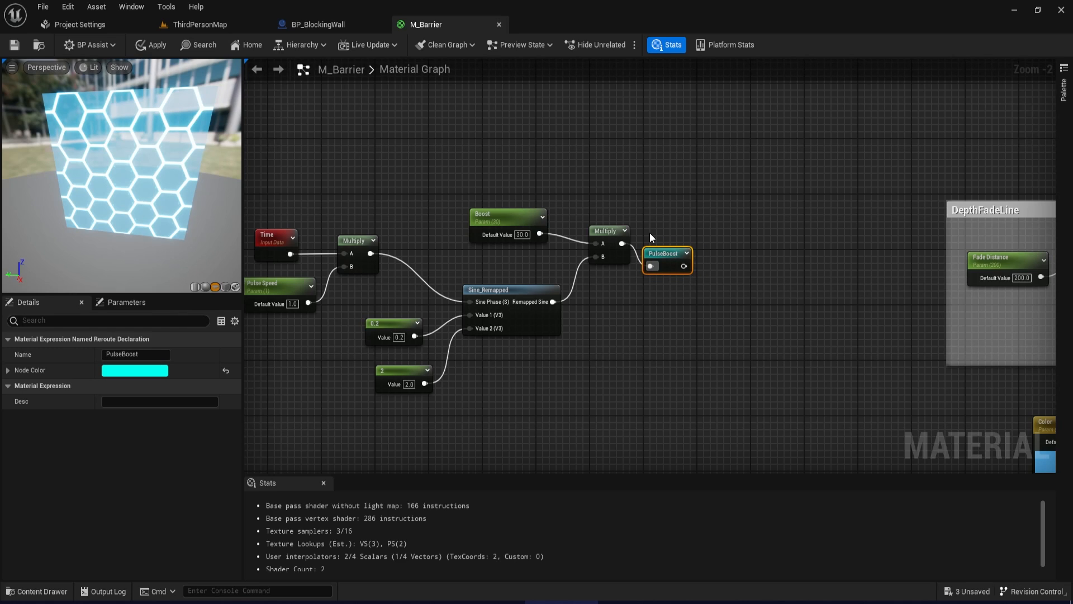
Wrap all the pulse nodes and the PulseBoost reroute in a comment box titled Pule Boost.
{"action": "scroll", "coordinate": [650, 232], "scroll_direction": "down", "scroll_amount": 2}
{"action": "left_click_drag", "start_coordinate": [660, 370], "coordinate": [344, 208]}
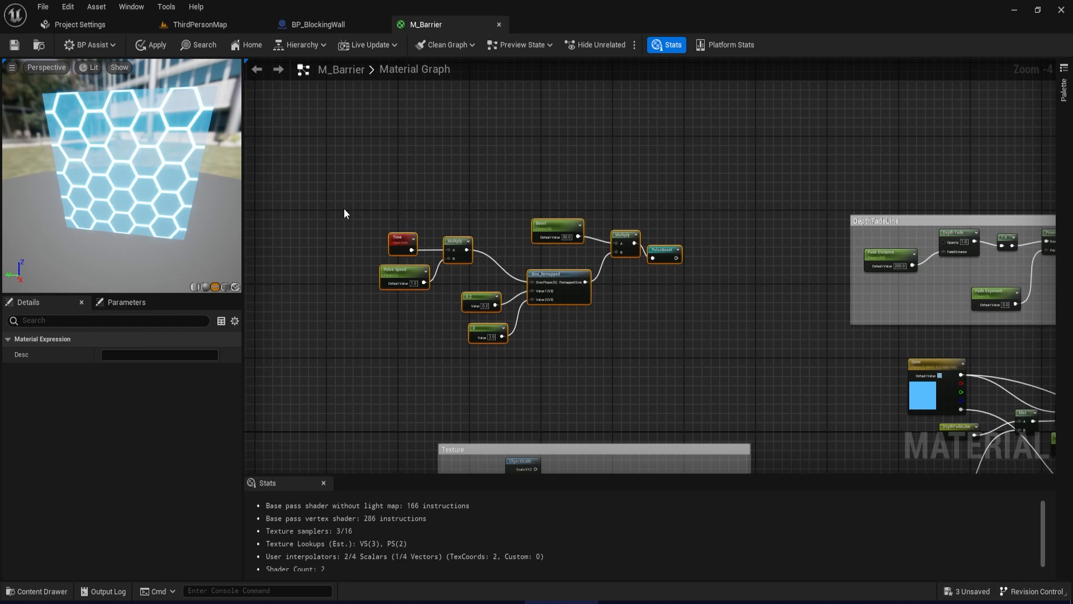
{"action": "type", "text": "cP"}
{"action": "type", "text": "ule"}
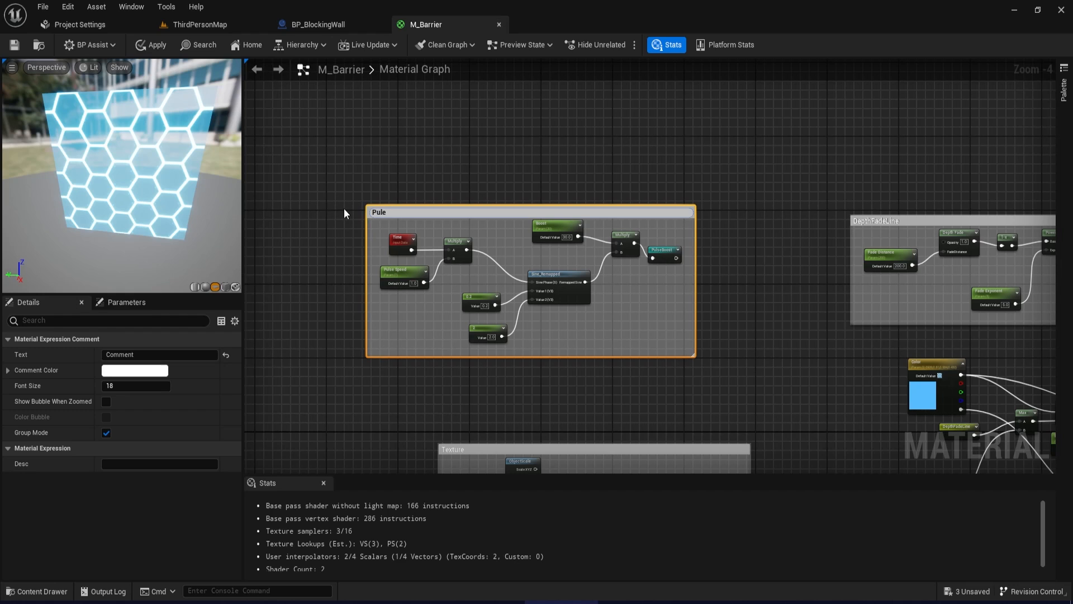
{"action": "type", "text": " Boost"}
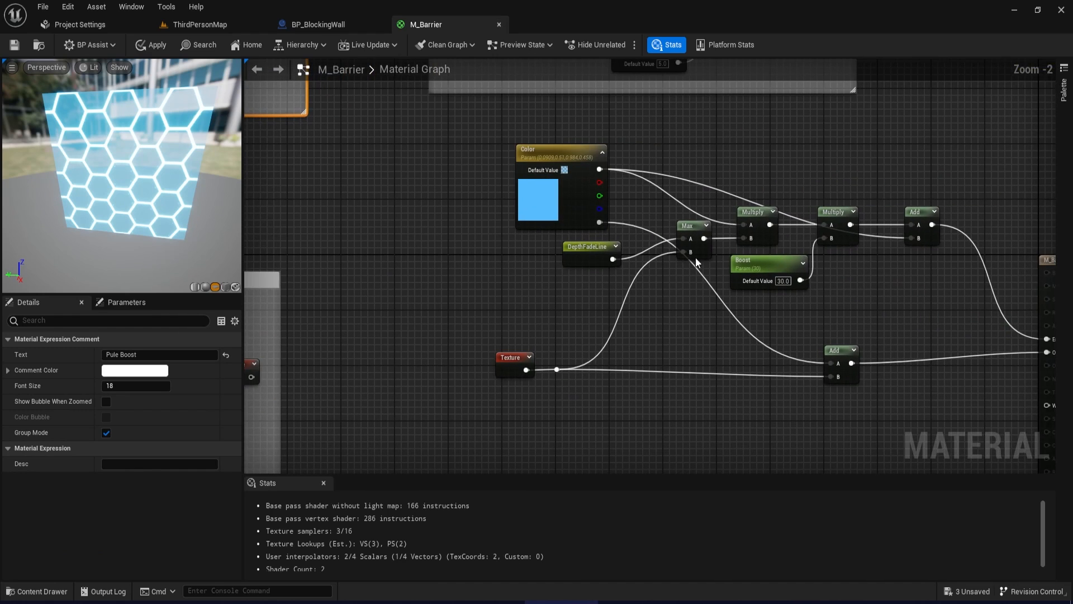
Replace the Boost parameter in the main chain with a PulseBoost reroute usage wired into the second Multiply's B input.
{"action": "left_click", "coordinate": [786, 262]}
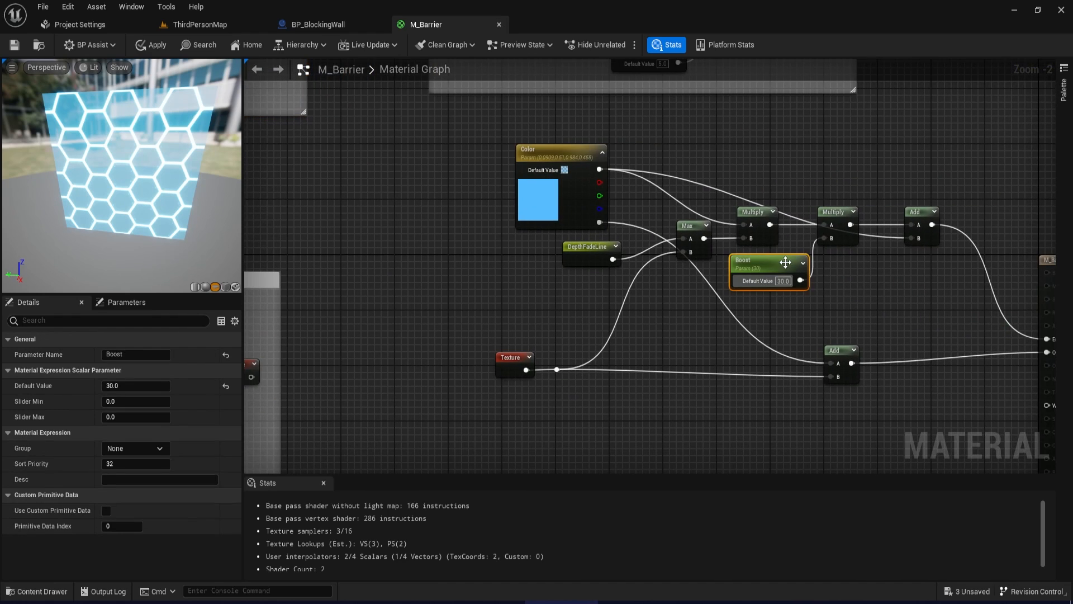
{"action": "key", "text": "Delete"}
{"action": "right_click", "coordinate": [782, 260]}
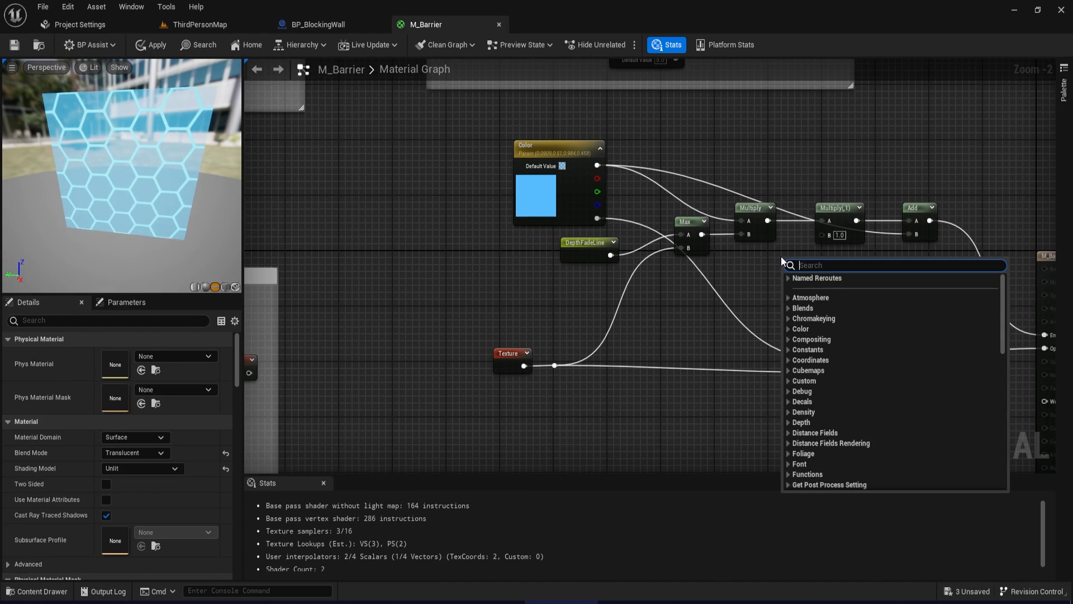
{"action": "type", "text": "pulse"}
{"action": "key", "text": "Return"}
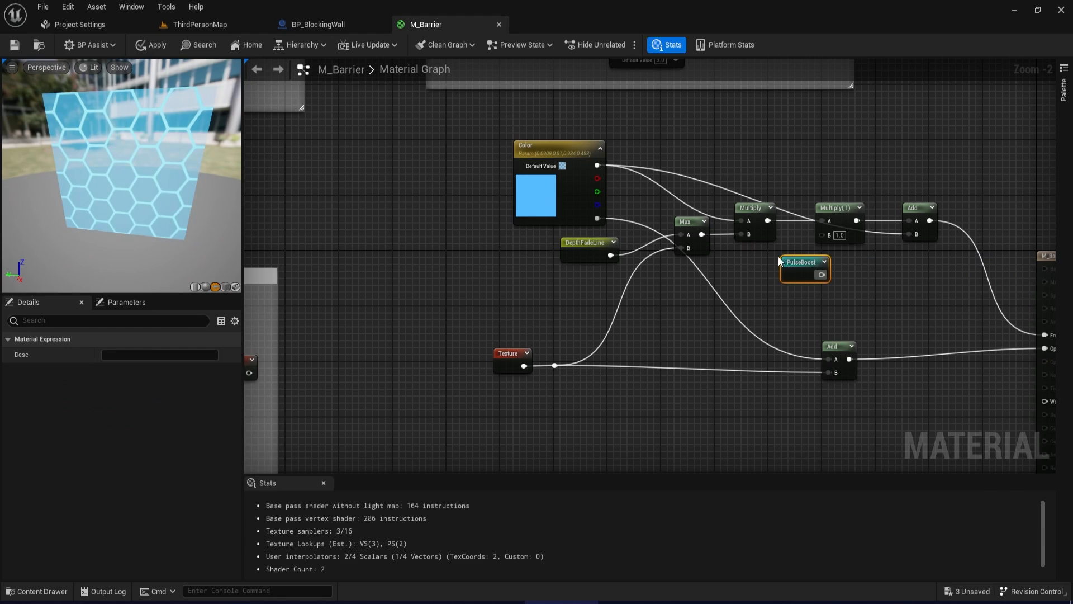
{"action": "left_click_drag", "start_coordinate": [821, 274], "coordinate": [822, 235]}
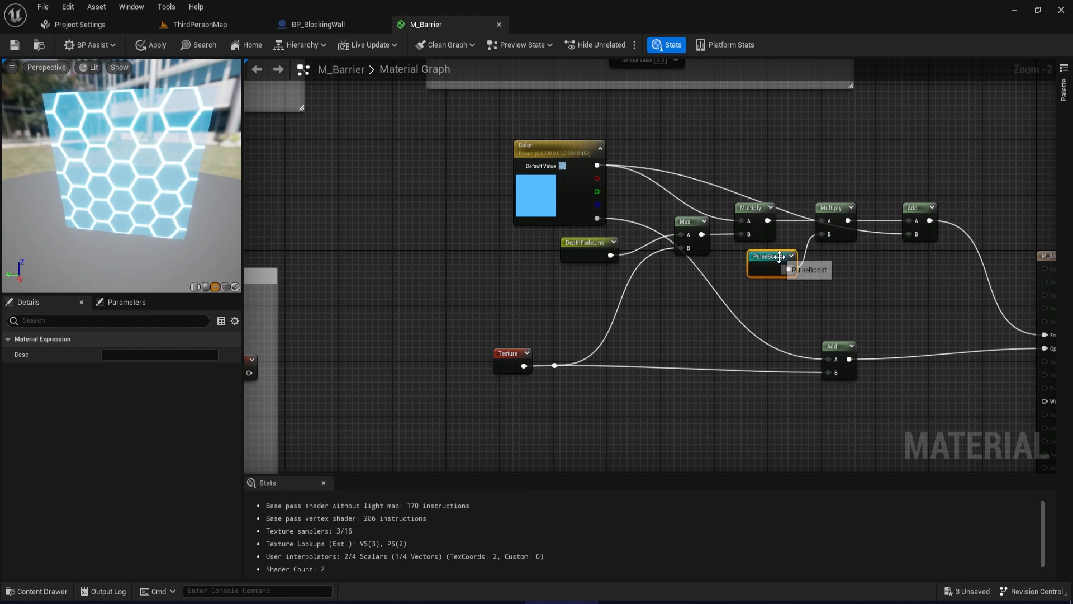
{"action": "right_click_drag", "start_coordinate": [909, 279], "coordinate": [817, 268]}
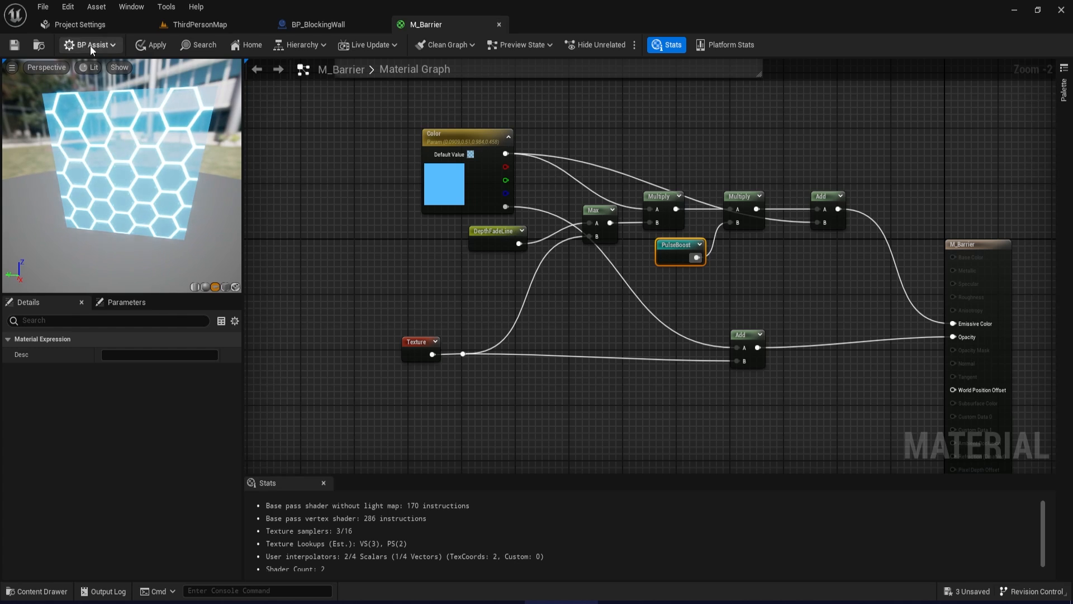
Save M_Barrier and check the pulsing barrier in the ThirdPersonMap level.
{"action": "key", "text": "ctrl+s"}
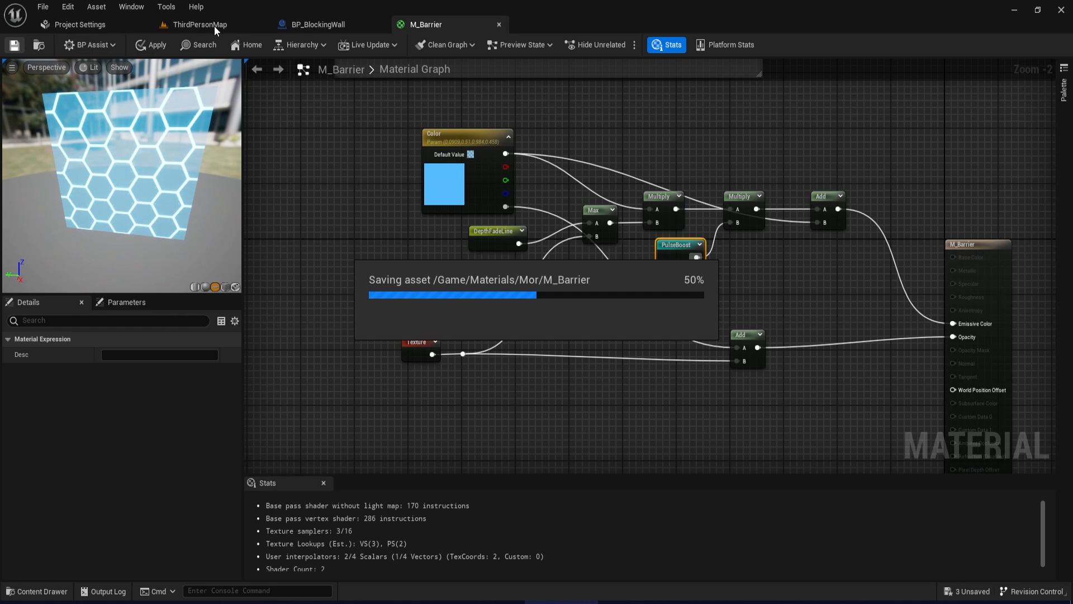
{"action": "left_click", "coordinate": [214, 26]}
{"action": "right_click_drag", "start_coordinate": [358, 252], "coordinate": [348, 309]}
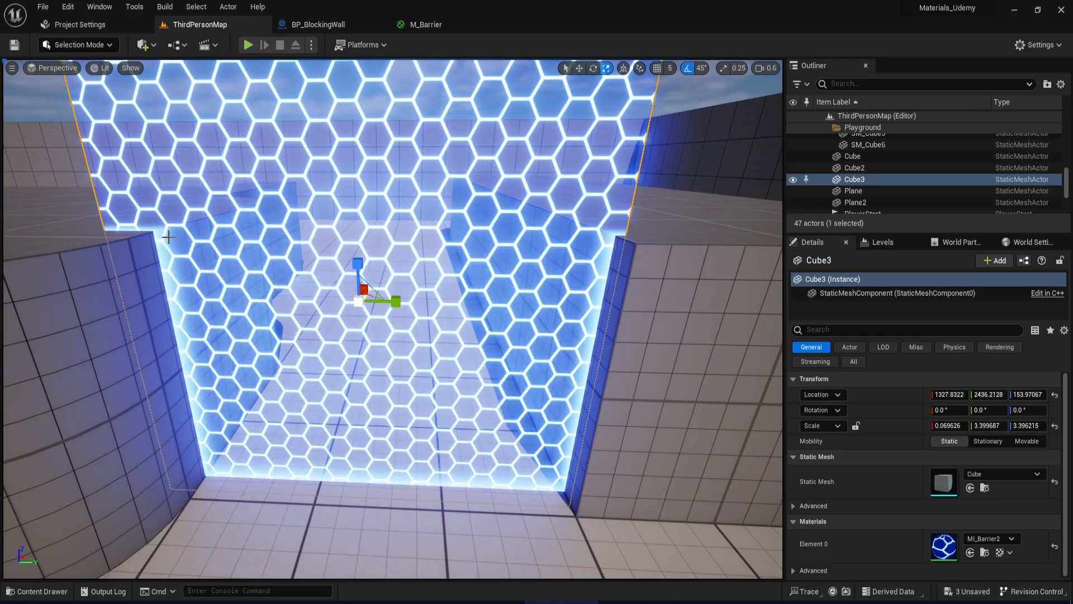
Return to the M_Barrier graph and move the PulseBoost usage node just above the Texture usage node.
{"action": "left_click", "coordinate": [425, 24]}
{"action": "left_click_drag", "start_coordinate": [594, 235], "coordinate": [594, 241]}
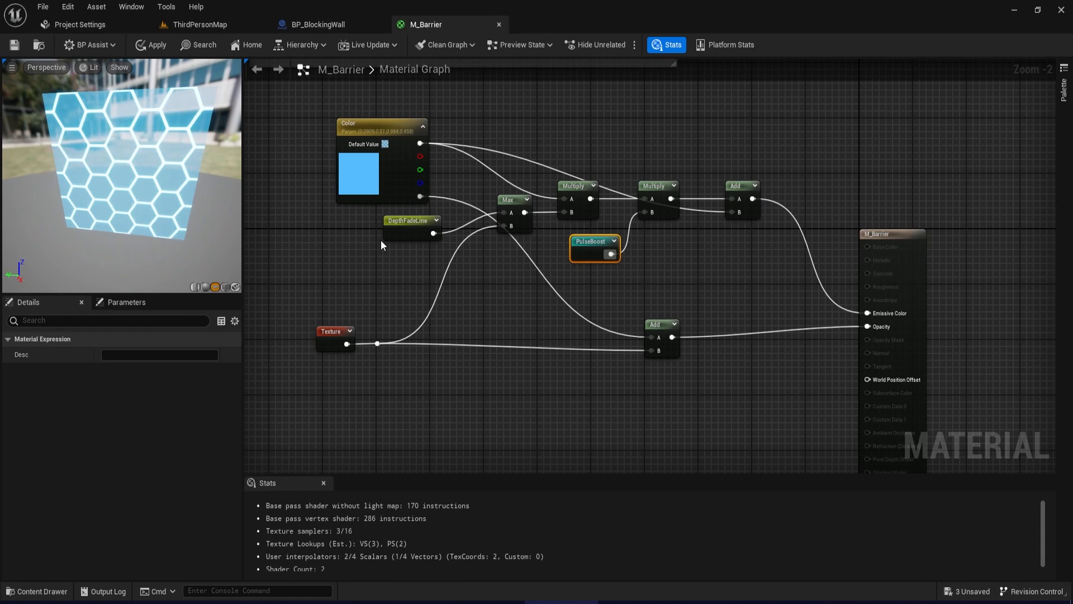
{"action": "left_click_drag", "start_coordinate": [593, 247], "coordinate": [352, 296]}
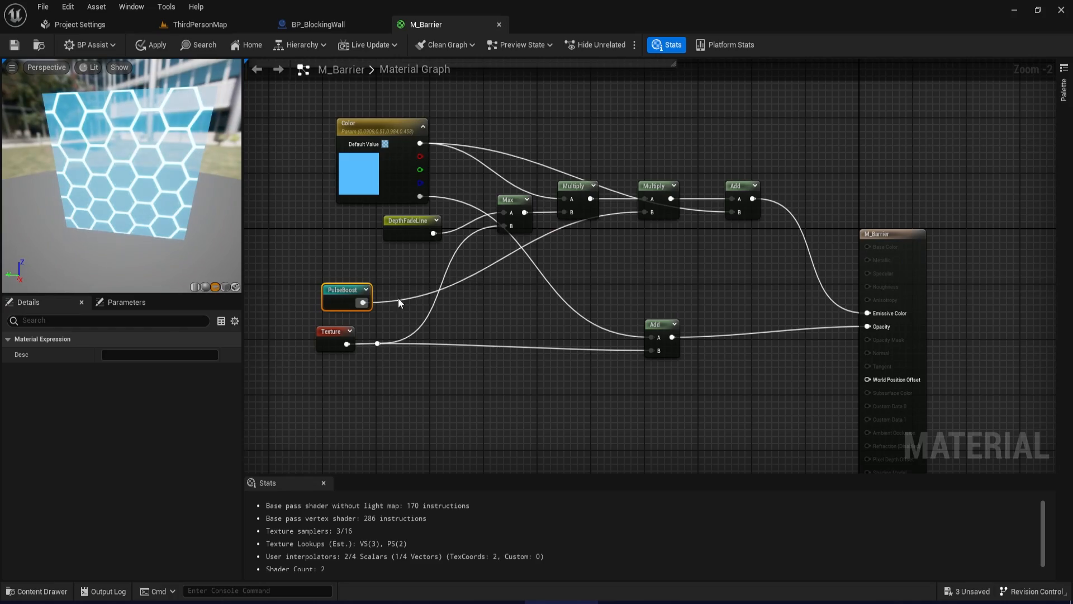
Undo the last move of the PulseBoost usage node.
{"action": "key", "text": "ctrl+z"}
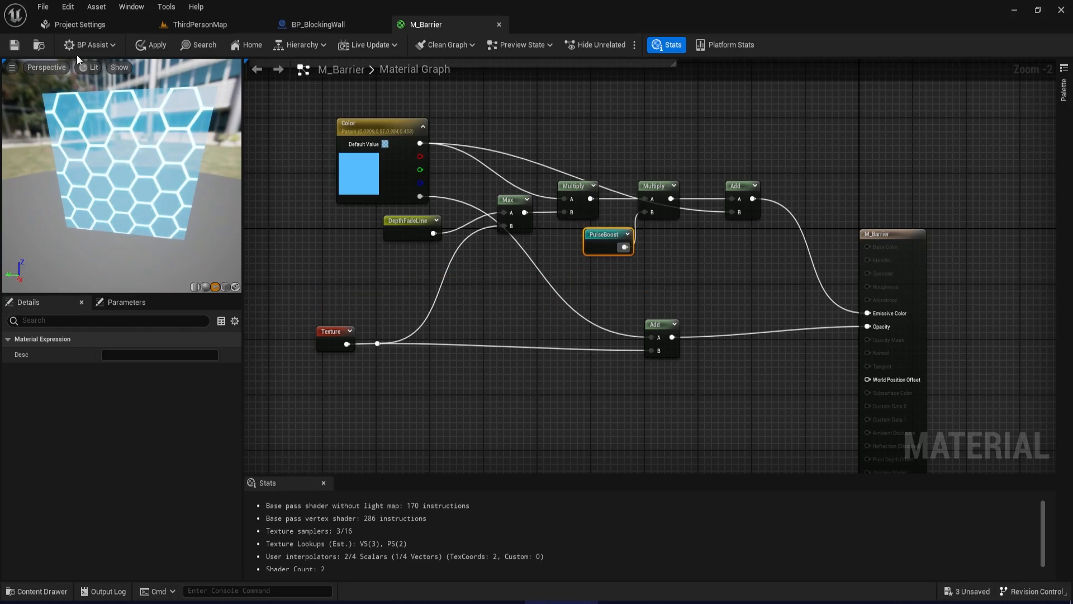
Playtest ThirdPersonMap, run the character up to the hexagonal barrier, and stop the session to view the barrier in the level.
{"action": "left_click", "coordinate": [200, 24]}
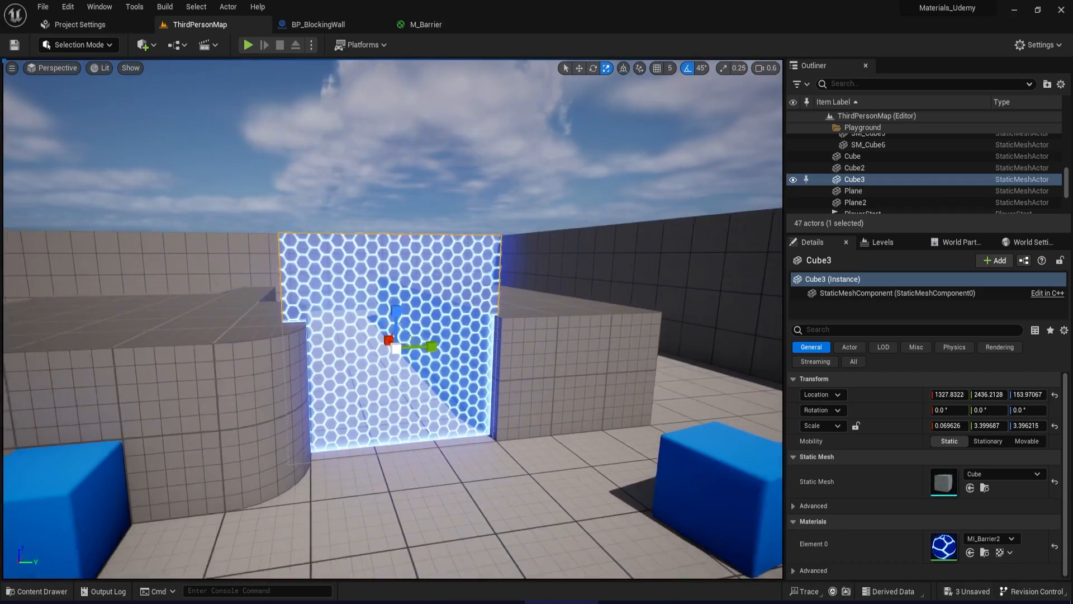
{"action": "right_click_drag", "start_coordinate": [393, 319], "coordinate": [326, 314]}
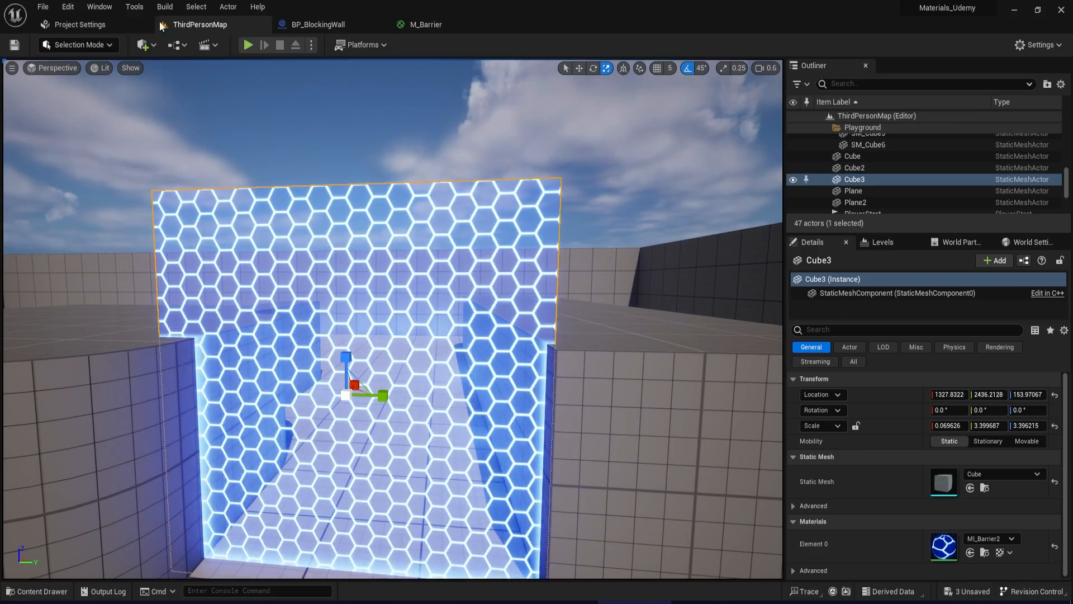
{"action": "left_click", "coordinate": [248, 45]}
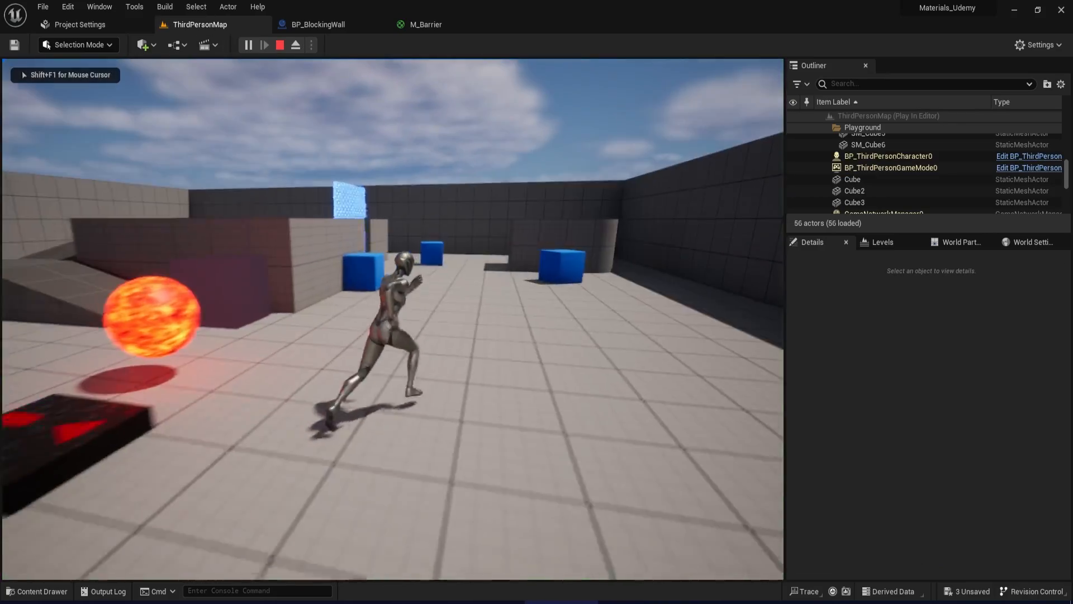
{"action": "key", "text": "w"}
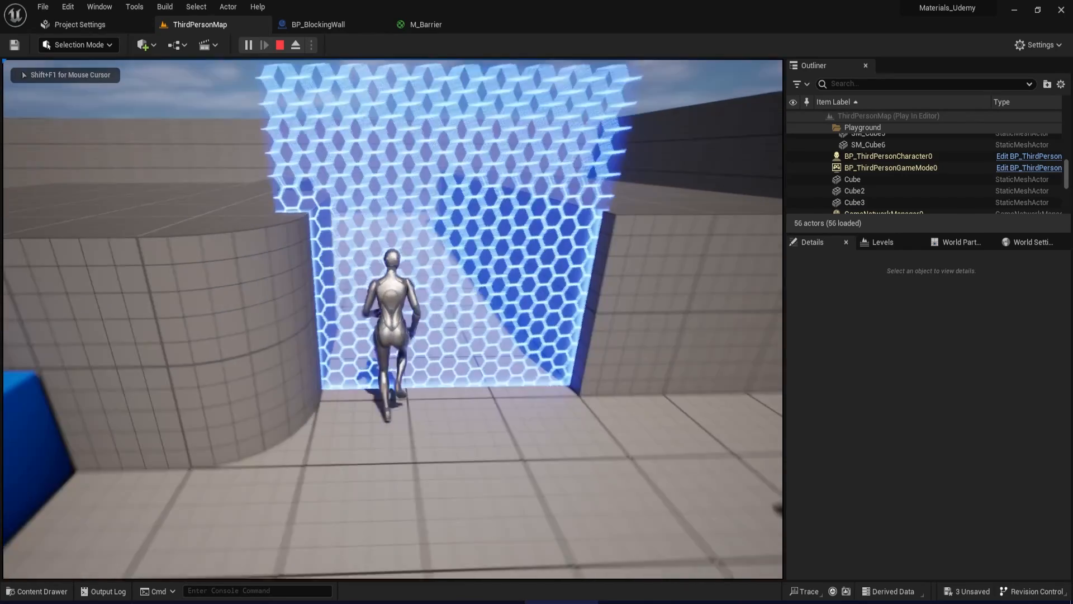
{"action": "key", "text": "Escape"}
{"action": "right_click_drag", "start_coordinate": [468, 260], "coordinate": [446, 243]}
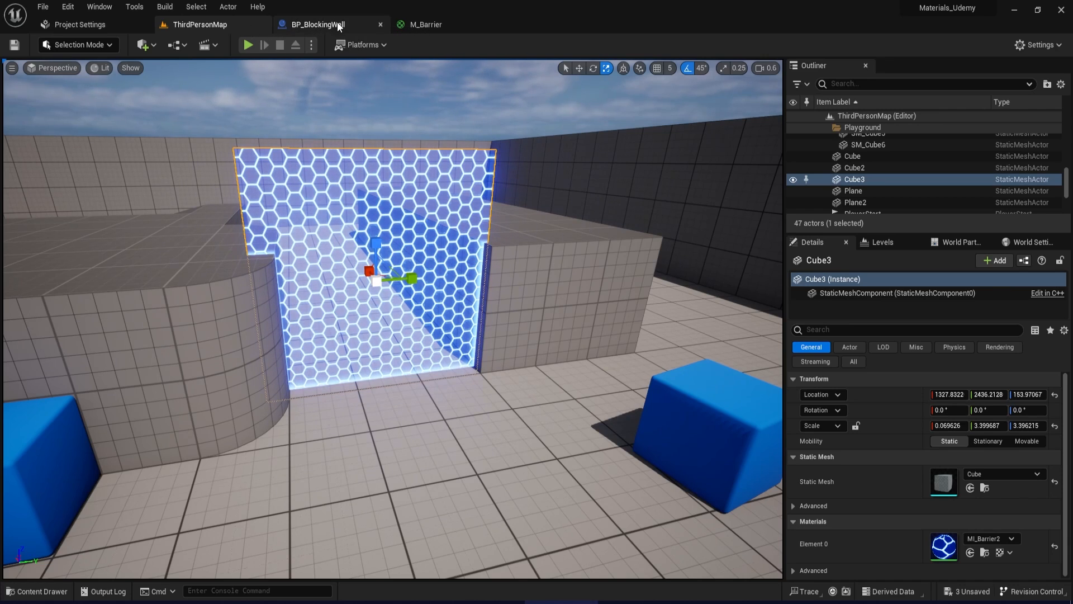
Return to the M_Barrier graph and add a SphereMask node in the empty area below the main chain.
{"action": "left_click", "coordinate": [425, 24]}
{"action": "right_click_drag", "start_coordinate": [913, 312], "coordinate": [666, 320]}
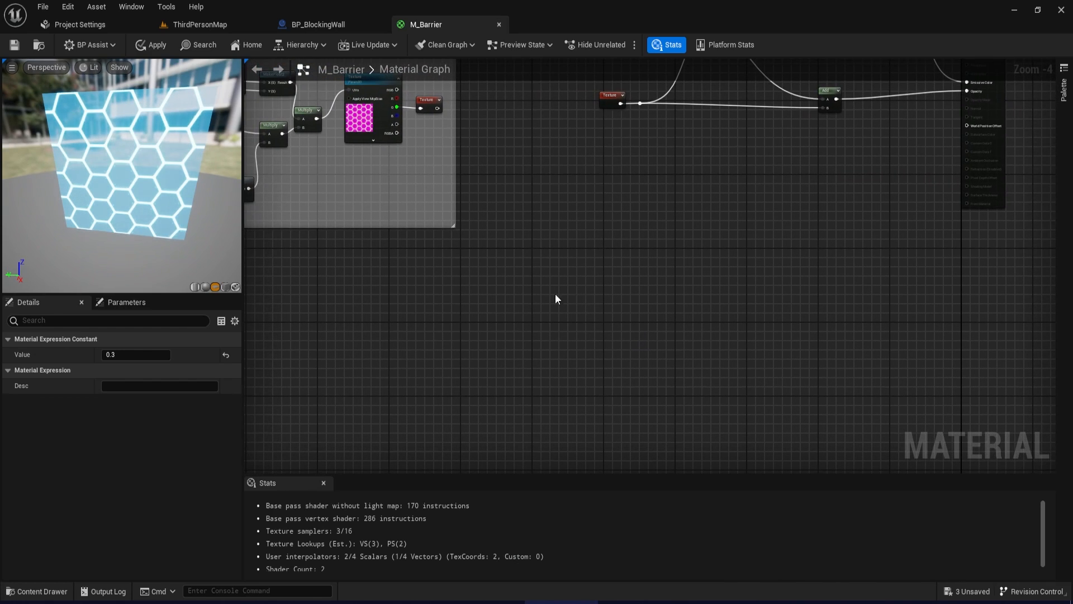
{"action": "right_click", "coordinate": [440, 274]}
{"action": "type", "text": "a"}
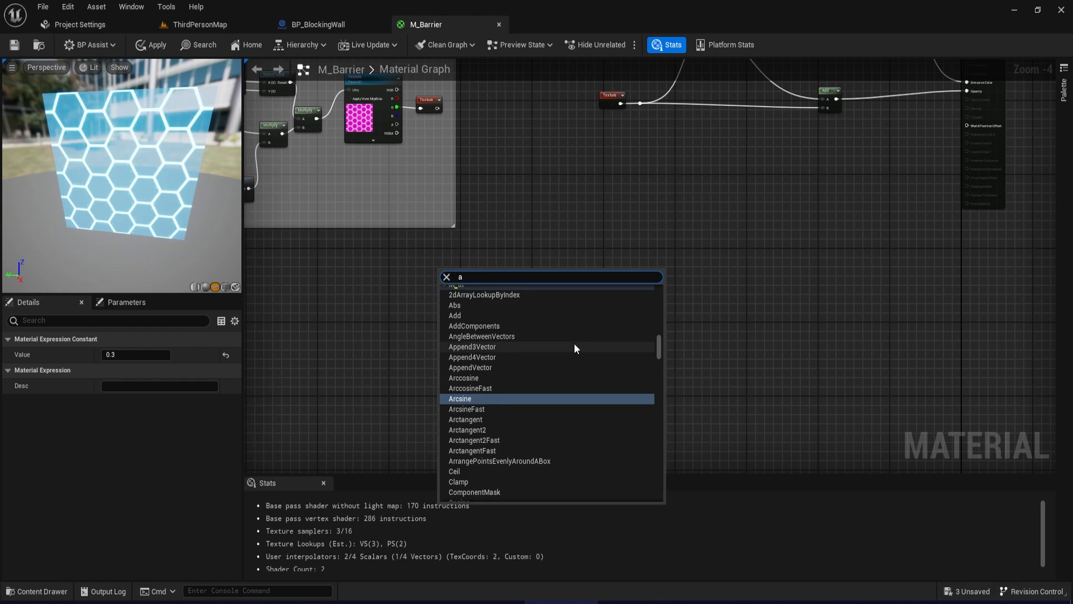
{"action": "key", "text": "BackSpace"}
{"action": "type", "text": "sphere"}
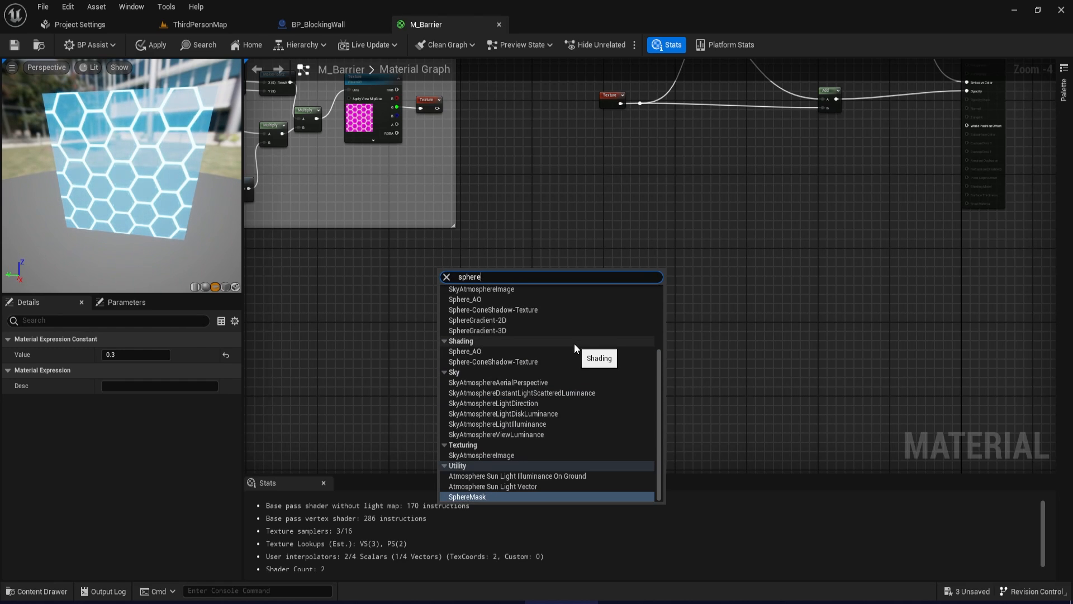
{"action": "key", "text": "Return"}
{"action": "left_click_drag", "start_coordinate": [464, 273], "coordinate": [594, 274]}
{"action": "scroll", "coordinate": [595, 275], "scroll_direction": "up", "scroll_amount": 3}
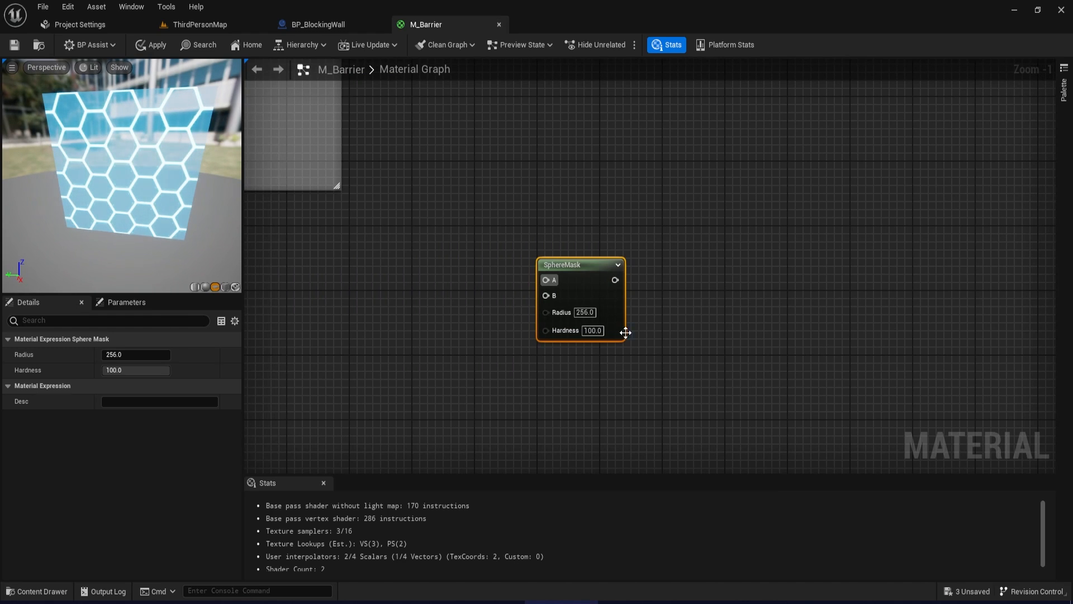
Add an Absolute World Position node beside the SphereMask and wire its XYZ output into the SphereMask's A input.
{"action": "right_click_drag", "start_coordinate": [510, 312], "coordinate": [571, 347]}
{"action": "right_click", "coordinate": [443, 272]}
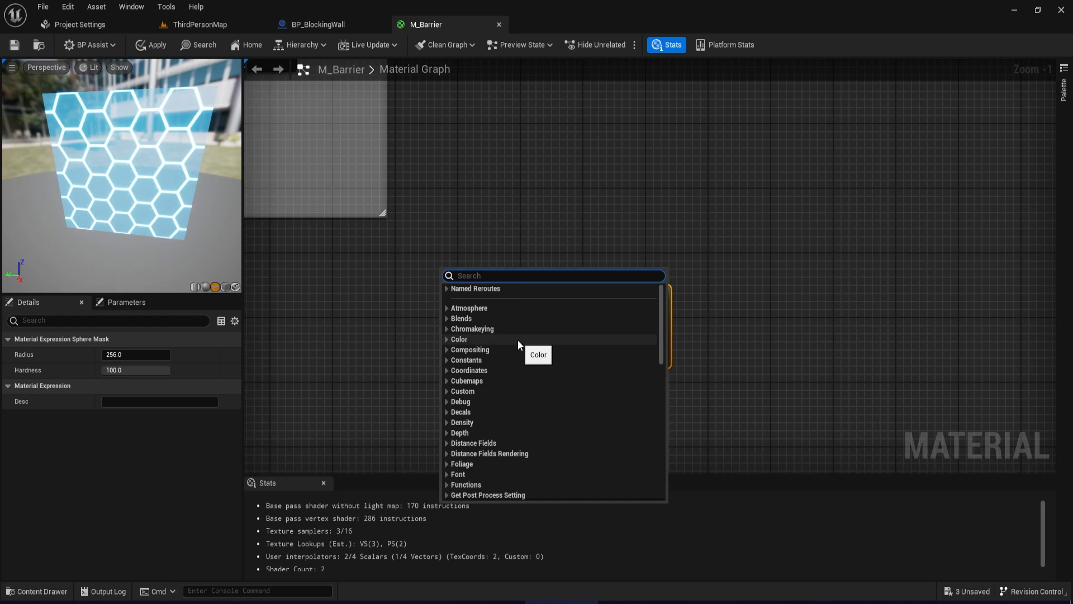
{"action": "type", "text": "abo"}
{"action": "key", "text": "BackSpace"}
{"action": "key", "text": "BackSpace"}
{"action": "key", "text": "BackSpace"}
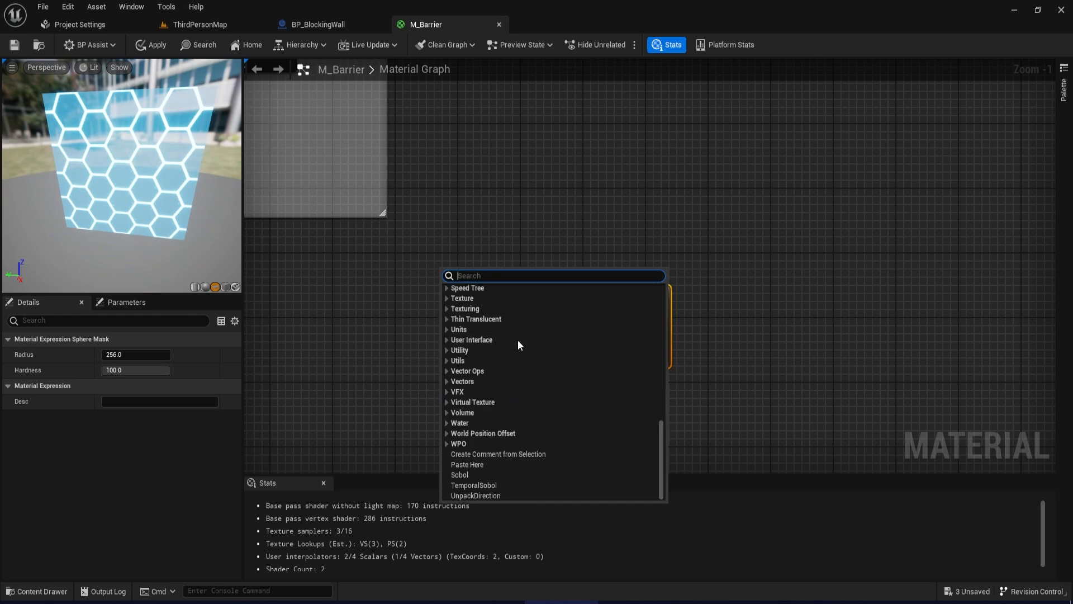
{"action": "type", "text": "wor"}
{"action": "key", "text": "Return"}
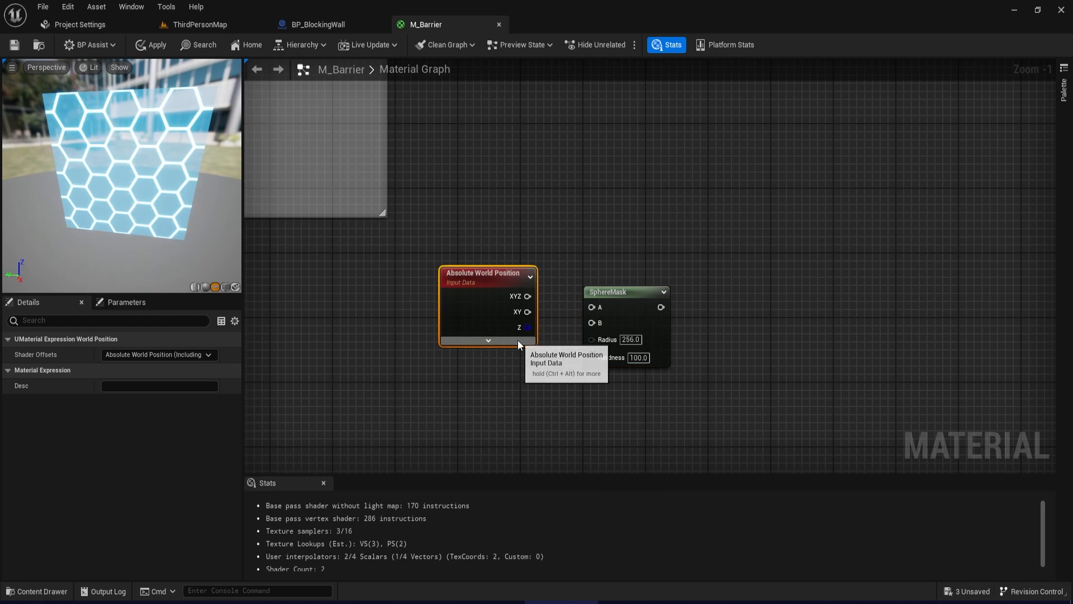
{"action": "left_click_drag", "start_coordinate": [483, 328], "coordinate": [387, 312]}
{"action": "scroll", "coordinate": [423, 277], "scroll_direction": "up", "scroll_amount": 1}
{"action": "left_click_drag", "start_coordinate": [424, 278], "coordinate": [616, 306]}
Create a vector parameter named PlayerPosition below Absolute World Position and wire it into the SphereMask's B input.
{"action": "right_click_drag", "start_coordinate": [521, 373], "coordinate": [588, 304]}
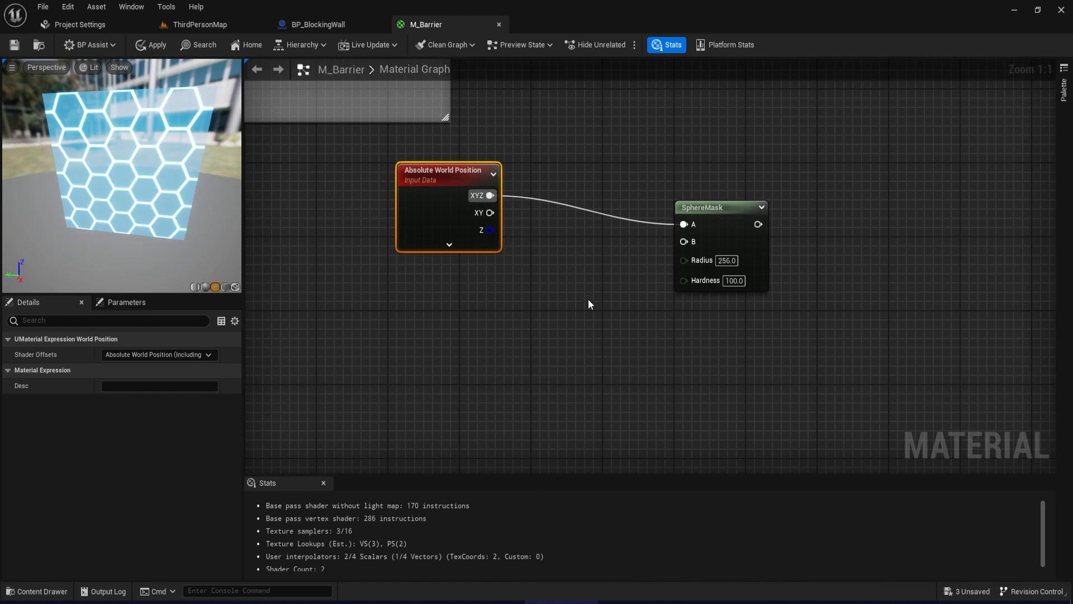
{"action": "right_click", "coordinate": [462, 286]}
{"action": "left_click", "coordinate": [413, 302]}
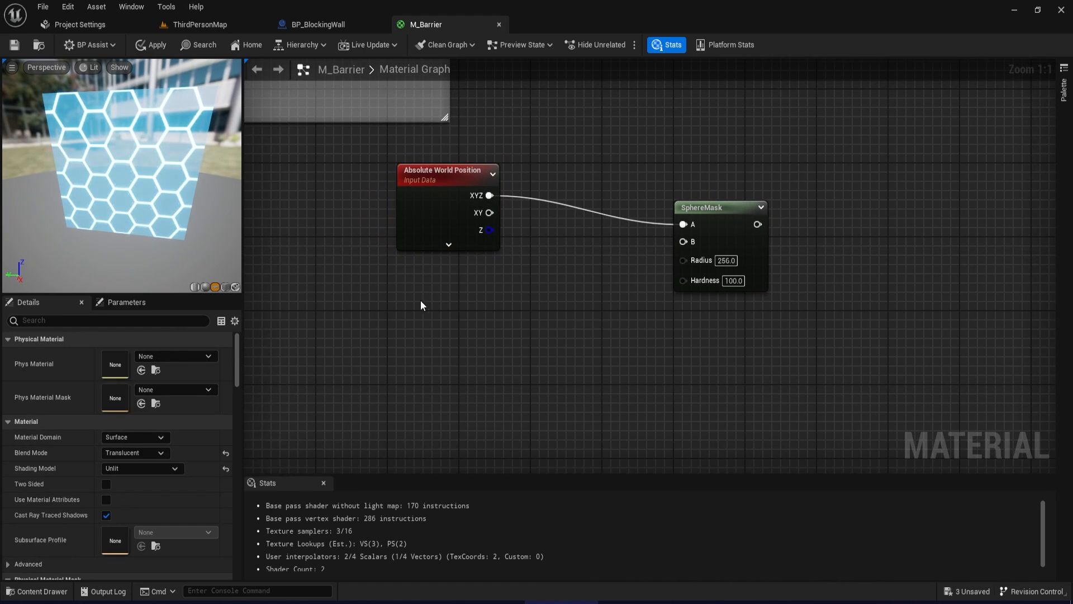
{"action": "left_click", "coordinate": [423, 294]}
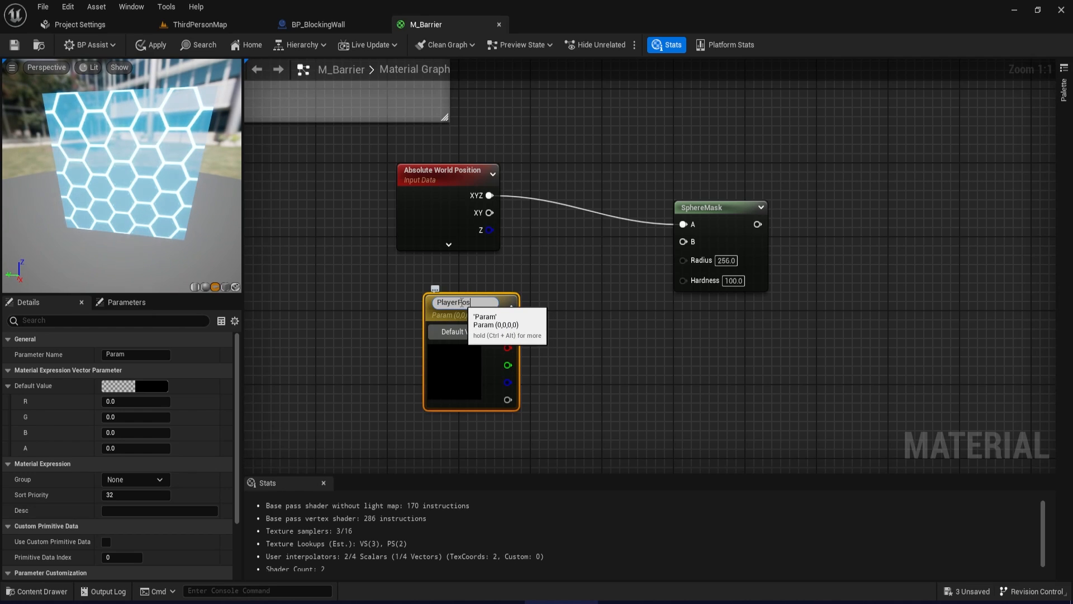
{"action": "type", "text": "PlayerPosition"}
{"action": "key", "text": "Return"}
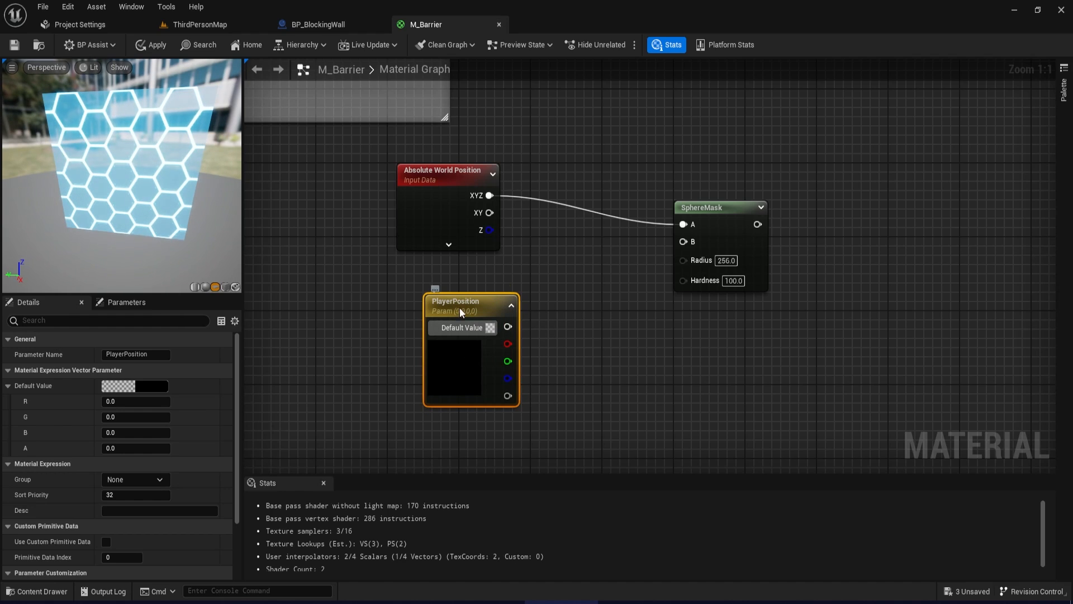
{"action": "left_click_drag", "start_coordinate": [481, 326], "coordinate": [683, 242]}
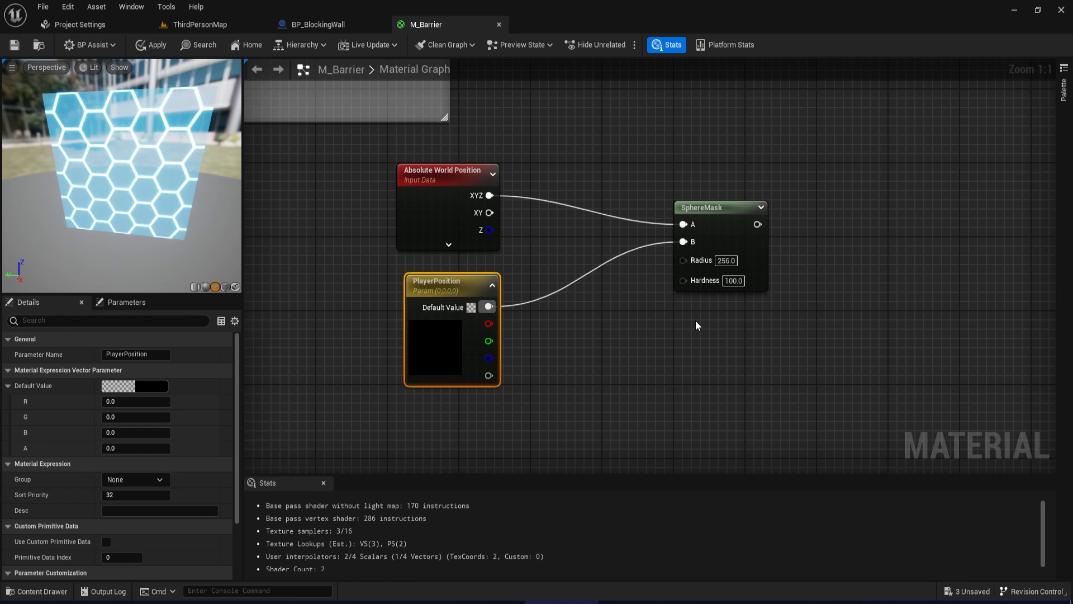
Create a scalar parameter PlayerGlowRadius with default 200, wire it into the SphereMask's Radius, and set the mask's Hardness to 0.8.
{"action": "left_click", "coordinate": [602, 349]}
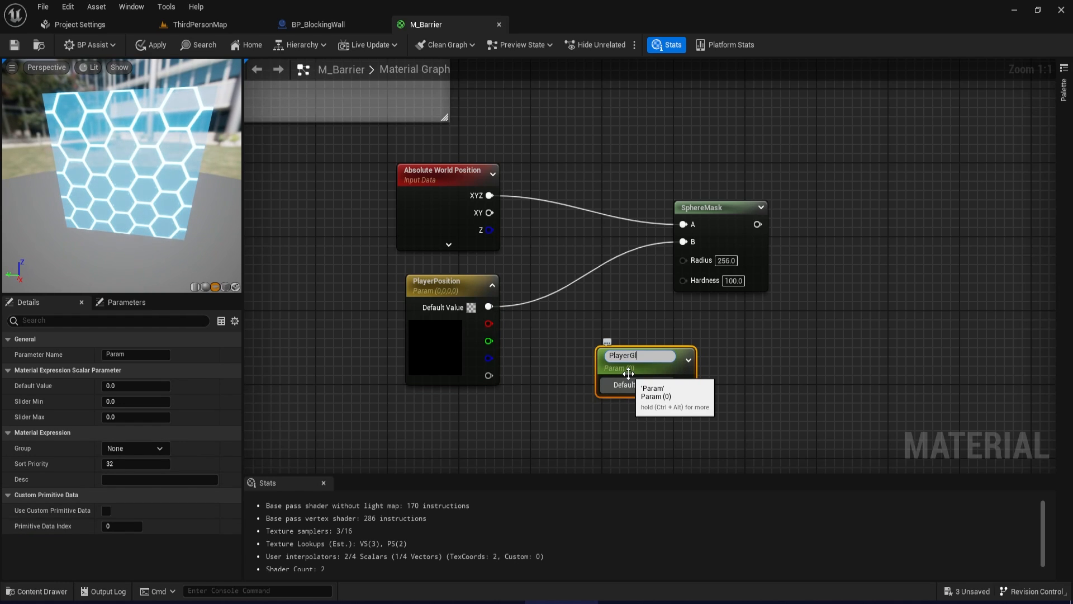
{"action": "type", "text": "PlayerGlowRadius"}
{"action": "key", "text": "Tab"}
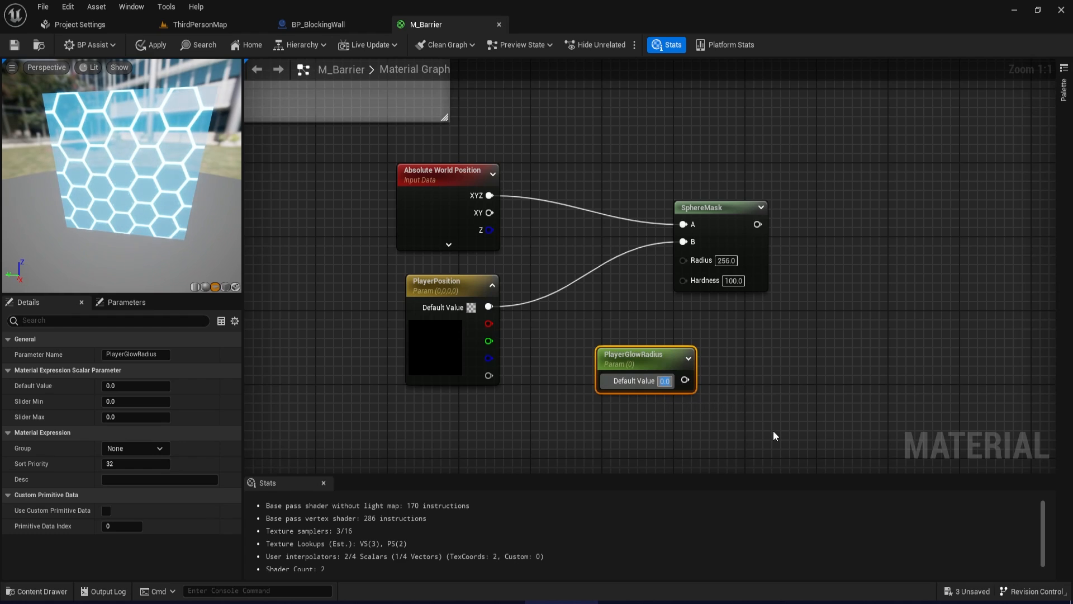
{"action": "type", "text": "200"}
{"action": "key", "text": "Return"}
{"action": "left_click_drag", "start_coordinate": [693, 380], "coordinate": [703, 260]}
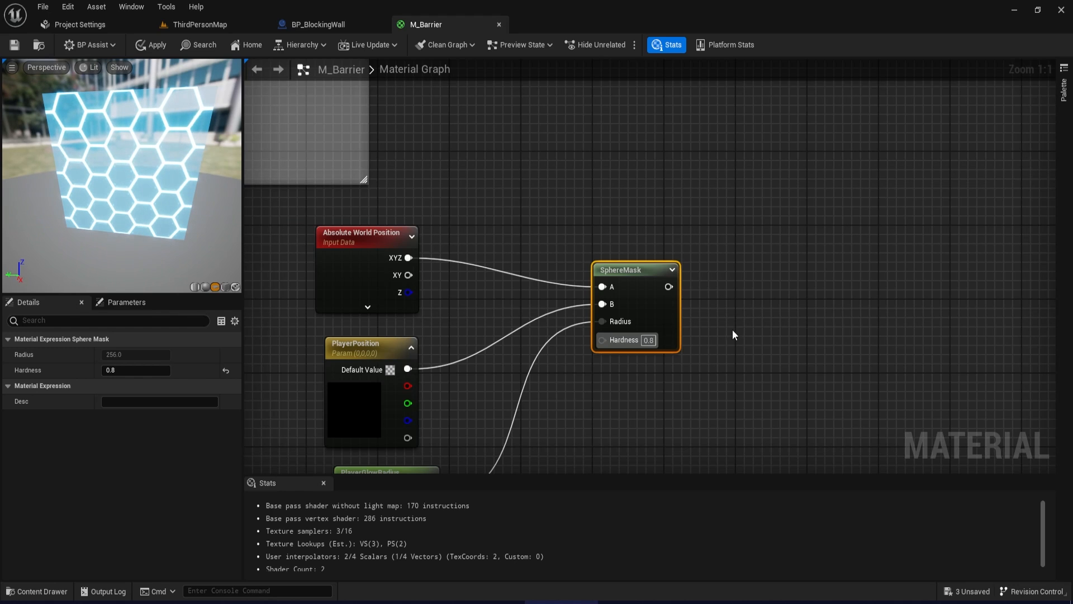
Add a Multiply node beside the SphereMask and wire the mask's output into its A input.
{"action": "scroll", "coordinate": [732, 330], "scroll_direction": "down", "scroll_amount": 3}
{"action": "right_click_drag", "start_coordinate": [910, 390], "coordinate": [751, 378]}
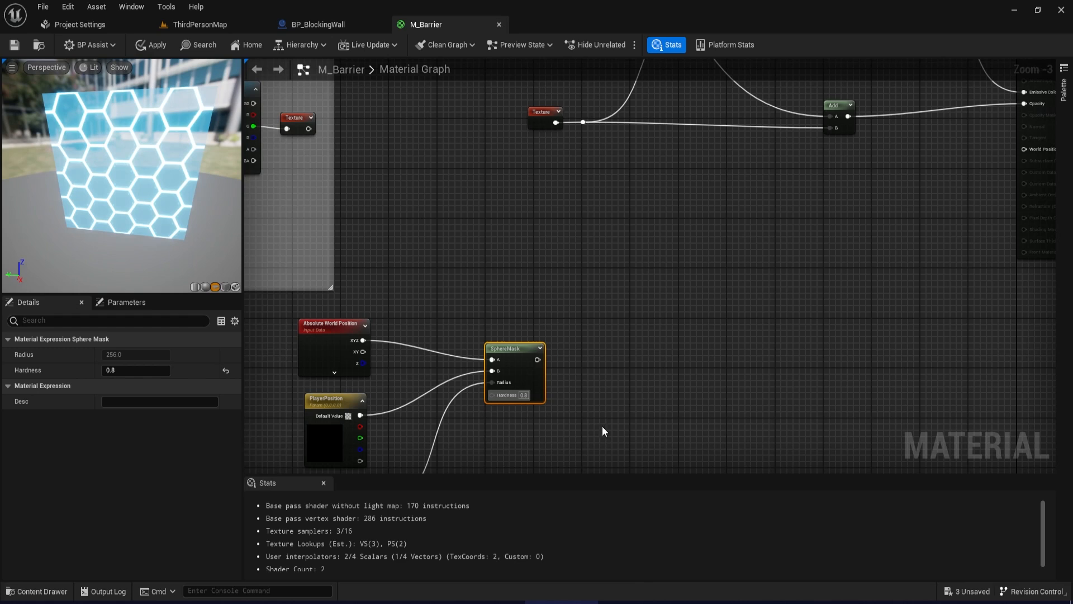
{"action": "right_click_drag", "start_coordinate": [571, 427], "coordinate": [605, 307]}
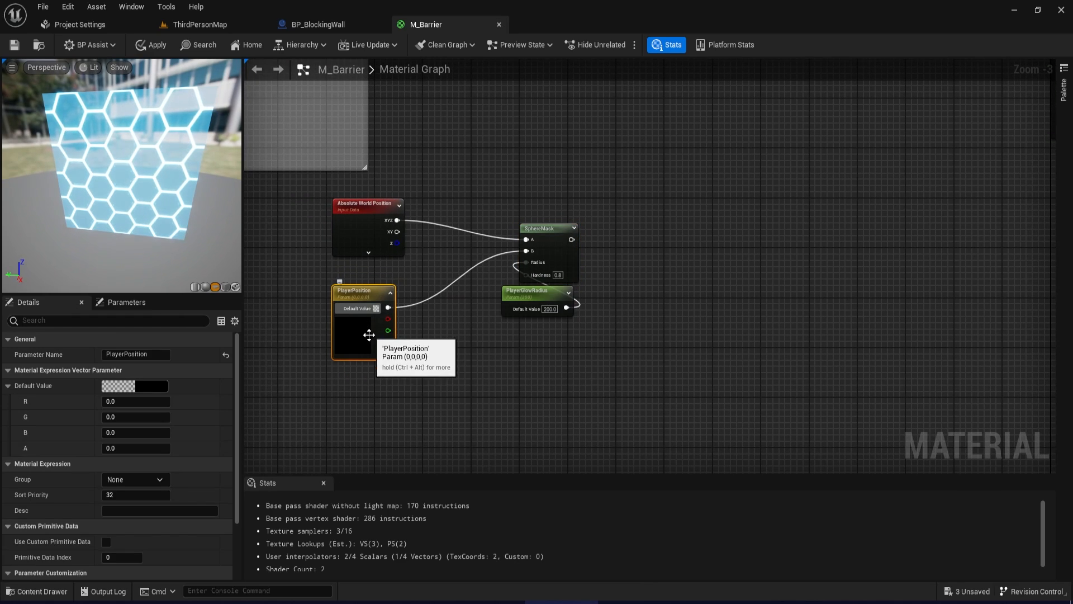
{"action": "left_click_drag", "start_coordinate": [388, 355], "coordinate": [605, 351]}
{"action": "left_click", "coordinate": [617, 251]}
{"action": "key", "text": "m"}
{"action": "left_click", "coordinate": [615, 250]}
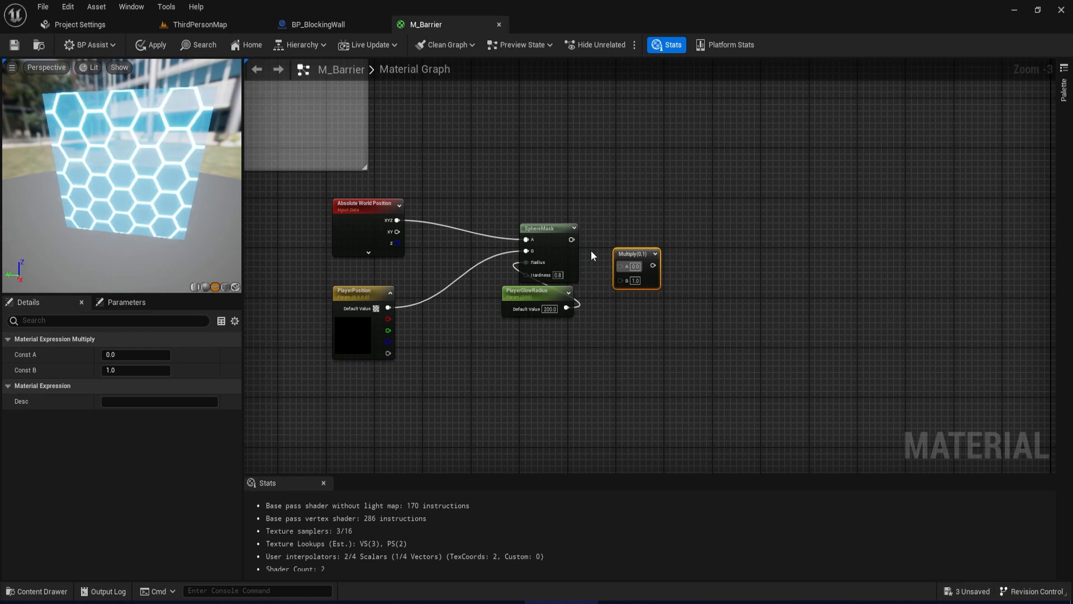
{"action": "left_click_drag", "start_coordinate": [571, 240], "coordinate": [586, 355]}
Route PlayerPosition's alpha into the Multiply's B input through a reroute point, and move the player nodes beneath the existing comment box.
{"action": "double_click", "coordinate": [419, 350]}
{"action": "right_click_drag", "start_coordinate": [764, 319], "coordinate": [697, 376]}
{"action": "scroll", "coordinate": [693, 391], "scroll_direction": "down", "scroll_amount": 2}
{"action": "left_click_drag", "start_coordinate": [532, 331], "coordinate": [316, 360]}
Declare a named reroute called PlayerGlow from the Multiply's output and place it next to the Multiply node.
{"action": "right_click", "coordinate": [589, 394]}
{"action": "scroll", "coordinate": [517, 408], "scroll_direction": "up", "scroll_amount": 3}
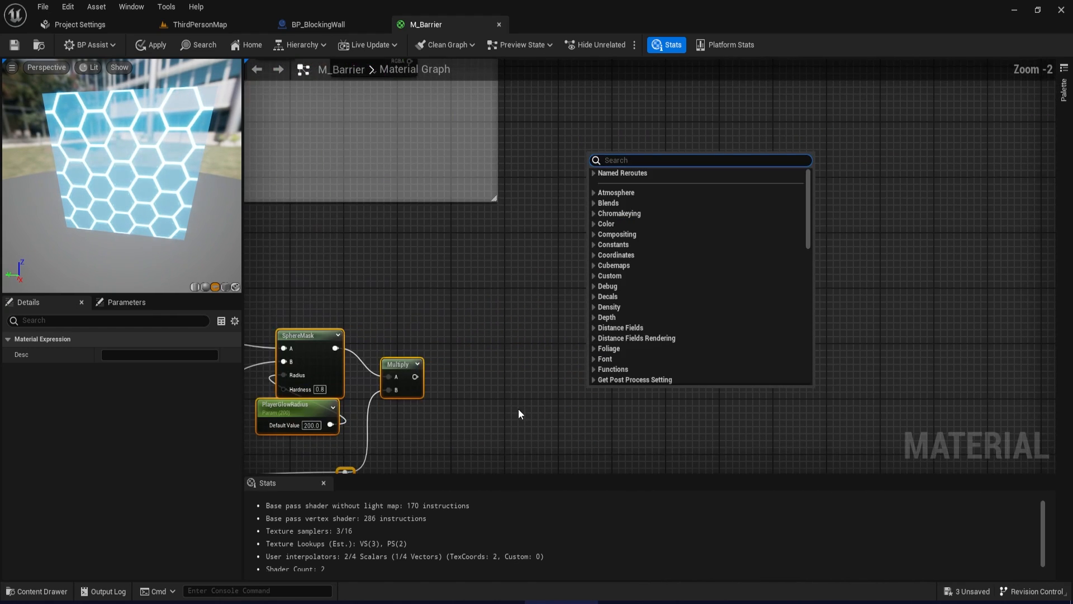
{"action": "left_click", "coordinate": [411, 369]}
{"action": "left_click_drag", "start_coordinate": [415, 377], "coordinate": [539, 378]}
{"action": "type", "text": "name"}
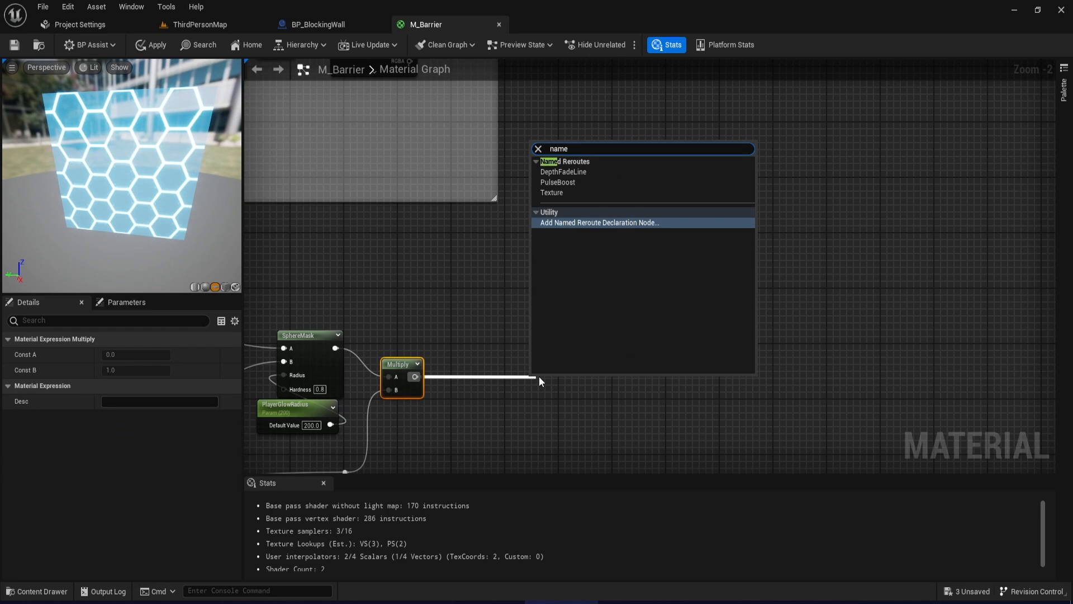
{"action": "key", "text": "Return"}
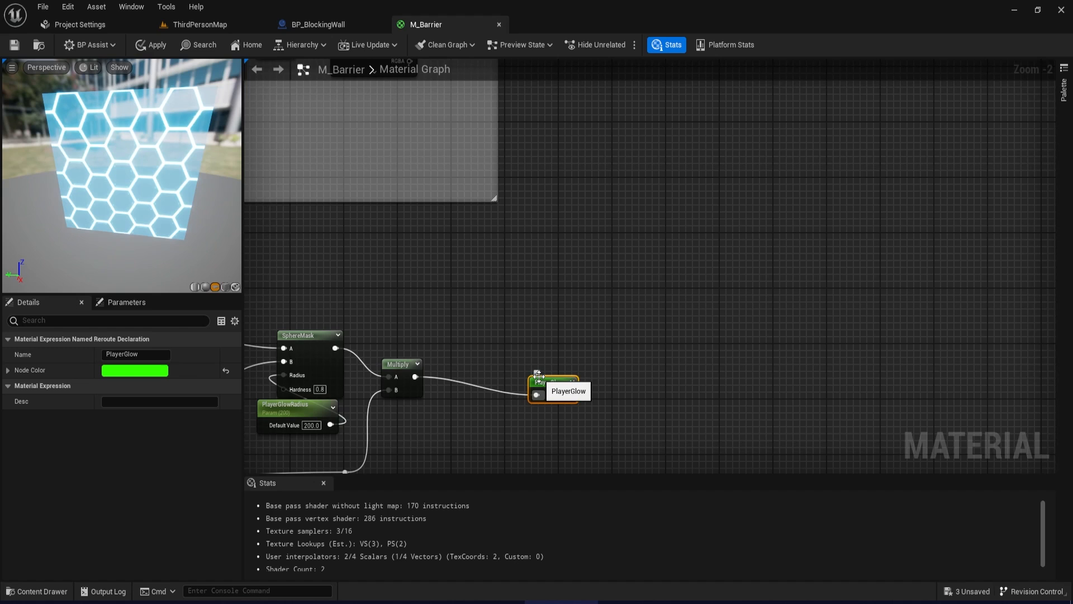
{"action": "left_click_drag", "start_coordinate": [556, 385], "coordinate": [471, 366]}
Wrap the player nodes in a comment box titled Player Glow and align it with the comment box above.
{"action": "right_click_drag", "start_coordinate": [505, 371], "coordinate": [679, 321]}
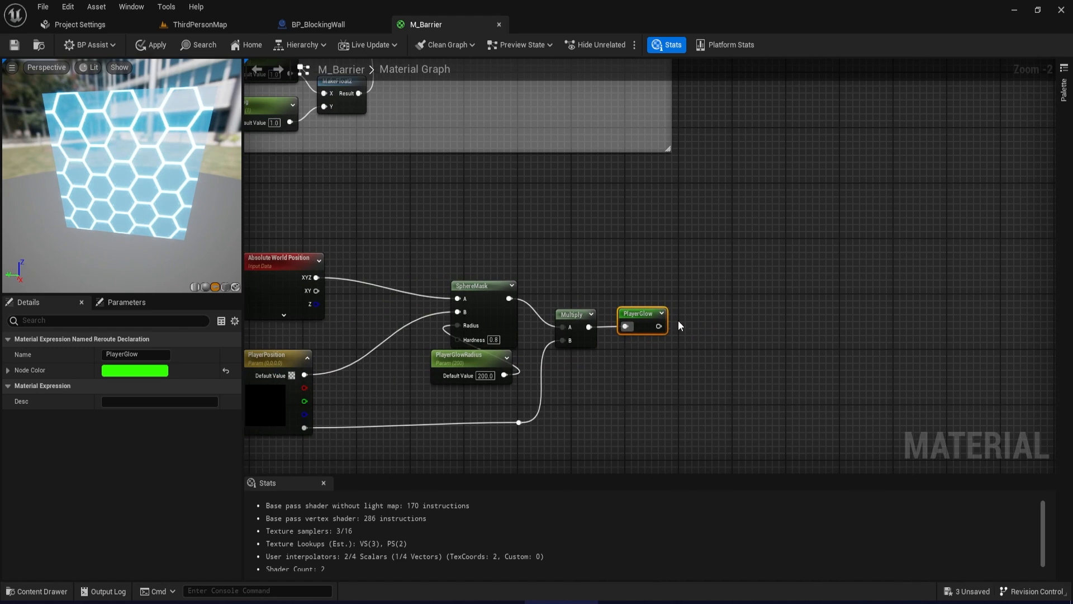
{"action": "left_click_drag", "start_coordinate": [720, 260], "coordinate": [391, 450]}
{"action": "key", "text": "c"}
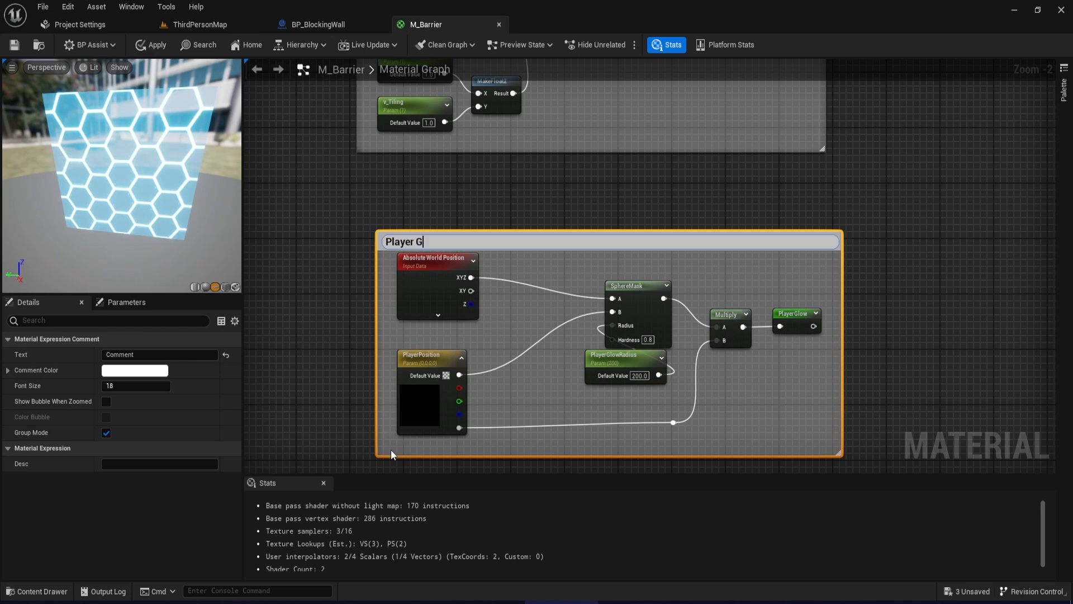
{"action": "type", "text": "Player Glow"}
{"action": "key", "text": "Return"}
{"action": "left_click_drag", "start_coordinate": [582, 240], "coordinate": [562, 240]}
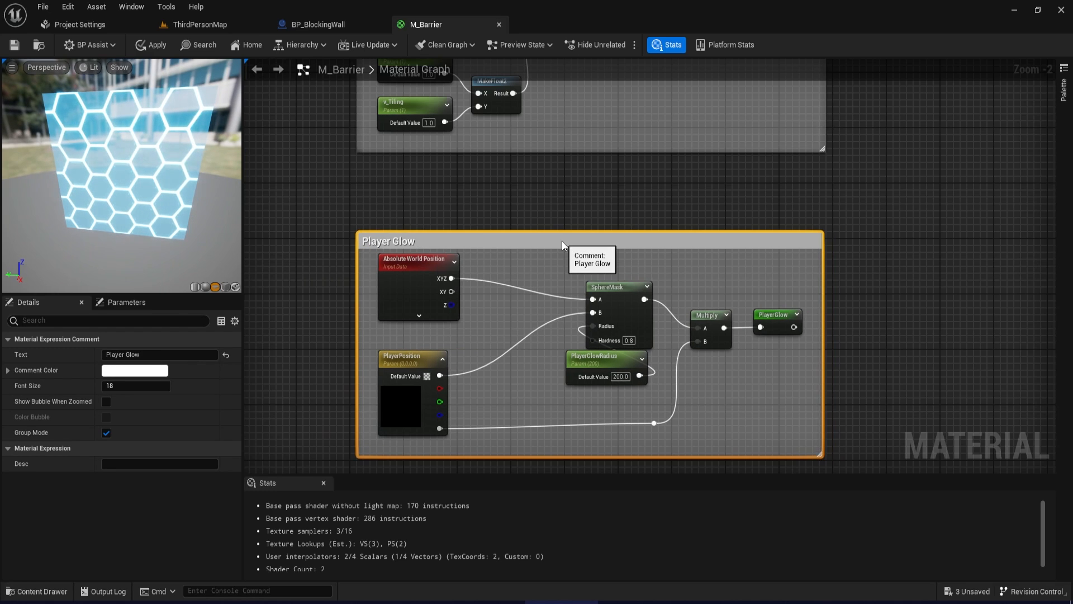
{"action": "left_click", "coordinate": [897, 288]}
Move the Add node feeding Opacity farther away from the M_Barrier output node to make room.
{"action": "right_click_drag", "start_coordinate": [930, 275], "coordinate": [585, 334]}
{"action": "scroll", "coordinate": [685, 315], "scroll_direction": "down", "scroll_amount": 3}
{"action": "scroll", "coordinate": [819, 287], "scroll_direction": "up", "scroll_amount": 2}
{"action": "right_click_drag", "start_coordinate": [819, 286], "coordinate": [683, 301]}
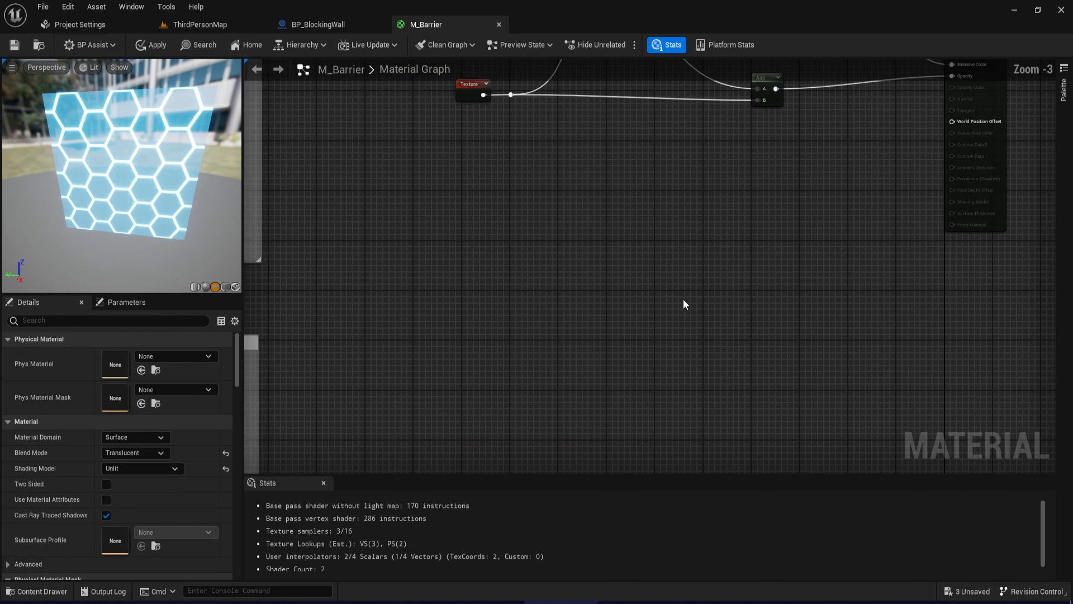
{"action": "right_click_drag", "start_coordinate": [718, 263], "coordinate": [895, 302]}
{"action": "right_click_drag", "start_coordinate": [895, 255], "coordinate": [712, 331]}
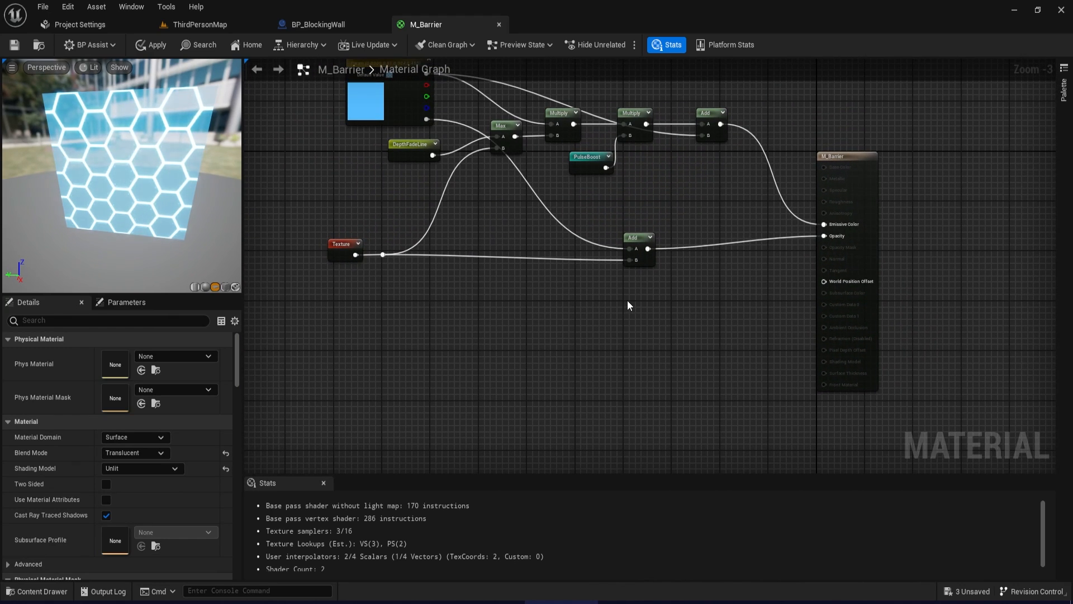
{"action": "left_click_drag", "start_coordinate": [634, 239], "coordinate": [538, 229]}
{"action": "scroll", "coordinate": [582, 288], "scroll_direction": "up", "scroll_amount": 2}
{"action": "right_click_drag", "start_coordinate": [581, 287], "coordinate": [430, 297]}
Add a PlayerGlow reroute usage and a Max node after the opacity Add, wiring PlayerGlow into the Max's B input.
{"action": "right_click", "coordinate": [410, 327]}
{"action": "type", "text": "player"}
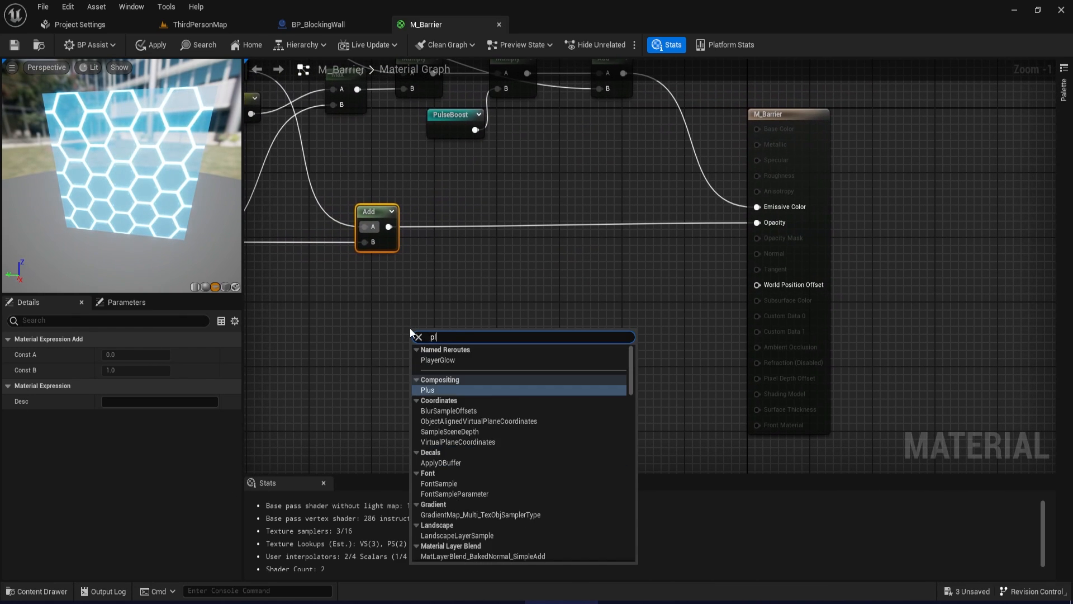
{"action": "key", "text": "Return"}
{"action": "key", "text": "Return"}
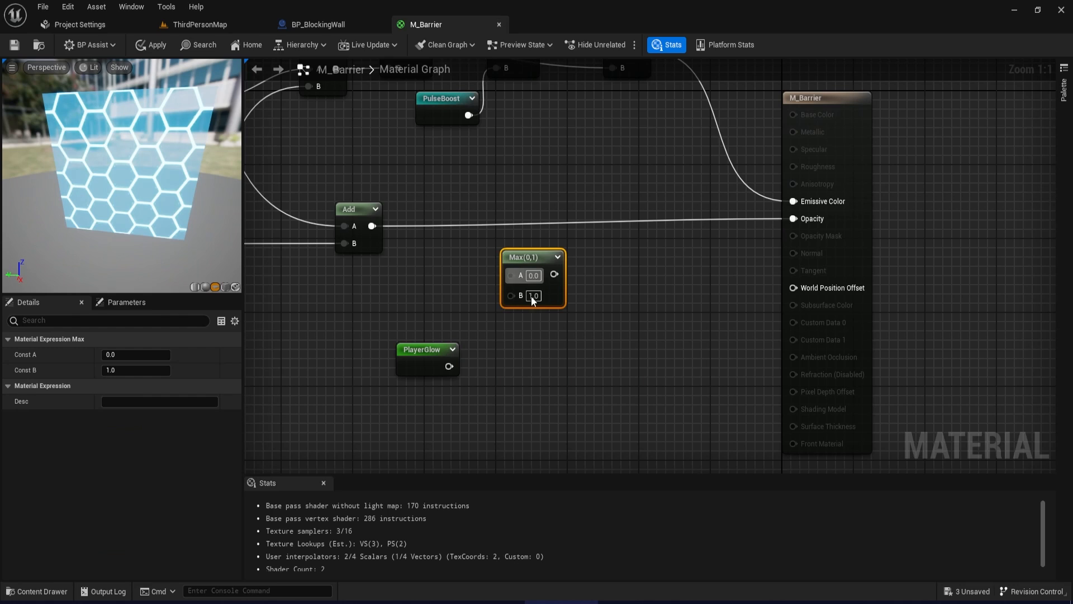
{"action": "left_click_drag", "start_coordinate": [447, 366], "coordinate": [511, 294]}
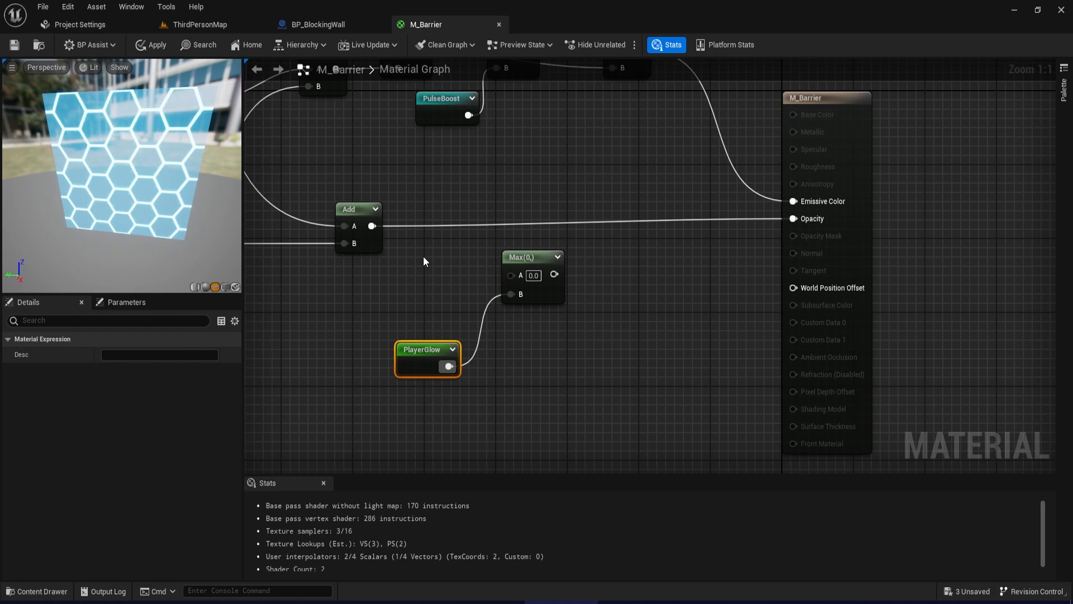
Wire the Add into the Max's A input and the Max into Opacity, and line the Max and PlayerGlow nodes up with the Add.
{"action": "left_click_drag", "start_coordinate": [372, 225], "coordinate": [417, 235]}
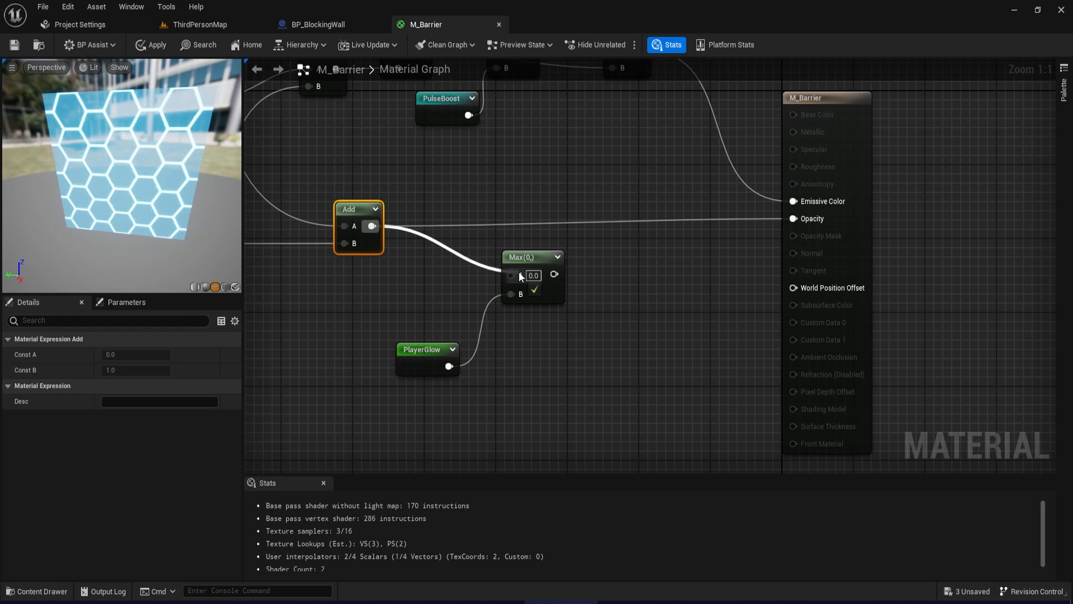
{"action": "left_click_drag", "start_coordinate": [519, 273], "coordinate": [514, 210]}
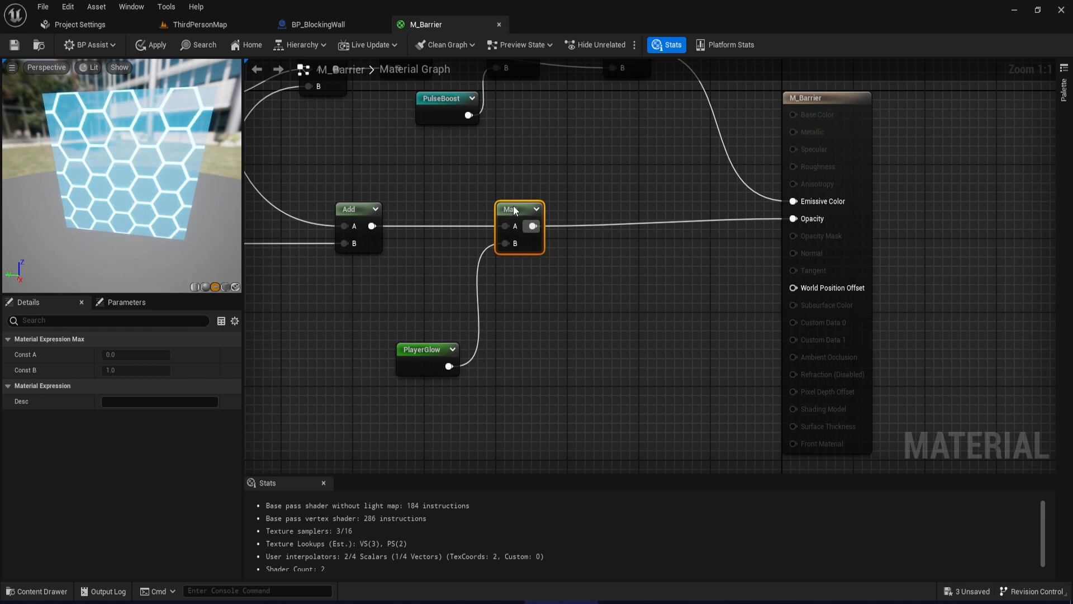
{"action": "left_click_drag", "start_coordinate": [408, 356], "coordinate": [383, 345]}
{"action": "right_click_drag", "start_coordinate": [581, 299], "coordinate": [599, 433]}
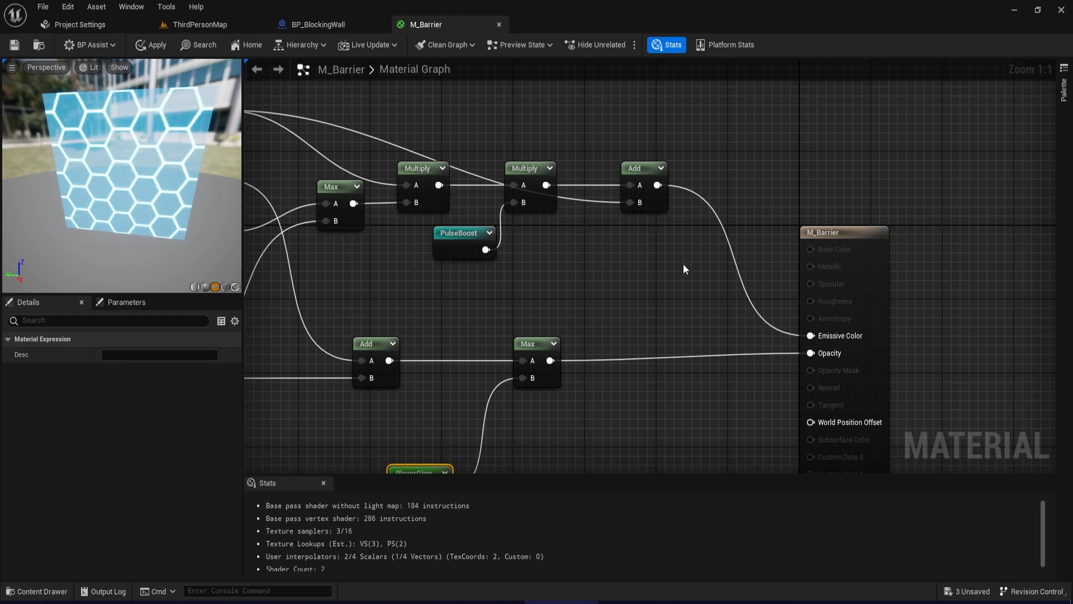
Duplicate the Max node in front of Emissive Color and make a copy of the PlayerGlow reroute between the two node rows.
{"action": "right_click_drag", "start_coordinate": [613, 315], "coordinate": [572, 280]}
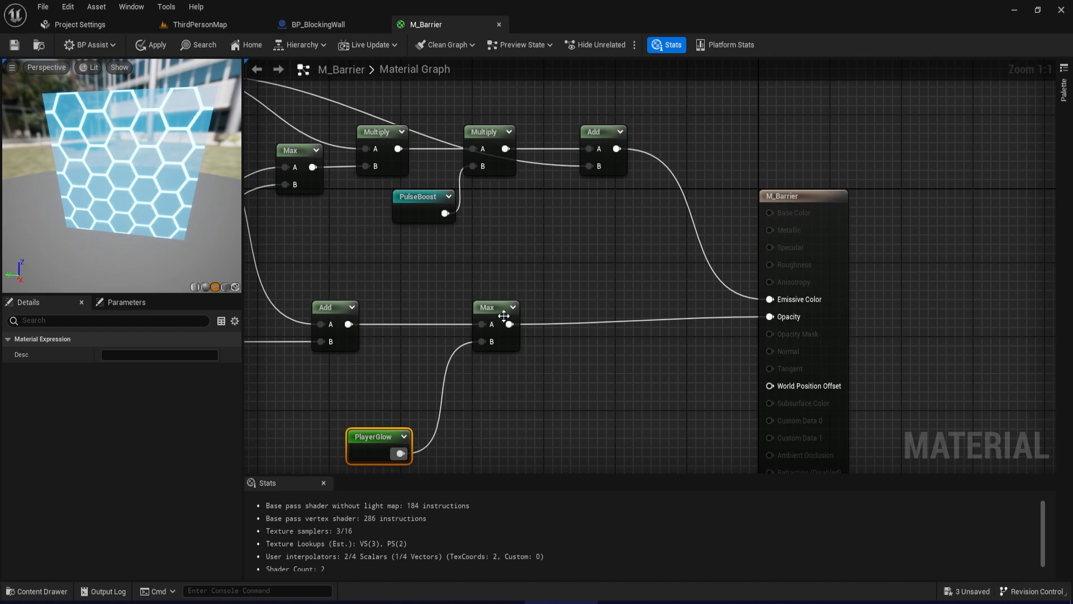
{"action": "left_click", "coordinate": [502, 315]}
{"action": "key", "text": "ctrl+c"}
{"action": "key", "text": "ctrl+v"}
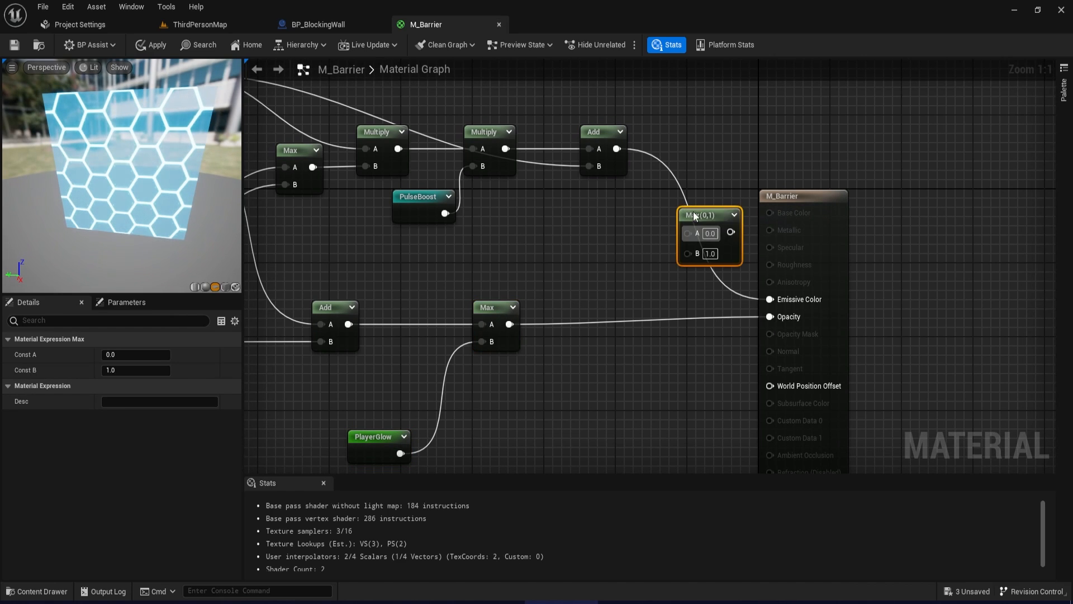
{"action": "left_click", "coordinate": [381, 439]}
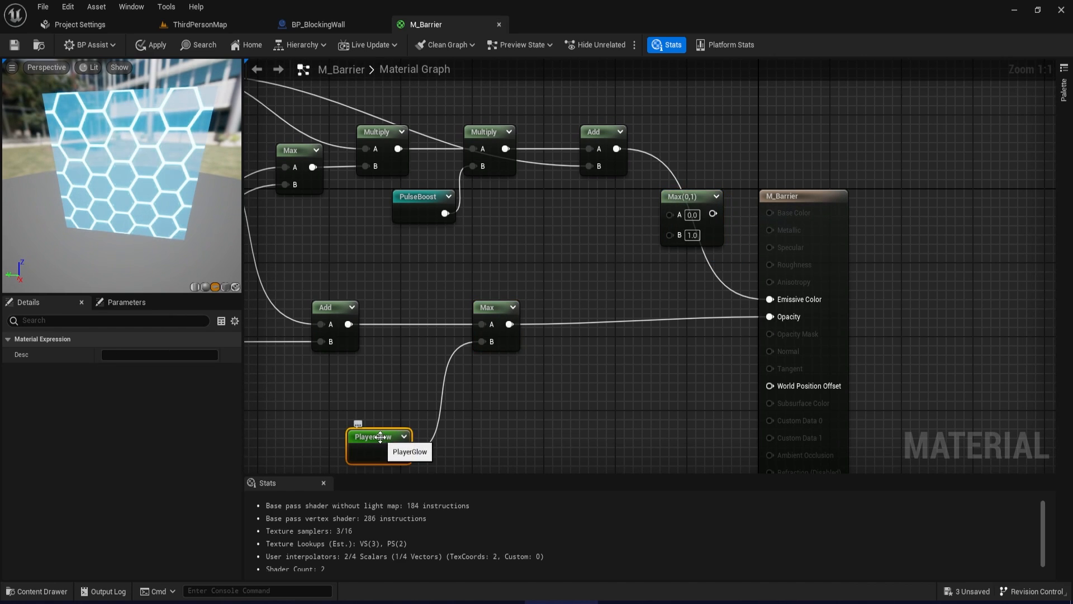
{"action": "key", "text": "ctrl+c"}
{"action": "key", "text": "ctrl+v"}
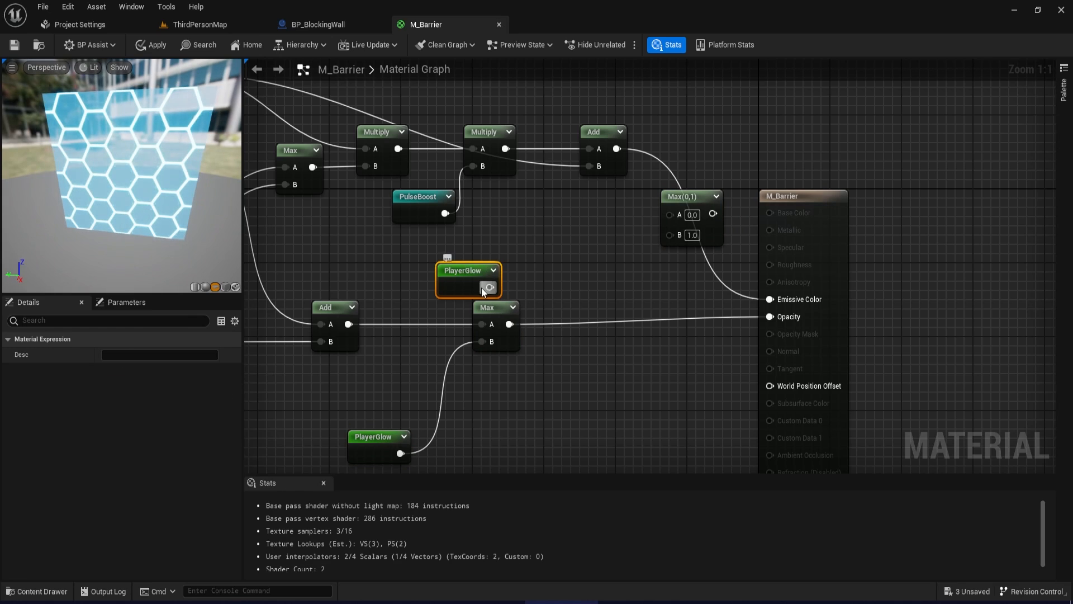
Insert the copied Max between the final emissive Add and Emissive Color, using its A input.
{"action": "right_click_drag", "start_coordinate": [624, 240], "coordinate": [643, 259]}
{"action": "left_click_drag", "start_coordinate": [635, 168], "coordinate": [689, 232]}
{"action": "left_click", "coordinate": [714, 234]}
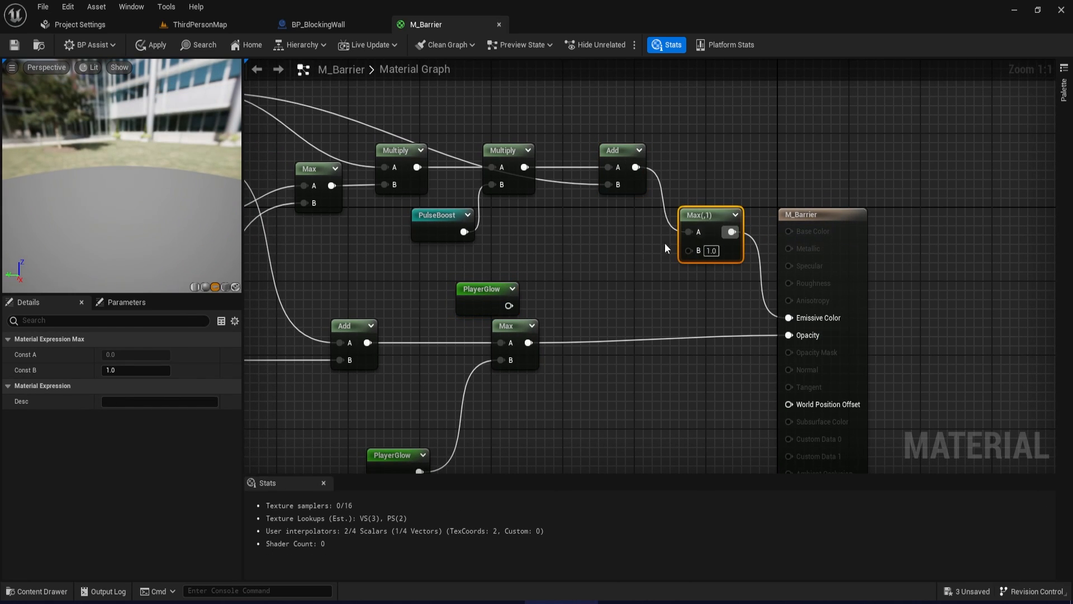
Multiply Color by the copied PlayerGlow, feed the product into the emissive Max's B input, tidy the nodes and save the material.
{"action": "right_click_drag", "start_coordinate": [665, 243], "coordinate": [799, 306]}
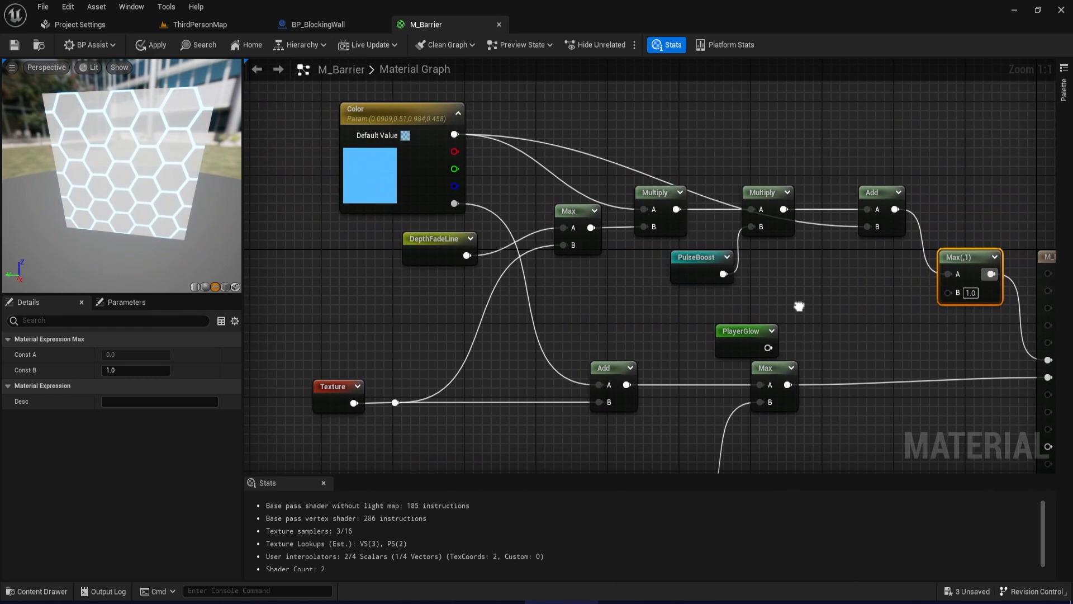
{"action": "left_click_drag", "start_coordinate": [461, 137], "coordinate": [819, 314]}
{"action": "type", "text": "mul"}
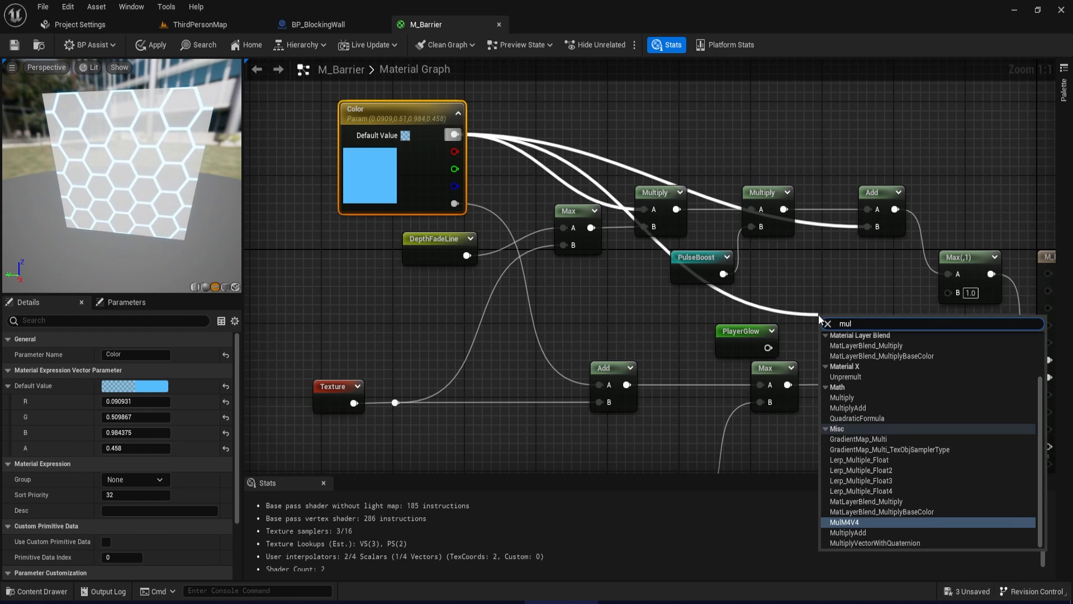
{"action": "left_click", "coordinate": [855, 397]}
{"action": "left_click_drag", "start_coordinate": [768, 347], "coordinate": [949, 293]}
{"action": "left_click_drag", "start_coordinate": [855, 317], "coordinate": [854, 270]}
{"action": "left_click_drag", "start_coordinate": [750, 335], "coordinate": [750, 317]}
{"action": "left_click", "coordinate": [11, 42]}
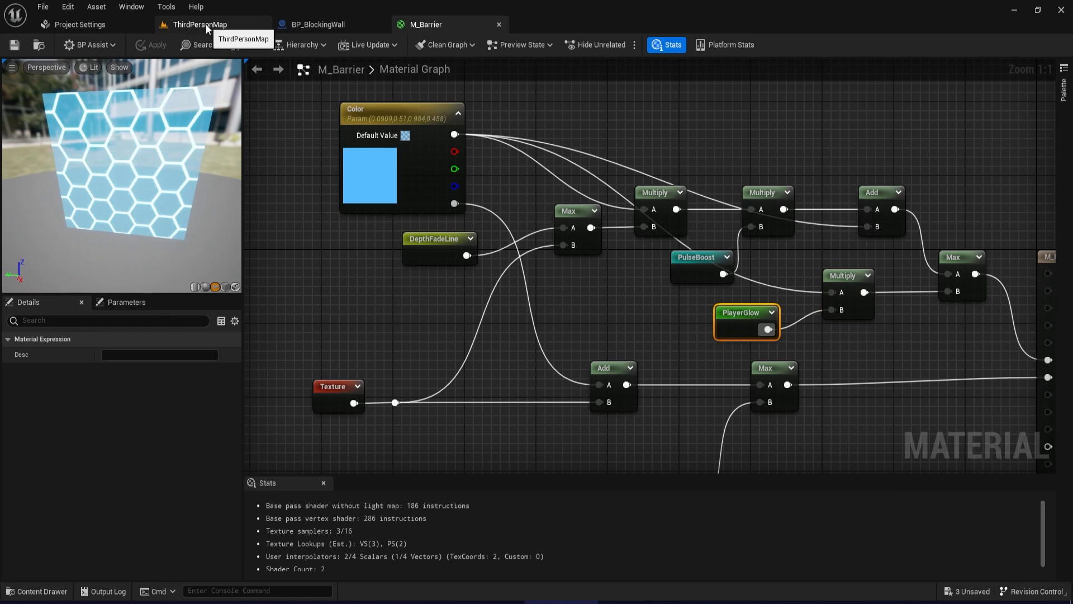
Switch to ThirdPersonMap and frame the hexagonal barrier head-on in the viewport.
{"action": "left_click", "coordinate": [206, 24]}
{"action": "mouse_move", "coordinate": [368, 120]}
{"action": "right_mouse_down"}
{"action": "mouse_move", "coordinate": [414, 101]}
{"action": "mouse_move", "coordinate": [357, 98]}
{"action": "mouse_move", "coordinate": [365, 73]}
{"action": "mouse_move", "coordinate": [391, 162]}
{"action": "mouse_move", "coordinate": [377, 109]}
{"action": "right_mouse_up"}
{"action": "key", "text": "w"}
{"action": "key", "text": "s"}
{"action": "key", "text": "w"}
{"action": "key", "text": "s"}
{"action": "right_click_drag", "start_coordinate": [593, 362], "coordinate": [593, 333]}
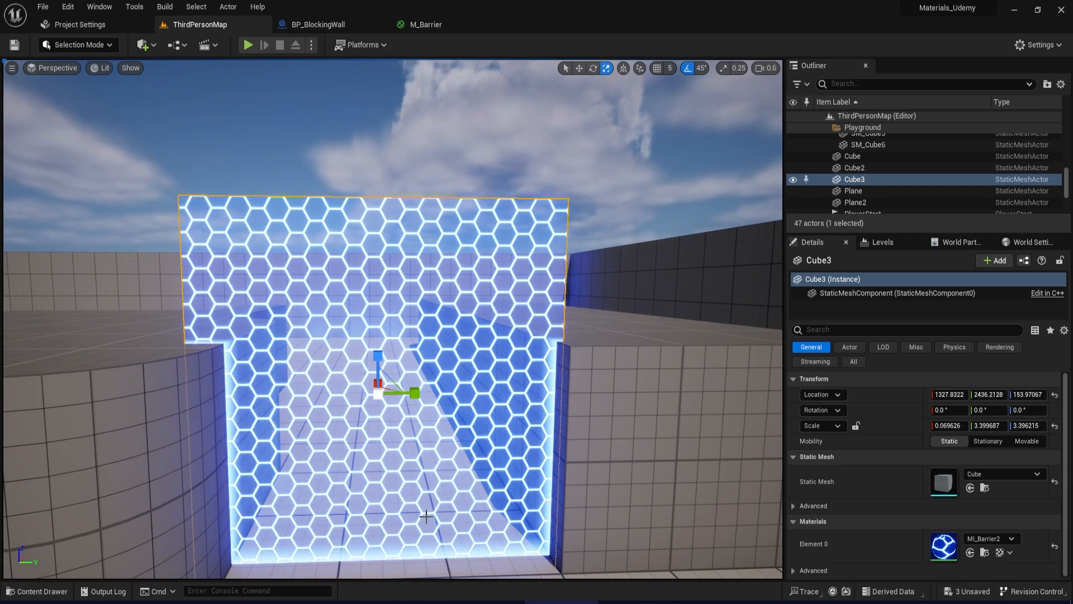
Open the MI_Barrier2 material instance and override PlayerPosition with R 1327, G 2436 and B 153.
{"action": "mouse_move", "coordinate": [507, 596]}
{"action": "left_click", "coordinate": [811, 553]}
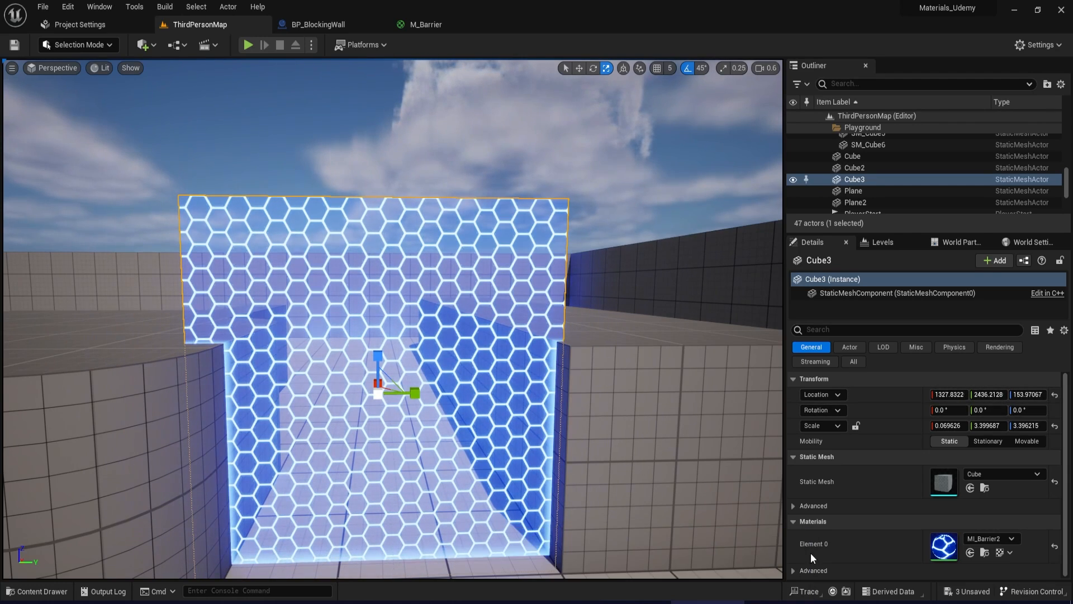
{"action": "scroll", "coordinate": [779, 307], "scroll_direction": "down", "scroll_amount": 5}
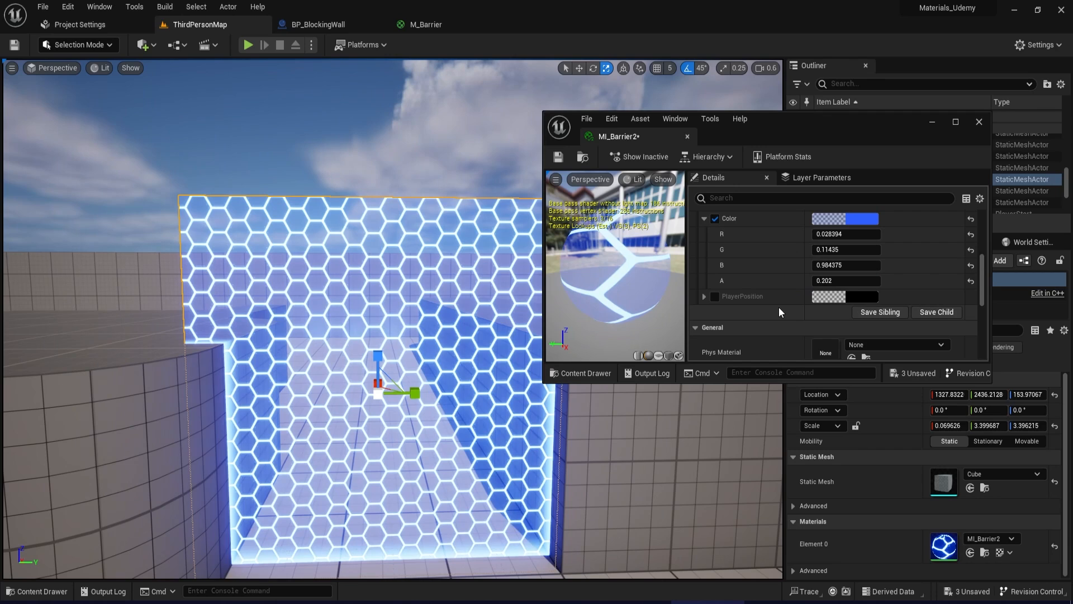
{"action": "left_click", "coordinate": [705, 297]}
{"action": "scroll", "coordinate": [789, 317], "scroll_direction": "down", "scroll_amount": 2}
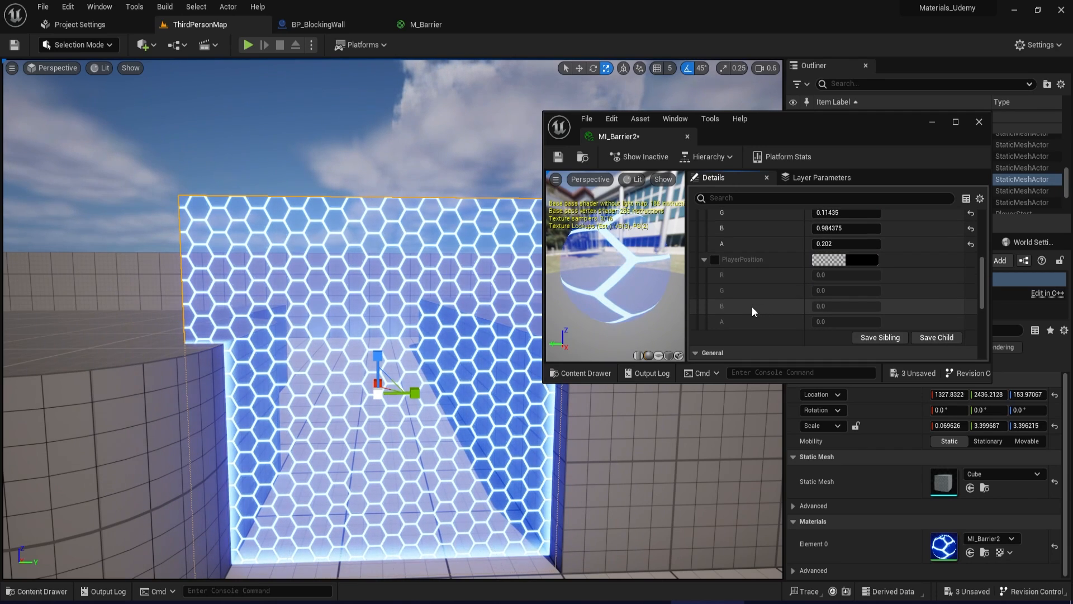
{"action": "left_click", "coordinate": [717, 259]}
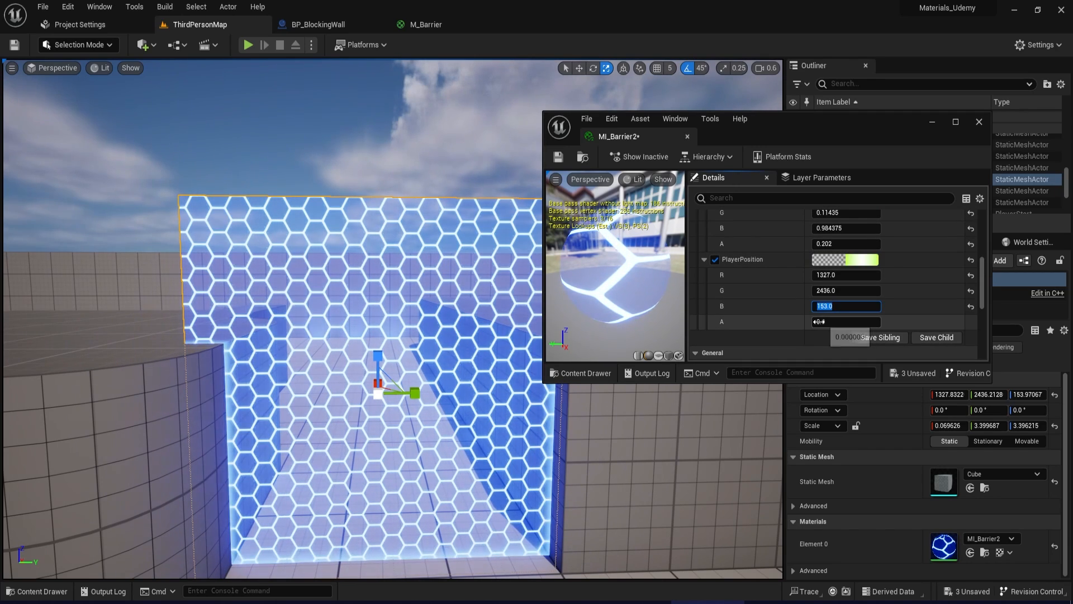
Set PlayerPosition's A to 1, shift G to about 2481 and B to about 212, and minimize the MI_Barrier2 window.
{"action": "left_click_drag", "start_coordinate": [847, 322], "coordinate": [845, 322]}
{"action": "left_click", "coordinate": [845, 322]}
{"action": "type", "text": "1"}
{"action": "key", "text": "Return"}
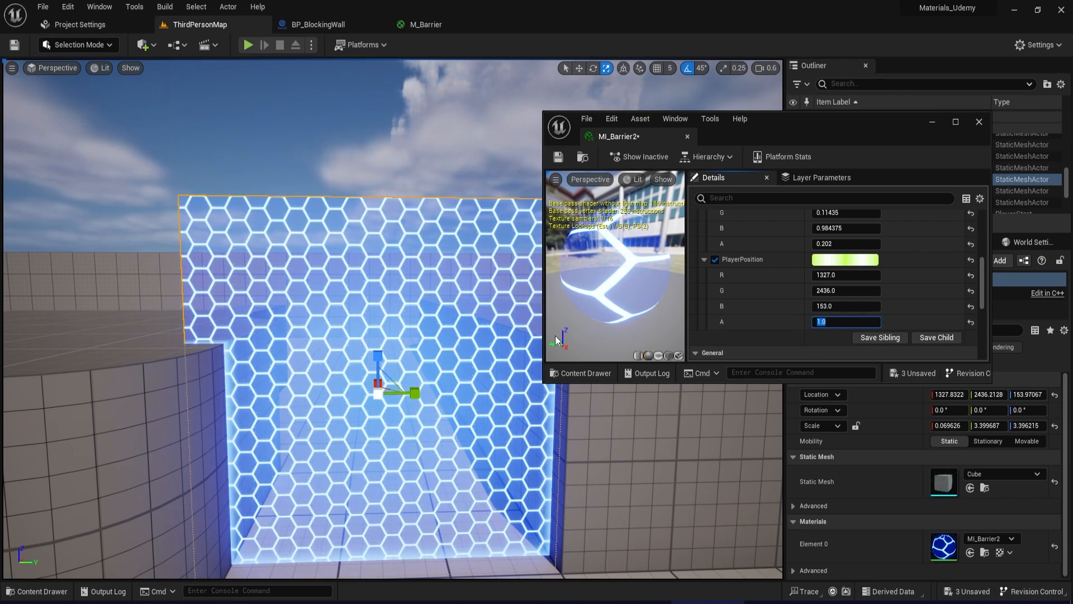
{"action": "left_click_drag", "start_coordinate": [840, 291], "coordinate": [858, 306]}
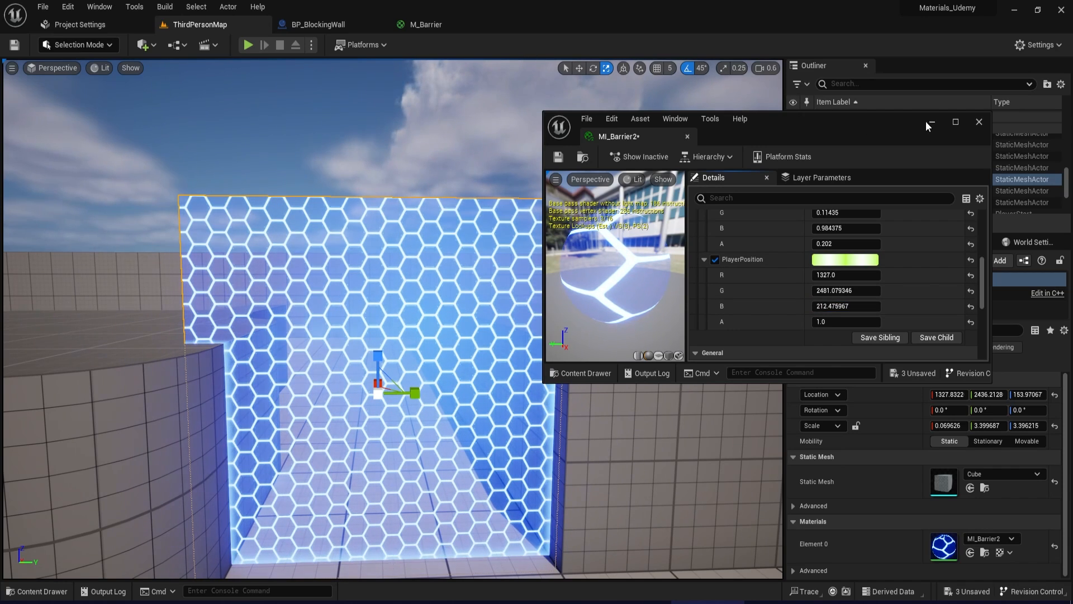
{"action": "left_click", "coordinate": [932, 121]}
In M_Barrier, shift the emissive PlayerGlow and its Multiply back and add a second Multiply fed by that Multiply.
{"action": "left_click", "coordinate": [426, 24]}
{"action": "right_click_drag", "start_coordinate": [893, 340], "coordinate": [744, 307]}
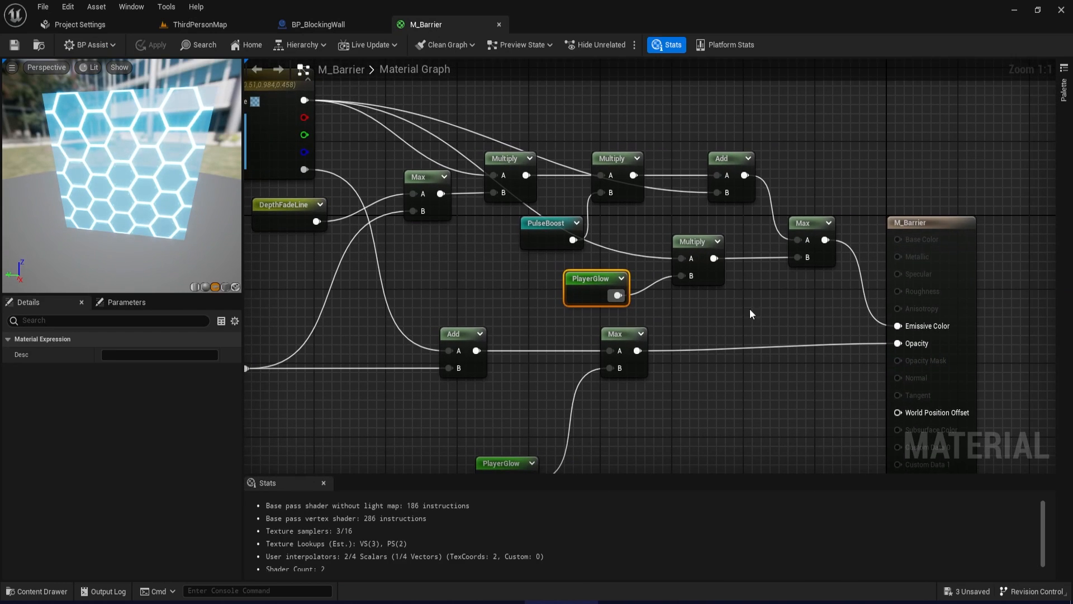
{"action": "left_click_drag", "start_coordinate": [727, 311], "coordinate": [615, 260]}
{"action": "left_click_drag", "start_coordinate": [687, 241], "coordinate": [624, 250]}
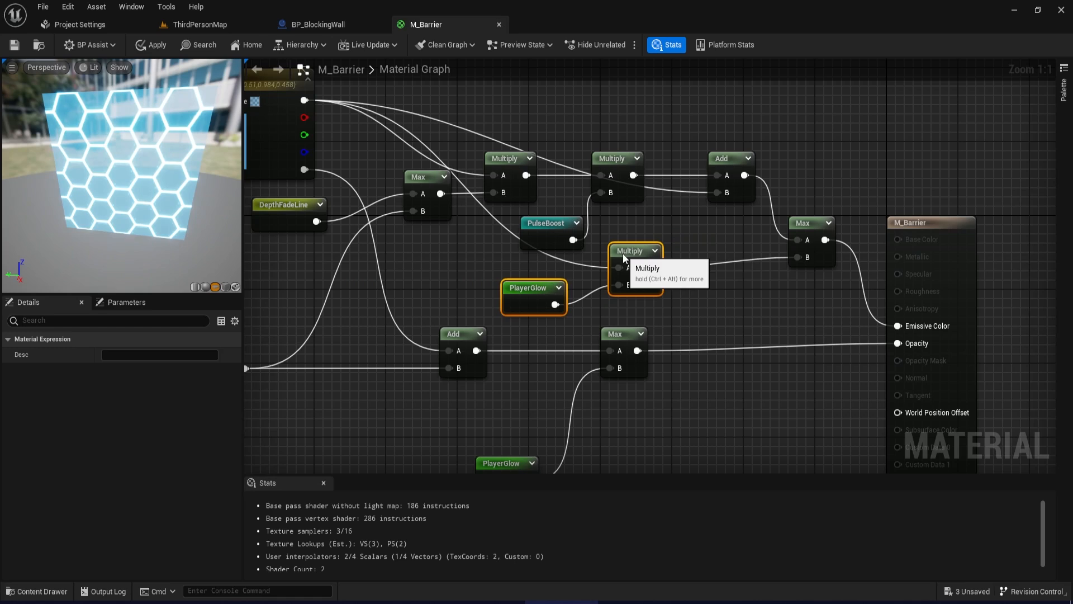
{"action": "left_click", "coordinate": [651, 267]}
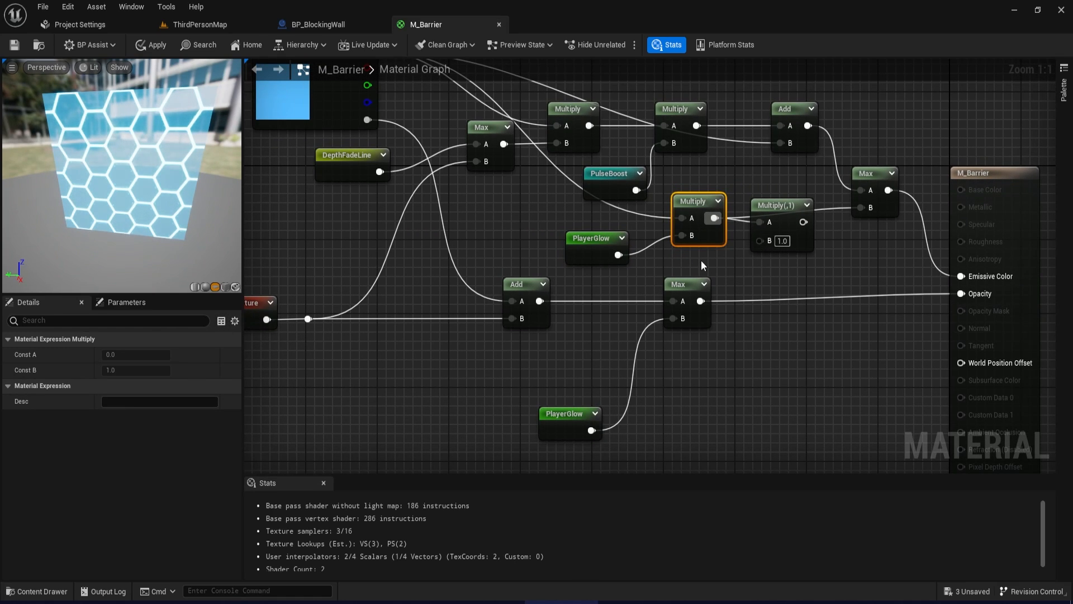
Wire PulseBoost into the second Multiply's B and its output into the emissive Max's B, save, and check the barrier in ThirdPersonMap.
{"action": "left_click_drag", "start_coordinate": [636, 192], "coordinate": [759, 240]}
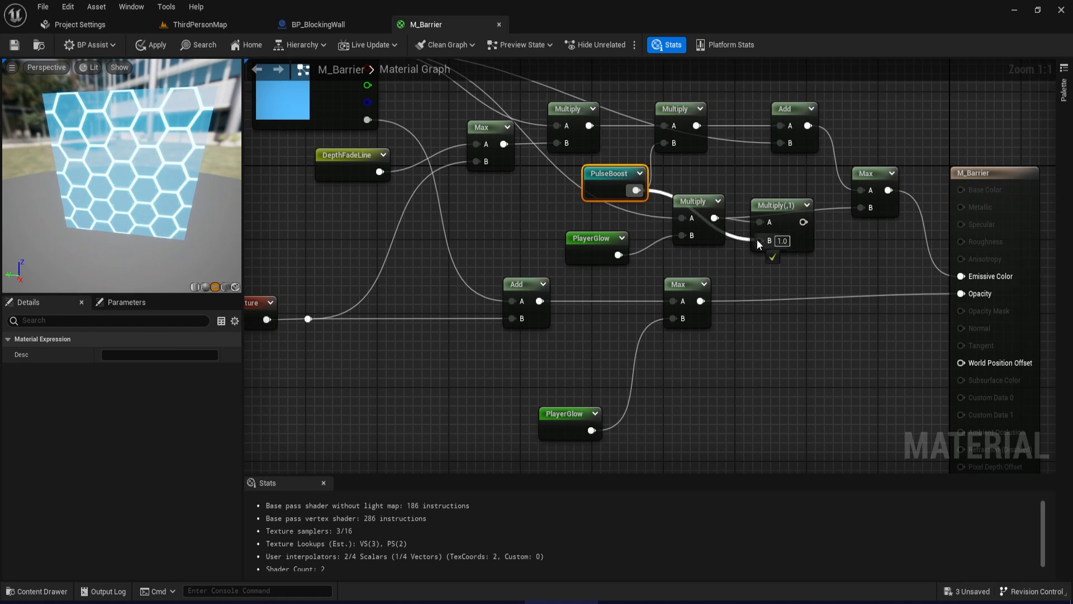
{"action": "left_click", "coordinate": [793, 227]}
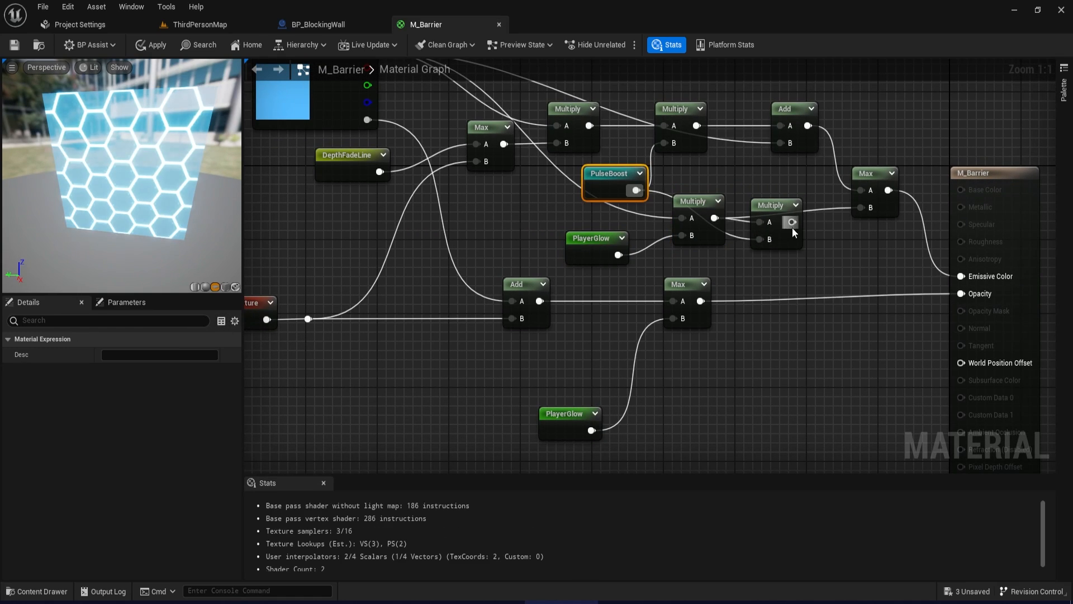
{"action": "left_click", "coordinate": [14, 45]}
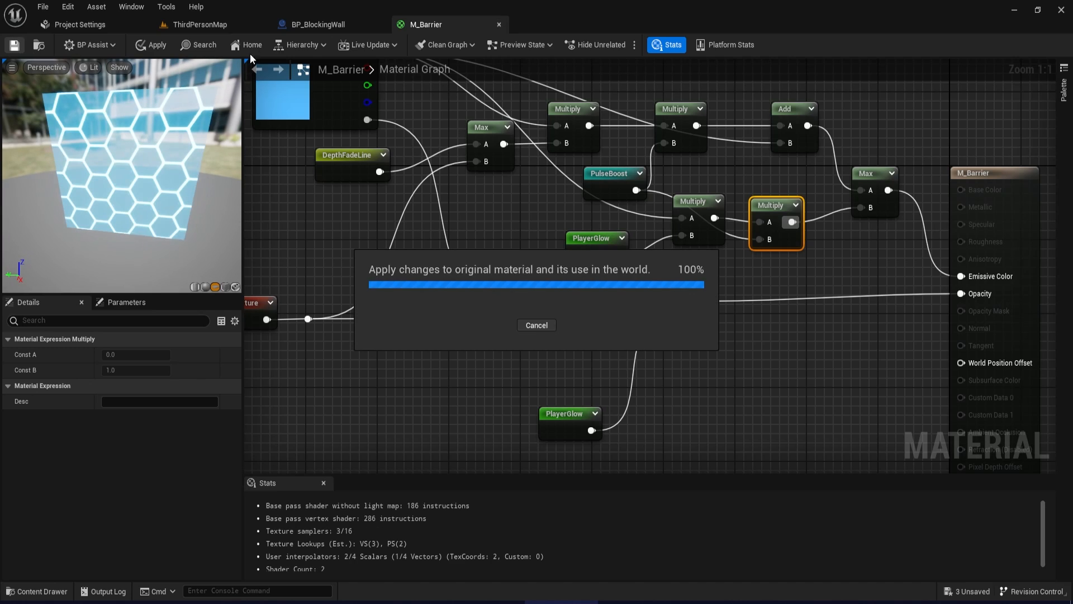
{"action": "left_click", "coordinate": [215, 26]}
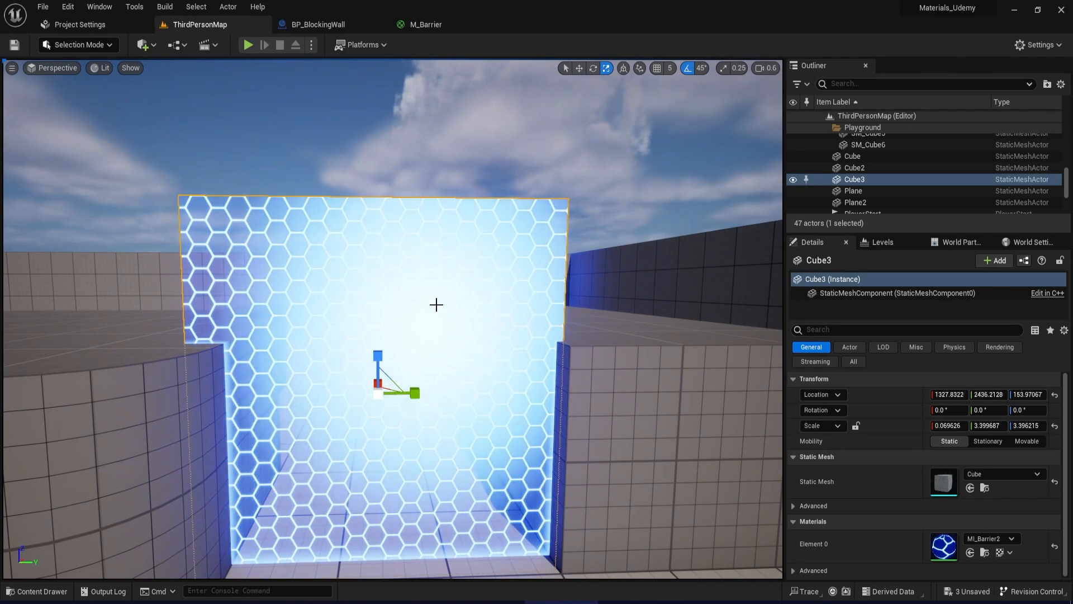
Replace PulseBoost on the second Multiply's B with a Boost scalar parameter of default 30, save, and check the barrier in ThirdPersonMap.
{"action": "left_click", "coordinate": [433, 24]}
{"action": "right_click_drag", "start_coordinate": [806, 263], "coordinate": [789, 260]}
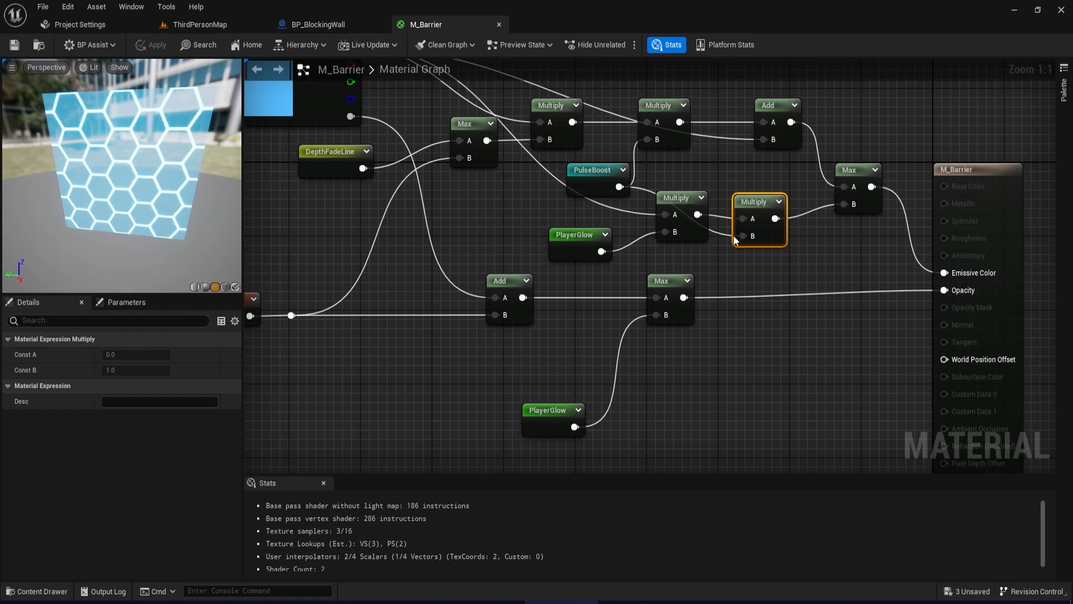
{"action": "left_click_drag", "start_coordinate": [764, 236], "coordinate": [734, 249]}
{"action": "type", "text": "bo"}
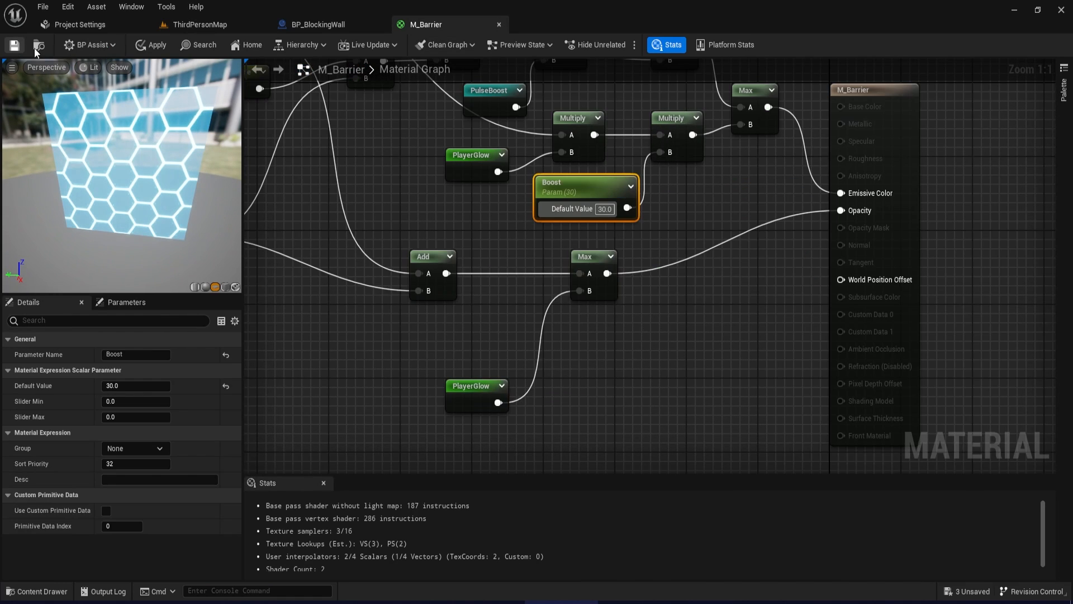
{"action": "key", "text": "ctrl+s"}
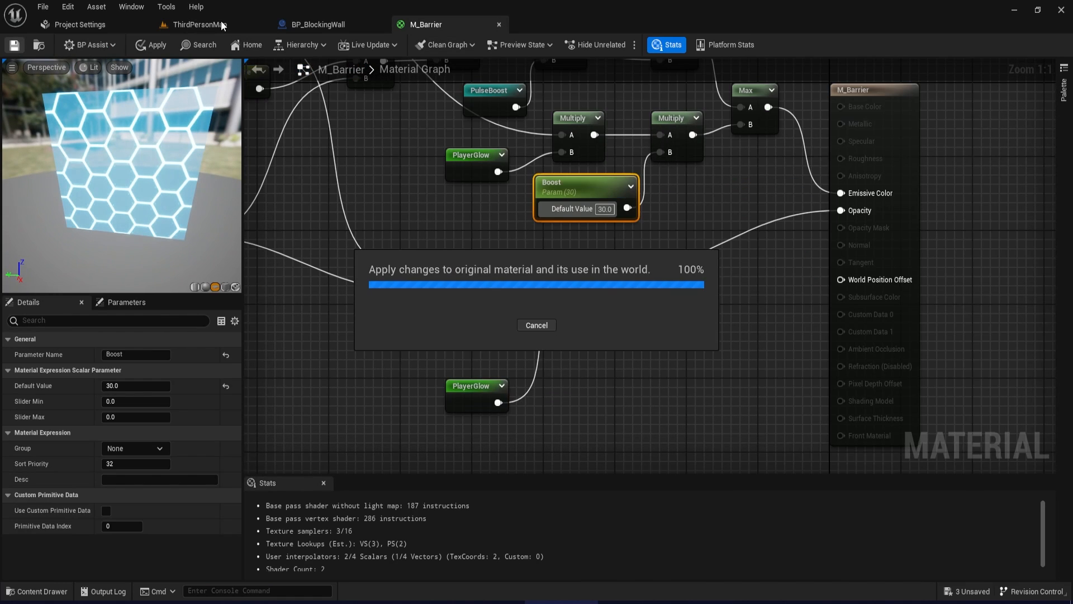
{"action": "left_click", "coordinate": [222, 25]}
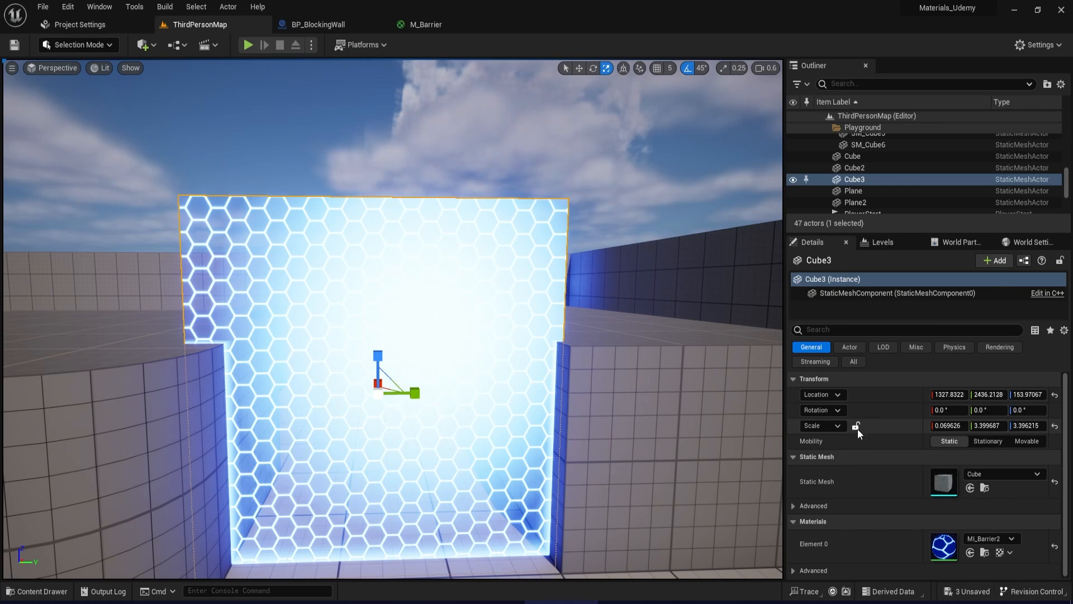
Try shifting MI_Barrier2's PlayerPosition R to about 1181 to test the glow's distance falloff, and undo the change.
{"action": "left_click", "coordinate": [765, 587]}
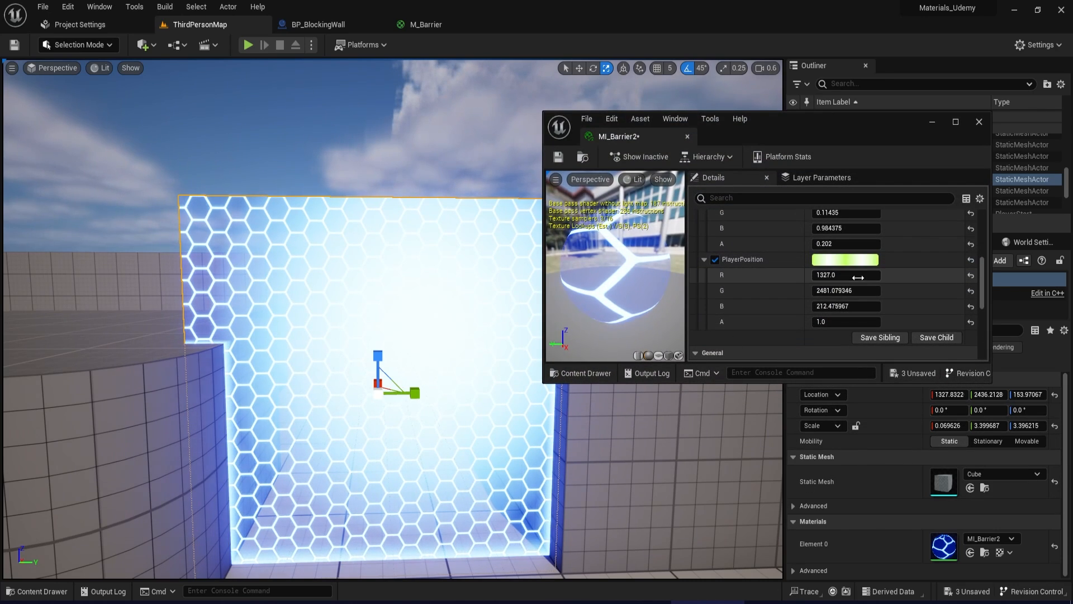
{"action": "mouse_move", "coordinate": [858, 275]}
{"action": "left_mouse_down"}
{"action": "mouse_move", "coordinate": [827, 275]}
{"action": "mouse_move", "coordinate": [843, 275]}
{"action": "left_mouse_up"}
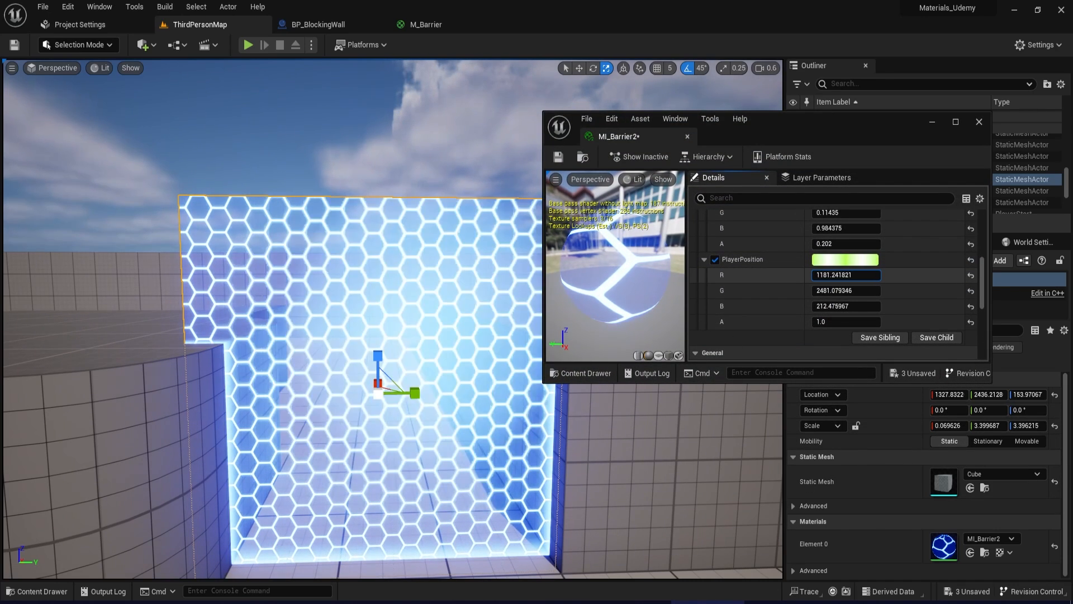
{"action": "key", "text": "ctrl+z"}
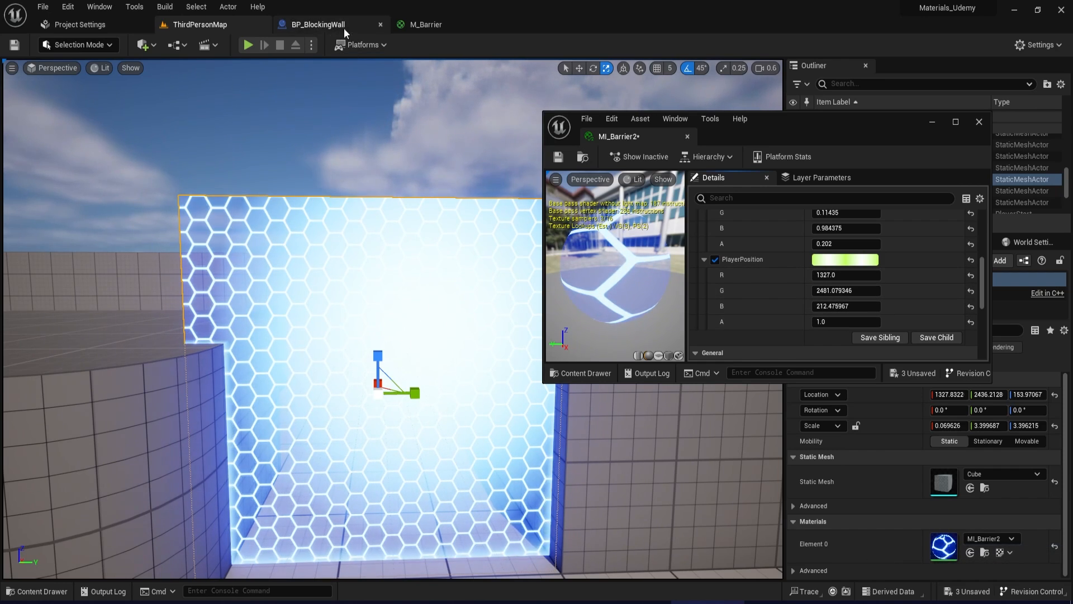
Insert a Power node with exponent 2 between the Player Glow group's Multiply and the PlayerGlow reroute declaration.
{"action": "scroll", "coordinate": [744, 307], "scroll_direction": "up", "scroll_amount": 10}
{"action": "left_click_drag", "start_coordinate": [852, 298], "coordinate": [822, 297]}
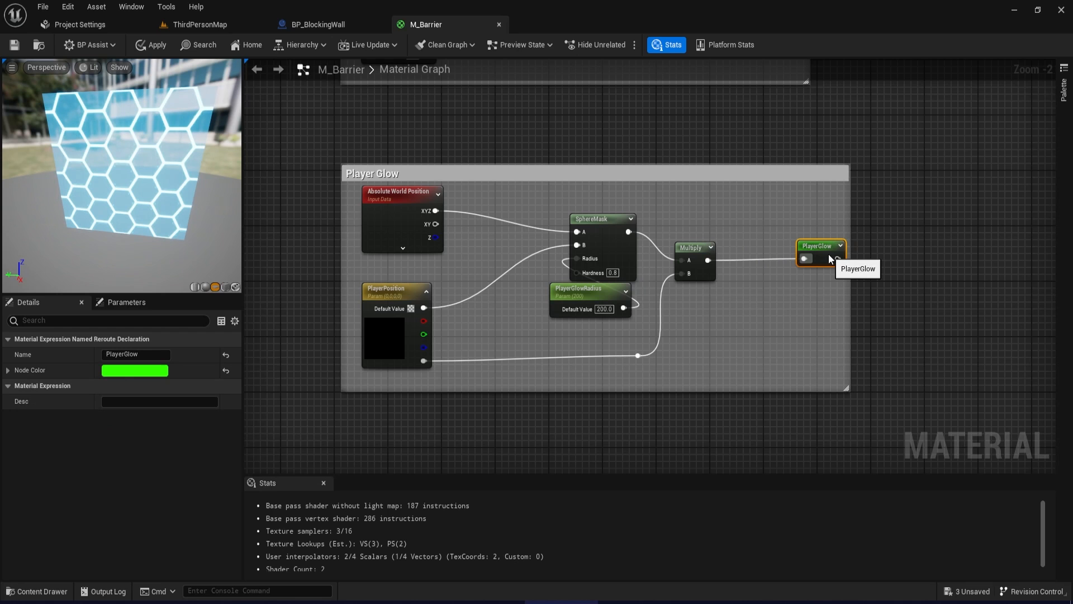
{"action": "left_click_drag", "start_coordinate": [708, 260], "coordinate": [804, 259]}
{"action": "type", "text": "power"}
{"action": "key", "text": "Return"}
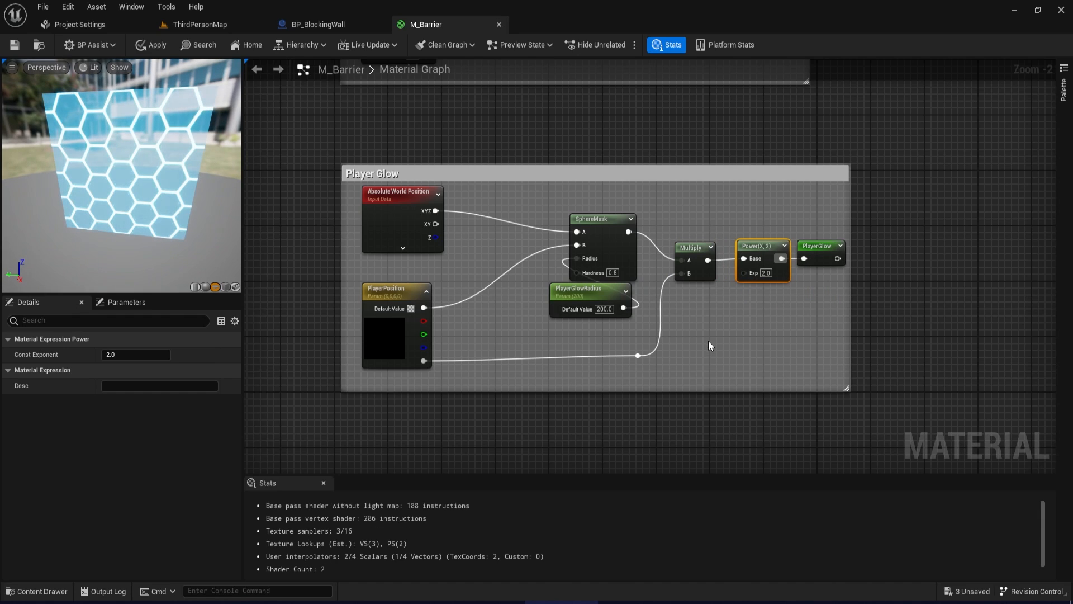
Add a scalar parameter named Player Glow Exponent with default 5 for the Power node in the Player Glow group.
{"action": "left_click", "coordinate": [708, 341]}
{"action": "key", "text": "BackSpace"}
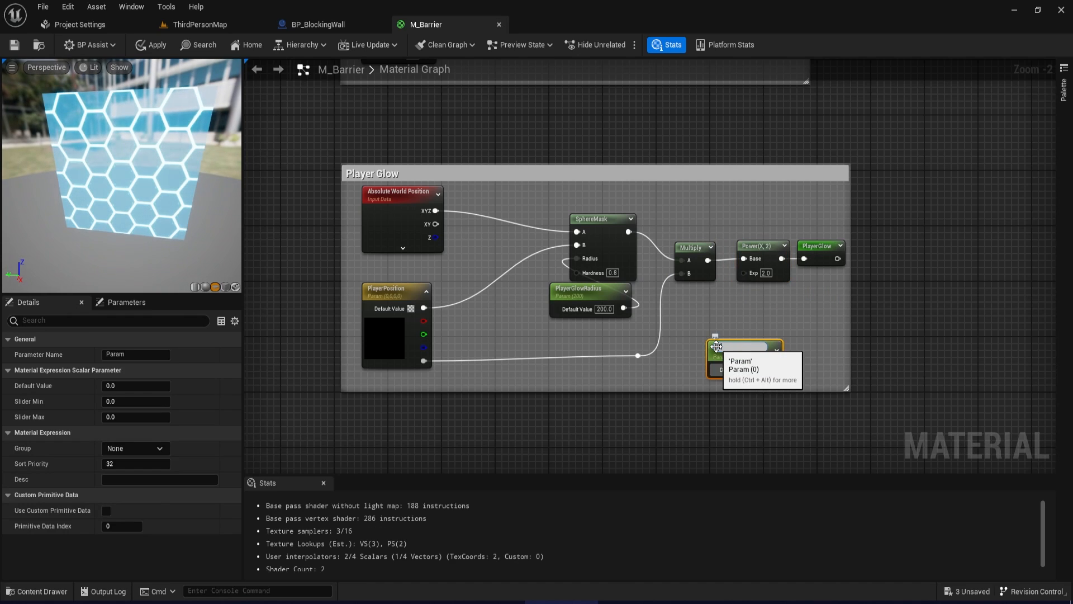
{"action": "type", "text": "Player Glow Exponent"}
{"action": "key", "text": "Return"}
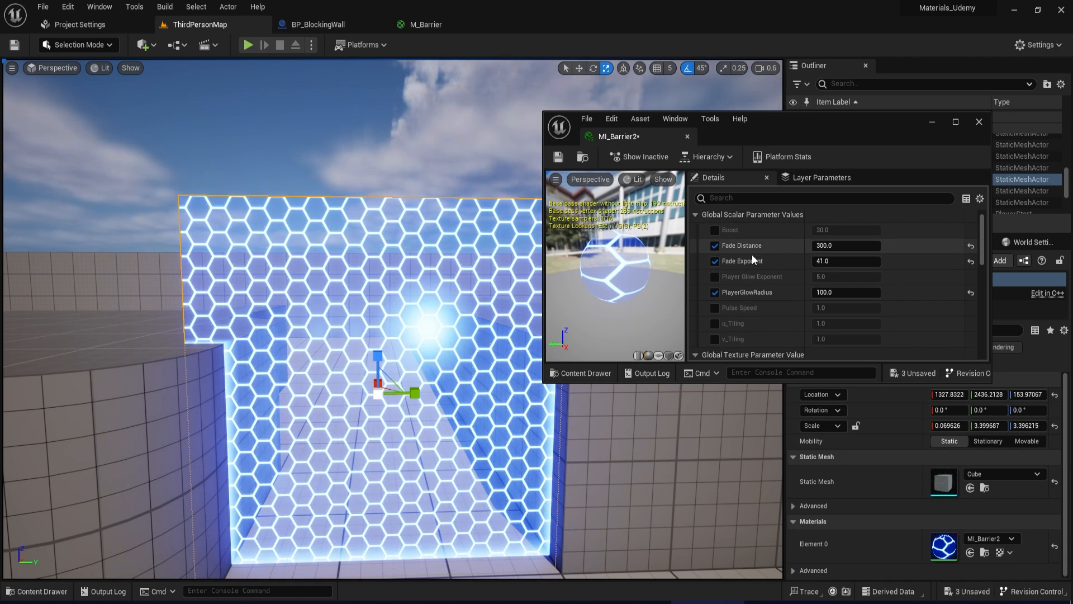
Override Player Glow Exponent in MI_Barrier2 and set it to 1.5.
{"action": "left_click", "coordinate": [715, 277]}
{"action": "left_click_drag", "start_coordinate": [855, 278], "coordinate": [801, 277]}
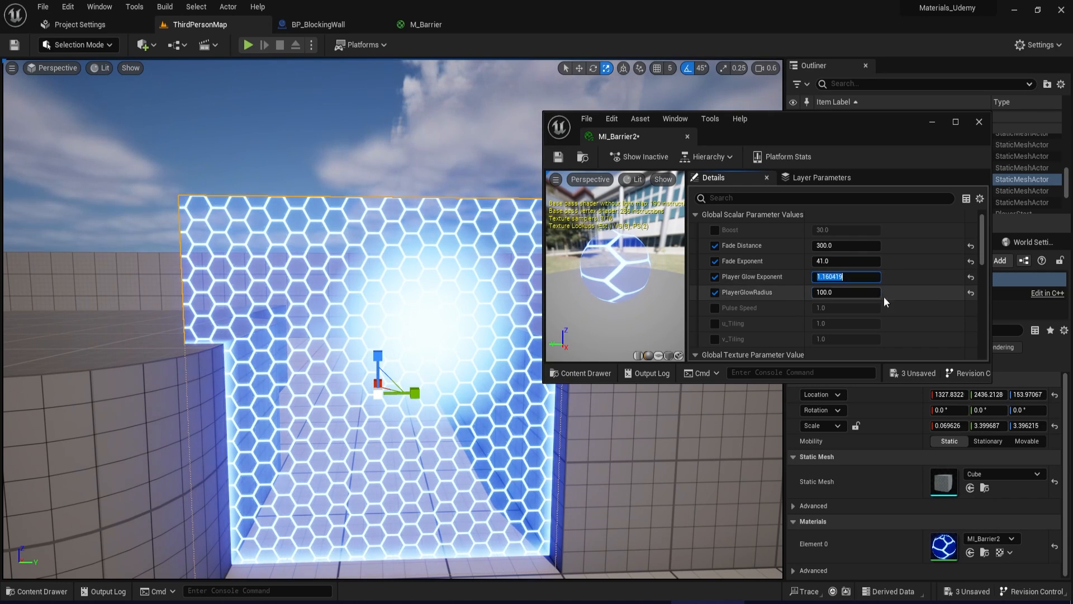
{"action": "type", "text": "1.5"}
{"action": "key", "text": "Return"}
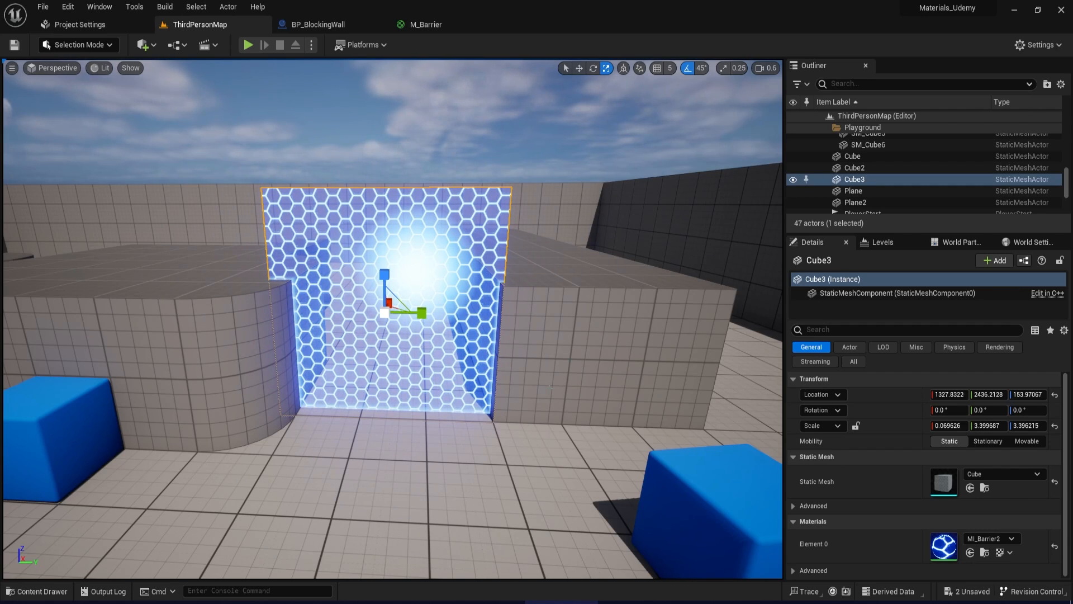
Create an Actor blueprint class named BP_BlockingWall2 in the Blueprints folder and open it.
{"action": "left_click", "coordinate": [37, 591]}
{"action": "right_click", "coordinate": [391, 501]}
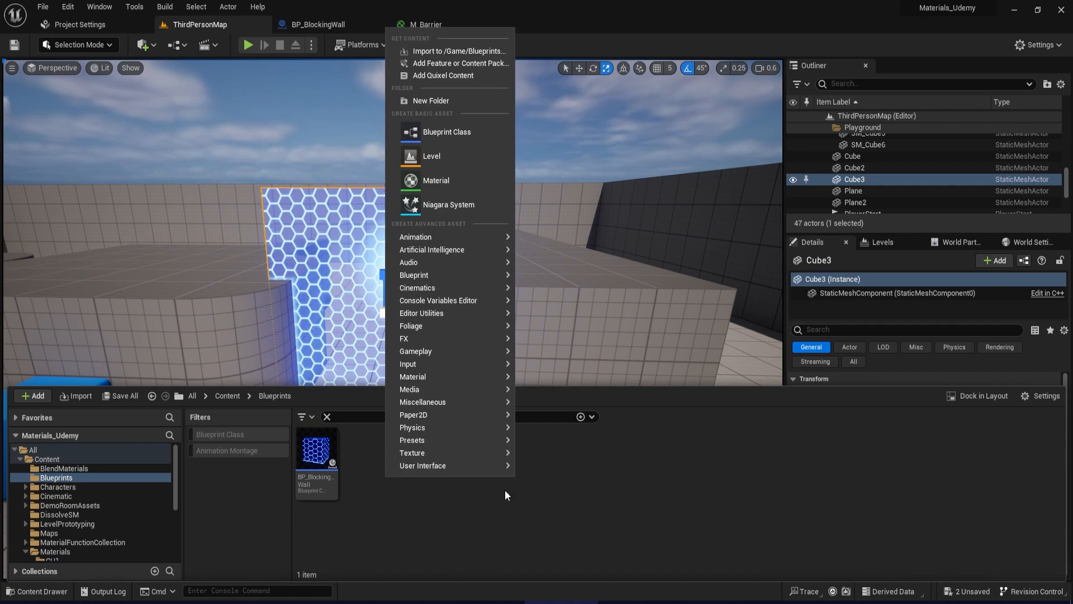
{"action": "left_click", "coordinate": [455, 139]}
{"action": "left_click", "coordinate": [425, 214]}
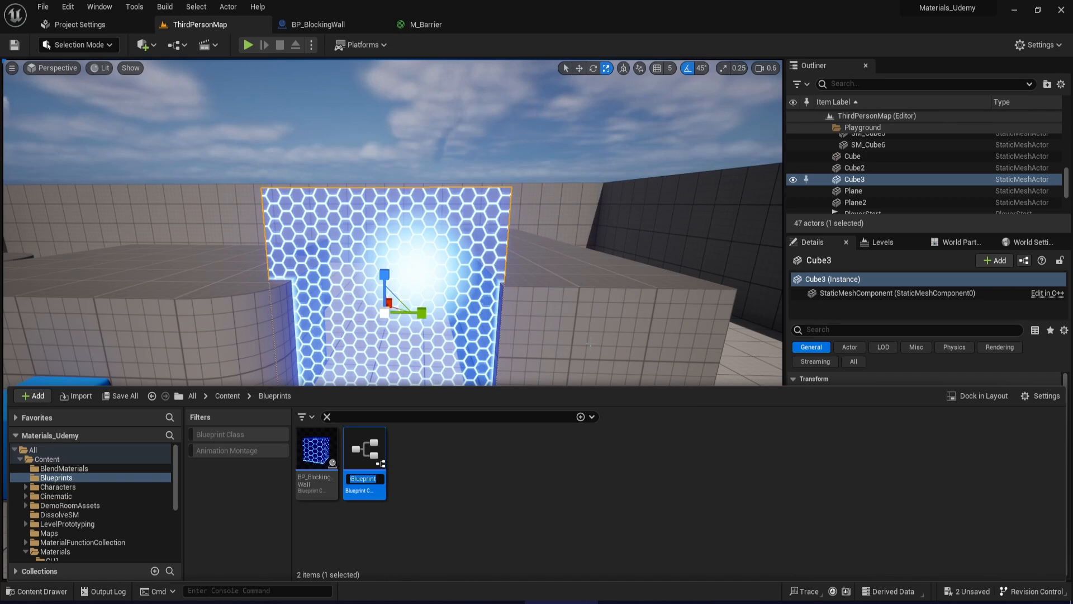
{"action": "type", "text": "BP_Block"}
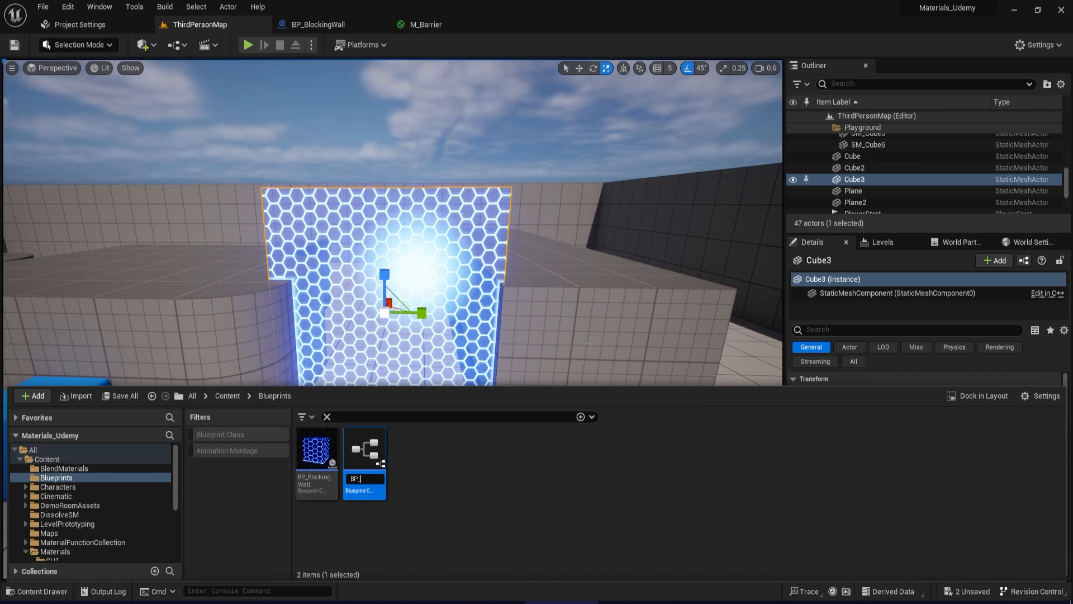
{"action": "type", "text": "ingWall2"}
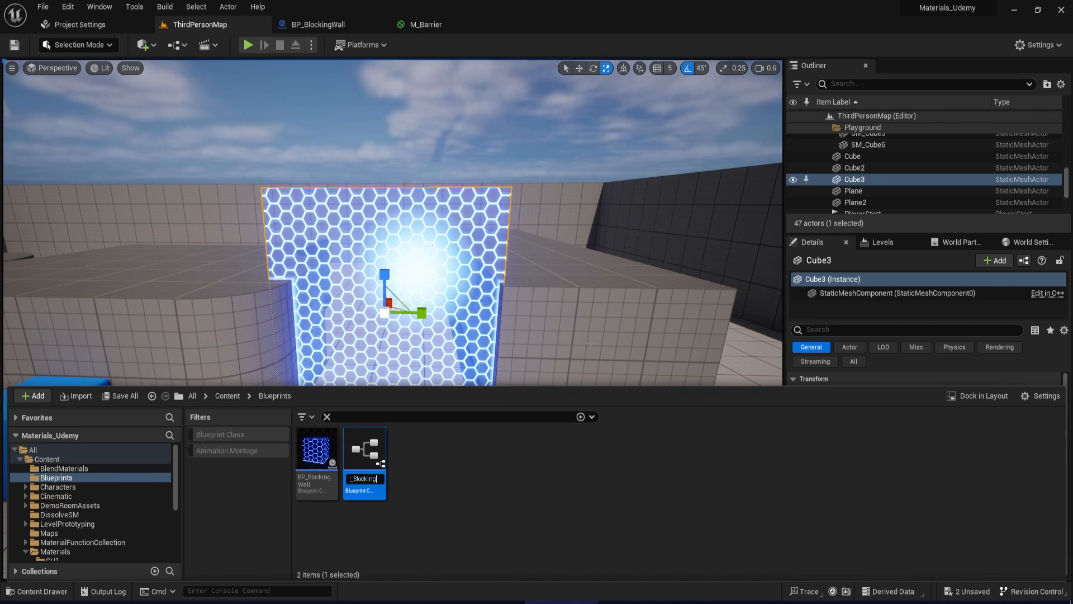
{"action": "key", "text": "Return"}
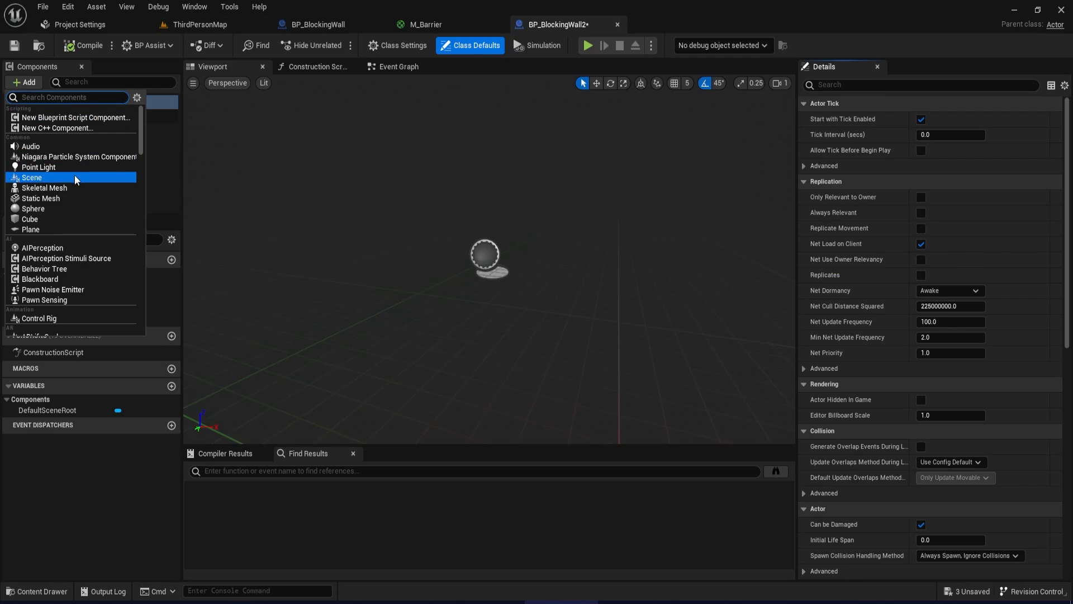
Add a Cube component named Wall and make it the blueprint's root in place of DefaultSceneRoot.
{"action": "left_click", "coordinate": [55, 218]}
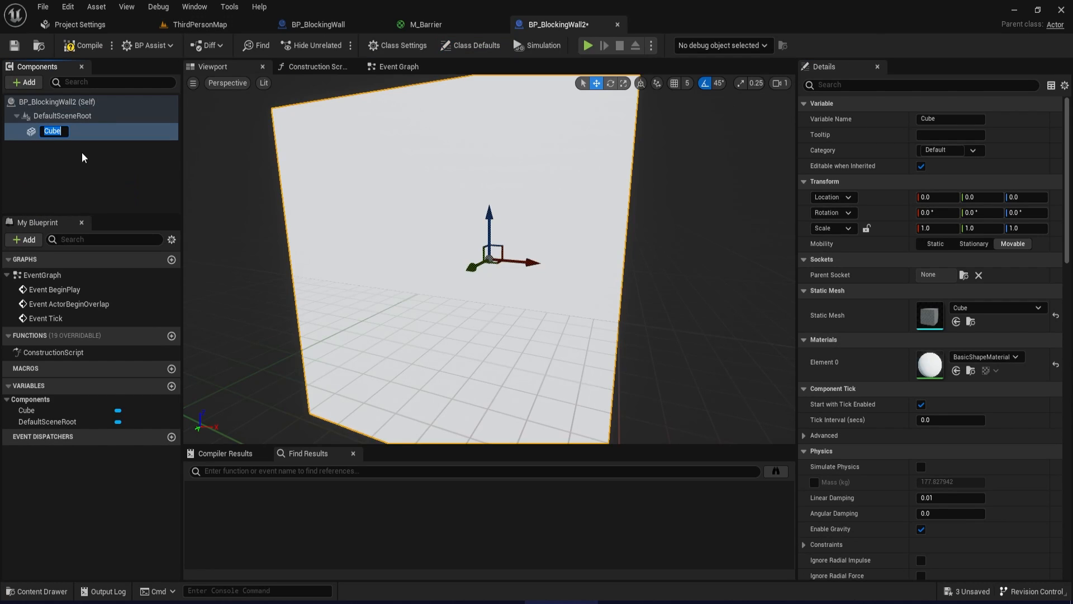
{"action": "type", "text": "Wall"}
{"action": "key", "text": "Return"}
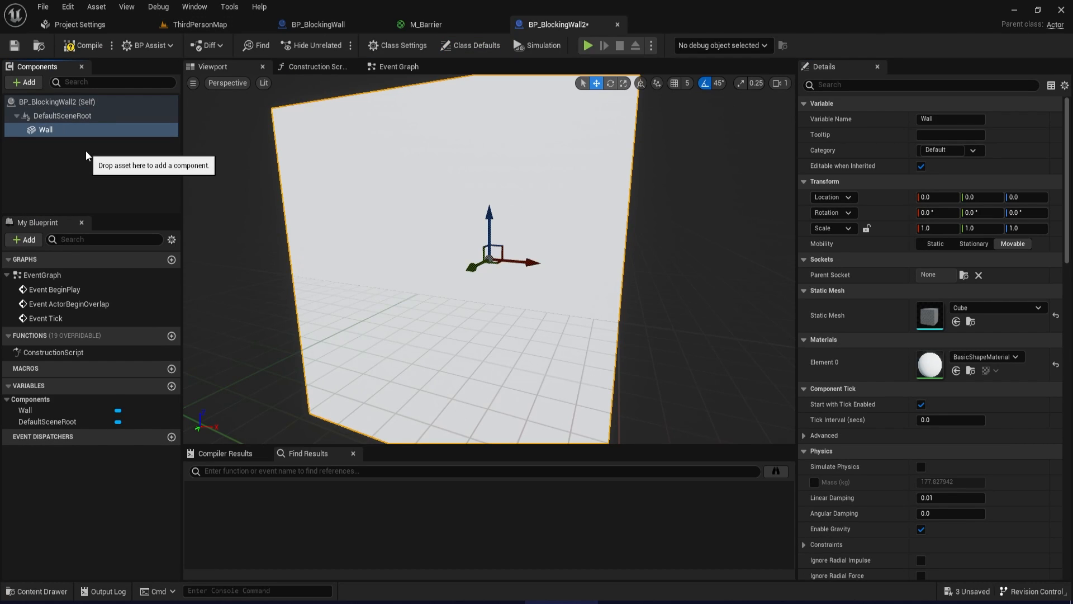
{"action": "left_click_drag", "start_coordinate": [38, 133], "coordinate": [49, 115]}
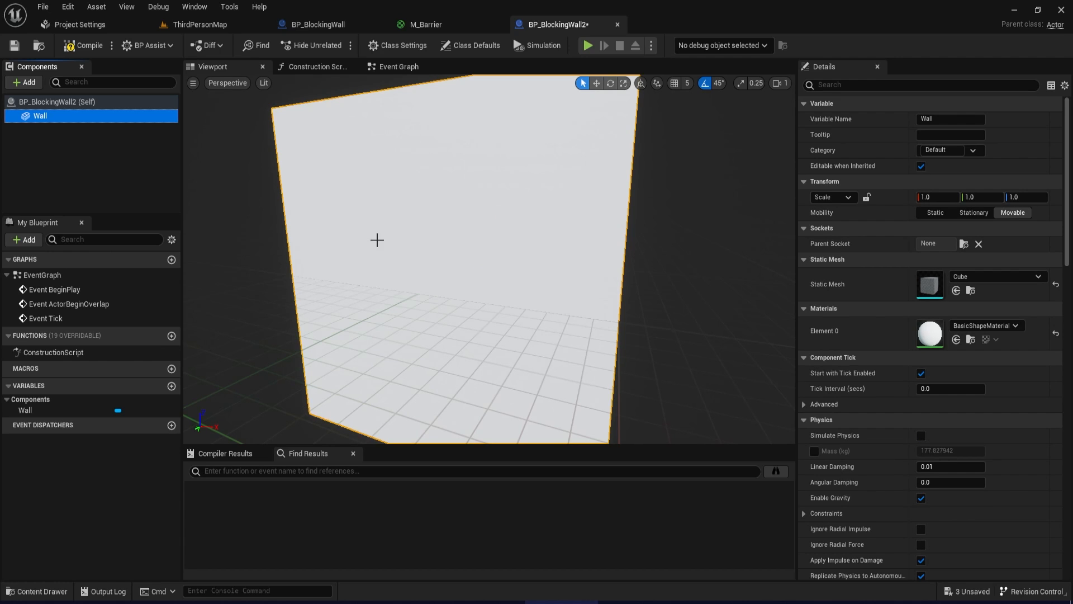
Set the Wall component's X scale to 0.1 to make it a thin panel.
{"action": "right_click_drag", "start_coordinate": [537, 252], "coordinate": [515, 281]}
{"action": "scroll", "coordinate": [489, 260], "scroll_direction": "down", "scroll_amount": 1}
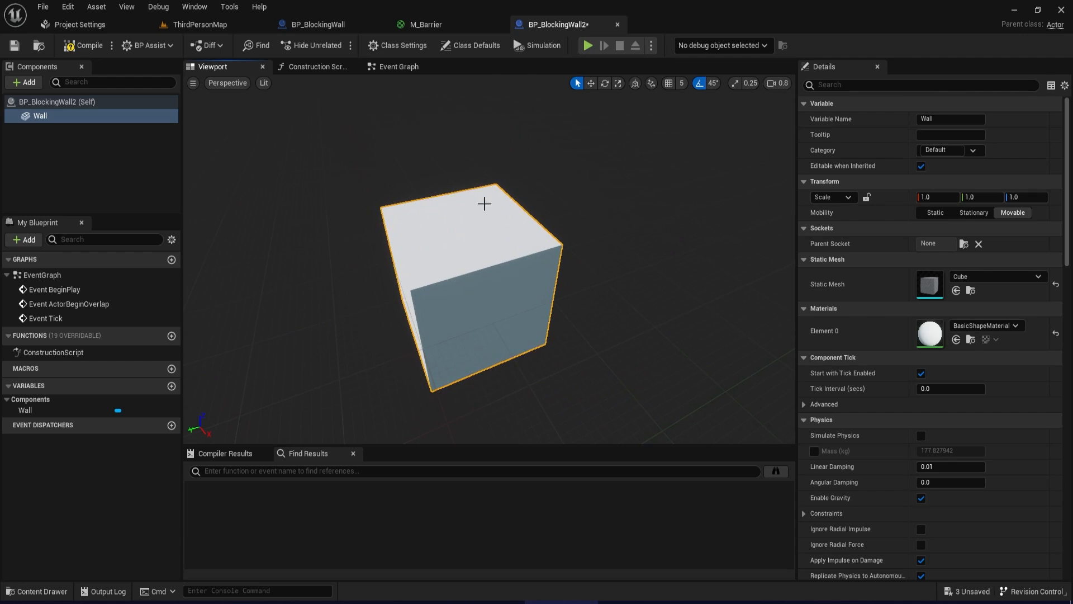
{"action": "left_click", "coordinate": [935, 197]}
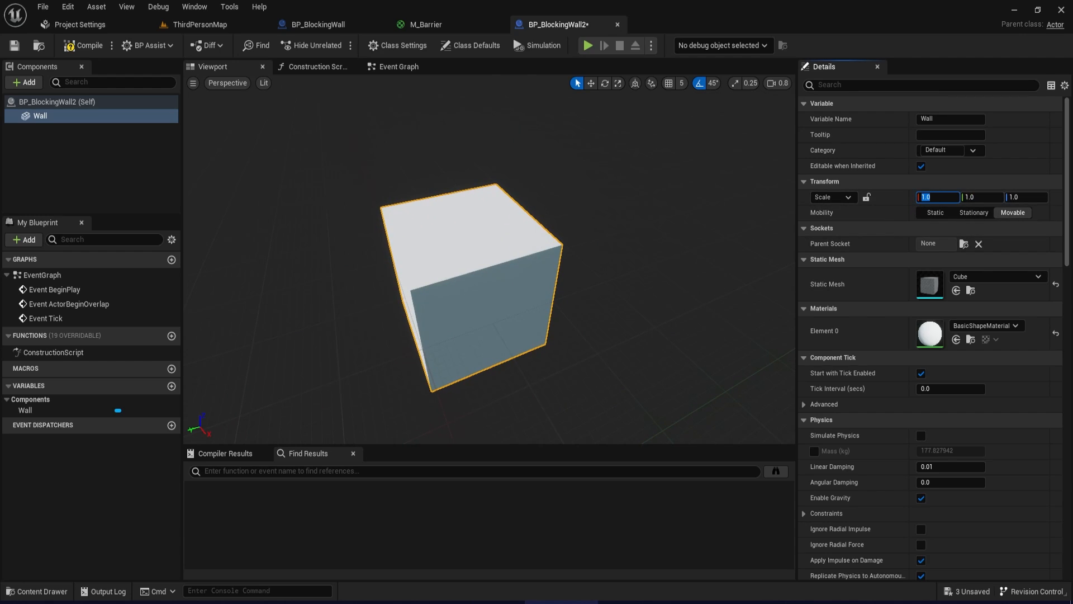
{"action": "type", "text": "0.1"}
{"action": "key", "text": "Return"}
{"action": "right_click_drag", "start_coordinate": [643, 267], "coordinate": [472, 238]}
{"action": "key", "text": "d"}
{"action": "left_click", "coordinate": [936, 197]}
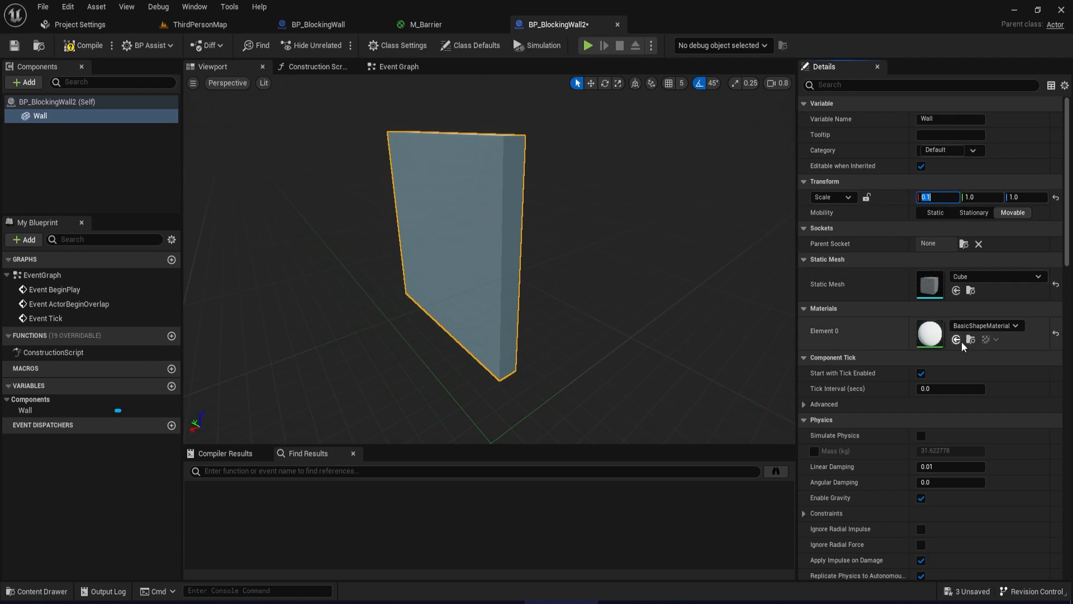
Assign the MI_Barrier2 material instance from the Mor folder to the Wall's material Element 0.
{"action": "left_click", "coordinate": [28, 594]}
{"action": "key", "text": "alt+Left"}
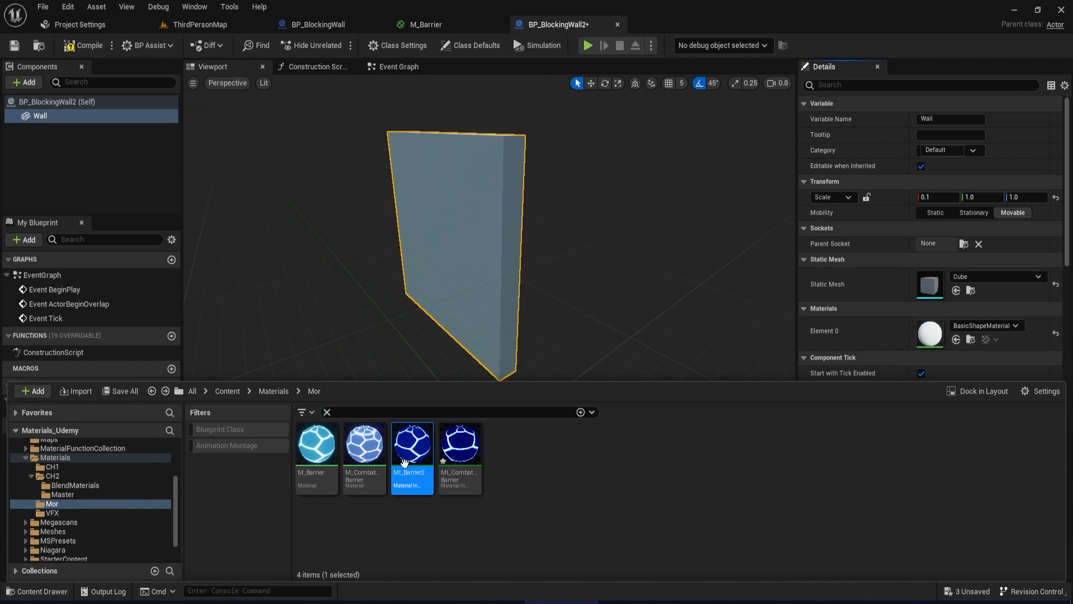
{"action": "left_click", "coordinate": [956, 339]}
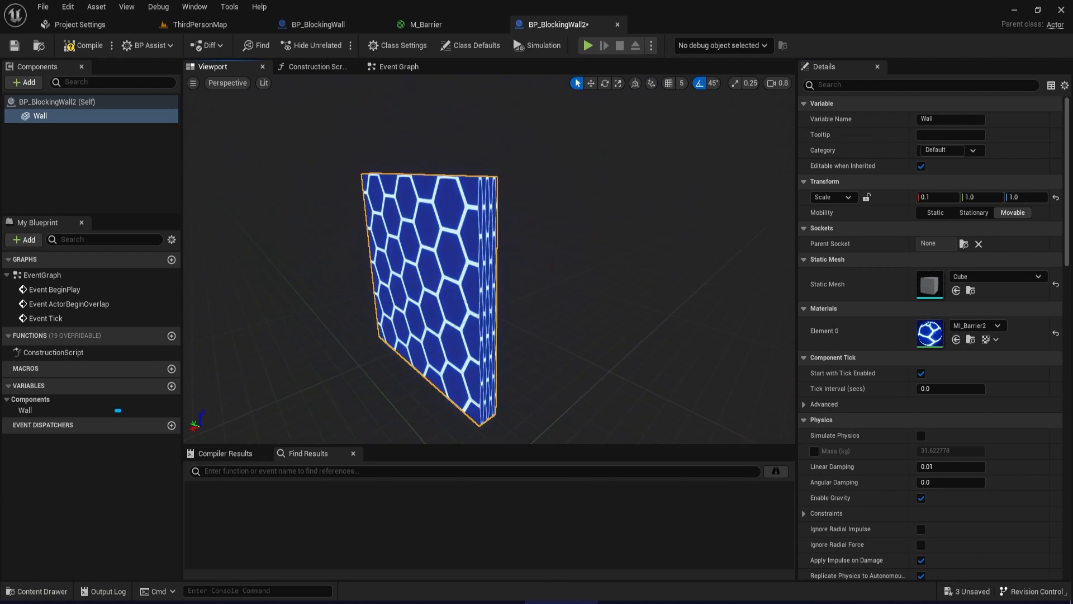
Add a Sphere Collision component under Wall and set its X scale to 10.
{"action": "mouse_move", "coordinate": [497, 299]}
{"action": "right_mouse_down"}
{"action": "mouse_move", "coordinate": [539, 296]}
{"action": "mouse_move", "coordinate": [545, 369]}
{"action": "mouse_move", "coordinate": [497, 299]}
{"action": "right_mouse_up"}
{"action": "left_click", "coordinate": [25, 82]}
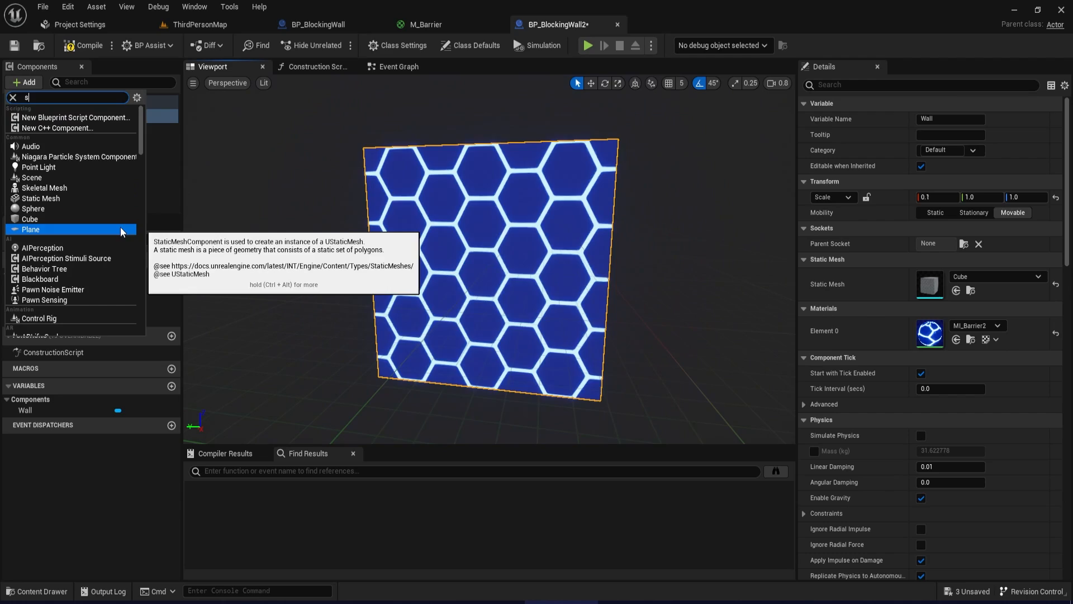
{"action": "type", "text": "sphere"}
{"action": "left_click", "coordinate": [72, 137]}
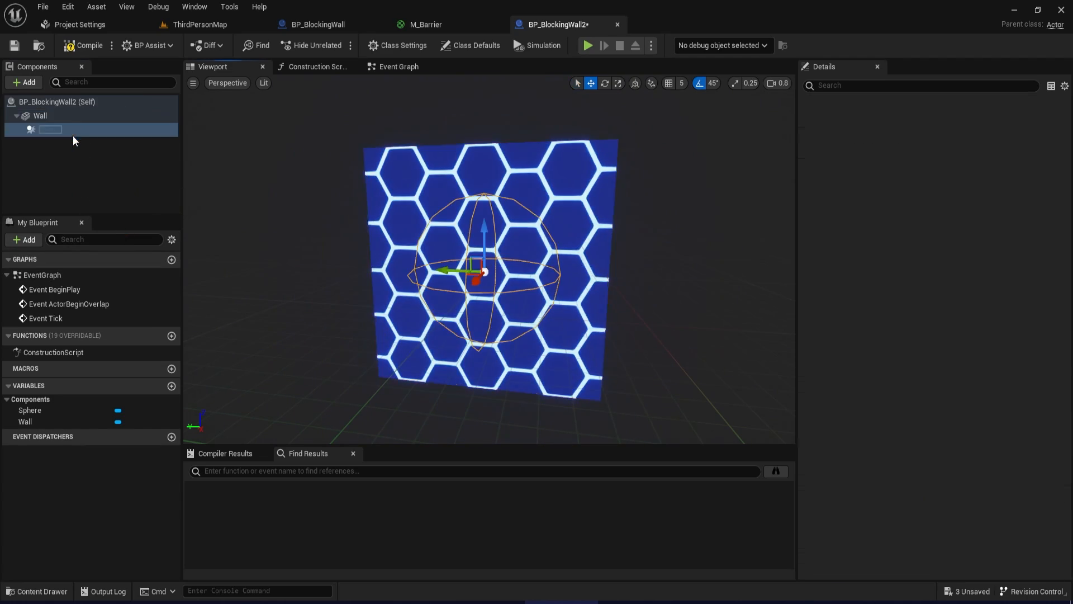
{"action": "right_click_drag", "start_coordinate": [490, 259], "coordinate": [419, 319]}
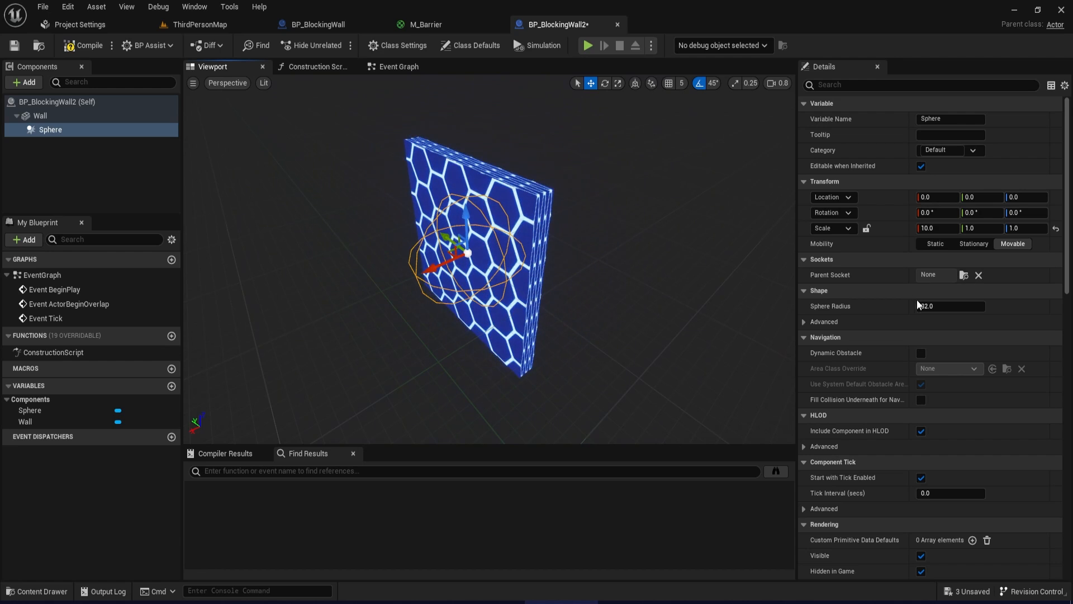
Set the collision sphere's radius to 150, and save and compile BP_BlockingWall2.
{"action": "left_click", "coordinate": [976, 306]}
{"action": "type", "text": "150"}
{"action": "key", "text": "Return"}
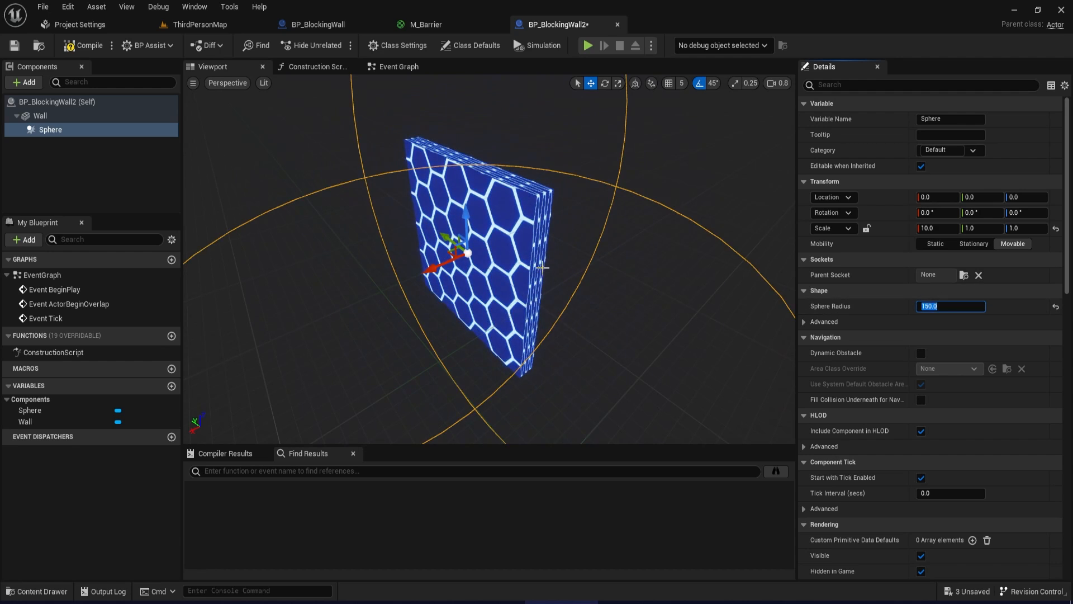
{"action": "right_click_drag", "start_coordinate": [537, 290], "coordinate": [531, 290]}
{"action": "mouse_move", "coordinate": [352, 292]}
{"action": "right_mouse_down"}
{"action": "mouse_move", "coordinate": [302, 282]}
{"action": "mouse_move", "coordinate": [352, 292]}
{"action": "right_mouse_up"}
{"action": "left_click", "coordinate": [14, 45]}
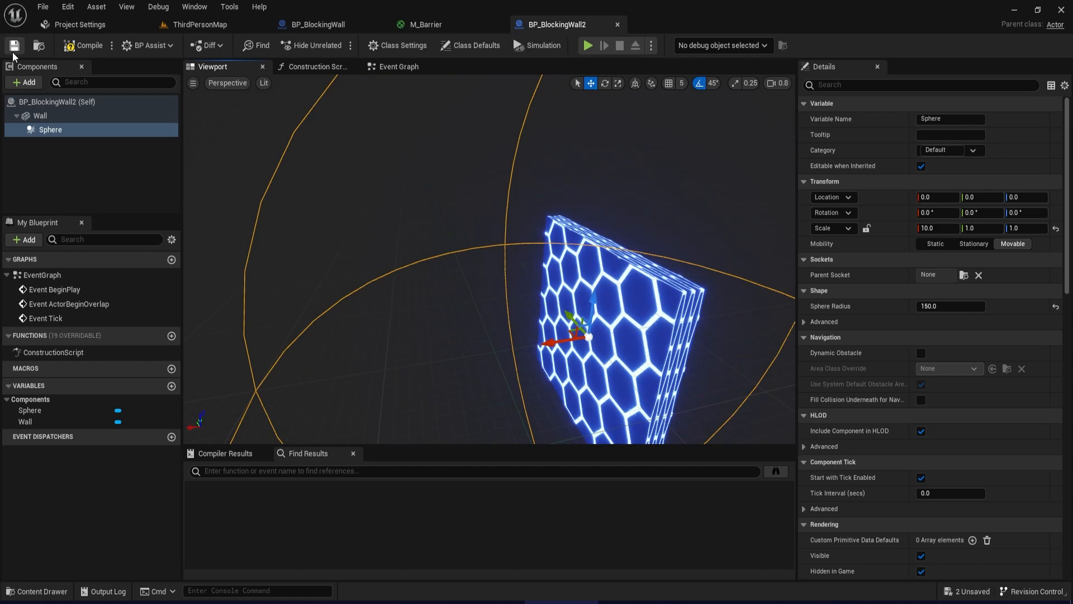
{"action": "left_click", "coordinate": [83, 45]}
{"action": "key", "text": "f"}
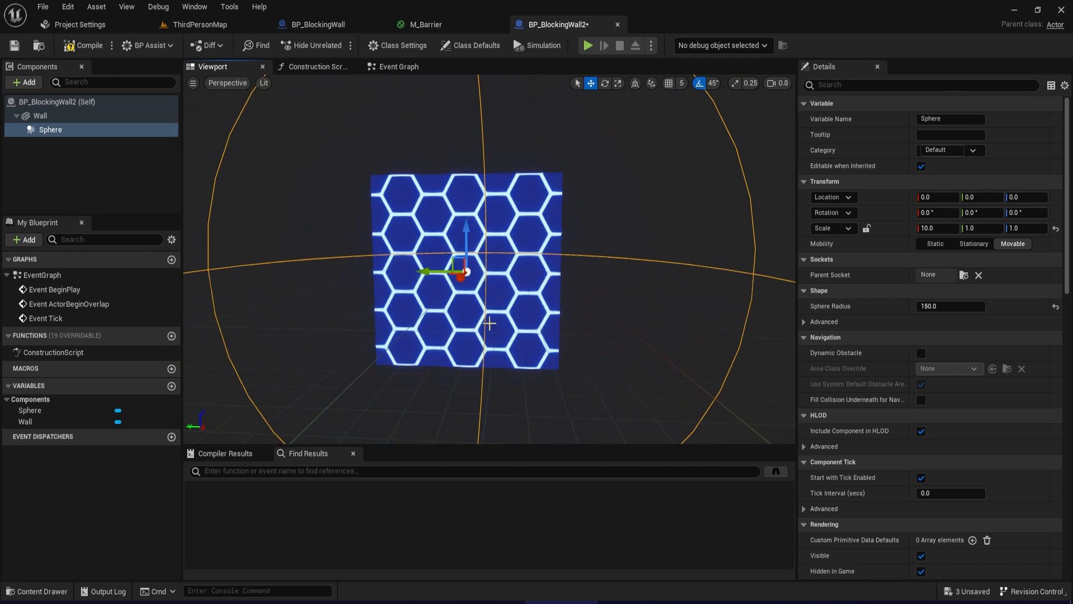
Add On Component Begin Overlap and On Component End Overlap events for the Sphere component.
{"action": "left_click", "coordinate": [40, 132]}
{"action": "scroll", "coordinate": [1012, 472], "scroll_direction": "down", "scroll_amount": 5}
{"action": "scroll", "coordinate": [1013, 471], "scroll_direction": "down", "scroll_amount": 10}
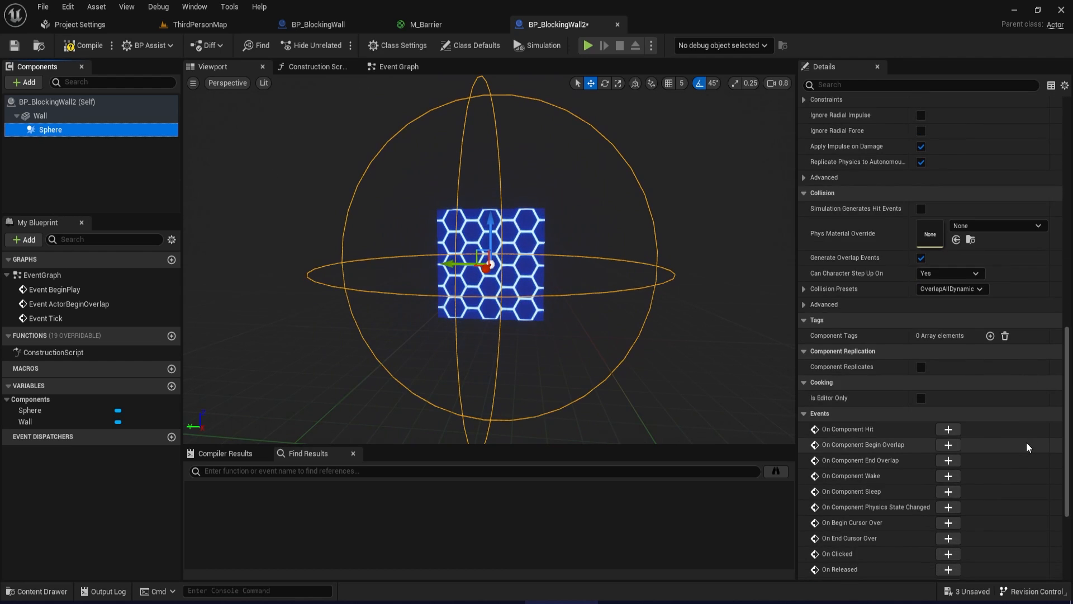
{"action": "left_click", "coordinate": [946, 334]}
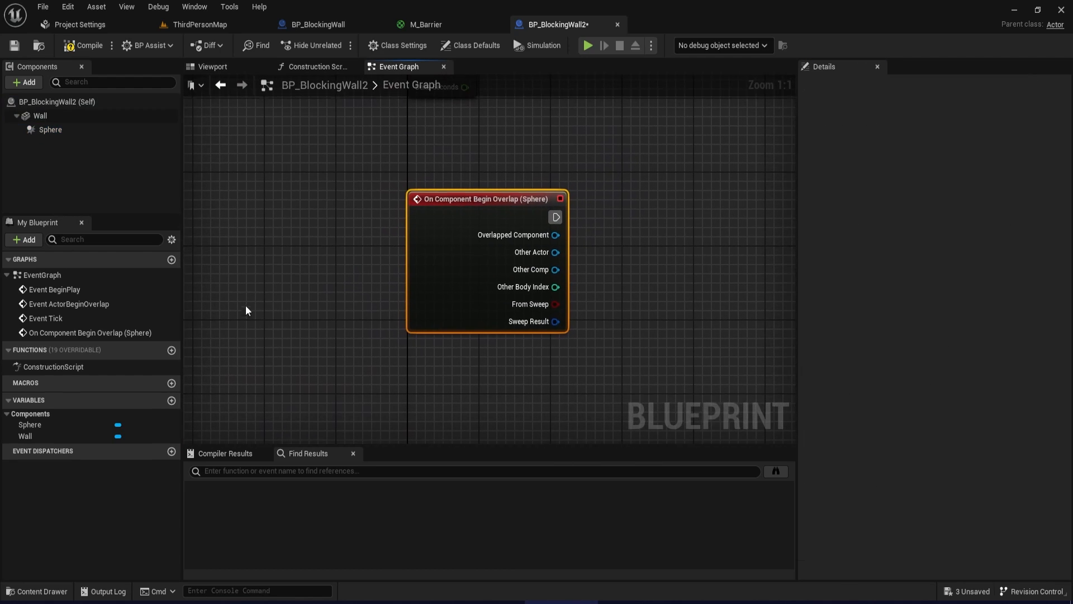
{"action": "left_click", "coordinate": [948, 350]}
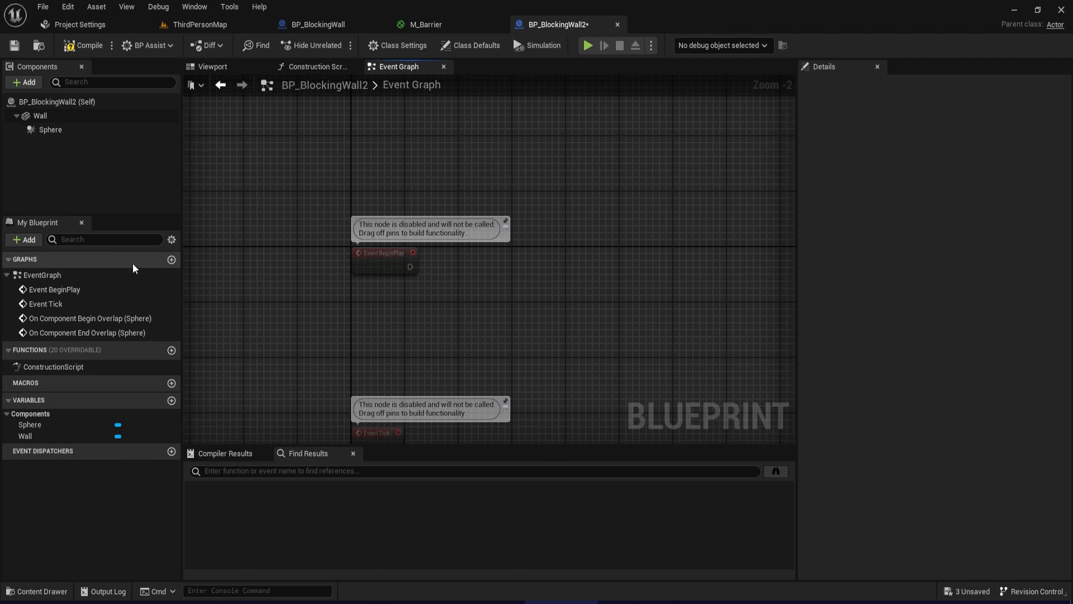
Add a Create Dynamic Material Instance node targeting Wall near Event BeginPlay, with MI_Barrier2 as its source material.
{"action": "left_click_drag", "start_coordinate": [45, 116], "coordinate": [531, 240]}
{"action": "type", "text": "crea"}
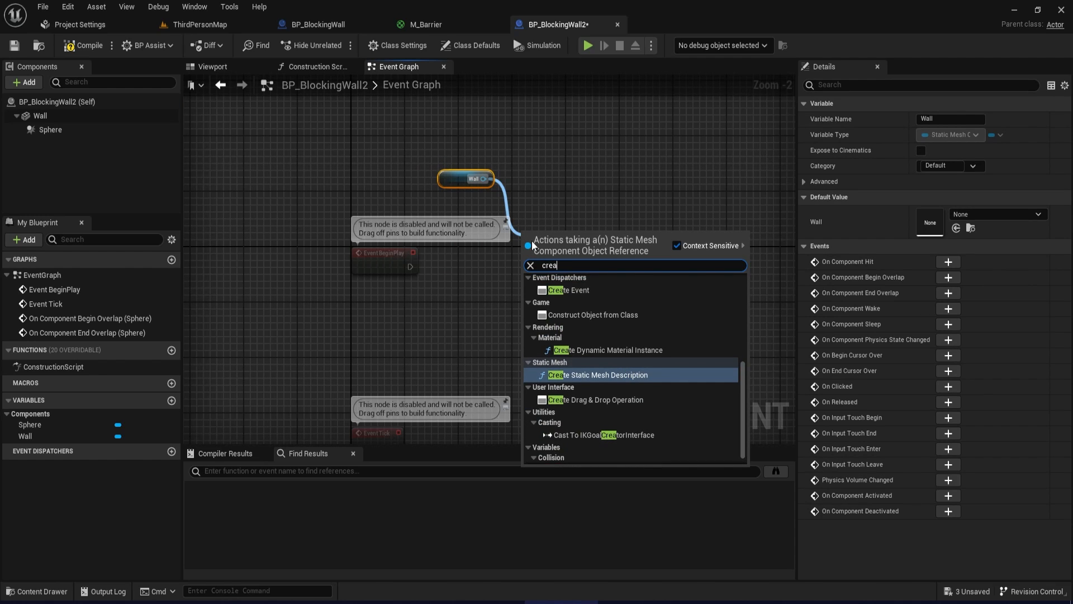
{"action": "left_click", "coordinate": [607, 350]}
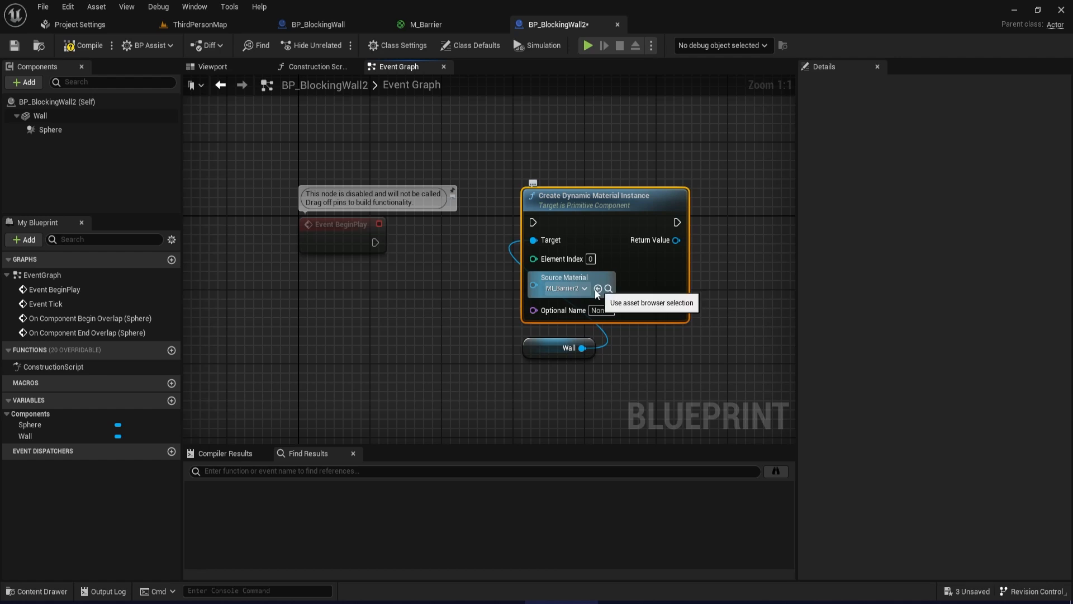
{"action": "left_click", "coordinate": [601, 289]}
{"action": "left_click", "coordinate": [565, 289]}
{"action": "left_click", "coordinate": [498, 286]}
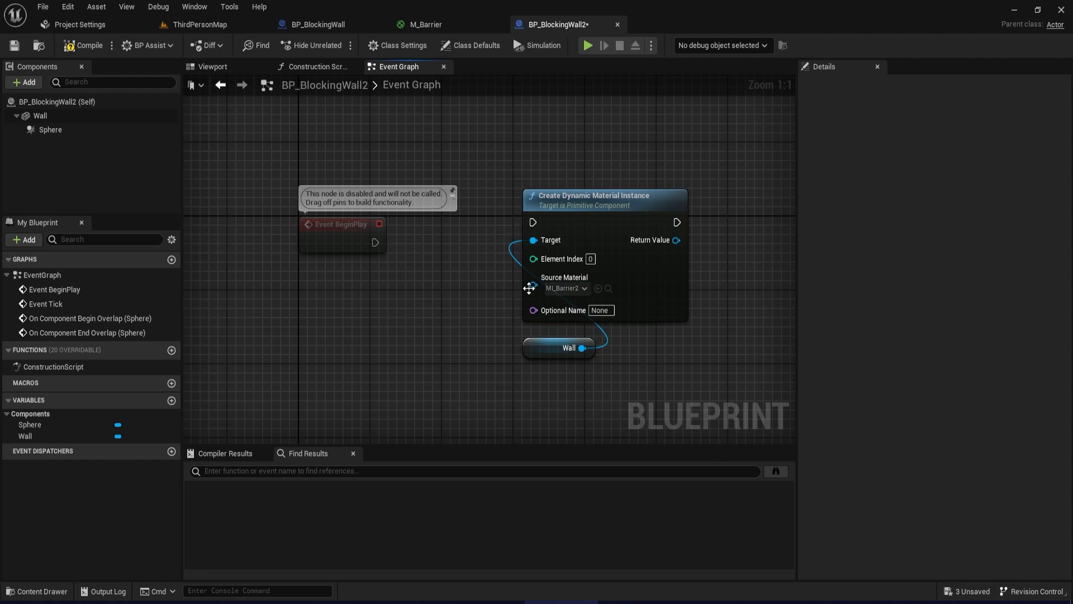
{"action": "key", "text": "ctrl+space"}
{"action": "left_click", "coordinate": [483, 275]}
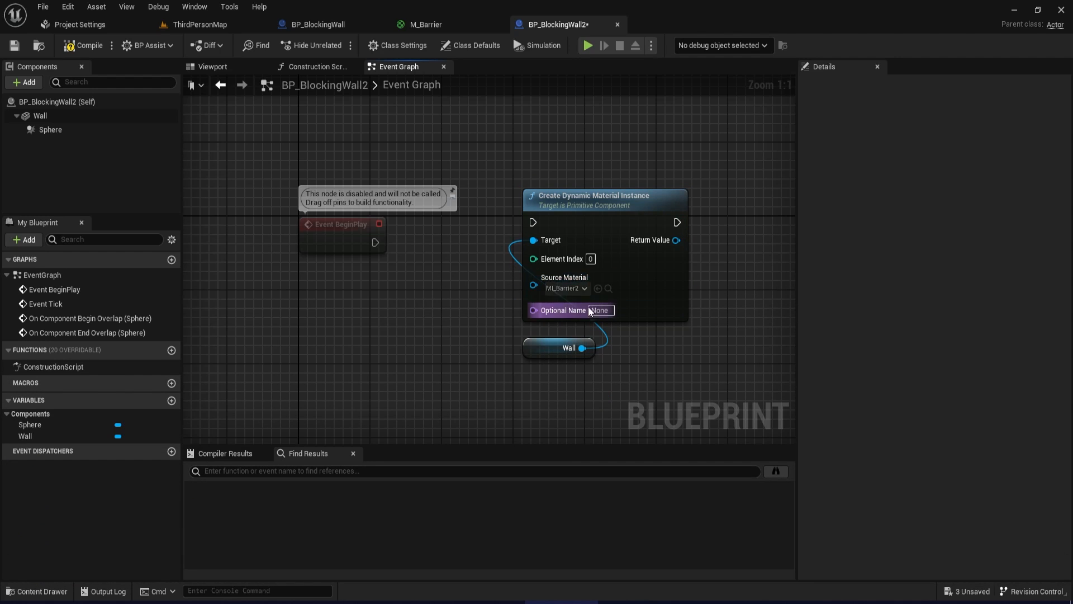
Connect Event BeginPlay to Create Dynamic Material Instance and promote its Return Value to a variable named MatInst.
{"action": "left_click_drag", "start_coordinate": [533, 223], "coordinate": [375, 241]}
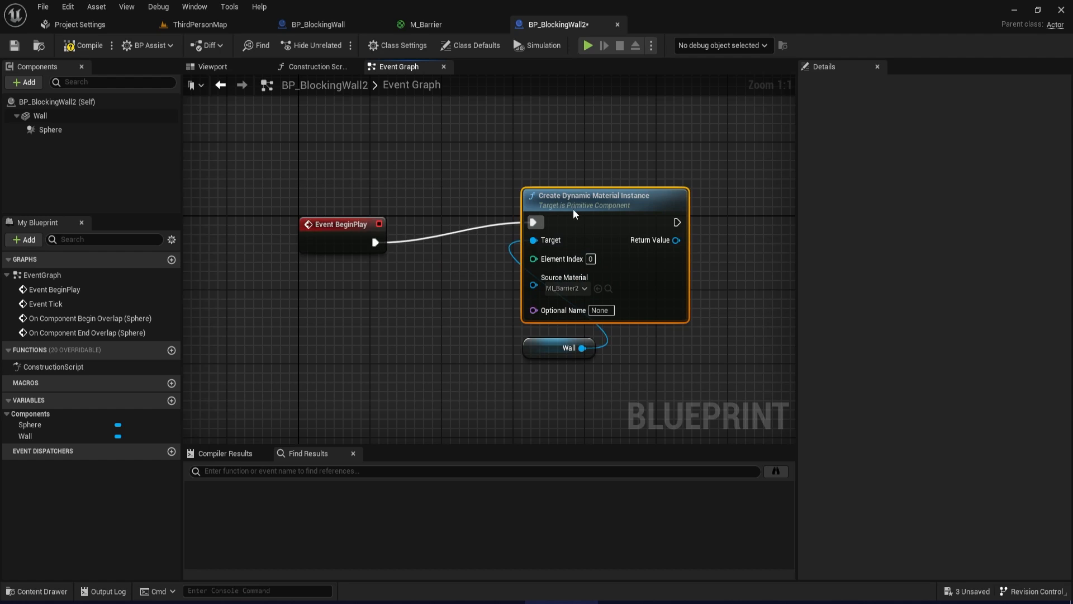
{"action": "left_click_drag", "start_coordinate": [572, 209], "coordinate": [574, 227]}
{"action": "right_click", "coordinate": [675, 259]}
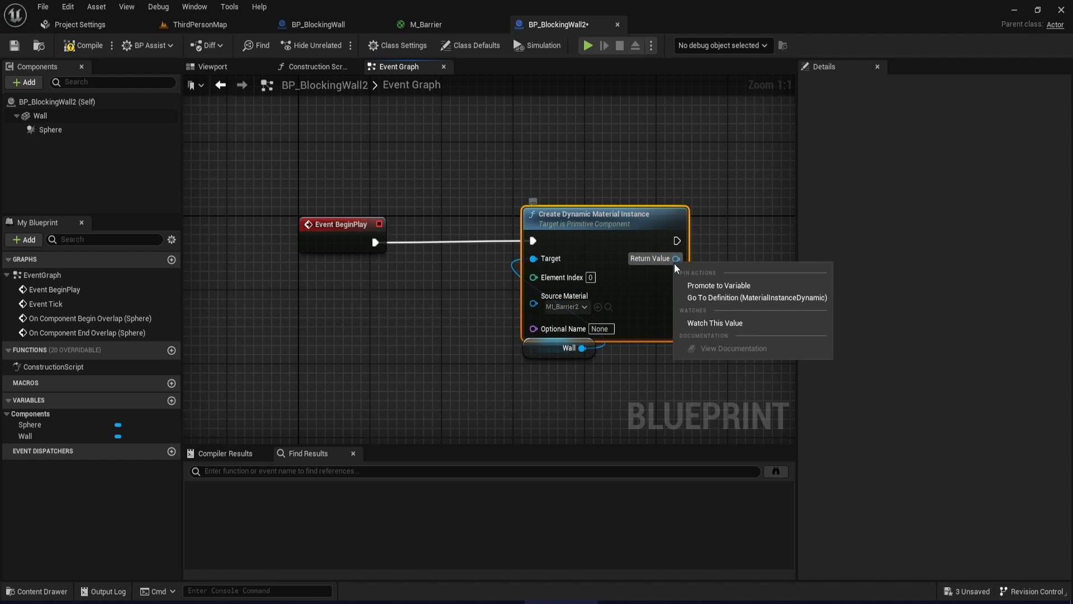
{"action": "left_click", "coordinate": [729, 286]}
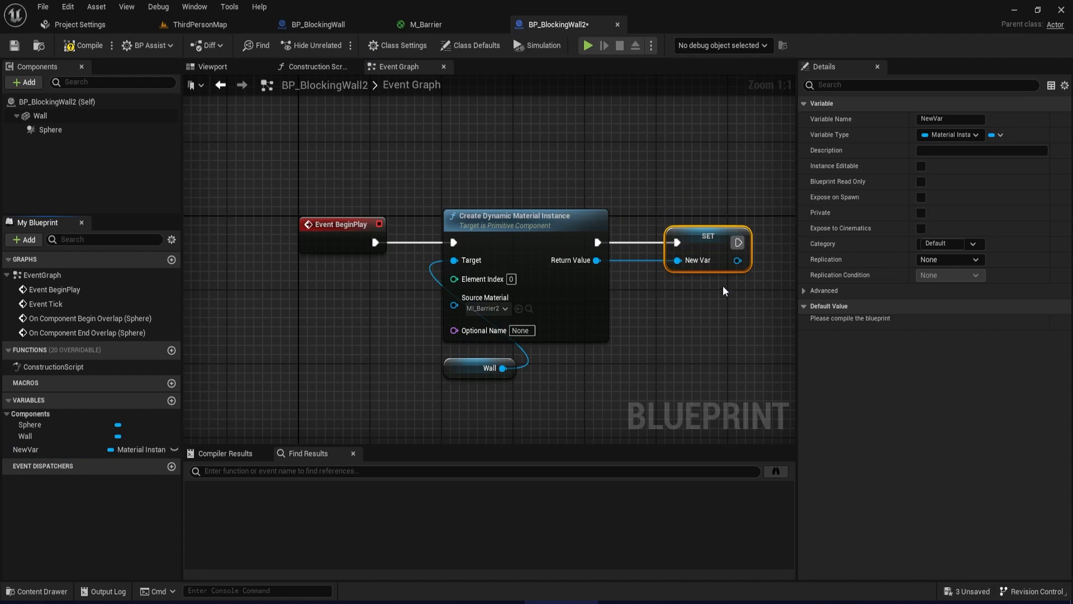
{"action": "right_click_drag", "start_coordinate": [761, 339], "coordinate": [497, 344]}
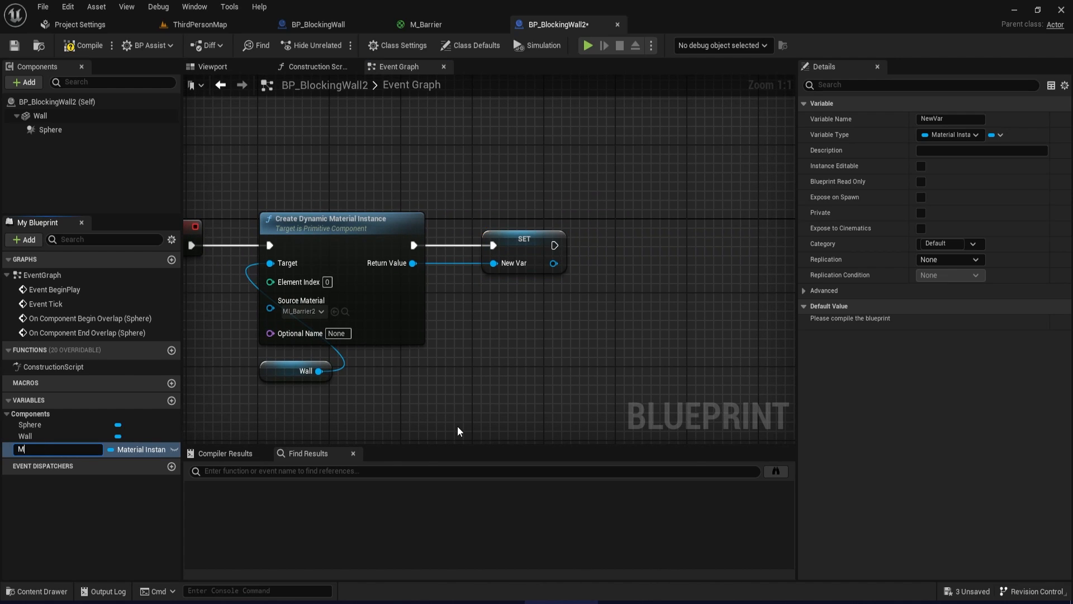
{"action": "type", "text": "MatInst"}
{"action": "key", "text": "Return"}
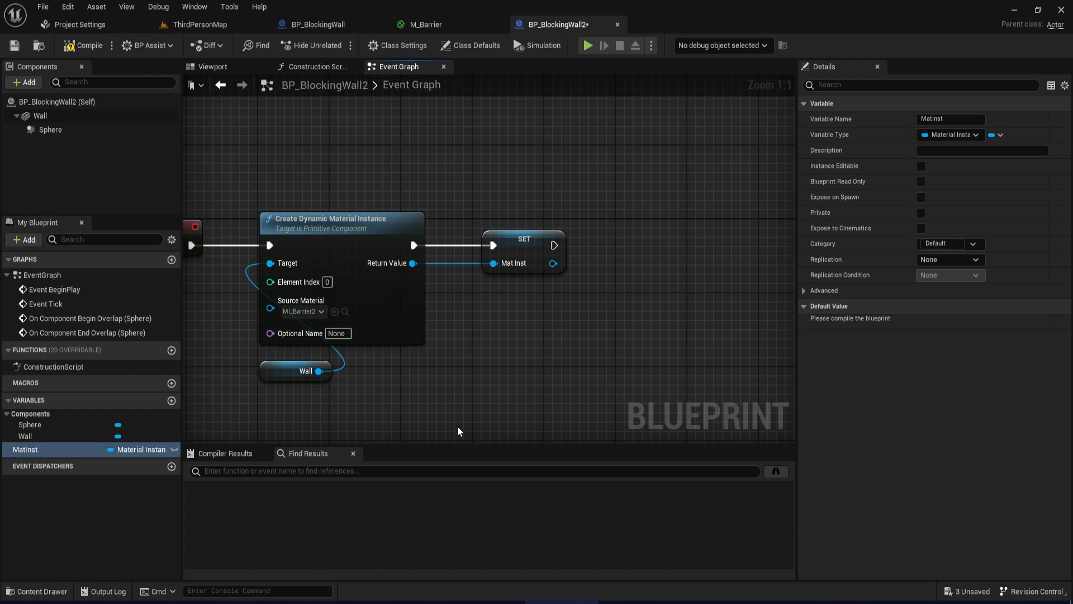
Add a Set Vector Parameter Value node after the MatInst SET node, targeting MatInst, with the parameter name PlayerPosition.
{"action": "right_click_drag", "start_coordinate": [580, 257], "coordinate": [460, 242]}
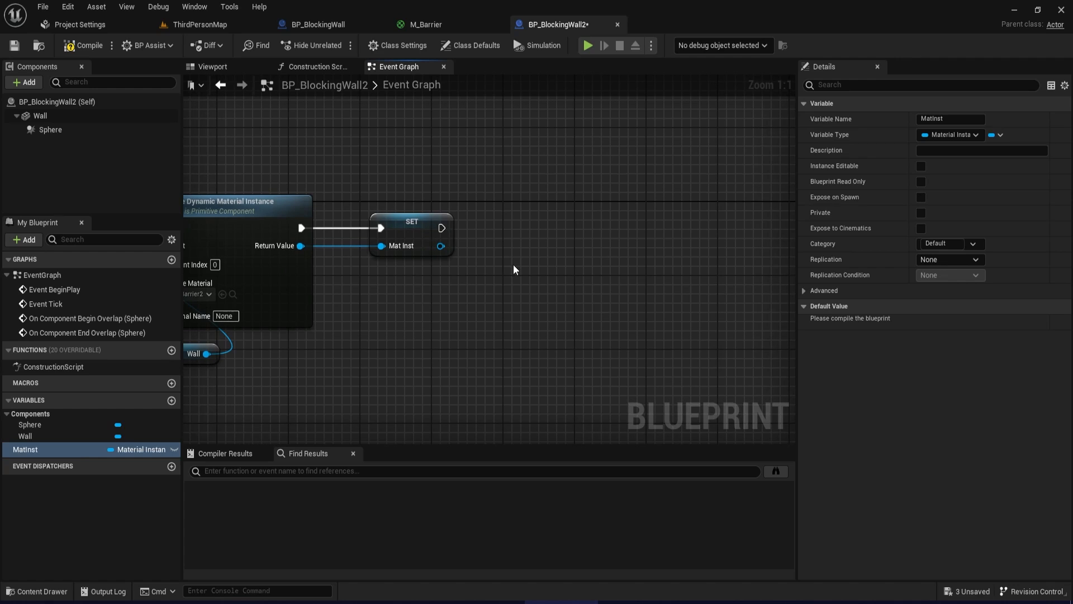
{"action": "left_click_drag", "start_coordinate": [441, 247], "coordinate": [518, 246]}
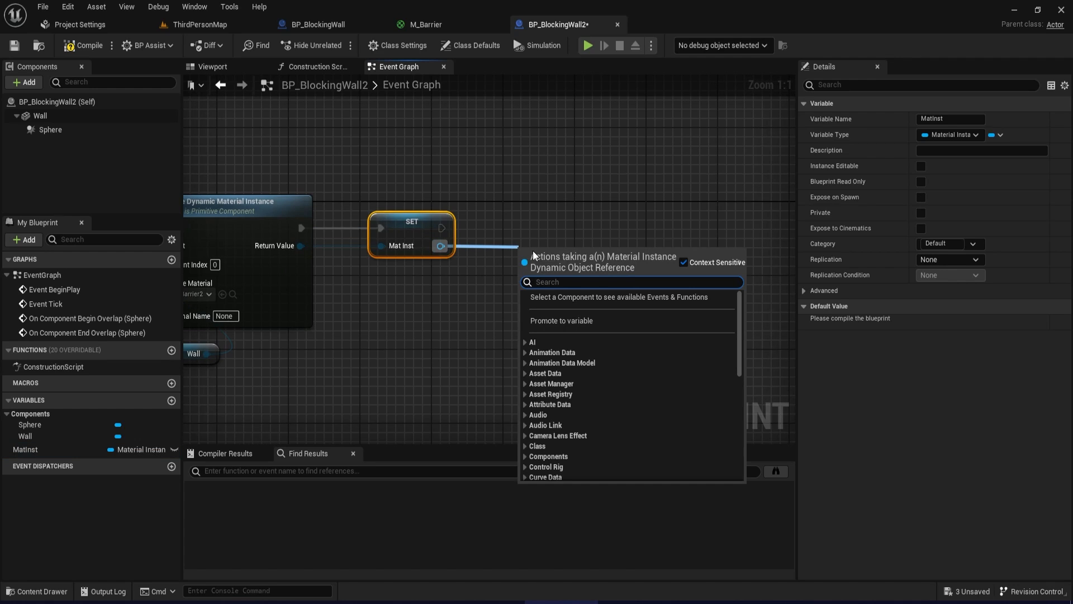
{"action": "type", "text": "setv"}
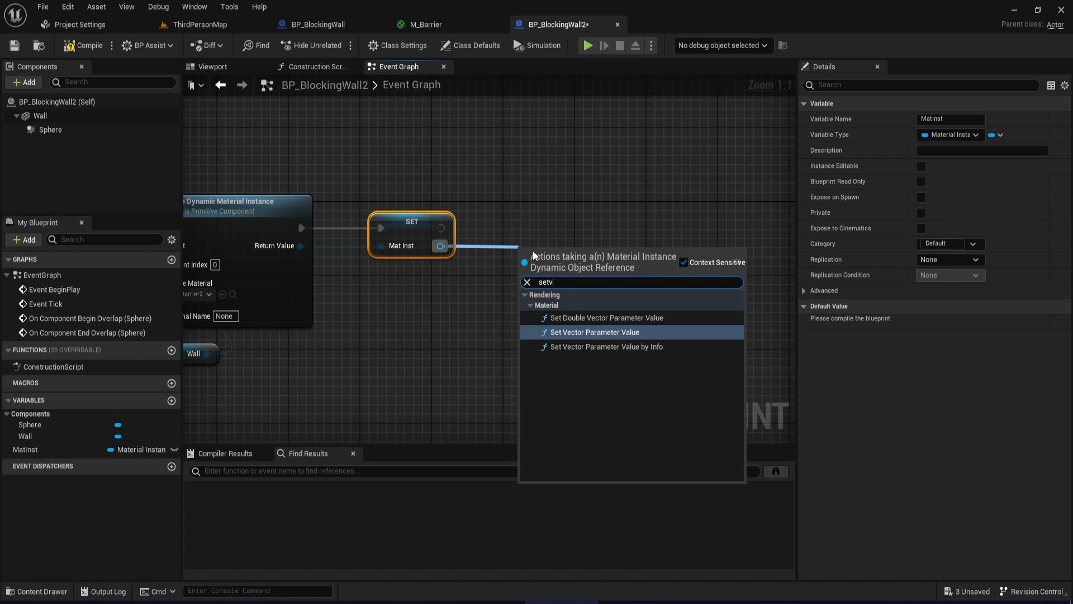
{"action": "key", "text": "Return"}
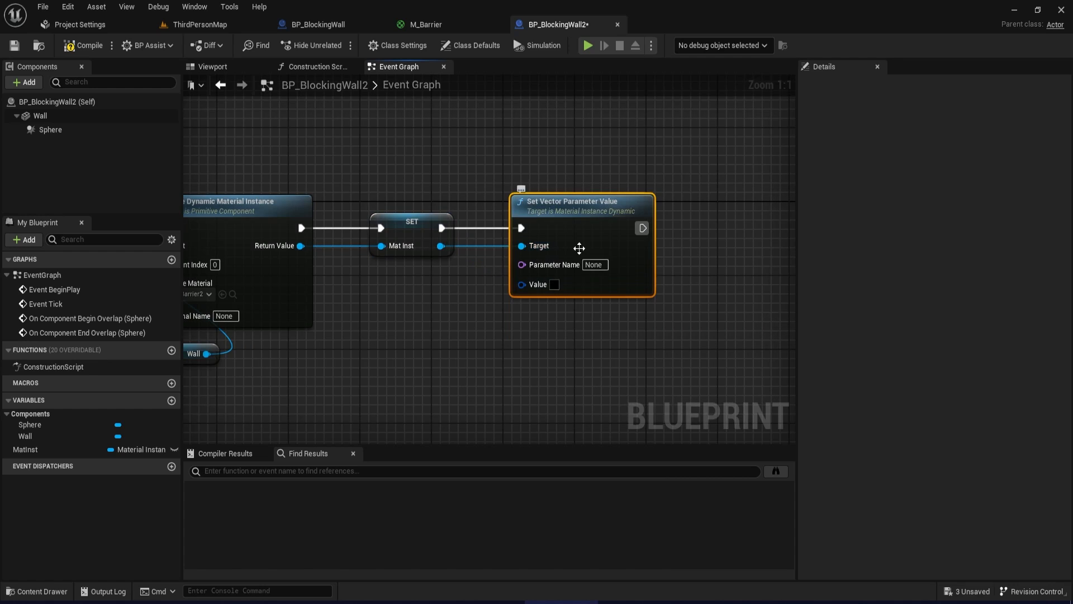
{"action": "left_click", "coordinate": [594, 264]}
{"action": "type", "text": "Player"}
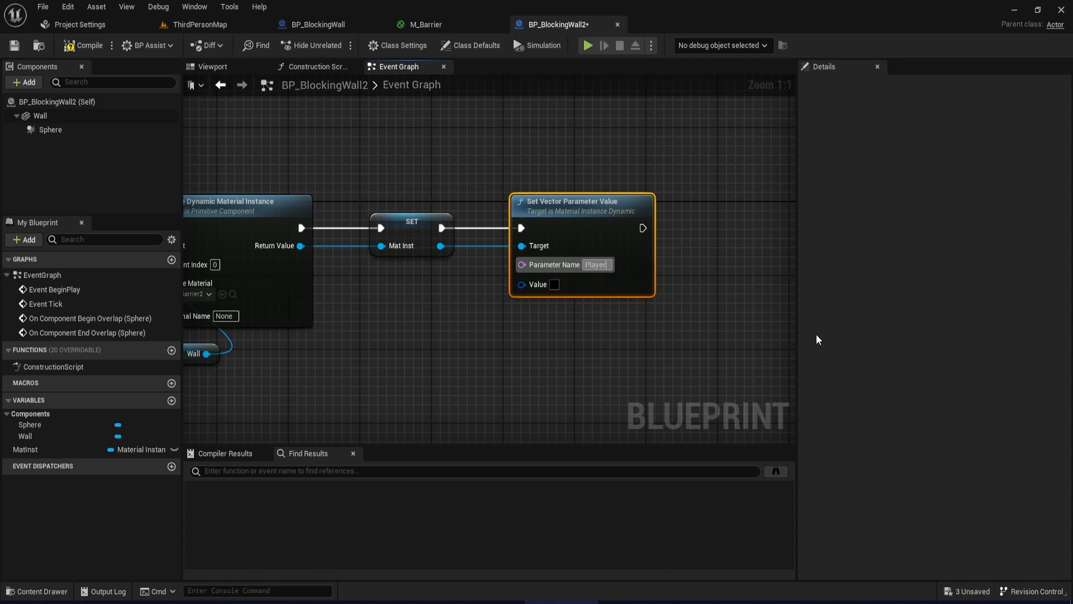
{"action": "type", "text": "Posit"}
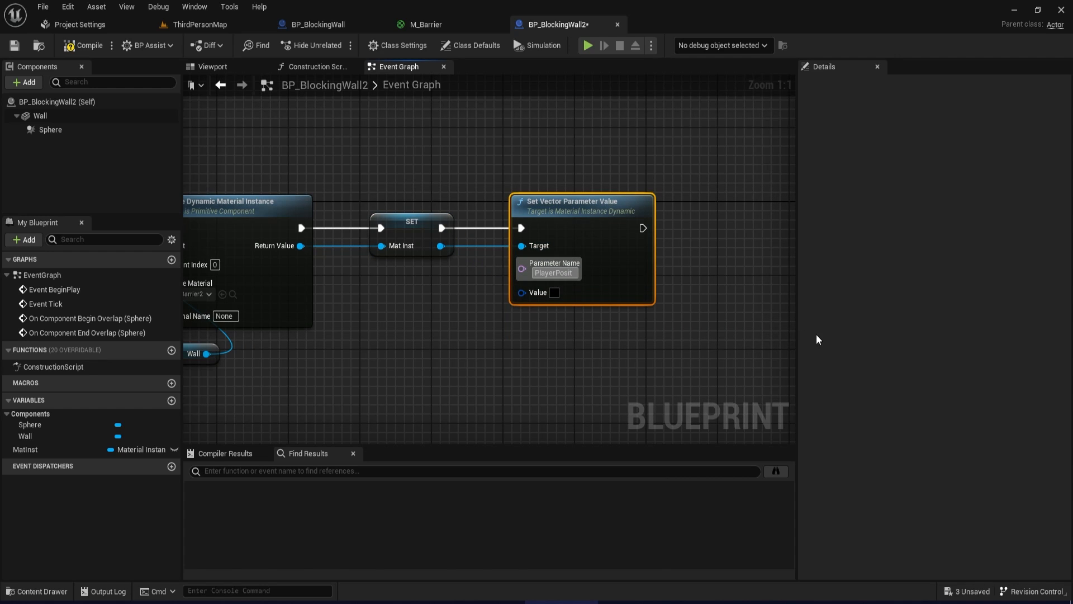
{"action": "type", "text": "ion"}
Feed the Set Vector Parameter Value node's Value from a Make Color node with A set to 0.
{"action": "left_click_drag", "start_coordinate": [521, 292], "coordinate": [528, 363]}
{"action": "type", "text": "make"}
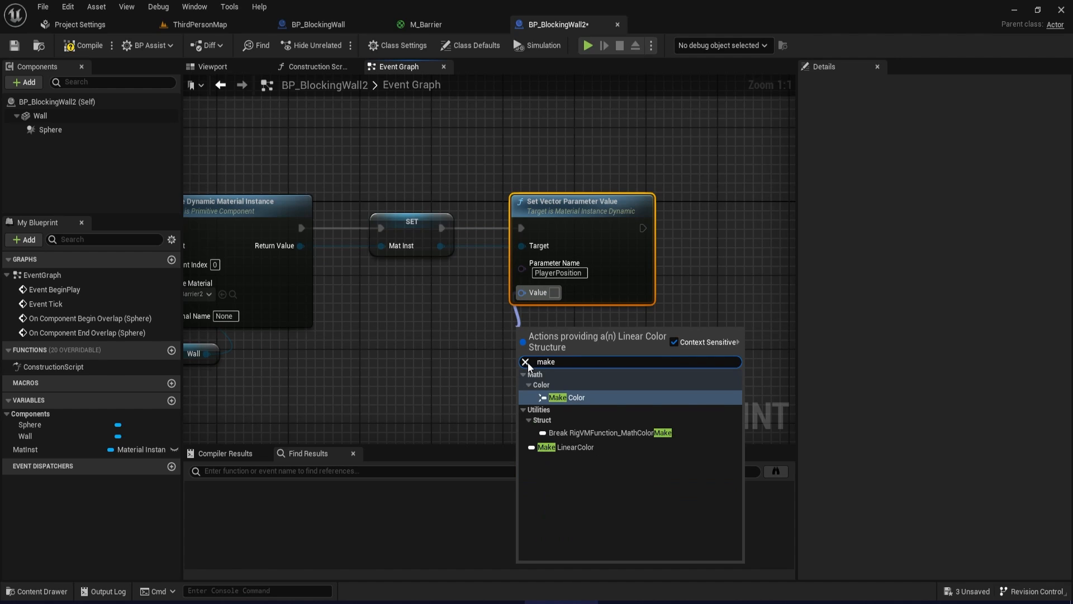
{"action": "key", "text": "Return"}
{"action": "left_click", "coordinate": [544, 403]}
{"action": "type", "text": "0"}
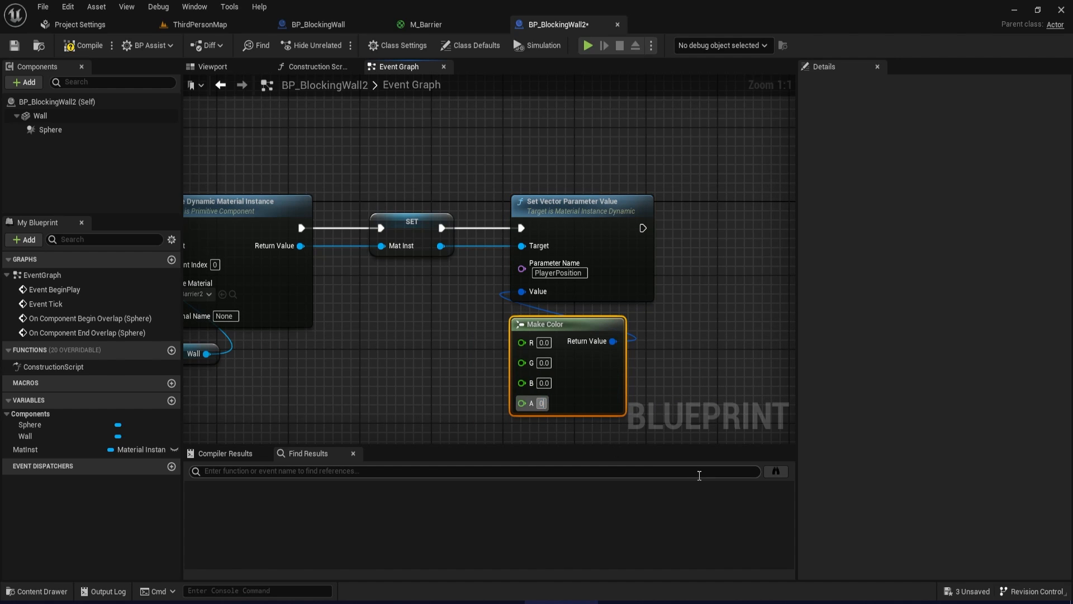
Add a Cast To BP_ThirdPersonCharacter node from the Other Actor output of On Component Begin Overlap (Sphere).
{"action": "scroll", "coordinate": [477, 327], "scroll_direction": "down", "scroll_amount": 2}
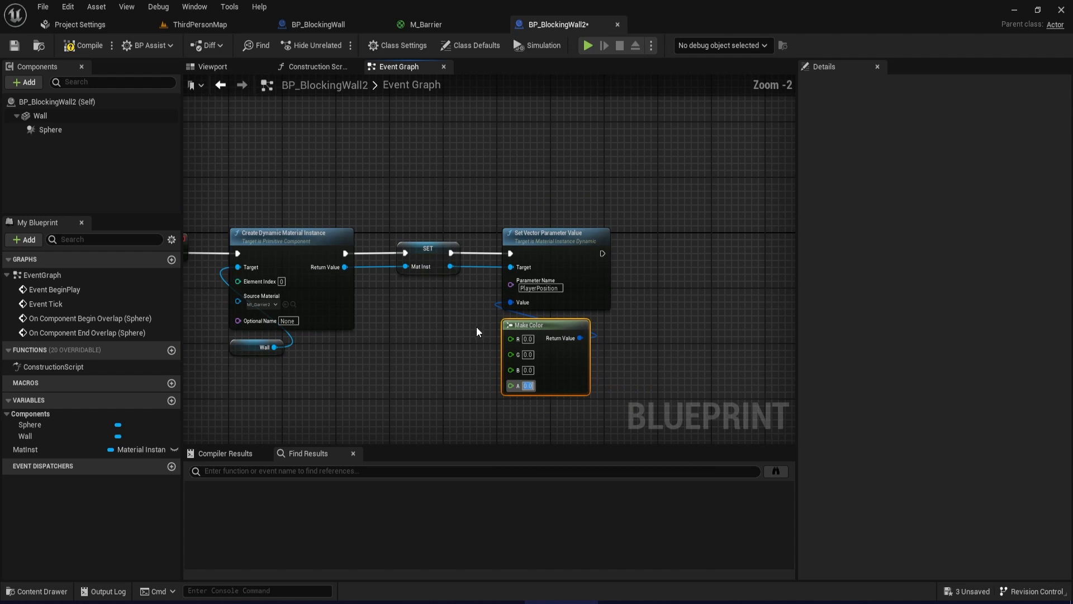
{"action": "right_click_drag", "start_coordinate": [477, 326], "coordinate": [602, 287]}
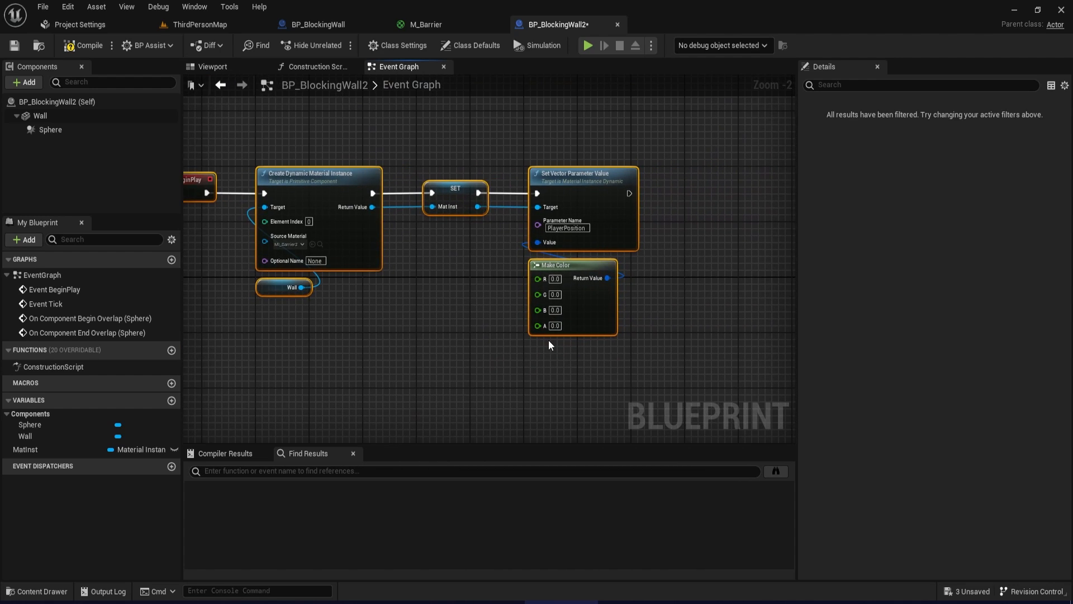
{"action": "scroll", "coordinate": [496, 337], "scroll_direction": "down", "scroll_amount": 3}
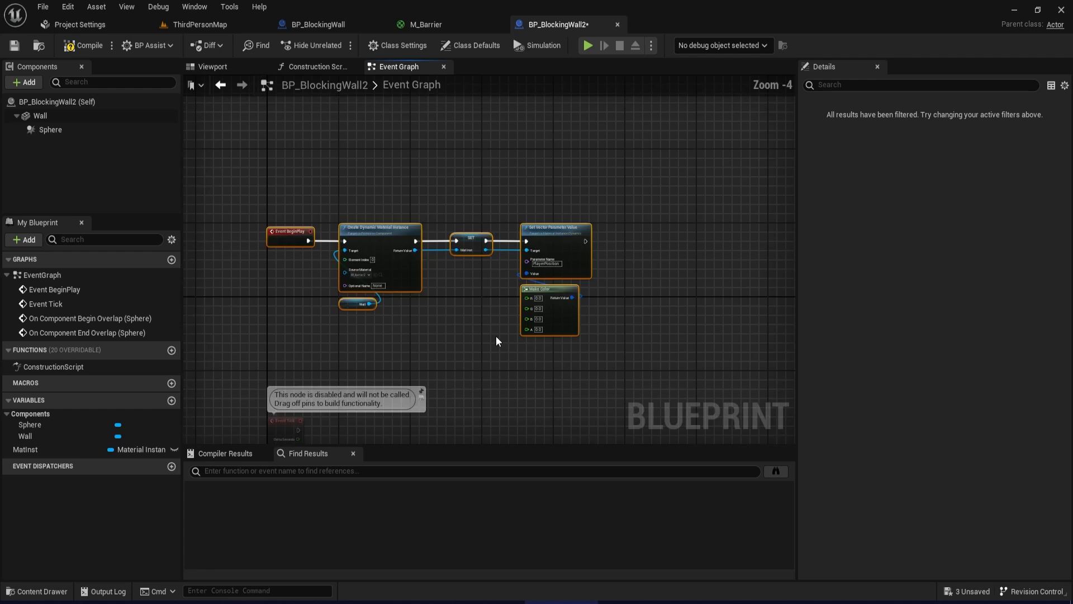
{"action": "right_click_drag", "start_coordinate": [448, 361], "coordinate": [560, 292]}
{"action": "scroll", "coordinate": [482, 352], "scroll_direction": "up", "scroll_amount": 3}
{"action": "scroll", "coordinate": [685, 242], "scroll_direction": "down", "scroll_amount": 2}
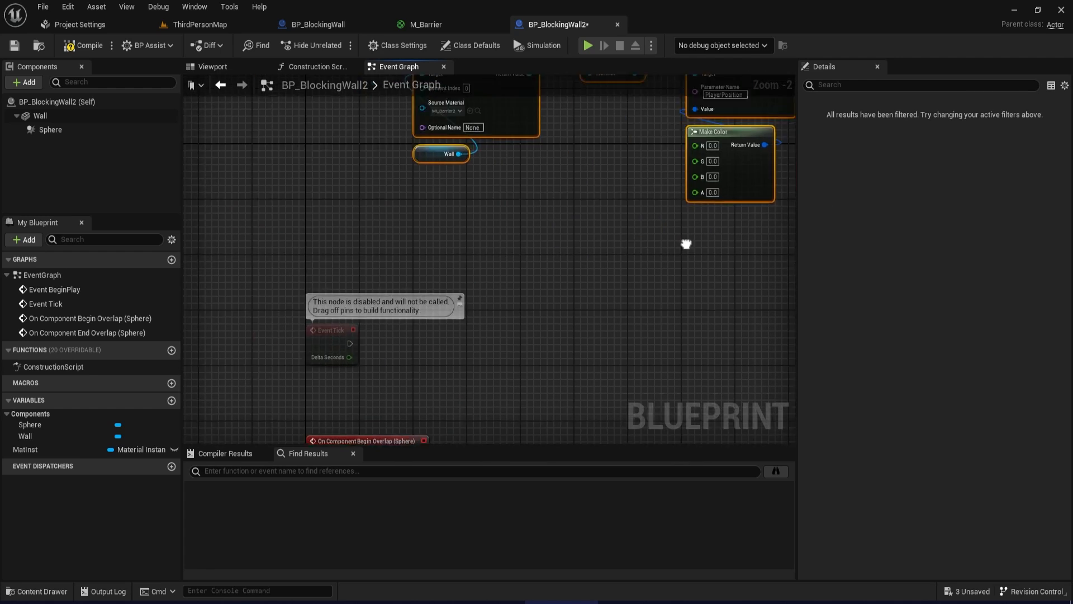
{"action": "scroll", "coordinate": [685, 242], "scroll_direction": "up", "scroll_amount": 2}
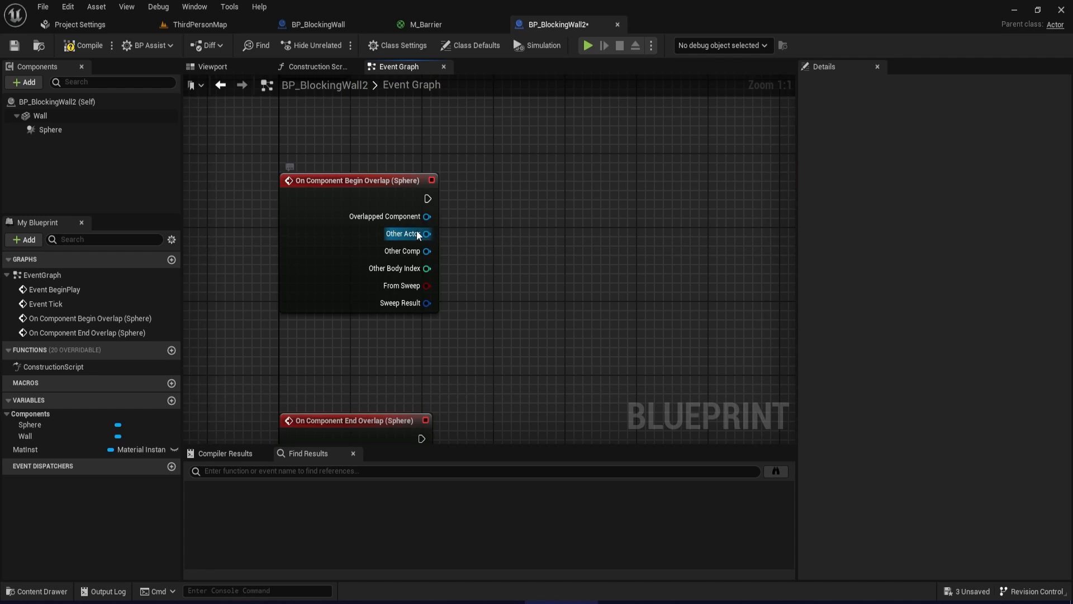
{"action": "left_click_drag", "start_coordinate": [417, 230], "coordinate": [508, 233]}
{"action": "type", "text": "catto t"}
{"action": "key", "text": "BackSpace"}
{"action": "key", "text": "BackSpace"}
{"action": "key", "text": "BackSpace"}
{"action": "key", "text": "BackSpace"}
{"action": "type", "text": "st to "}
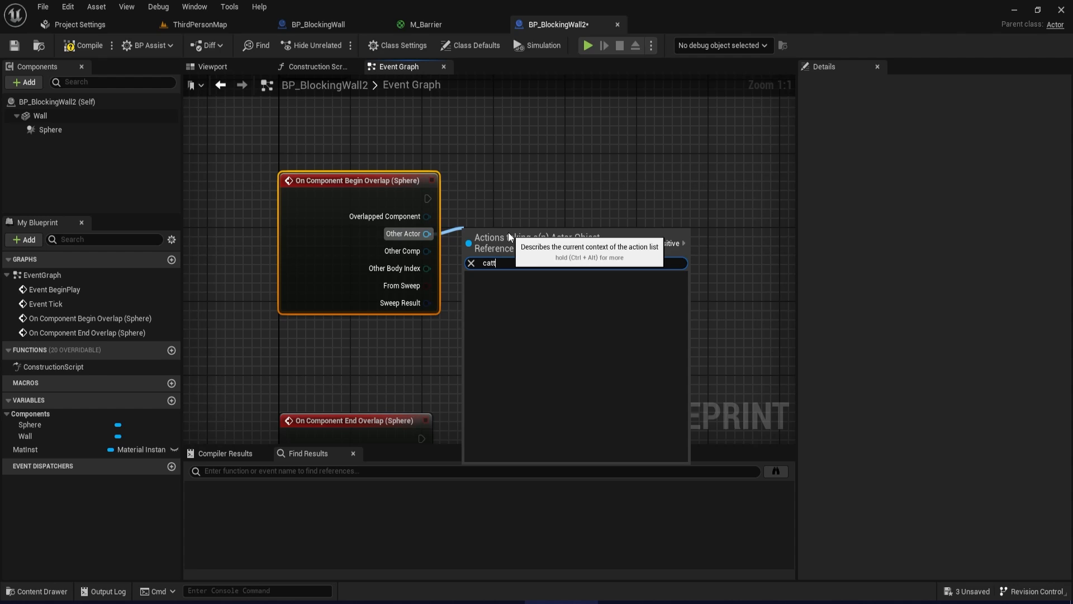
{"action": "type", "text": "thi"}
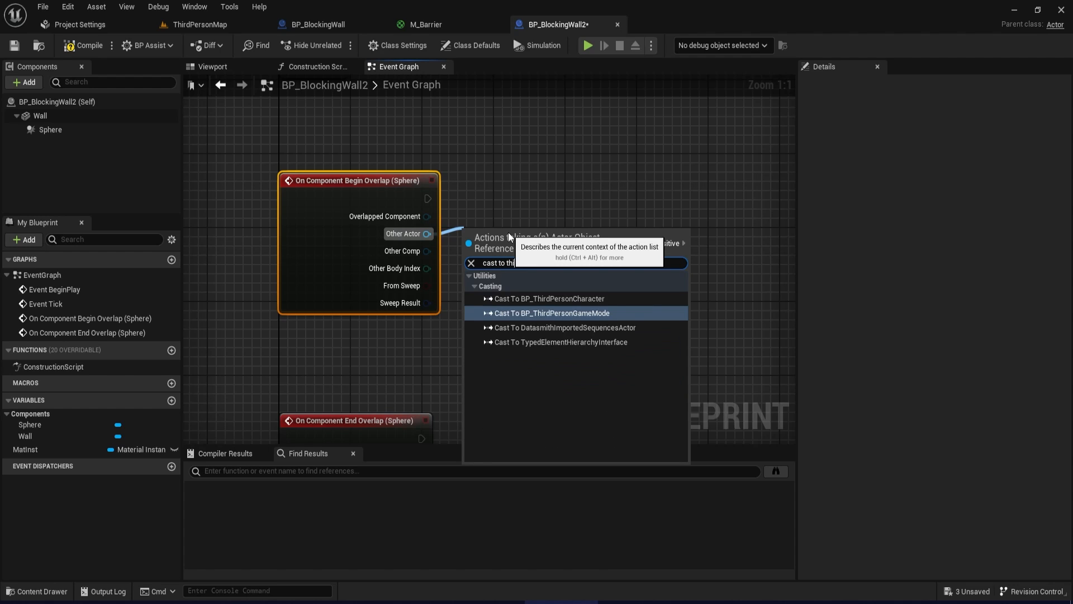
{"action": "key", "text": "Up"}
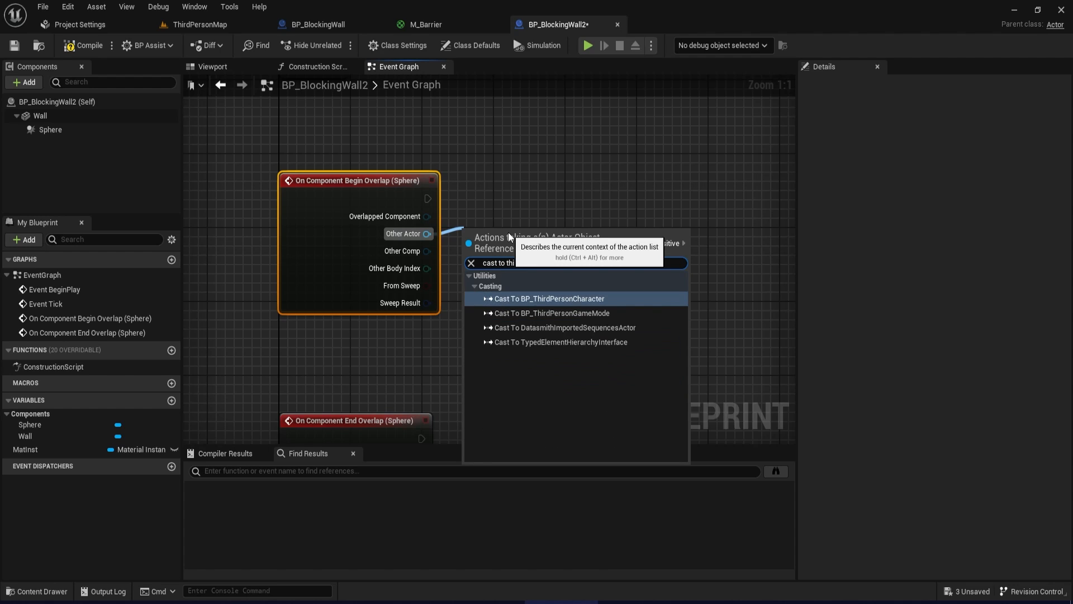
{"action": "key", "text": "Return"}
Promote the cast's As BP Third Person Character output to a variable named Player.
{"action": "right_click_drag", "start_coordinate": [673, 285], "coordinate": [562, 327]}
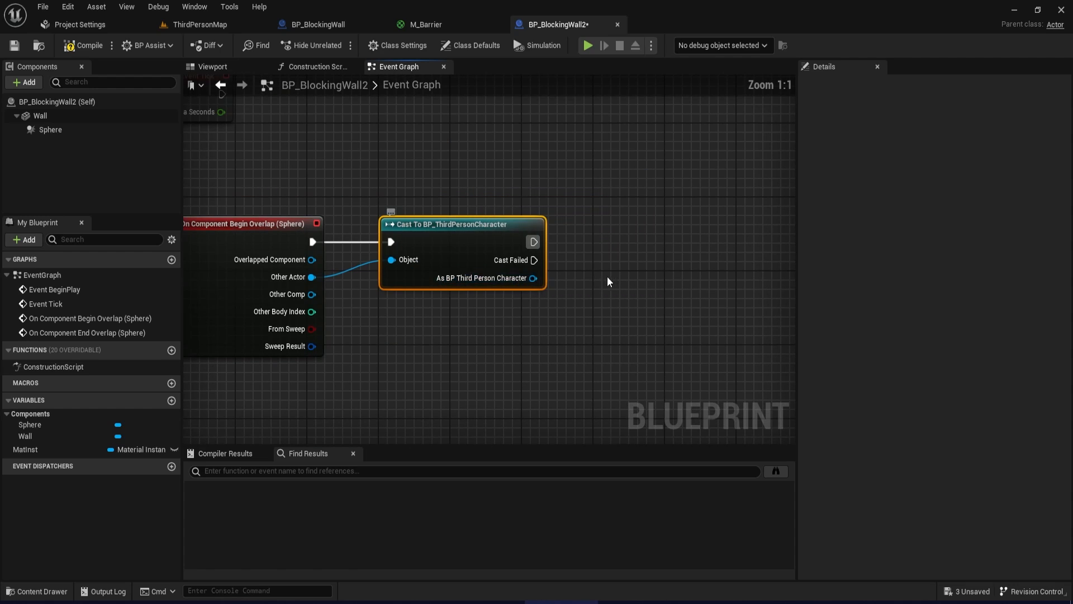
{"action": "right_click_drag", "start_coordinate": [608, 276], "coordinate": [534, 316]}
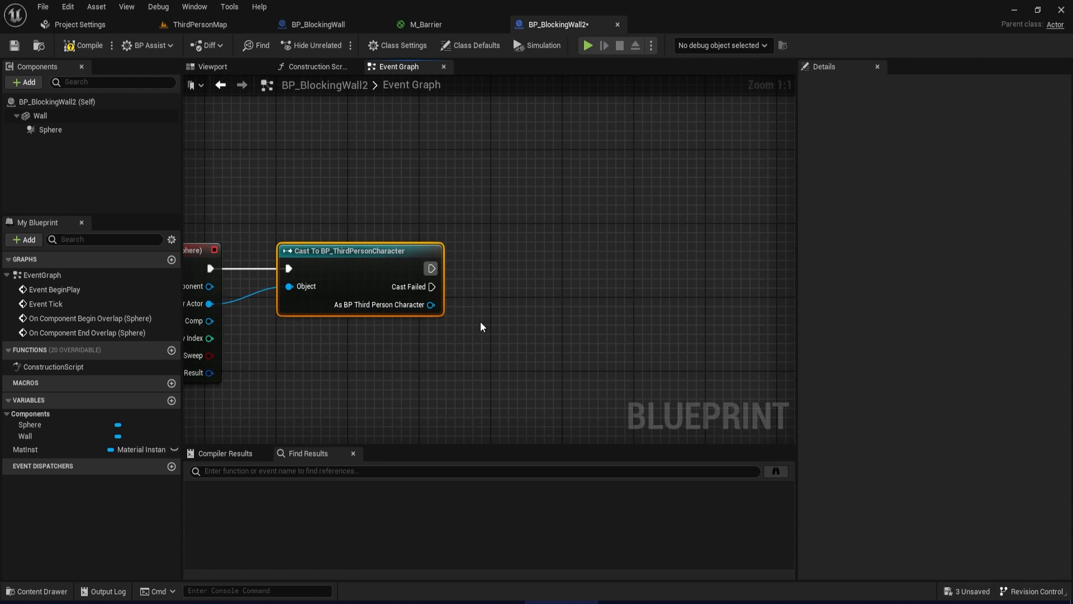
{"action": "right_click_drag", "start_coordinate": [465, 317], "coordinate": [436, 314]}
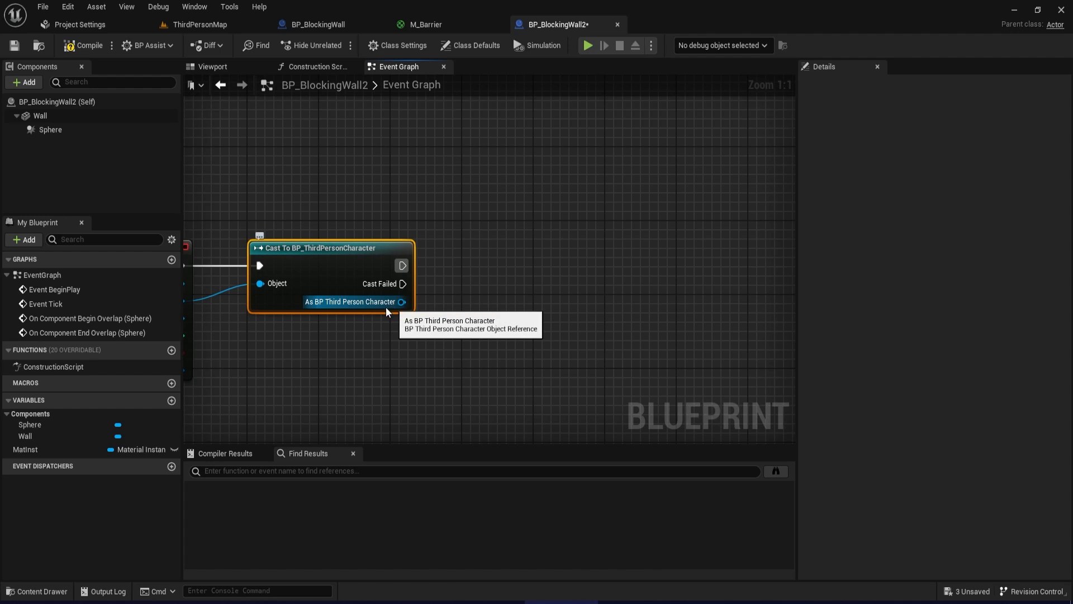
{"action": "right_click", "coordinate": [401, 301]}
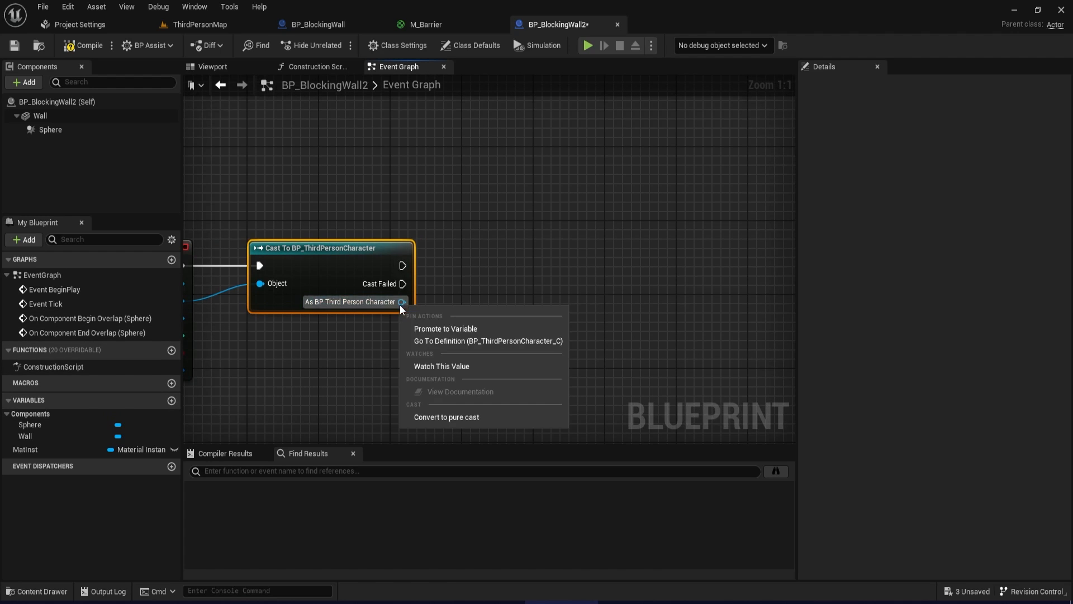
{"action": "left_click", "coordinate": [444, 331]}
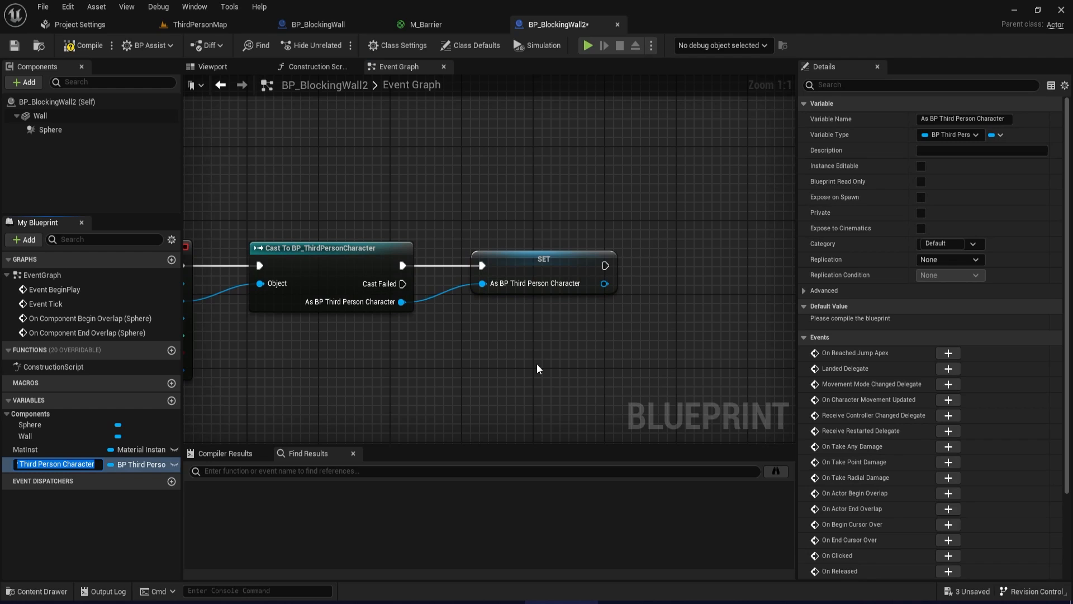
{"action": "type", "text": "Player"}
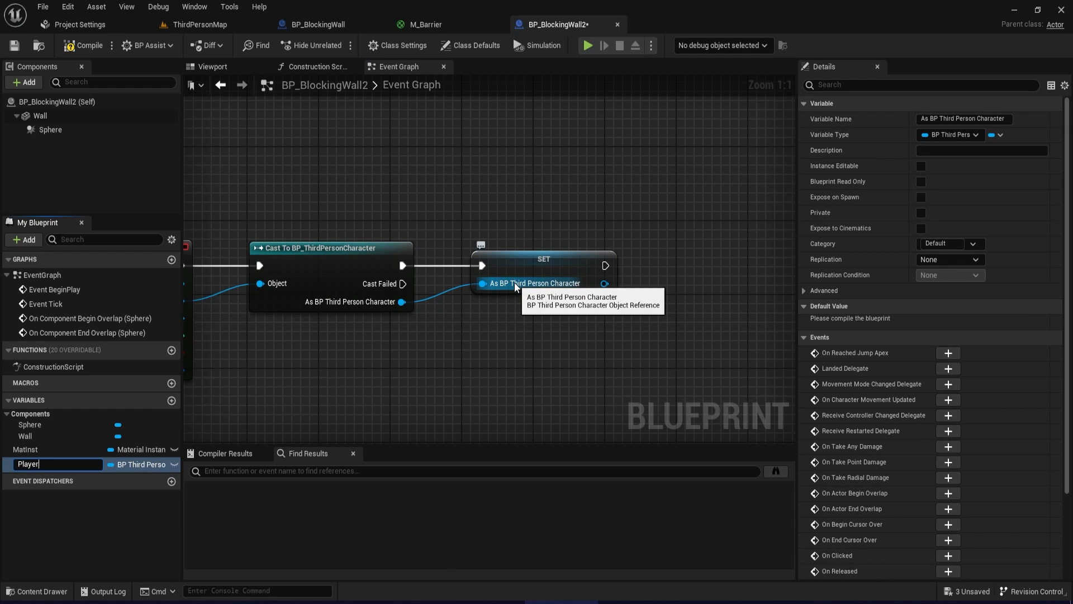
{"action": "key", "text": "Return"}
Create a Boolean variable named TrackPlayer and set it to true after the Player SET node.
{"action": "right_click_drag", "start_coordinate": [492, 309], "coordinate": [430, 304]}
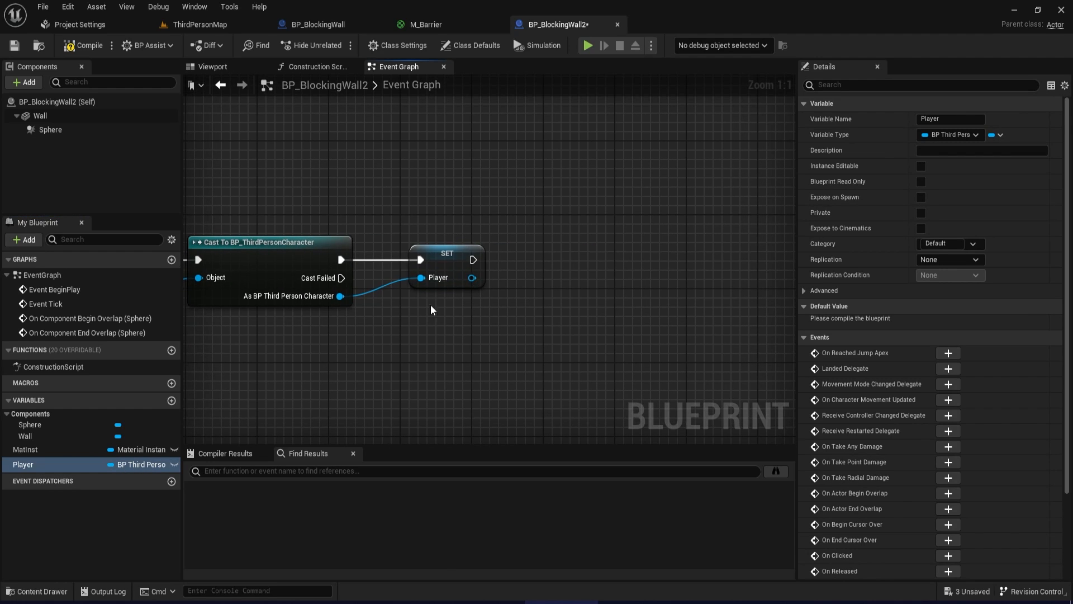
{"action": "left_click", "coordinate": [171, 401]}
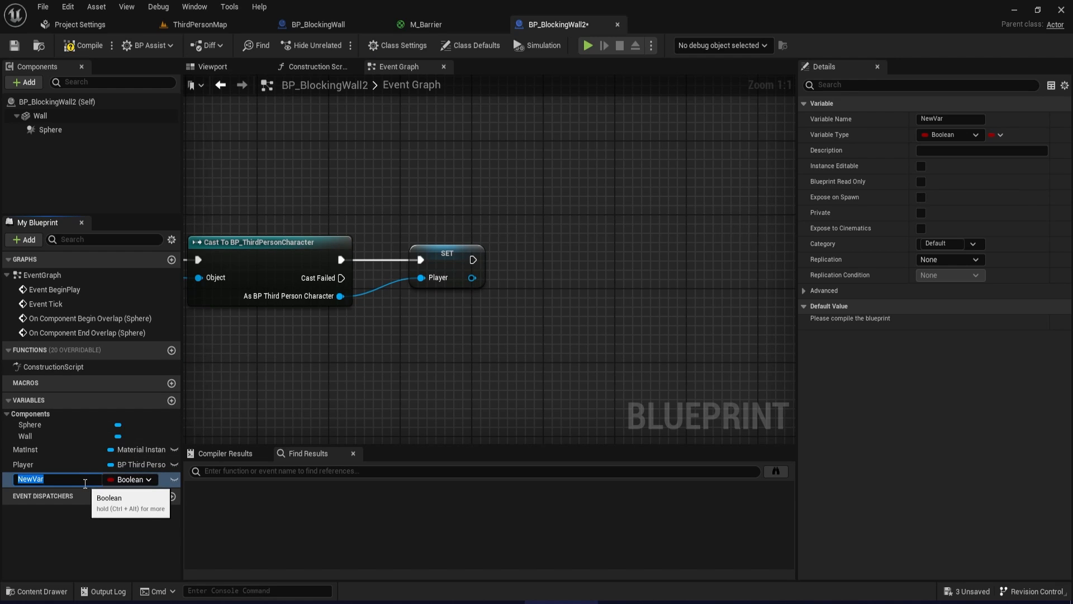
{"action": "type", "text": "TrackPlayer"}
{"action": "key", "text": "Return"}
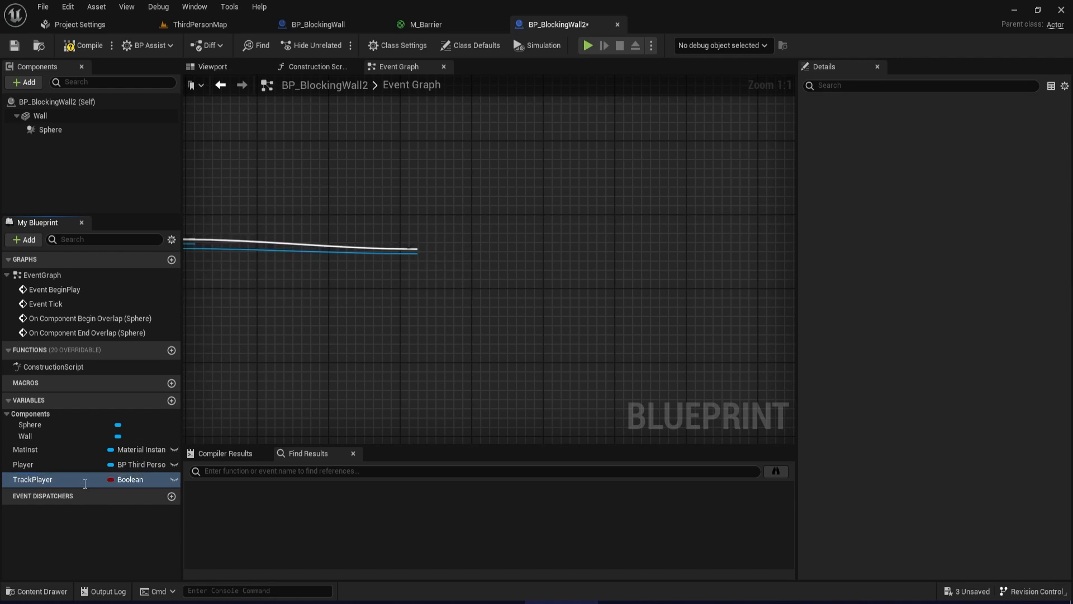
{"action": "left_click_drag", "start_coordinate": [59, 481], "coordinate": [575, 286]}
{"action": "left_click", "coordinate": [606, 282]}
Copy the Cast To BP_ThirdPersonCharacter node and connect it to On Component End Overlap (Sphere), with Other Actor as its object.
{"action": "scroll", "coordinate": [462, 374], "scroll_direction": "down", "scroll_amount": 2}
{"action": "right_click_drag", "start_coordinate": [376, 379], "coordinate": [486, 334]}
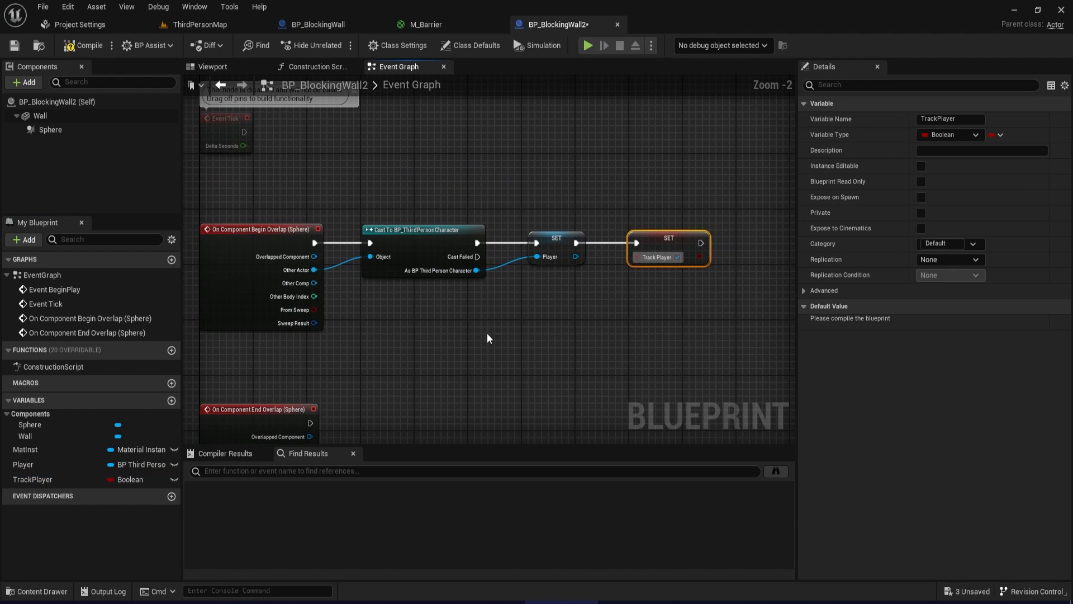
{"action": "left_click", "coordinate": [412, 236]}
{"action": "right_click_drag", "start_coordinate": [421, 373], "coordinate": [509, 209]}
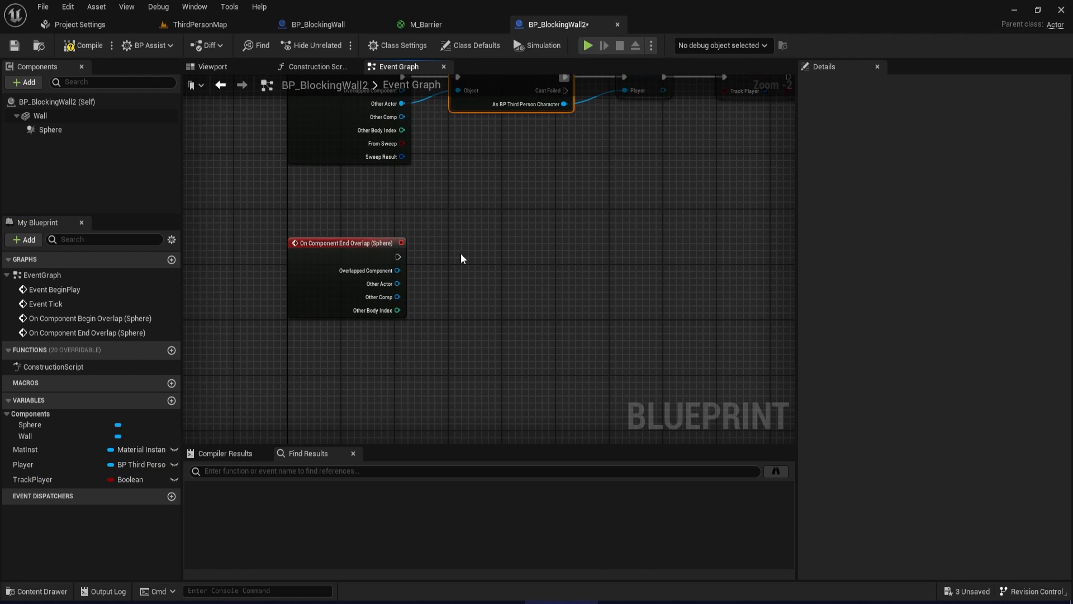
{"action": "key", "text": "ctrl+c"}
{"action": "key", "text": "ctrl+v"}
{"action": "left_click_drag", "start_coordinate": [397, 284], "coordinate": [396, 256]}
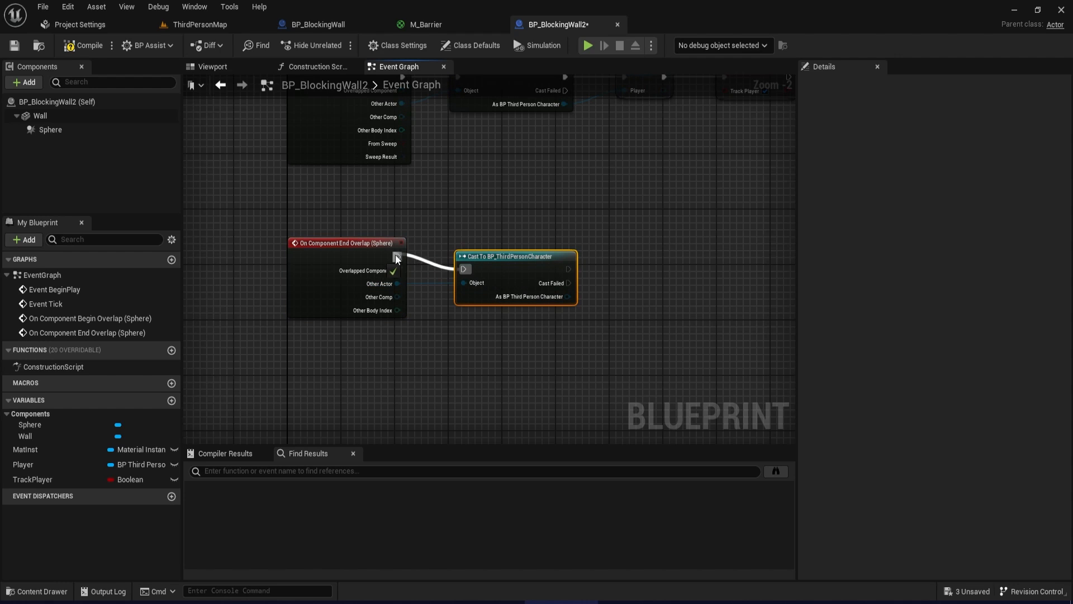
Copy the Track Player SET node and connect it after the End Overlap event's cast node.
{"action": "right_click_drag", "start_coordinate": [609, 199], "coordinate": [488, 245]}
{"action": "left_click", "coordinate": [613, 133]}
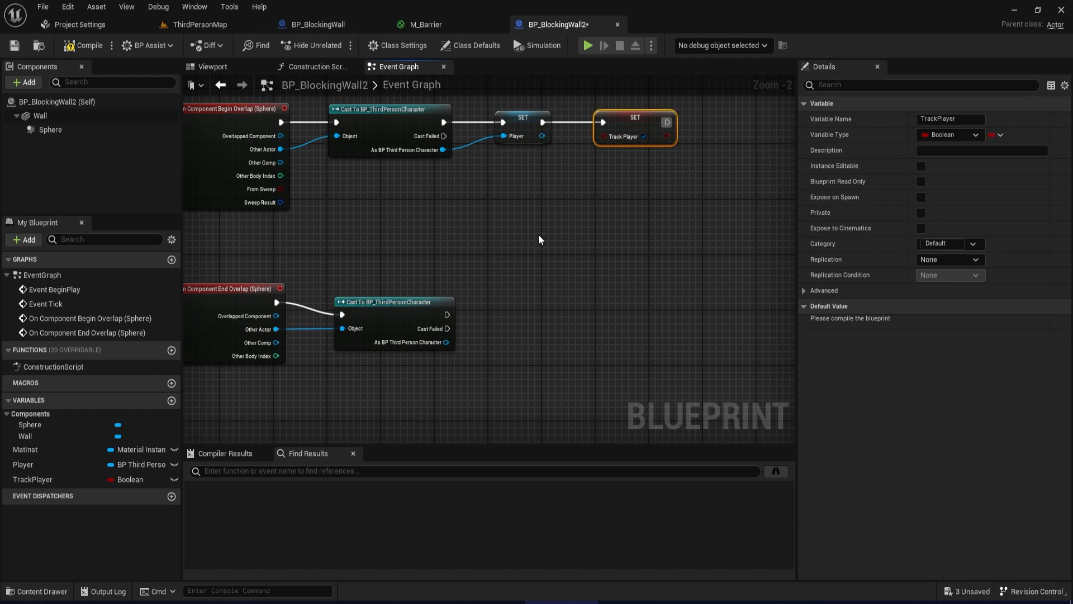
{"action": "key", "text": "ctrl+c"}
{"action": "key", "text": "ctrl+v"}
{"action": "left_click_drag", "start_coordinate": [492, 315], "coordinate": [449, 314]}
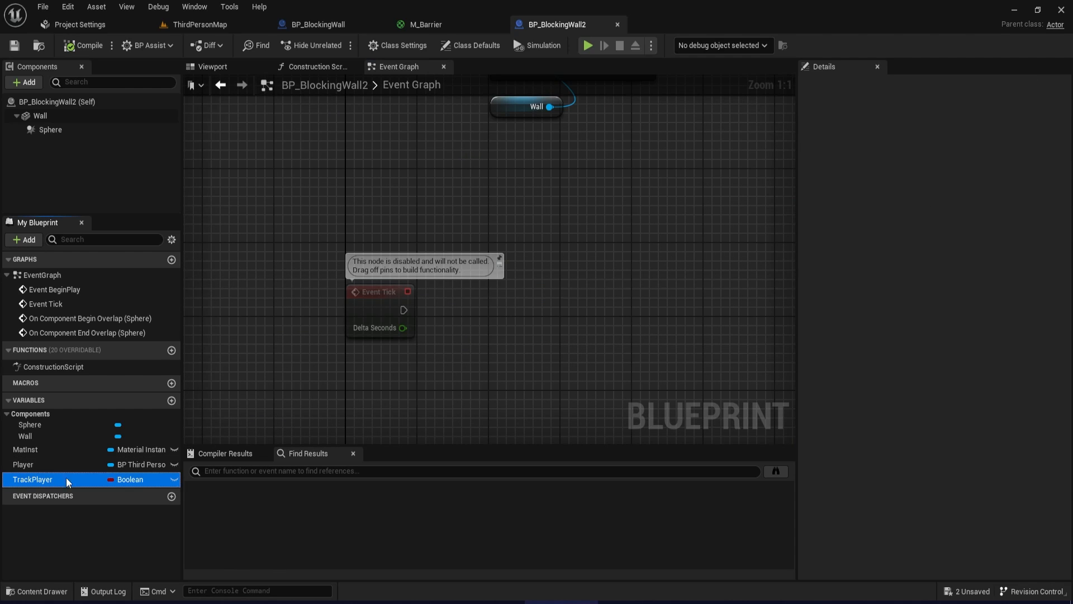
Add a Branch node to Event Tick, with a TrackPlayer getter connected to its Condition.
{"action": "left_click_drag", "start_coordinate": [66, 479], "coordinate": [389, 360]}
{"action": "left_click", "coordinate": [443, 365]}
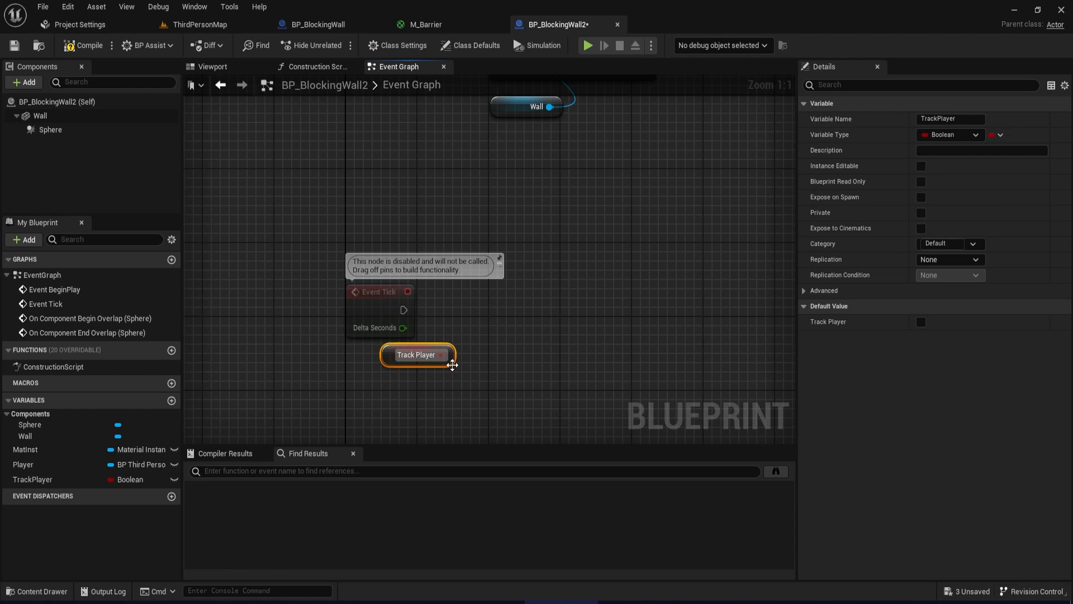
{"action": "mouse_move", "coordinate": [404, 309]}
{"action": "left_mouse_down"}
{"action": "mouse_move", "coordinate": [487, 323]}
{"action": "mouse_move", "coordinate": [404, 311]}
{"action": "left_mouse_up"}
{"action": "left_click", "coordinate": [473, 285]}
{"action": "key", "text": "b"}
{"action": "left_click", "coordinate": [483, 301]}
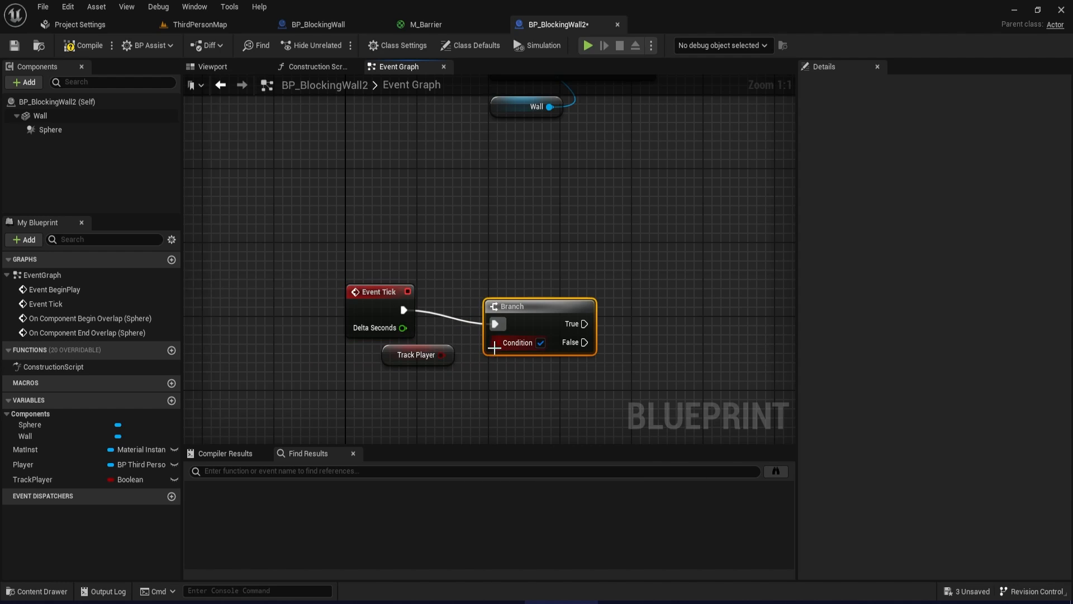
{"action": "left_click_drag", "start_coordinate": [442, 355], "coordinate": [515, 292]}
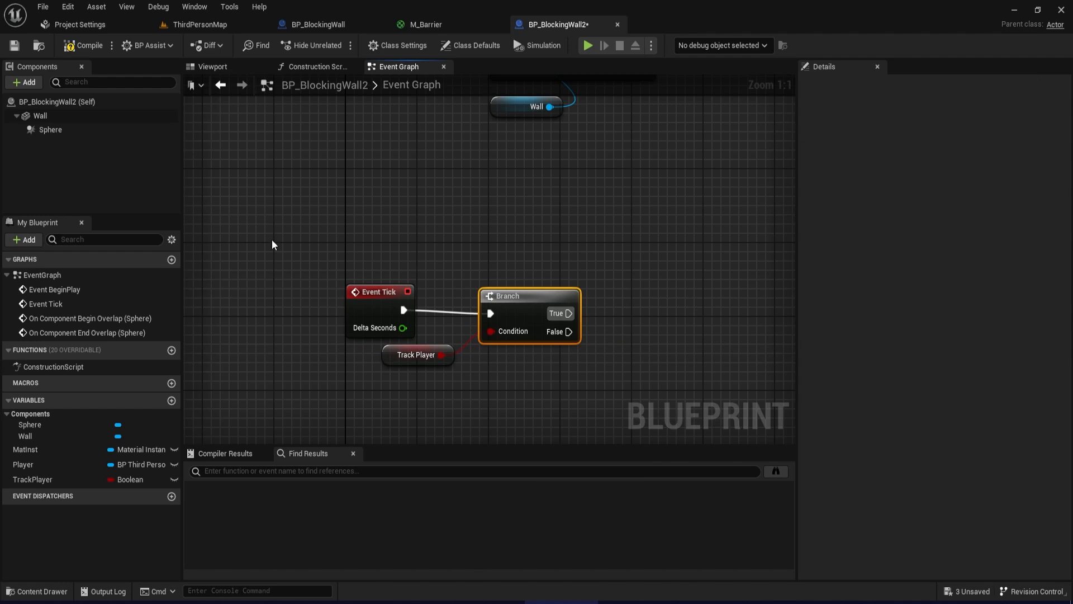
{"action": "right_click_drag", "start_coordinate": [575, 306], "coordinate": [443, 324]}
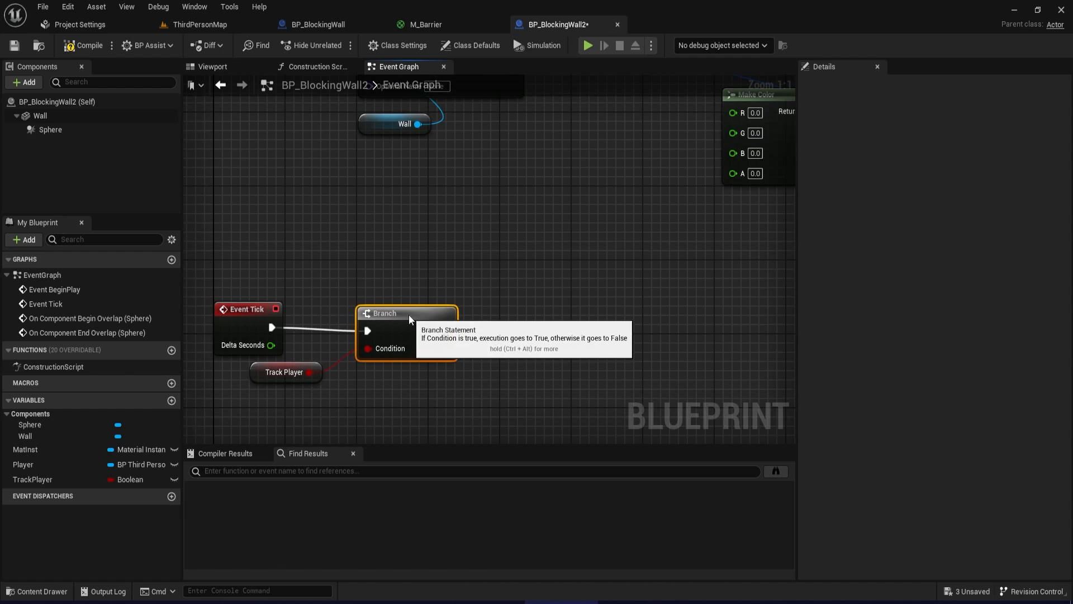
{"action": "right_click_drag", "start_coordinate": [592, 403], "coordinate": [452, 314]}
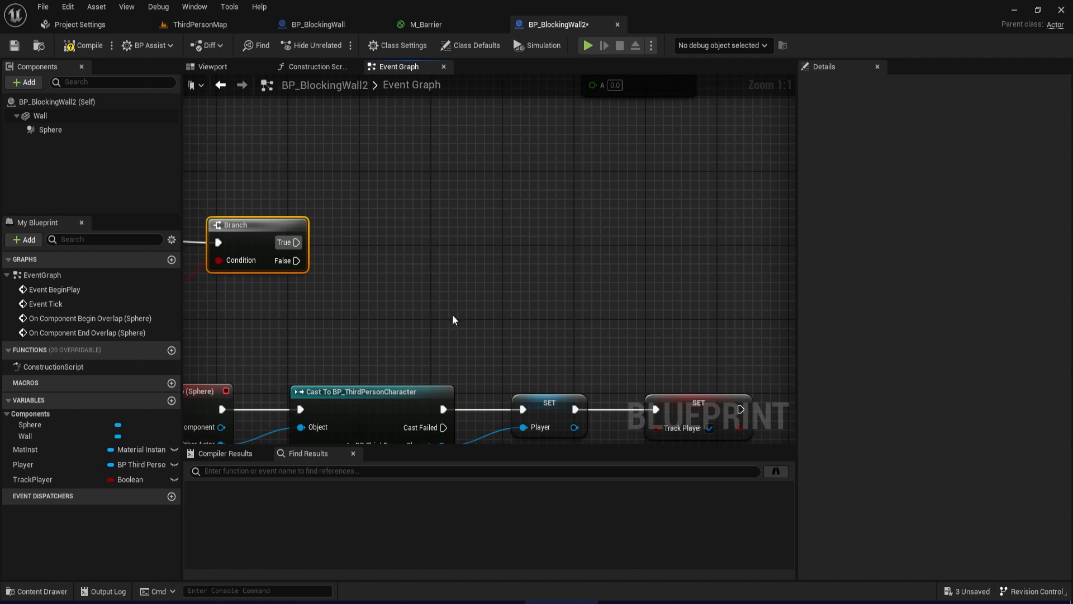
Copy the Set Vector Parameter Value and Make Color nodes to the Branch's True output and line up the Event Tick nodes with them.
{"action": "scroll", "coordinate": [465, 400], "scroll_direction": "down", "scroll_amount": 3}
{"action": "right_click_drag", "start_coordinate": [517, 391], "coordinate": [575, 340]}
{"action": "right_click_drag", "start_coordinate": [624, 174], "coordinate": [591, 298]}
{"action": "right_click_drag", "start_coordinate": [674, 327], "coordinate": [673, 328]}
{"action": "left_click_drag", "start_coordinate": [678, 301], "coordinate": [630, 196]}
{"action": "key", "text": "ctrl+v"}
{"action": "right_click_drag", "start_coordinate": [463, 352], "coordinate": [498, 211]}
{"action": "left_click_drag", "start_coordinate": [436, 227], "coordinate": [529, 184]}
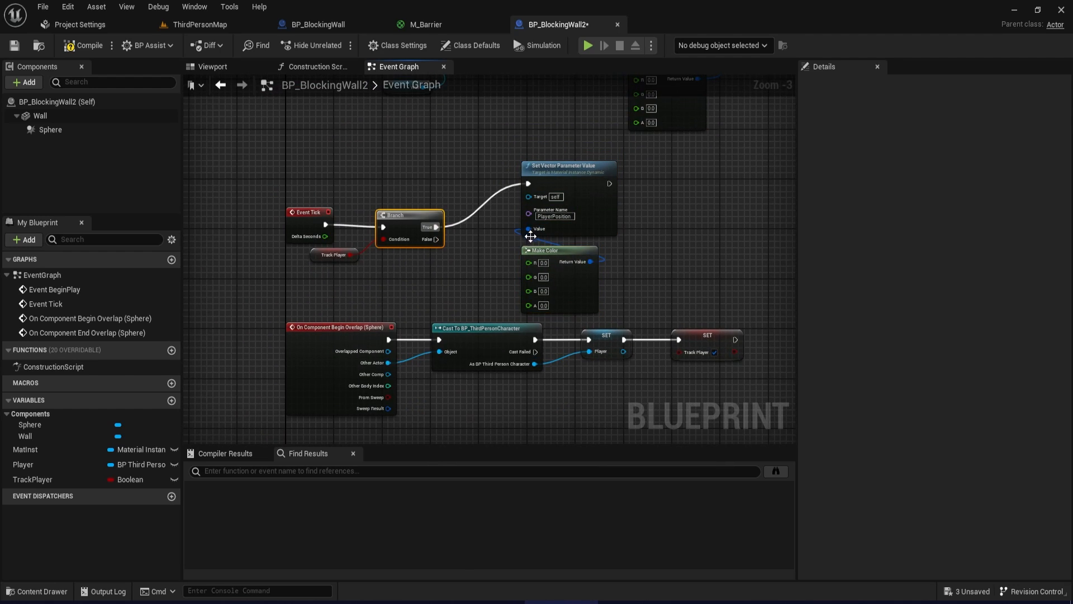
{"action": "left_click_drag", "start_coordinate": [438, 277], "coordinate": [318, 216]}
{"action": "left_click_drag", "start_coordinate": [397, 214], "coordinate": [397, 170]}
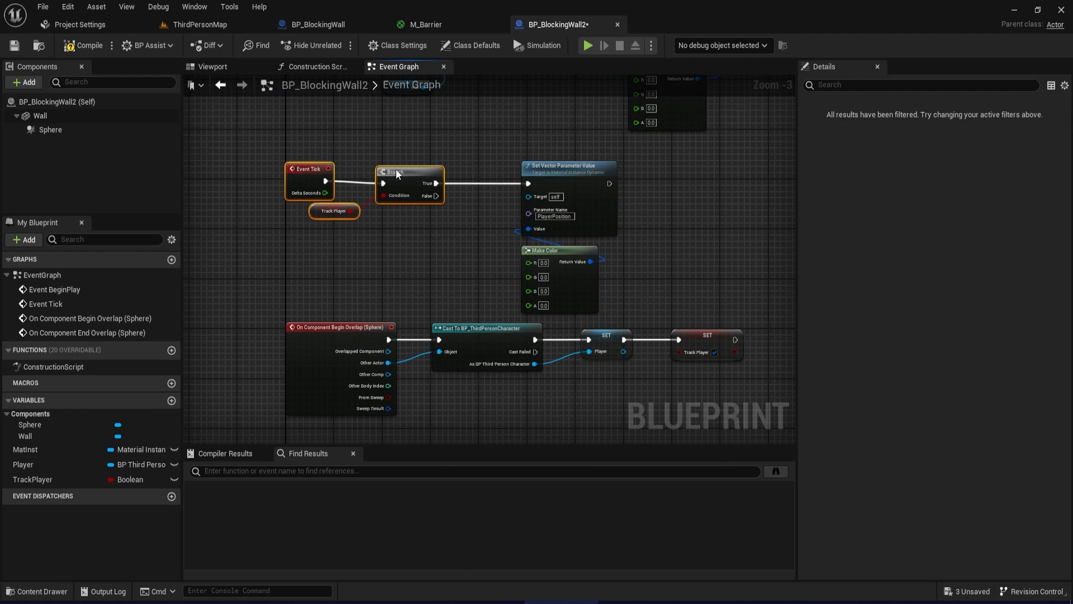
{"action": "left_click", "coordinate": [443, 231]}
Set the A value of the copied Make Color node to 1.0.
{"action": "right_click_drag", "start_coordinate": [483, 238], "coordinate": [544, 277]}
{"action": "right_click_drag", "start_coordinate": [435, 313], "coordinate": [491, 253]}
{"action": "left_click", "coordinate": [632, 269]}
{"action": "type", "text": "1"}
{"action": "left_click", "coordinate": [519, 247]}
Add a Player getter below Event Tick and create a Get Actor Location node from it.
{"action": "left_click_drag", "start_coordinate": [37, 464], "coordinate": [494, 252]}
{"action": "left_click", "coordinate": [436, 264]}
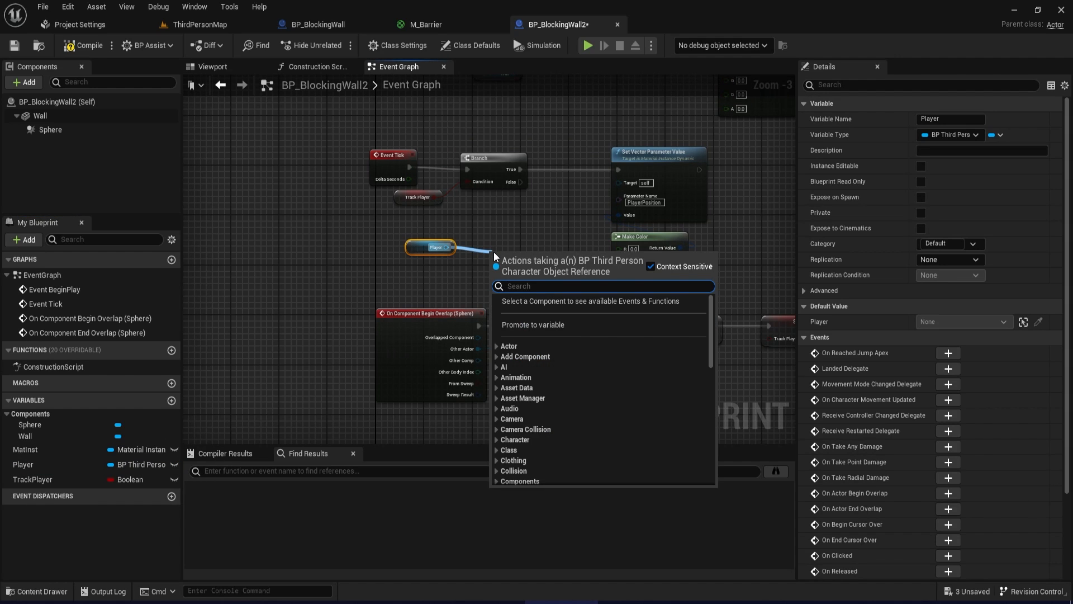
{"action": "type", "text": "getact"}
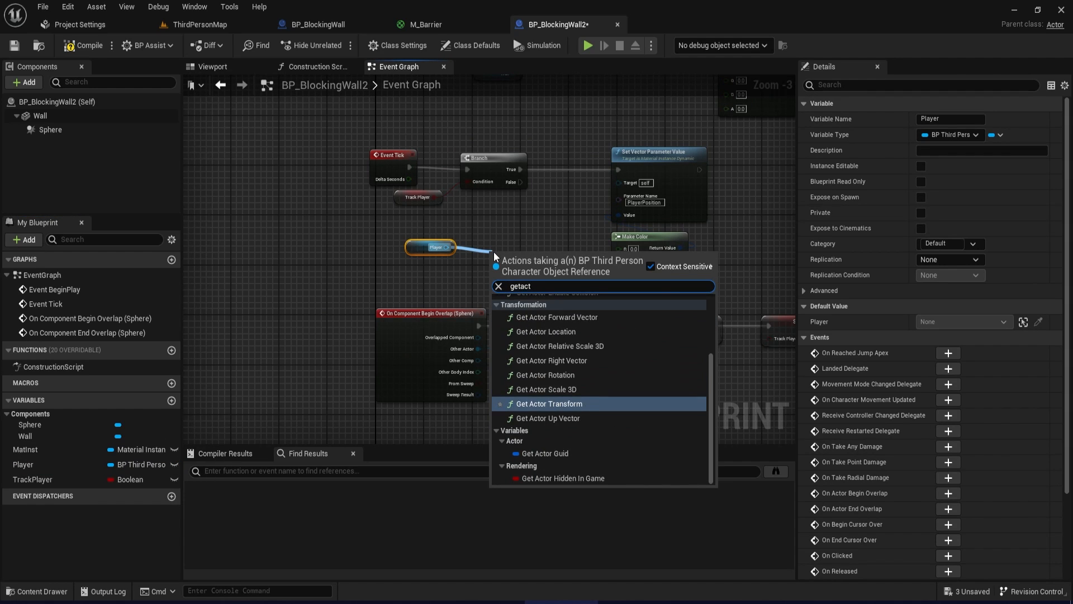
{"action": "key", "text": "Up"}
{"action": "key", "text": "Up"}
{"action": "key", "text": "Up"}
{"action": "key", "text": "Up"}
{"action": "key", "text": "Up"}
{"action": "key", "text": "Return"}
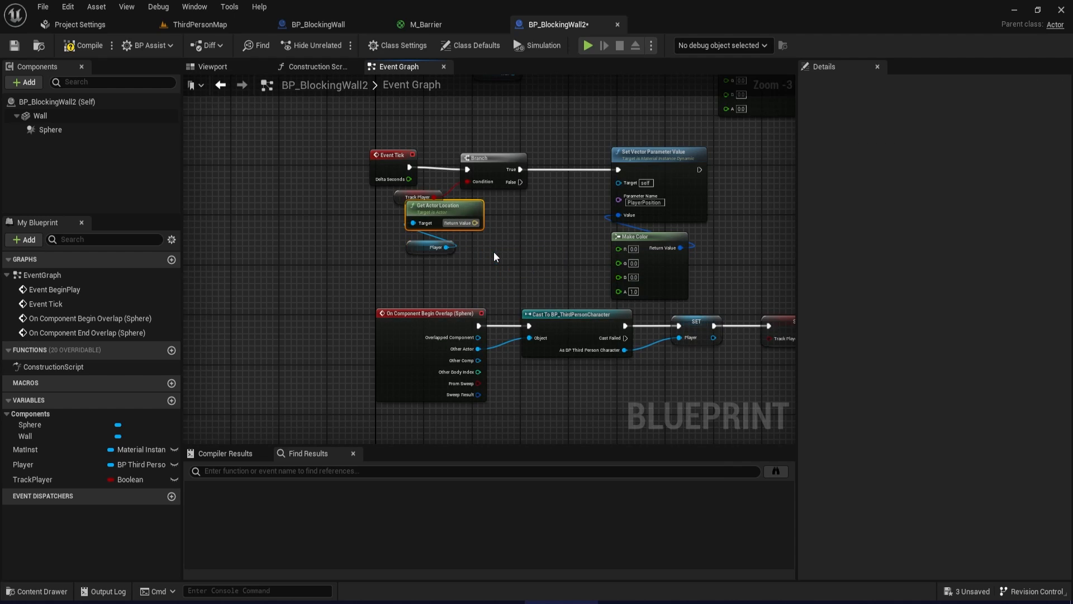
Split the Get Actor Location return value and connect its X, Y and Z to Make Color's R, G and B.
{"action": "scroll", "coordinate": [494, 252], "scroll_direction": "up", "scroll_amount": 2}
{"action": "left_click_drag", "start_coordinate": [456, 196], "coordinate": [653, 249]}
{"action": "right_click", "coordinate": [532, 254]}
{"action": "left_click", "coordinate": [567, 292]}
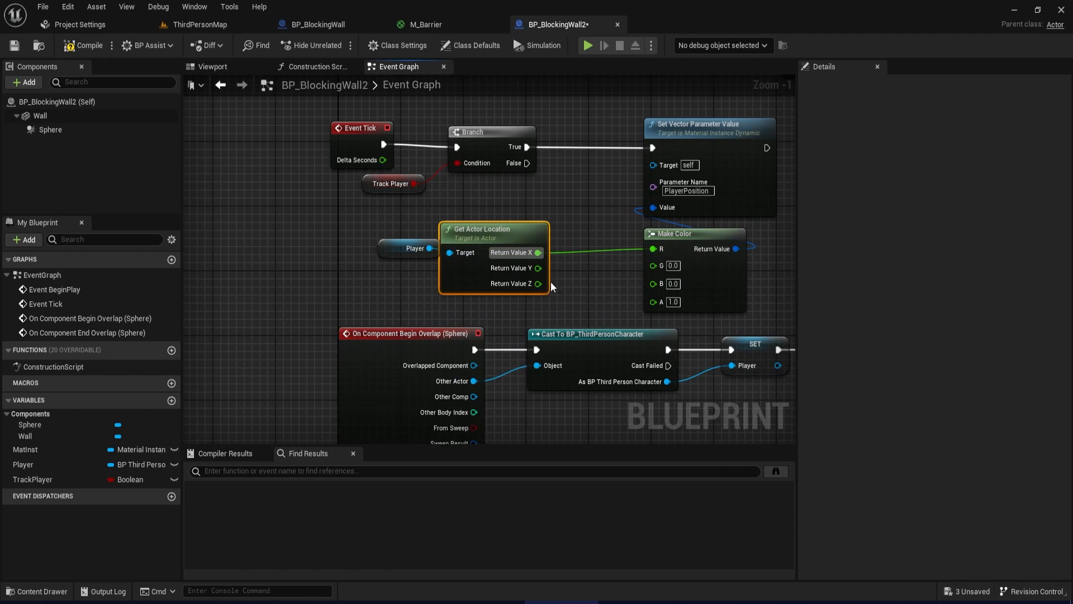
{"action": "left_click_drag", "start_coordinate": [539, 269], "coordinate": [652, 265]}
{"action": "left_click_drag", "start_coordinate": [679, 281], "coordinate": [678, 281]}
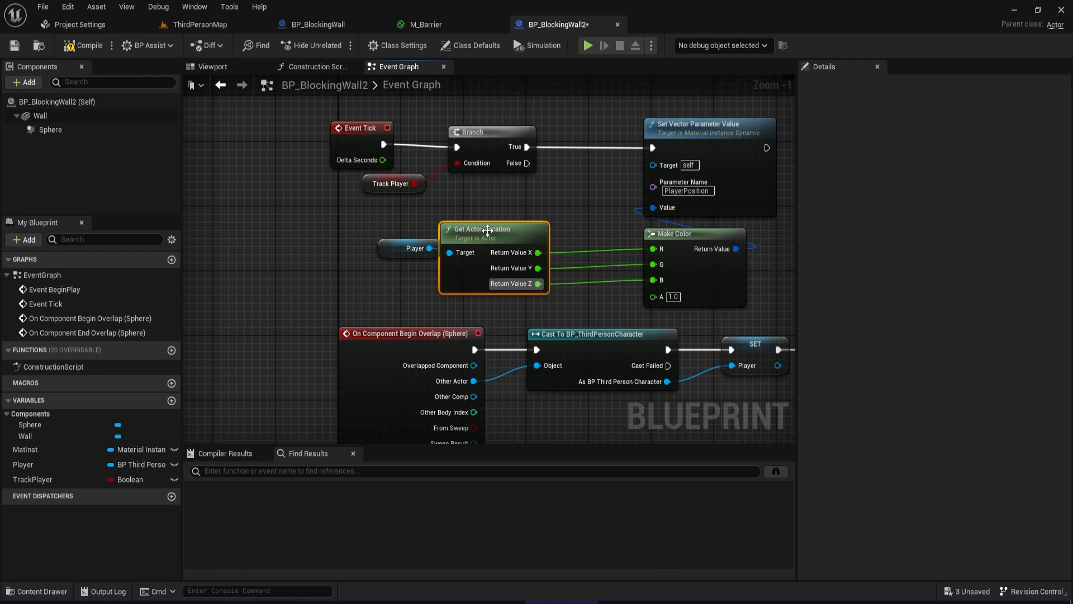
Connect a MatInst getter to the Set Vector Parameter Value target, tidy the nodes around it and compile BP_BlockingWall2.
{"action": "scroll", "coordinate": [625, 285], "scroll_direction": "down", "scroll_amount": 1}
{"action": "right_click_drag", "start_coordinate": [625, 282], "coordinate": [531, 261]}
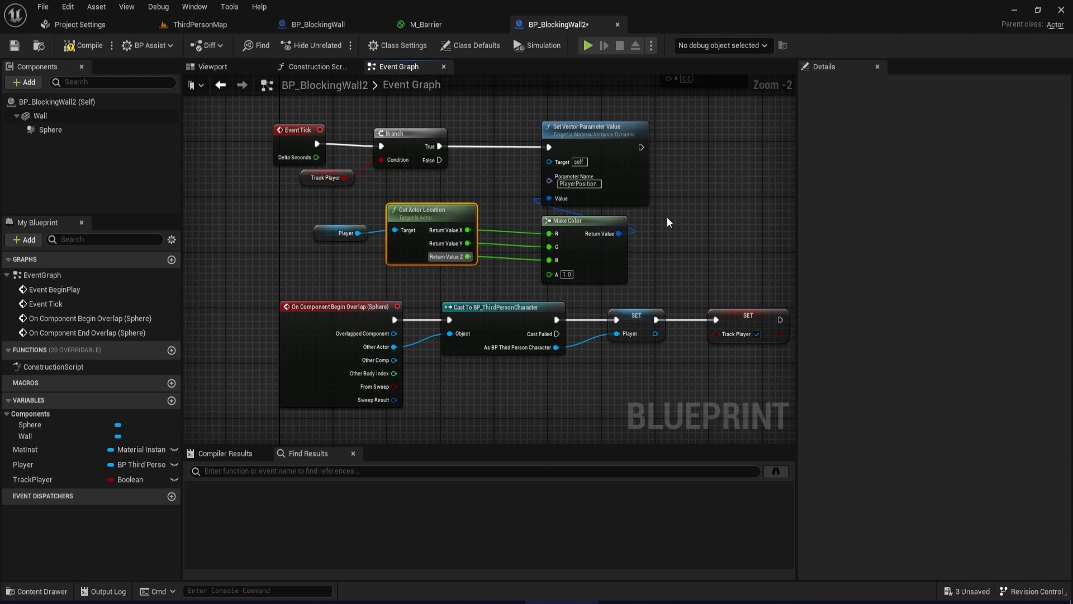
{"action": "right_click_drag", "start_coordinate": [698, 195], "coordinate": [657, 242]}
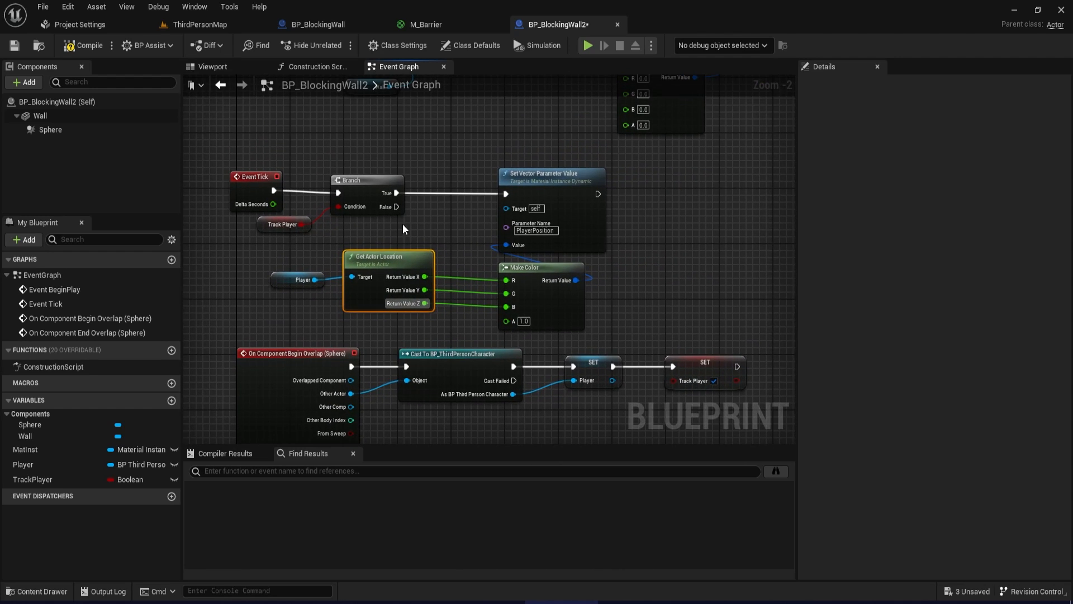
{"action": "left_click", "coordinate": [87, 47]}
{"action": "scroll", "coordinate": [478, 243], "scroll_direction": "up", "scroll_amount": 2}
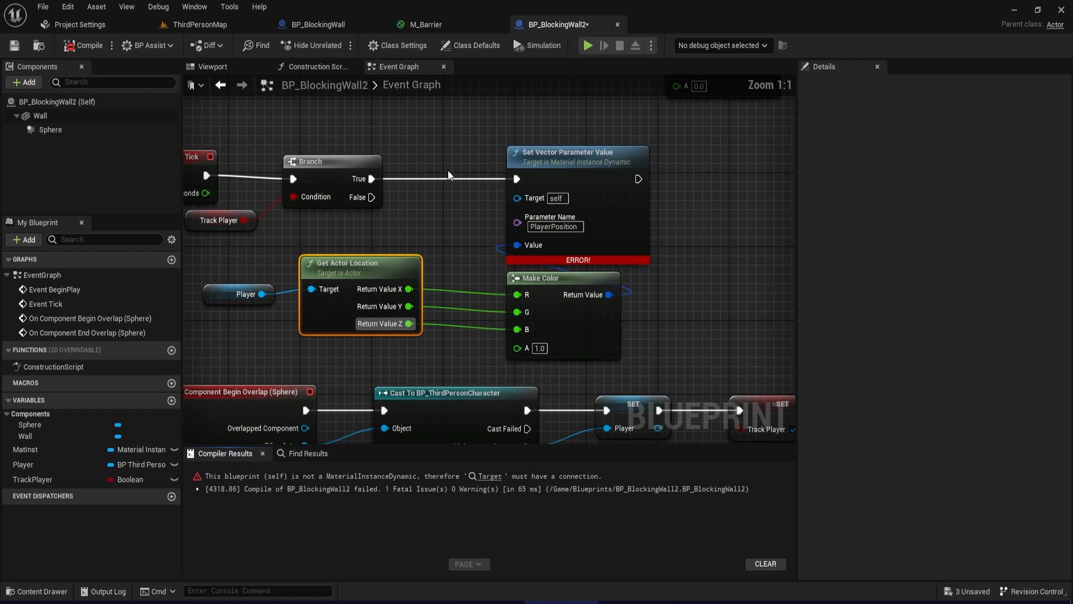
{"action": "left_click_drag", "start_coordinate": [22, 443], "coordinate": [517, 198]}
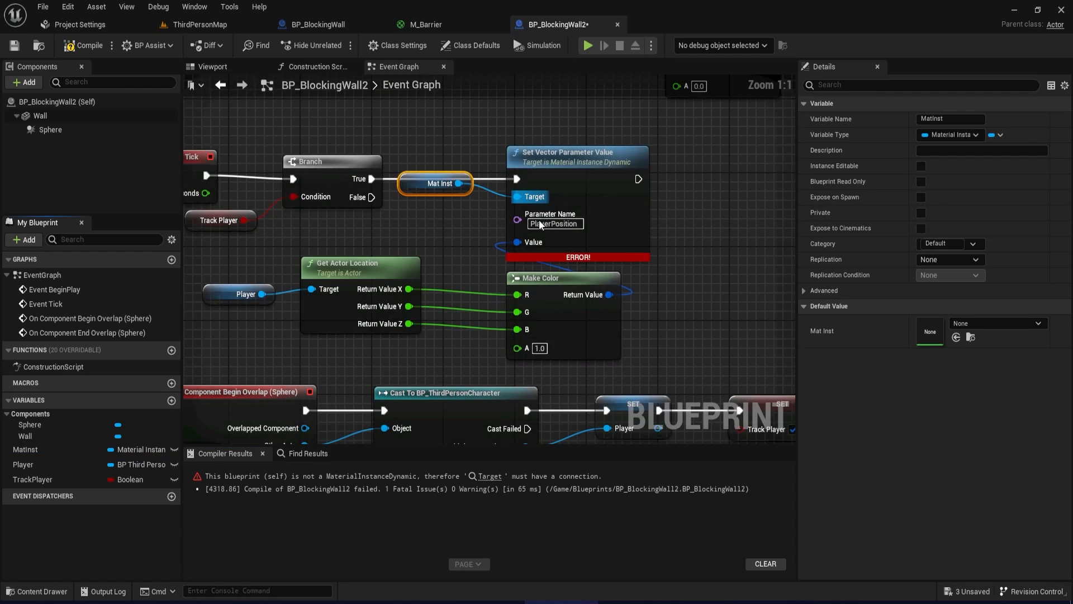
{"action": "right_click_drag", "start_coordinate": [584, 202], "coordinate": [517, 196]}
{"action": "scroll", "coordinate": [518, 196], "scroll_direction": "down", "scroll_amount": 3}
{"action": "key", "text": "F7"}
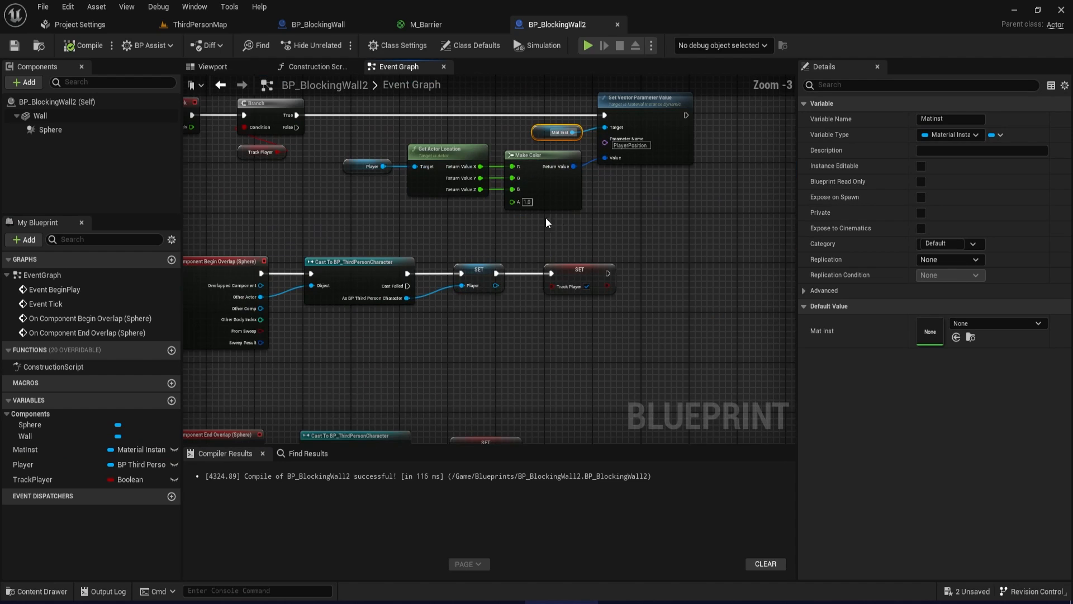
Delete Cube3 from ThirdPersonMap and place BP_BlockingWall2 from the Blueprints folder in the gap between the two blocks.
{"action": "left_click", "coordinate": [168, 25]}
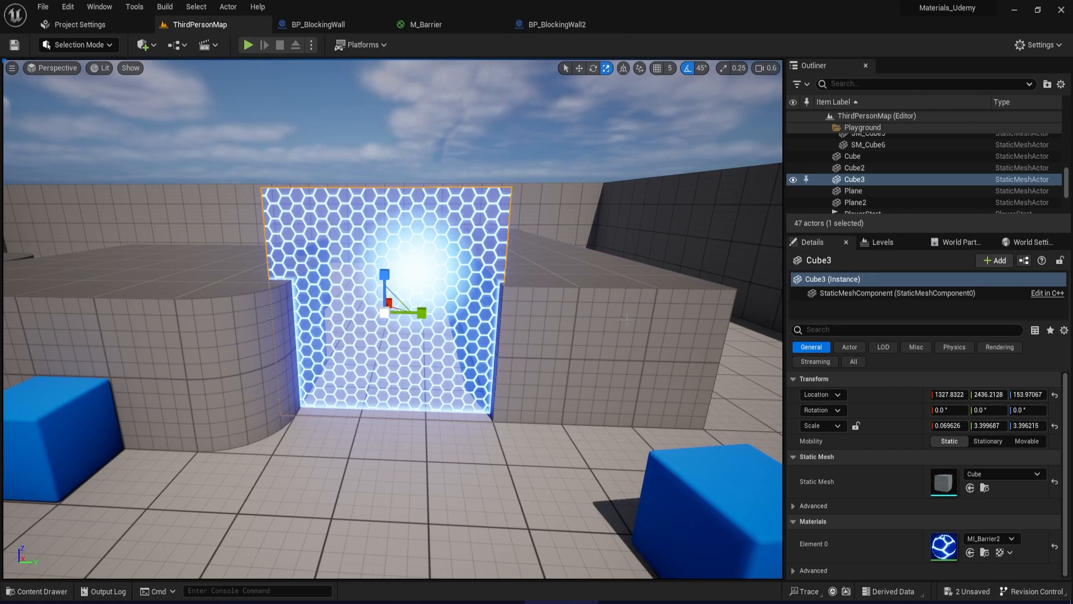
{"action": "key", "text": "Delete"}
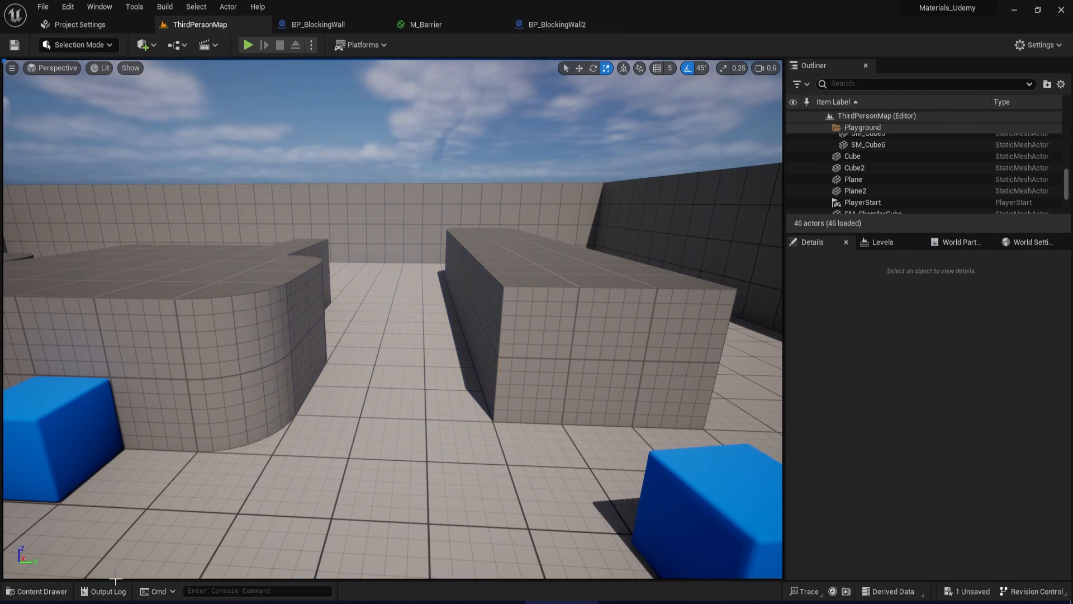
{"action": "left_click", "coordinate": [36, 591]}
{"action": "key", "text": "alt+Right"}
{"action": "key", "text": "alt+Right"}
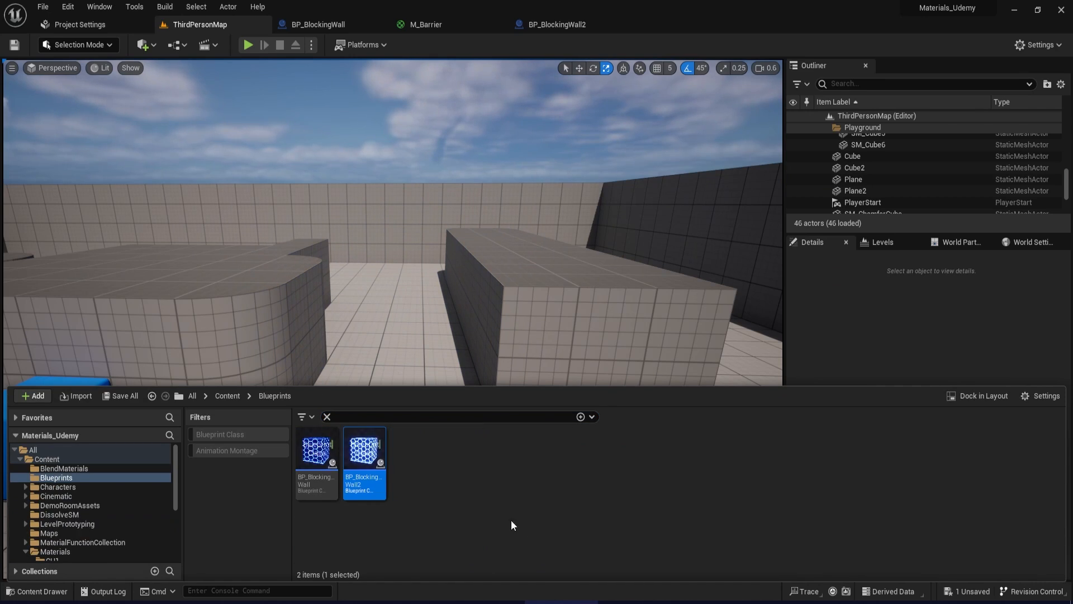
{"action": "left_click_drag", "start_coordinate": [373, 464], "coordinate": [421, 398]}
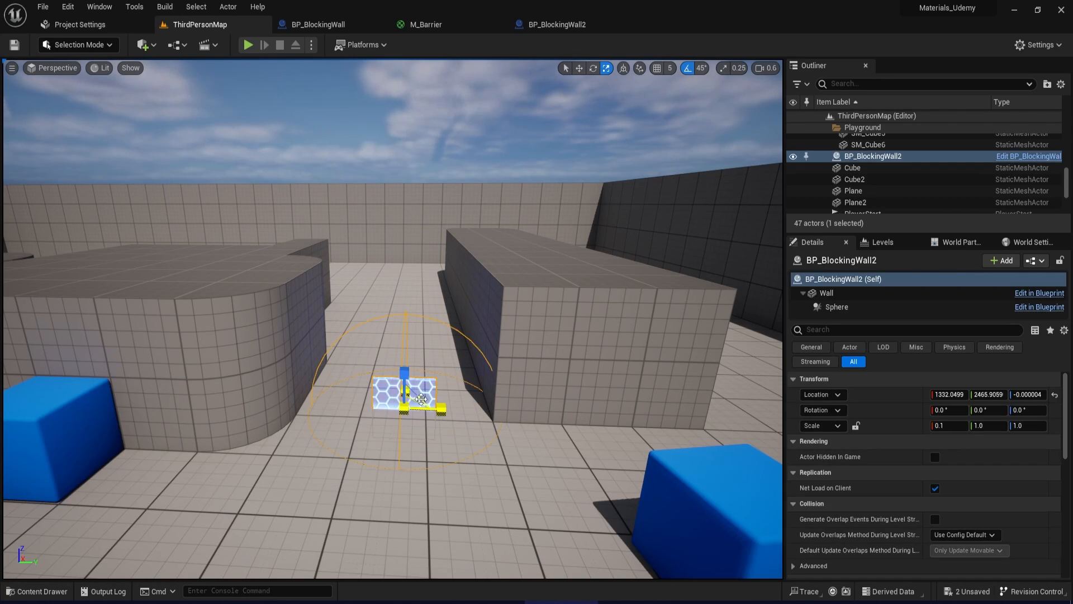
Raise BP_BlockingWall2 to a Z location of about 57.2 and scale it to about 3.23 in Y and 3.92 in Z.
{"action": "key", "text": "w"}
{"action": "left_click_drag", "start_coordinate": [400, 364], "coordinate": [383, 351]}
{"action": "right_click_drag", "start_coordinate": [398, 348], "coordinate": [308, 378]}
{"action": "key", "text": "d"}
{"action": "key", "text": "e"}
{"action": "key", "text": "r"}
{"action": "left_click_drag", "start_coordinate": [457, 387], "coordinate": [536, 417]}
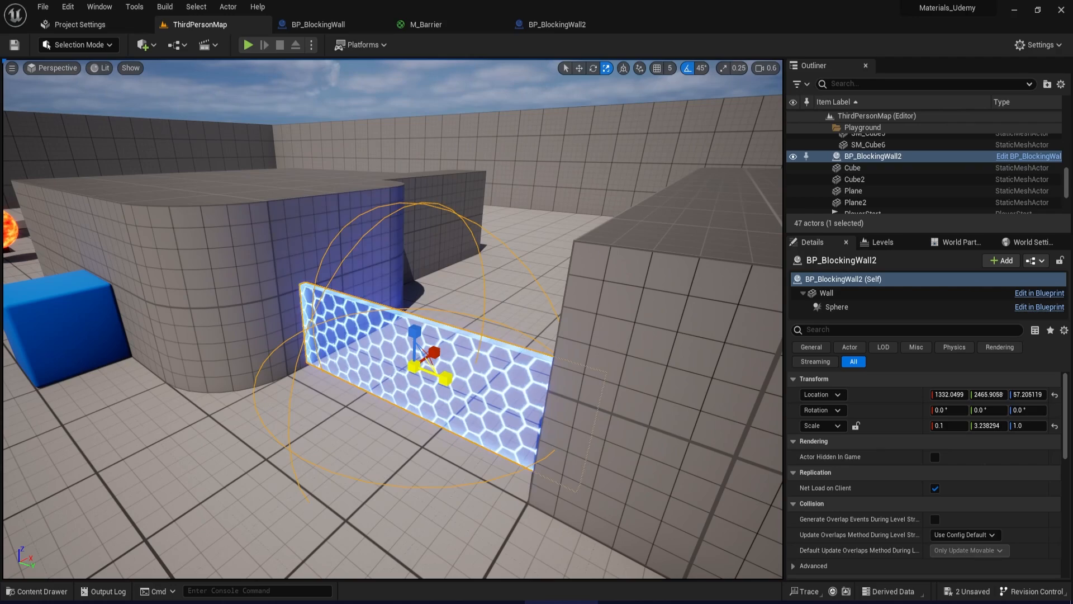
{"action": "left_click_drag", "start_coordinate": [415, 332], "coordinate": [415, 220]}
{"action": "right_click_drag", "start_coordinate": [431, 307], "coordinate": [431, 267]}
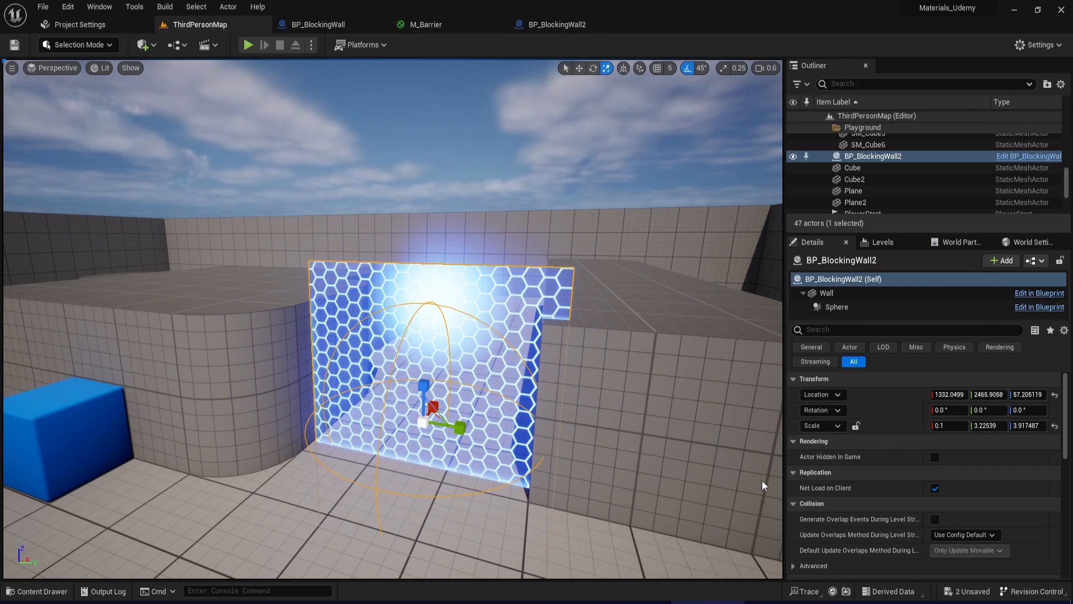
Disable the PlayerPosition parameter override in the MI_Barrier2 material instance.
{"action": "scroll", "coordinate": [770, 275], "scroll_direction": "down", "scroll_amount": 6}
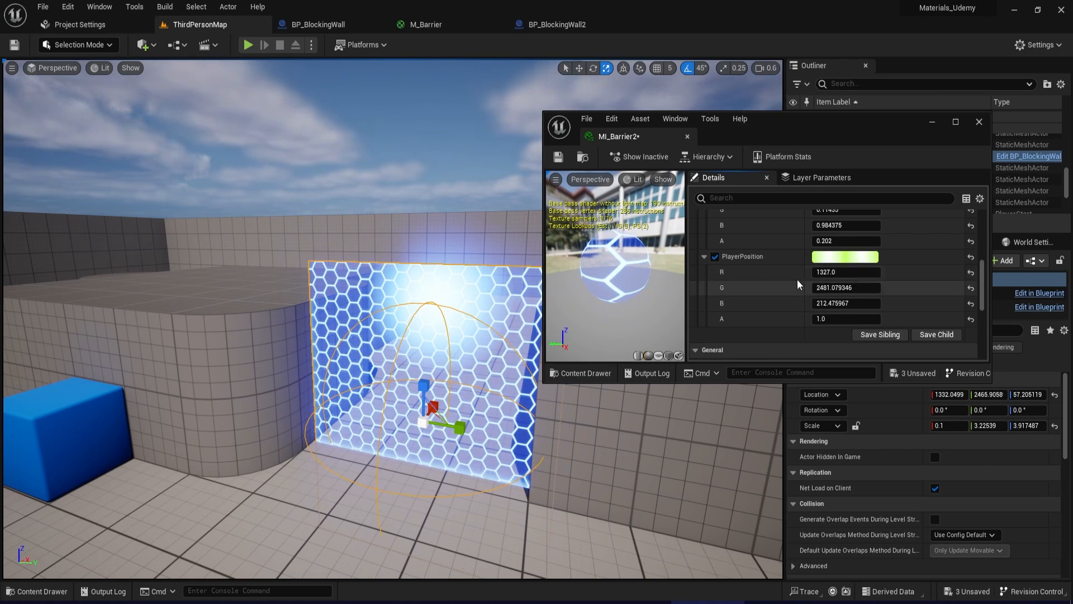
{"action": "left_click", "coordinate": [715, 256]}
{"action": "right_click_drag", "start_coordinate": [435, 222], "coordinate": [467, 212]}
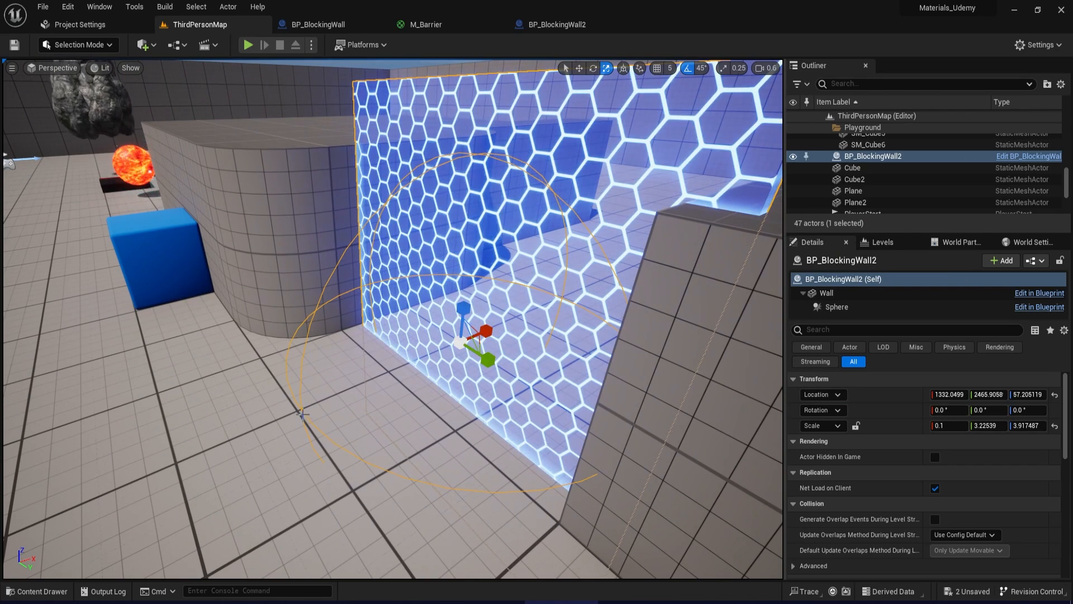
Set the wall's Sphere component to a radius of about 199.8 and a Z location of about 20.6, and save the level.
{"action": "left_click", "coordinate": [856, 307]}
{"action": "scroll", "coordinate": [857, 374], "scroll_direction": "down", "scroll_amount": 3}
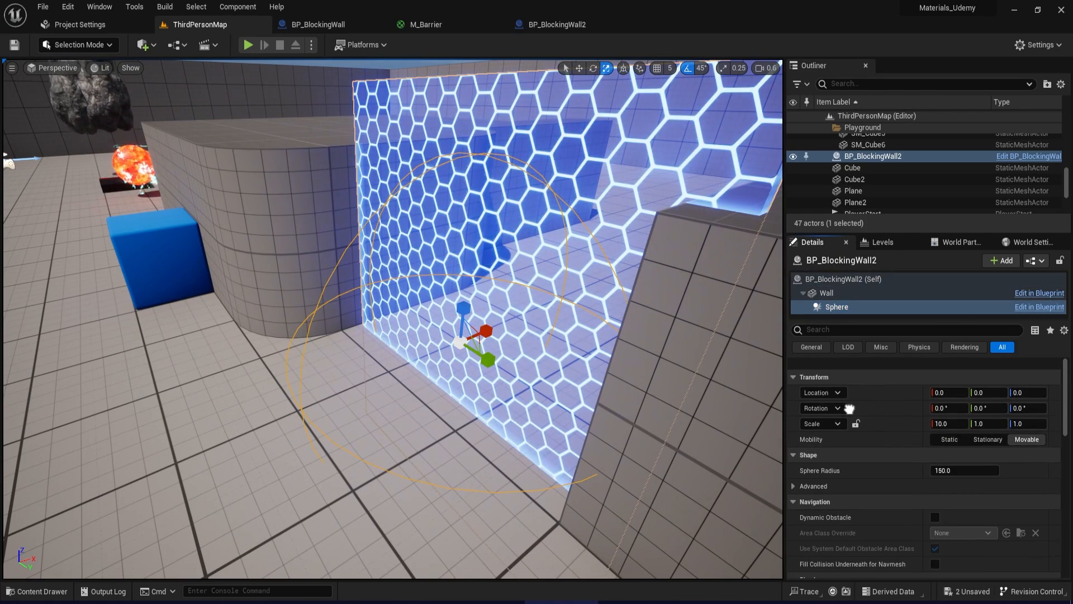
{"action": "right_click_drag", "start_coordinate": [856, 377], "coordinate": [857, 419]}
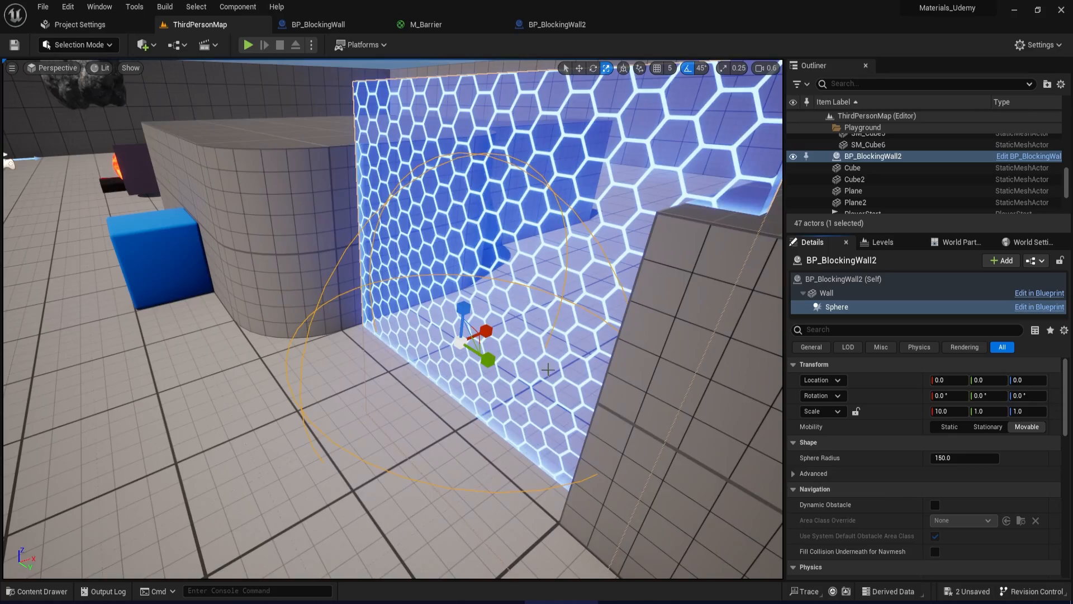
{"action": "right_click_drag", "start_coordinate": [551, 367], "coordinate": [551, 341]}
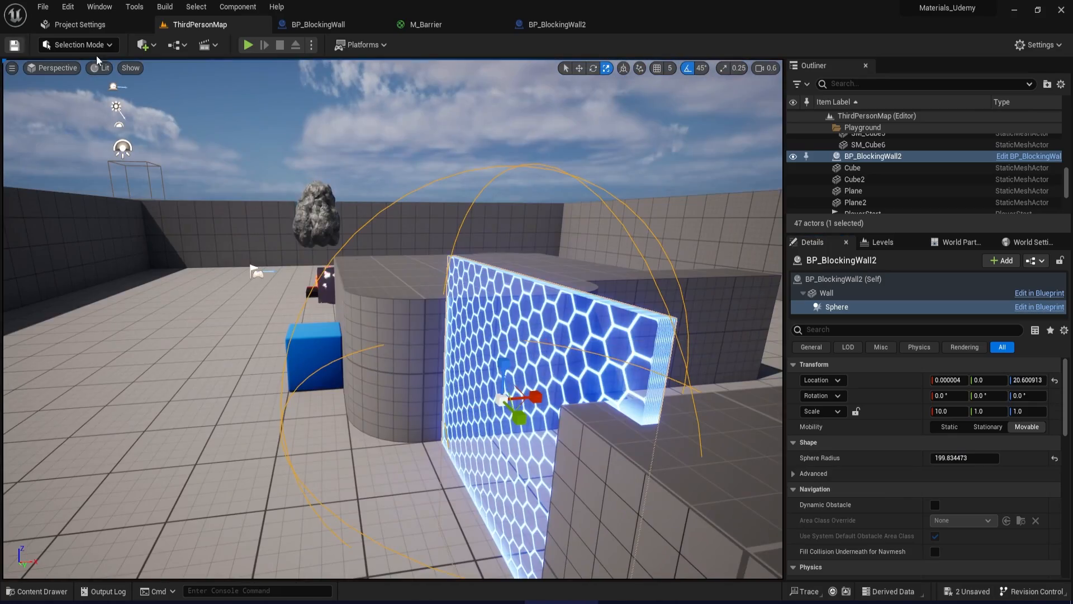
{"action": "left_click", "coordinate": [14, 45]}
Play the level and move the character toward and away from the blocking wall to test its proximity glow.
{"action": "left_click", "coordinate": [248, 45]}
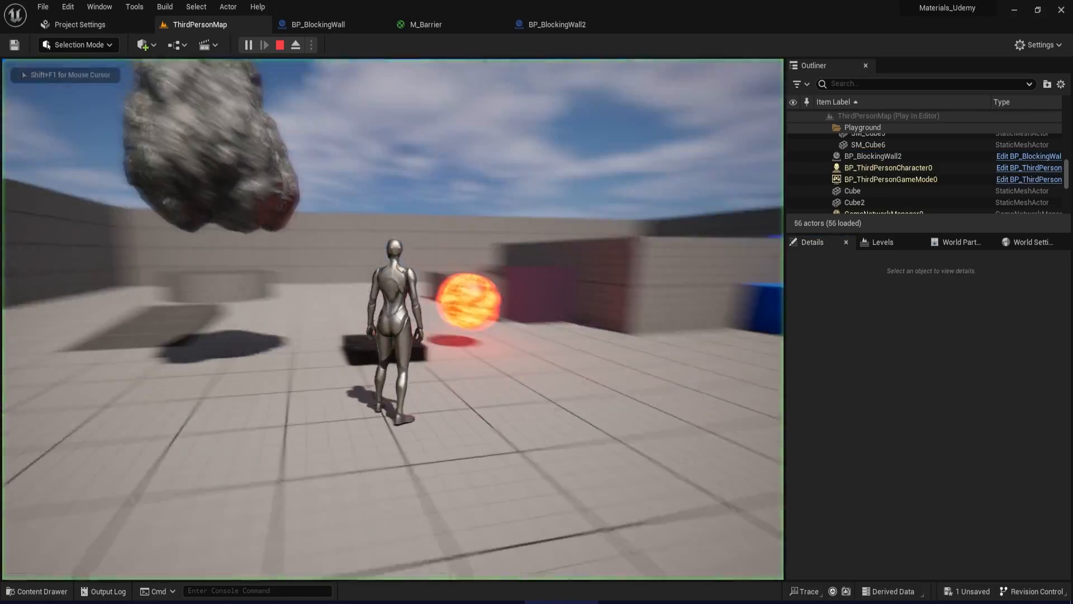
{"action": "key", "text": "w"}
{"action": "key", "text": "w"}
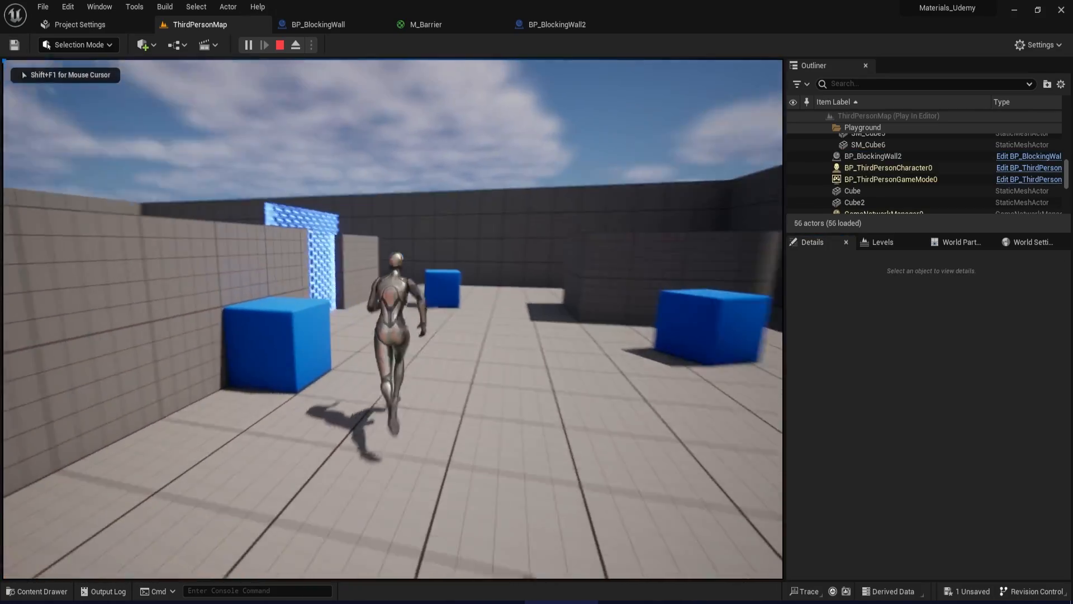
{"action": "key", "text": "w"}
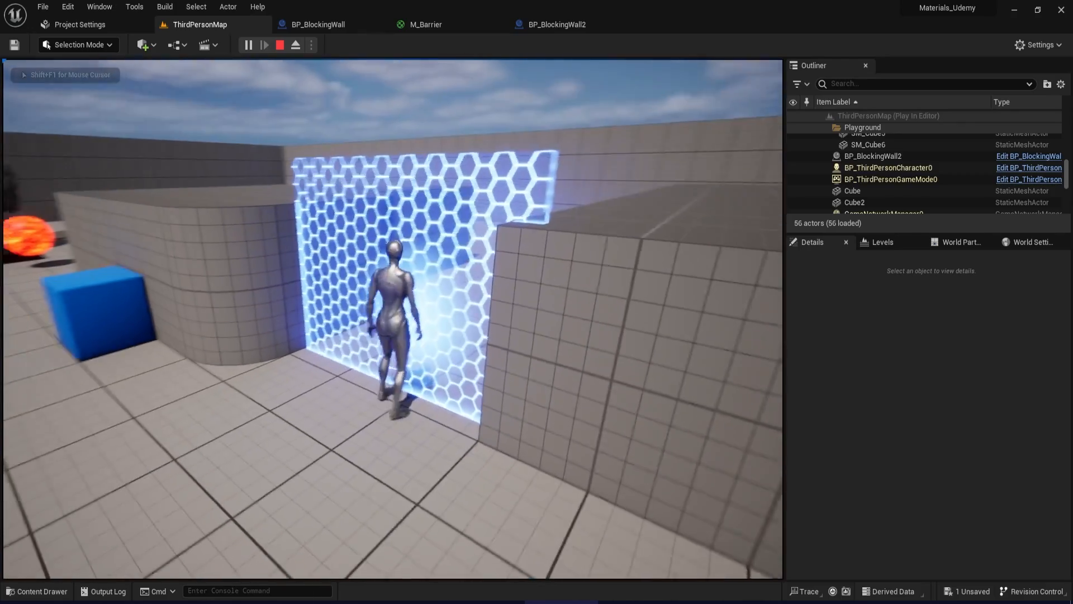
{"action": "key", "text": "s"}
{"action": "key", "text": "w"}
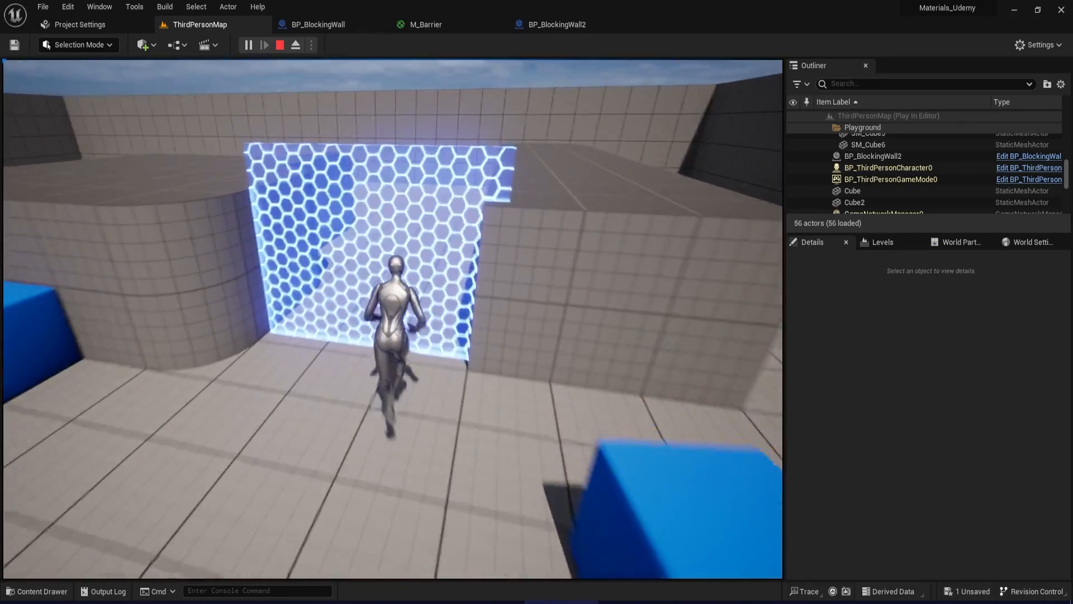